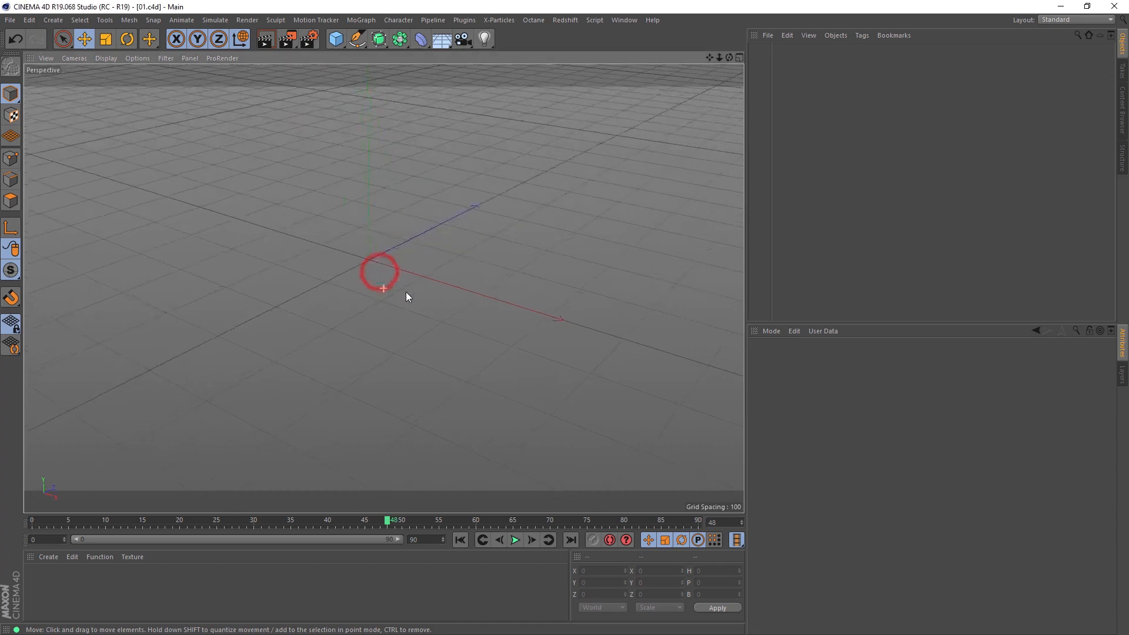
# Add a cube primitive at the scene origin
pyautogui.keyDown('alt'); pyautogui.moveTo(394, 277); pyautogui.dragTo(435, 288); pyautogui.keyUp('alt')
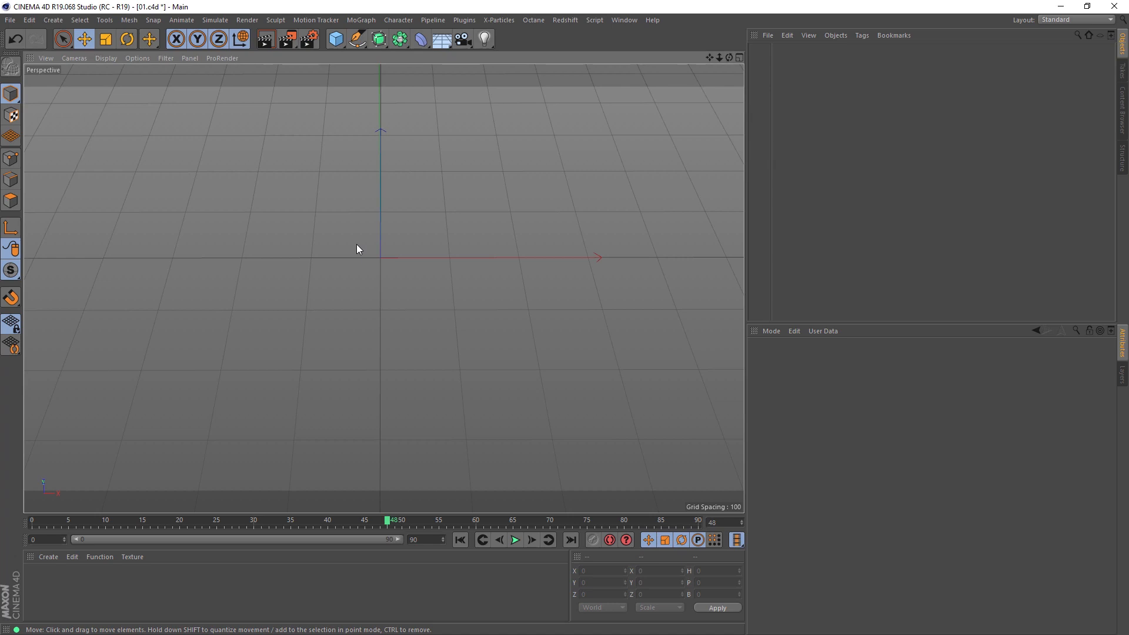
pyautogui.keyDown('alt'); pyautogui.moveTo(385, 258); pyautogui.dragTo(390, 287, button='middle'); pyautogui.keyUp('alt')
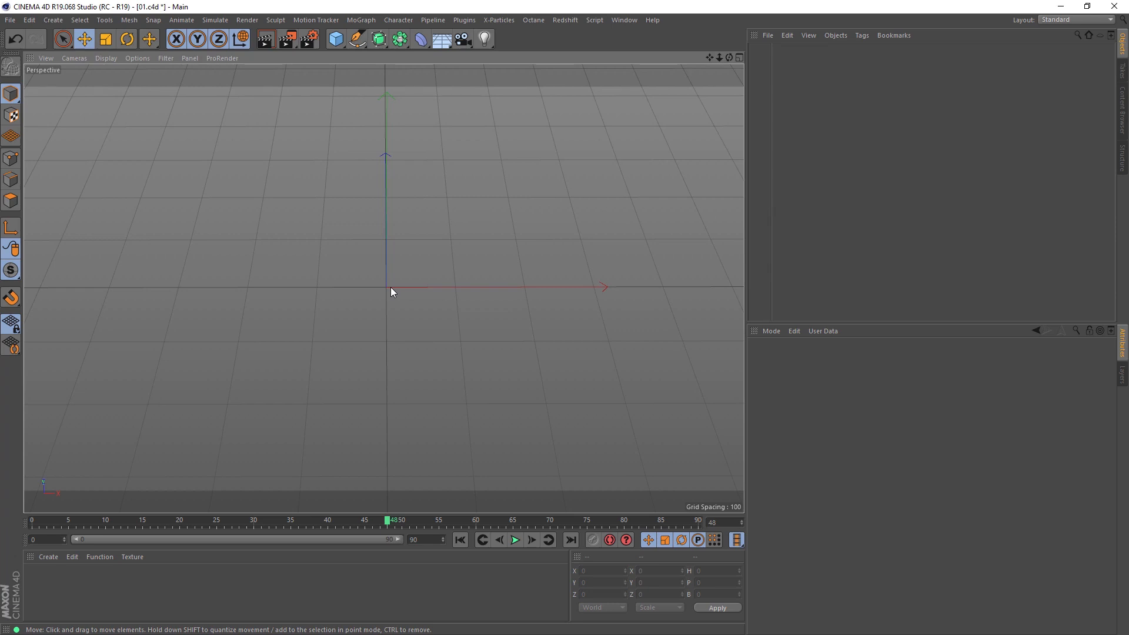
pyautogui.click(335, 39)
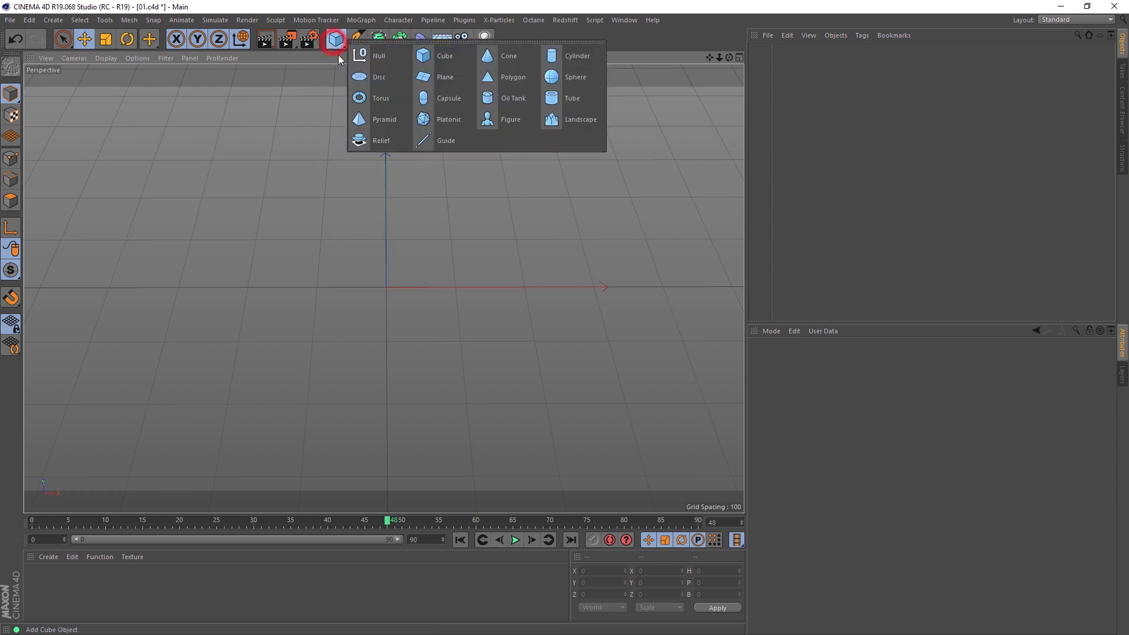
pyautogui.click(432, 60)
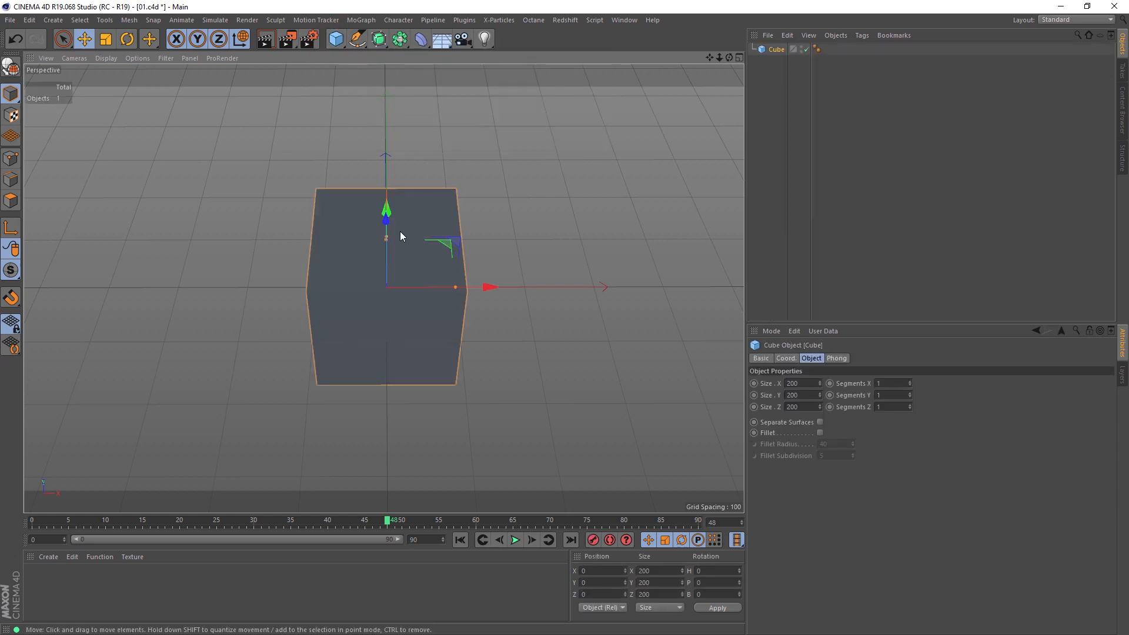
# Flatten the cube in the front view and set its Y size to 20
pyautogui.middleClick(509, 264)
pyautogui.middleClick(570, 357)
pyautogui.moveTo(383, 216); pyautogui.dragTo(384, 281)
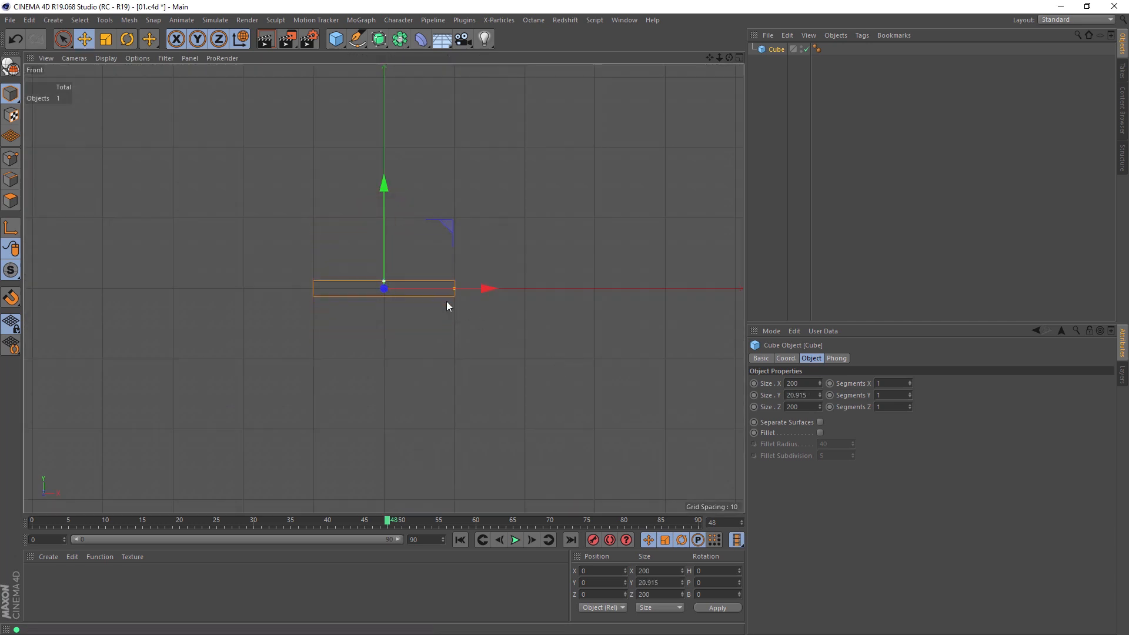
pyautogui.doubleClick(794, 396)
pyautogui.write('20')
pyautogui.press('Return')
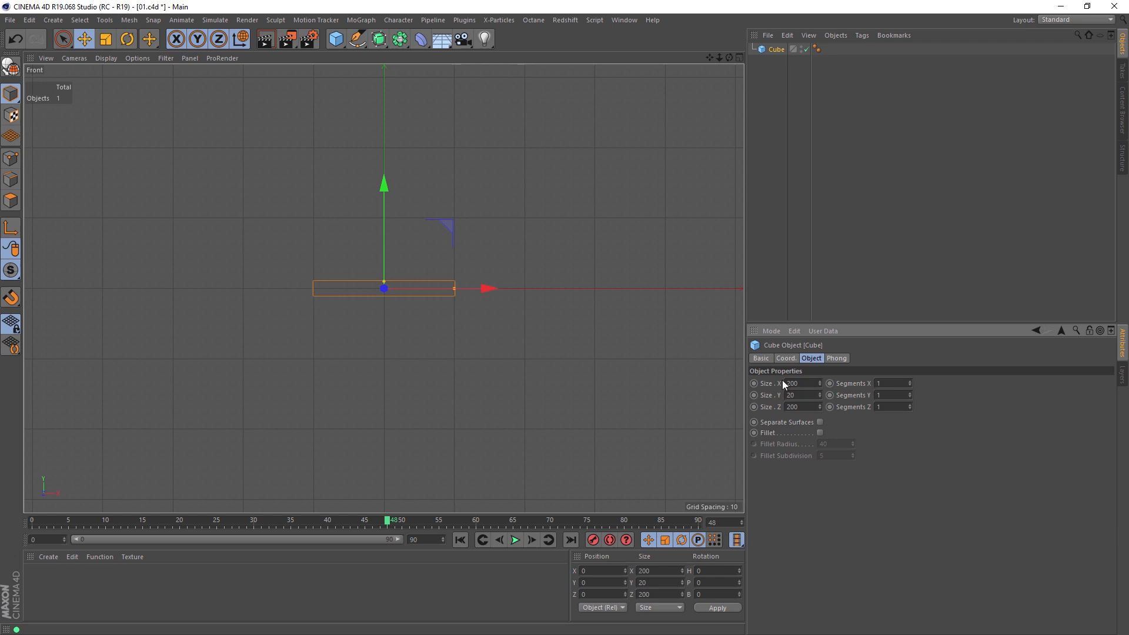
# Set the cube's X and Z sizes to 1000 and return to the perspective view
pyautogui.doubleClick(807, 384)
pyautogui.write('100')
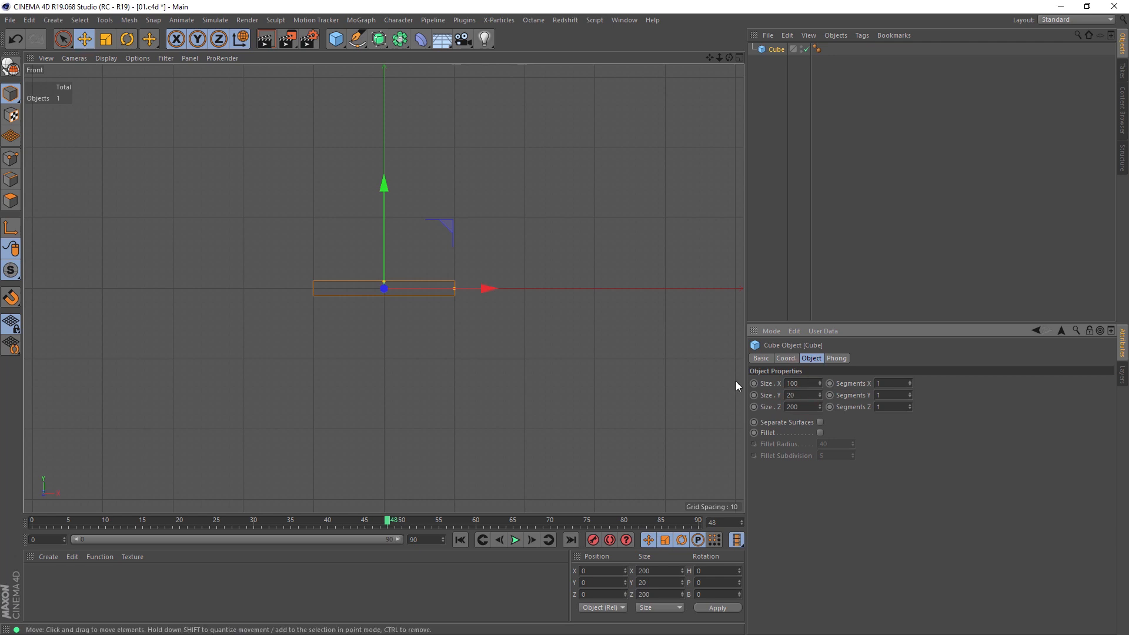
pyautogui.write('0')
pyautogui.press('Tab')
pyautogui.press('Tab')
pyautogui.write('1000')
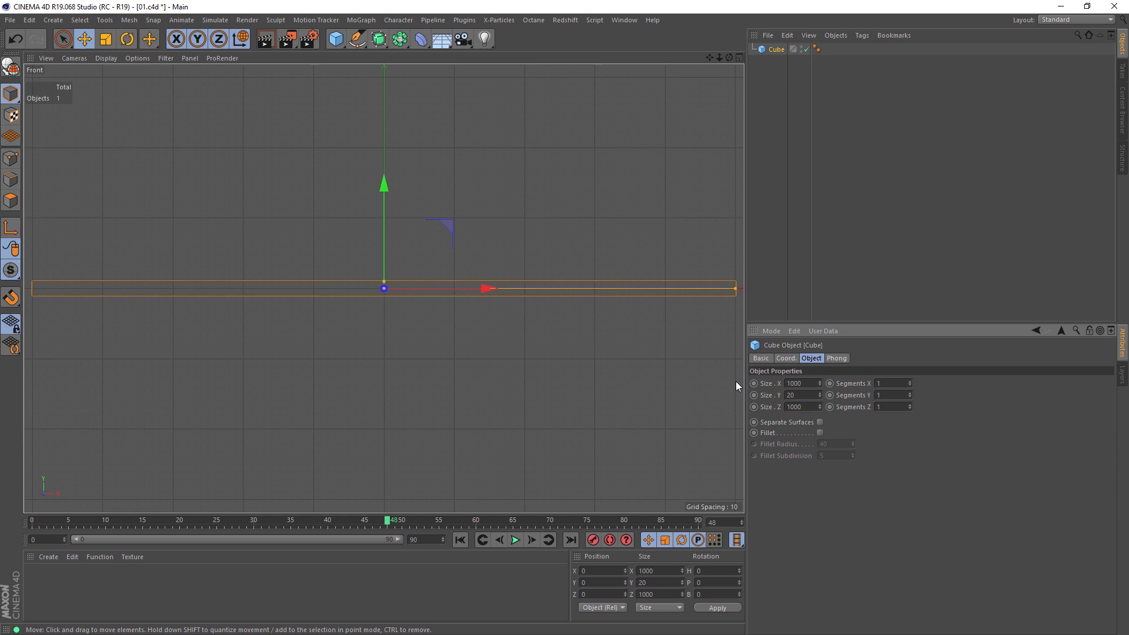
pyautogui.middleClick(736, 381)
pyautogui.middleClick(291, 208)
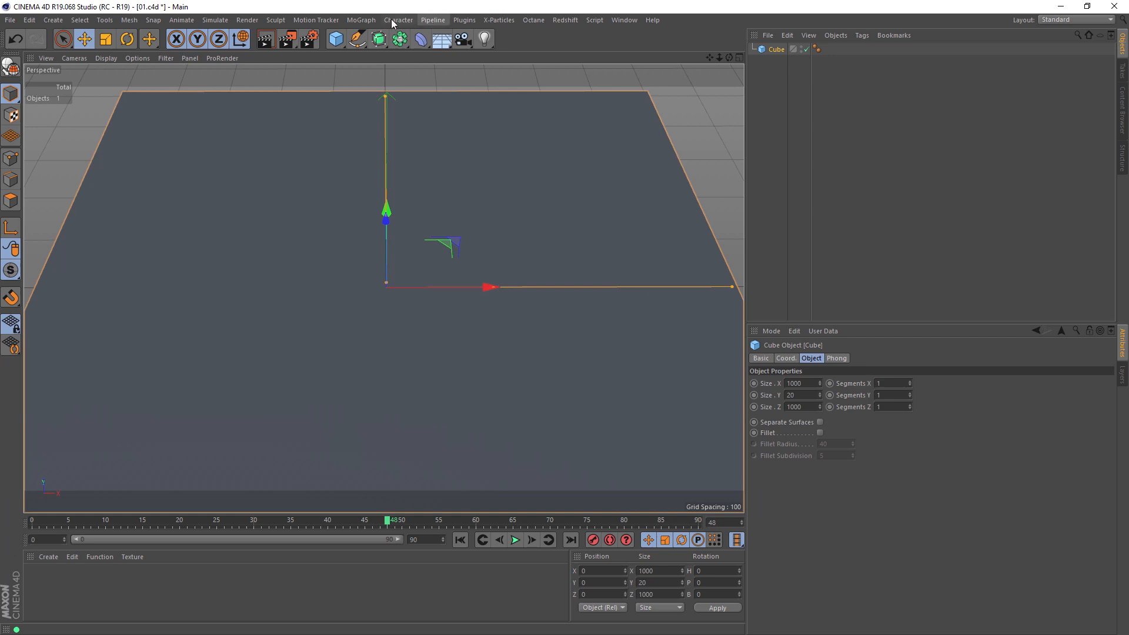
# Add a Voronoi Fracture object and make the cube its child
pyautogui.click(372, 20)
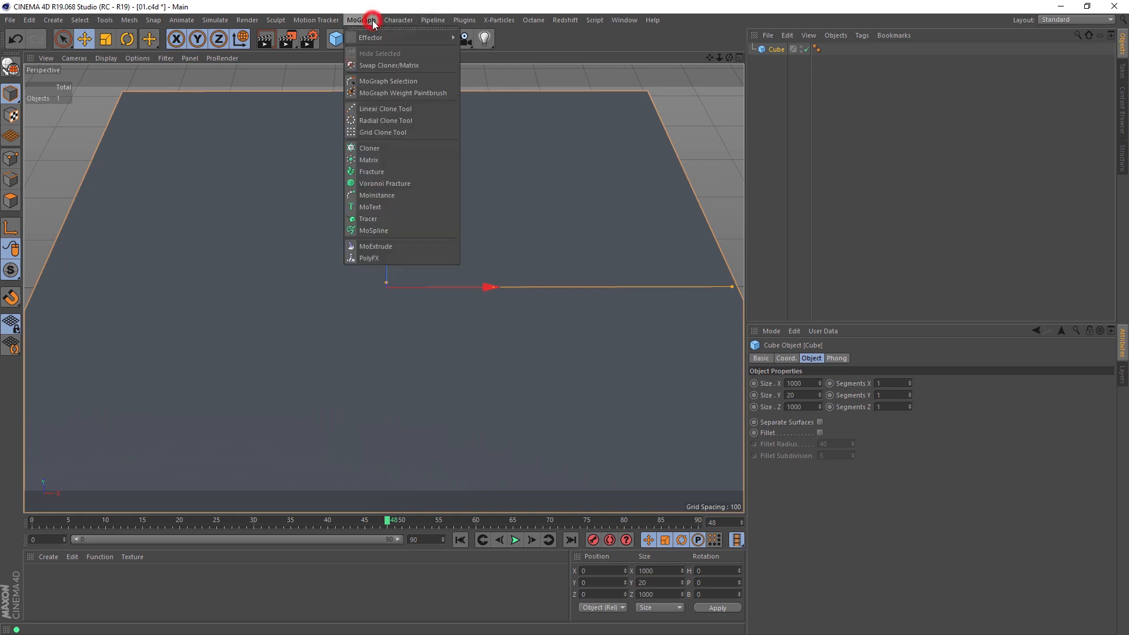
pyautogui.click(388, 183)
pyautogui.moveTo(776, 61); pyautogui.dragTo(786, 48)
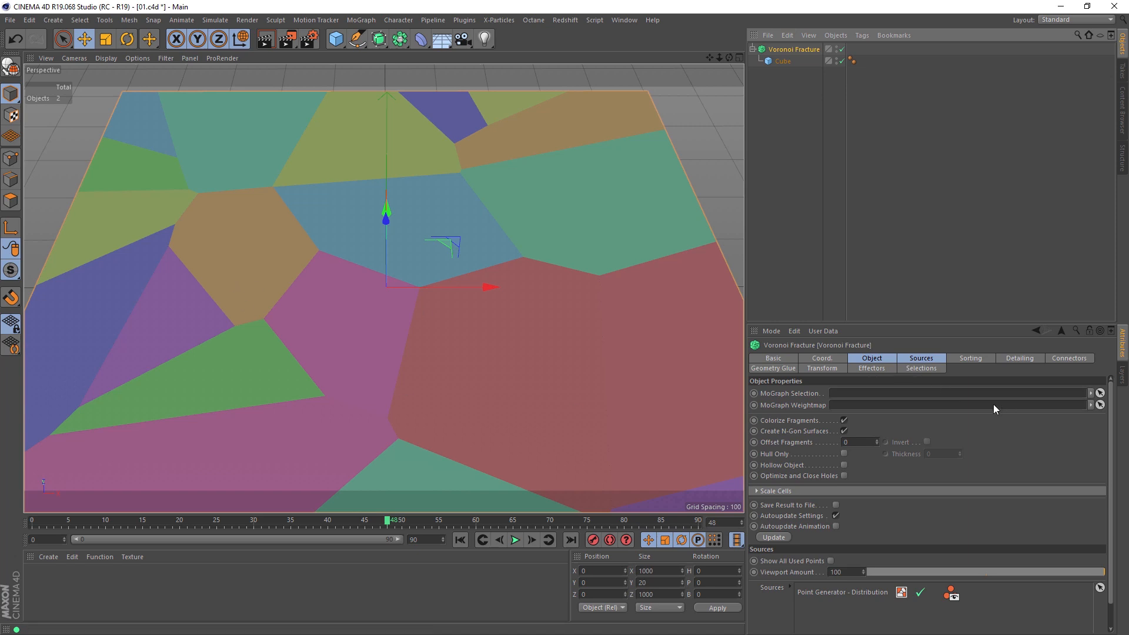
pyautogui.click(769, 48)
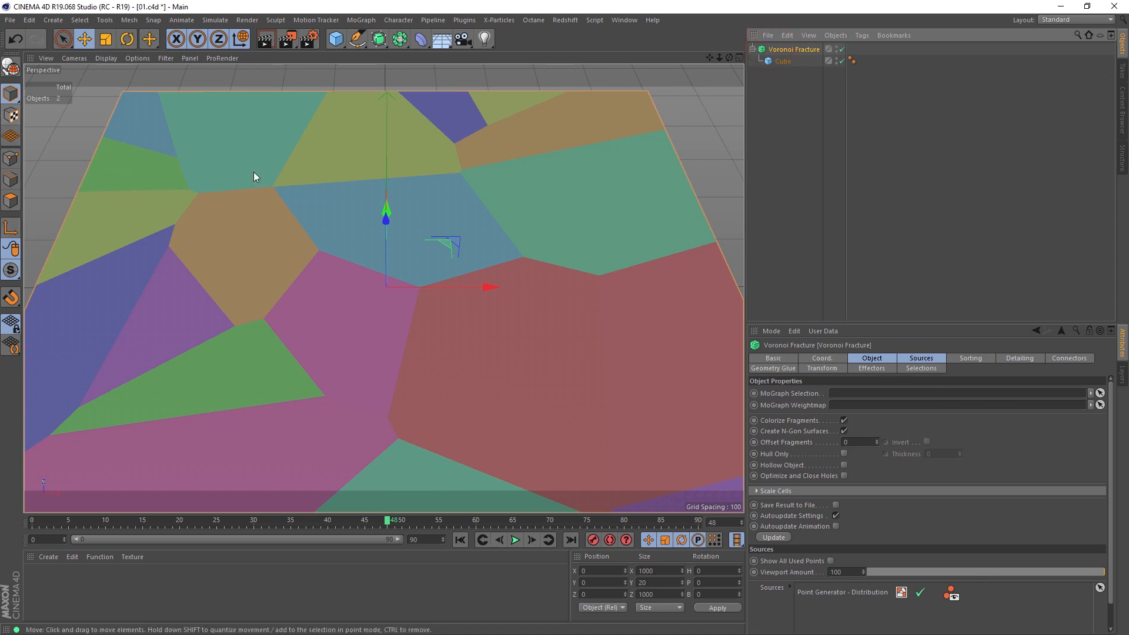
pyautogui.click(166, 58)
pyautogui.click(175, 73)
pyautogui.click(167, 58)
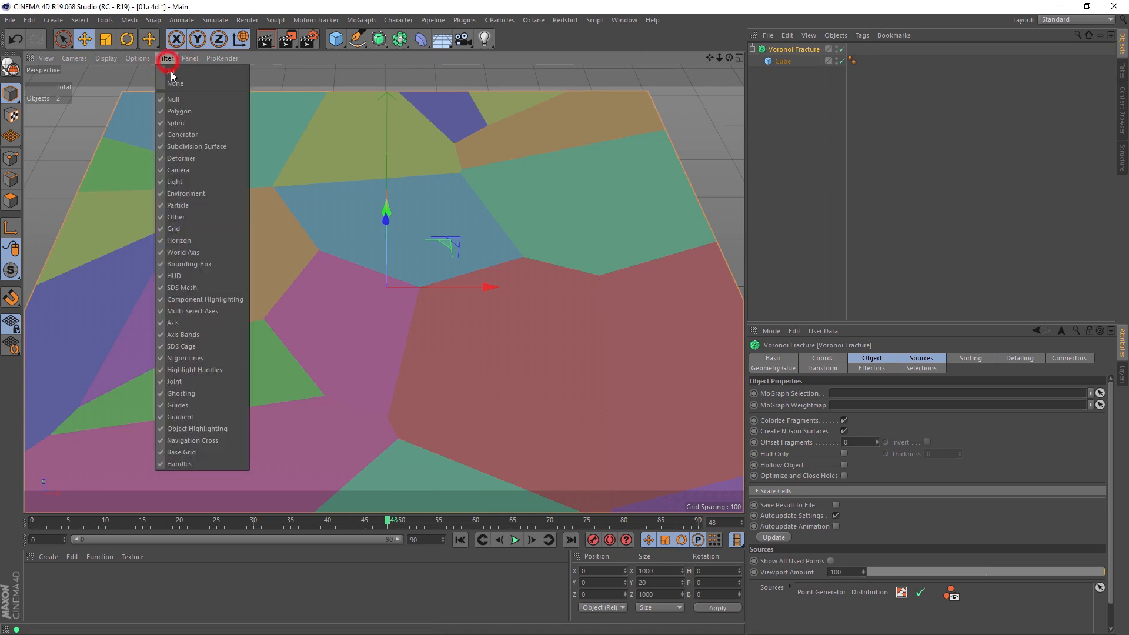
pyautogui.click(172, 75)
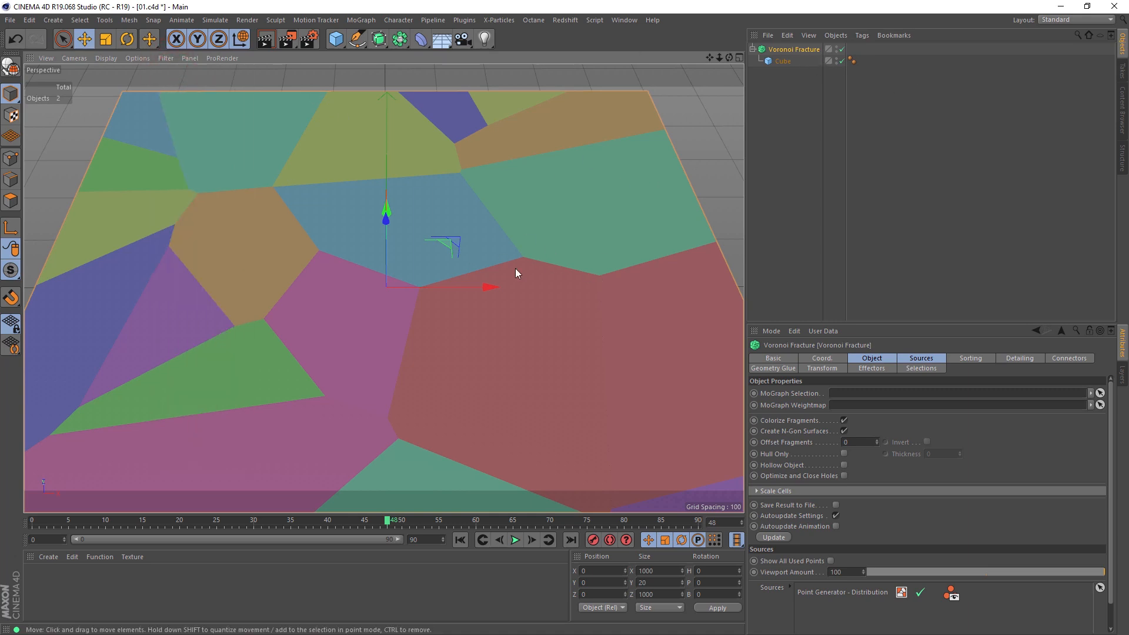
# Raise the point amount of the Voronoi Fracture's Point Generator - Distribution source to 310
pyautogui.click(907, 358)
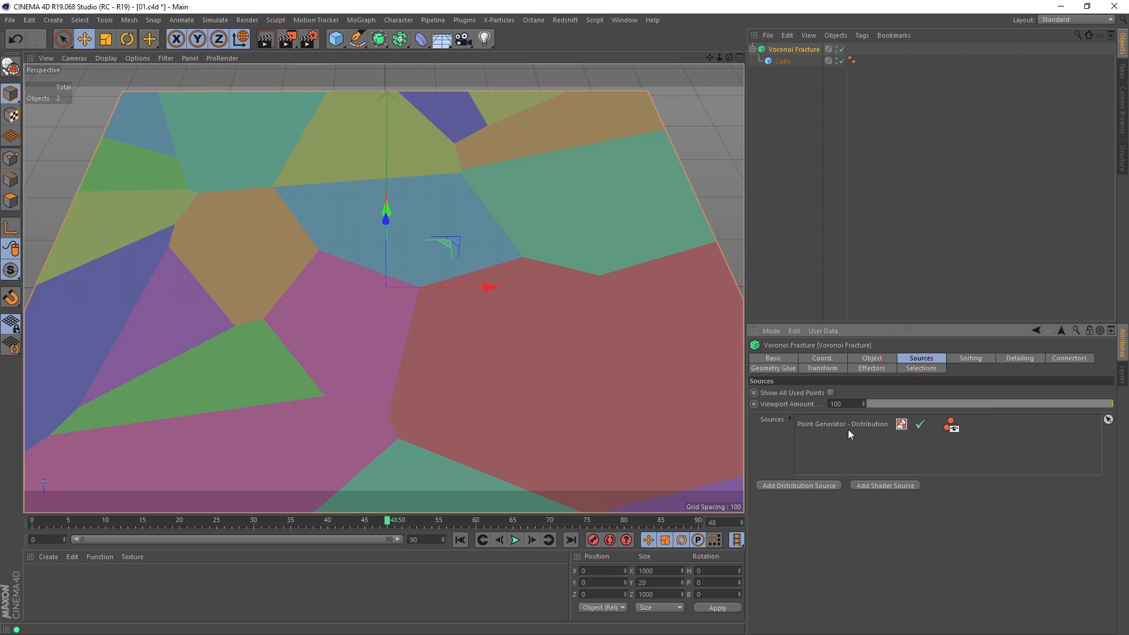
pyautogui.click(825, 424)
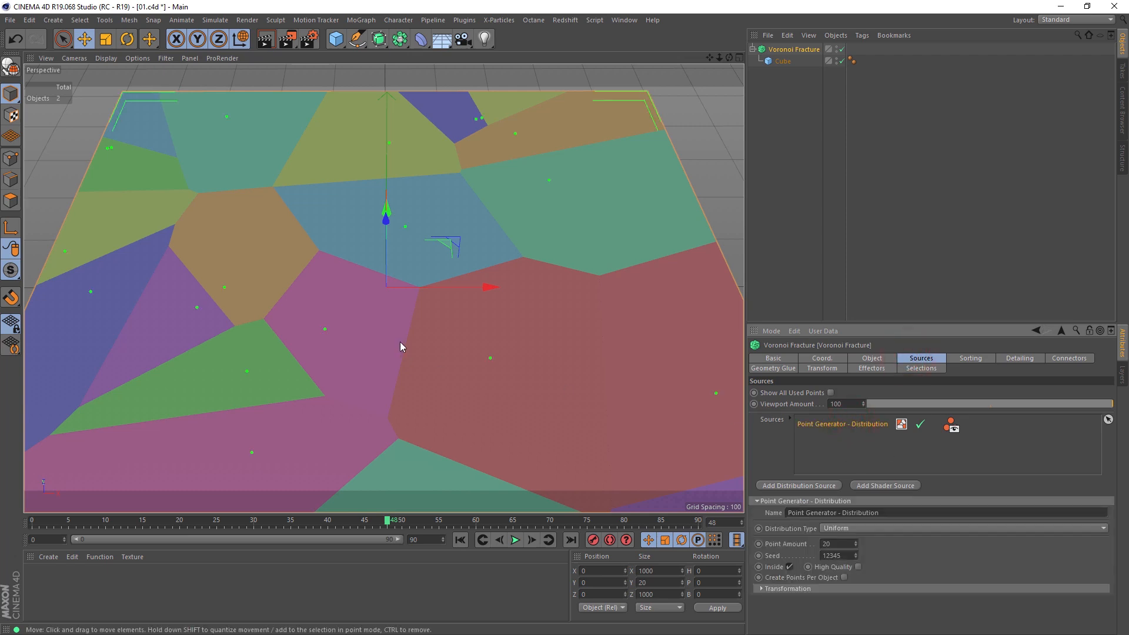
pyautogui.scroll(-3, 399, 344)
pyautogui.keyDown('alt'); pyautogui.moveTo(386, 347); pyautogui.dragTo(386, 377); pyautogui.keyUp('alt')
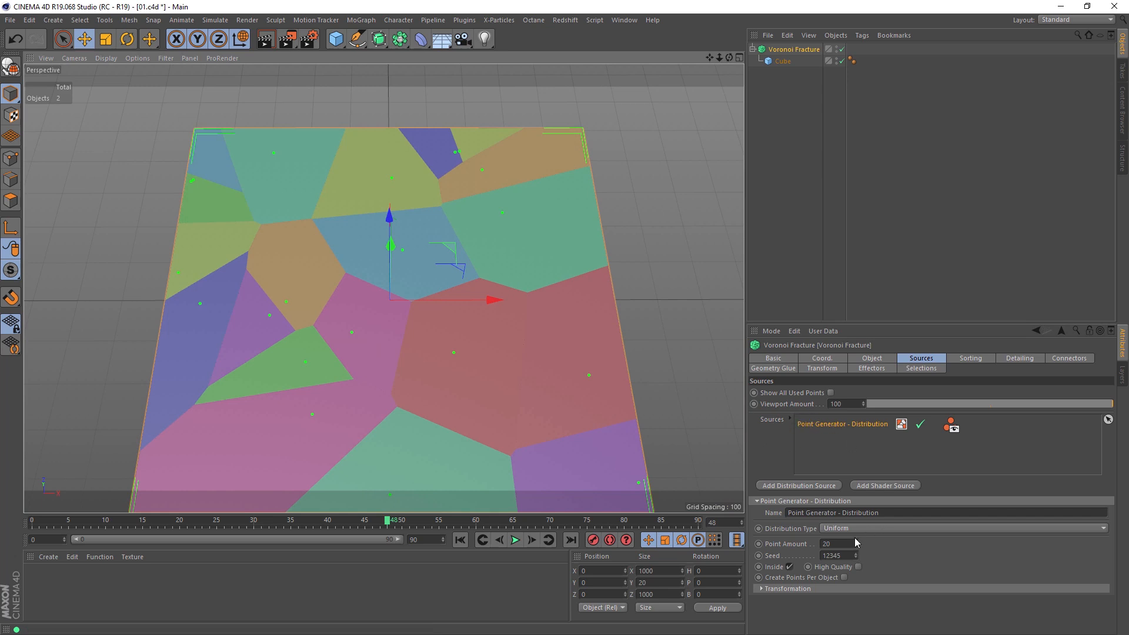
pyautogui.moveTo(856, 543); pyautogui.dragTo(857, 469)
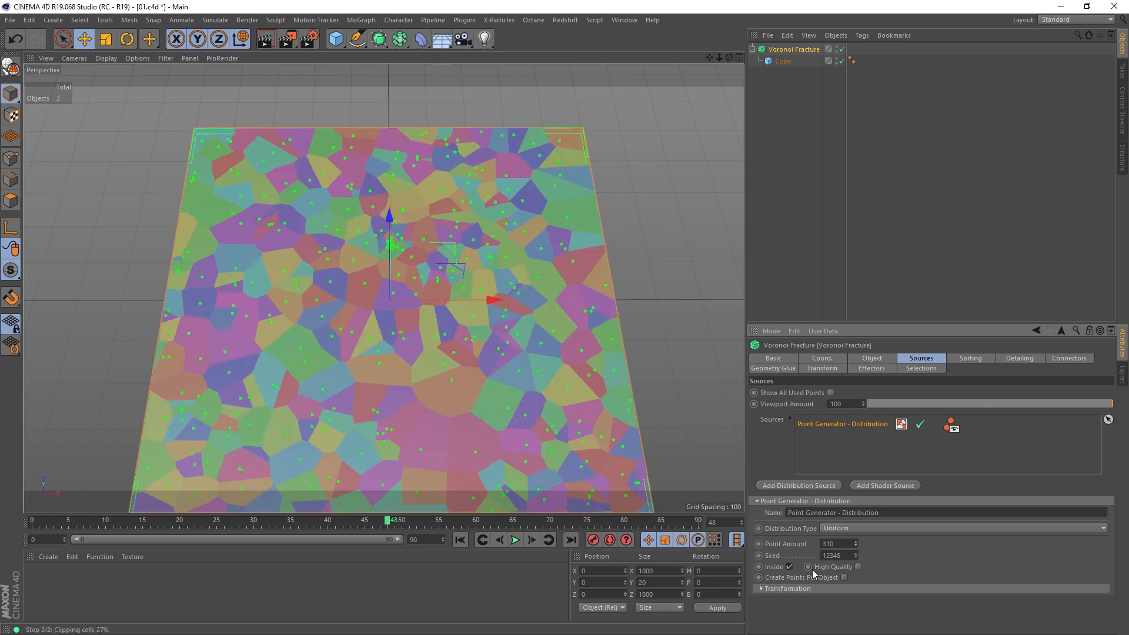
# Set the point distribution type to Normal with a standard deviation of 0.06 and deselect the fracture object
pyautogui.click(845, 532)
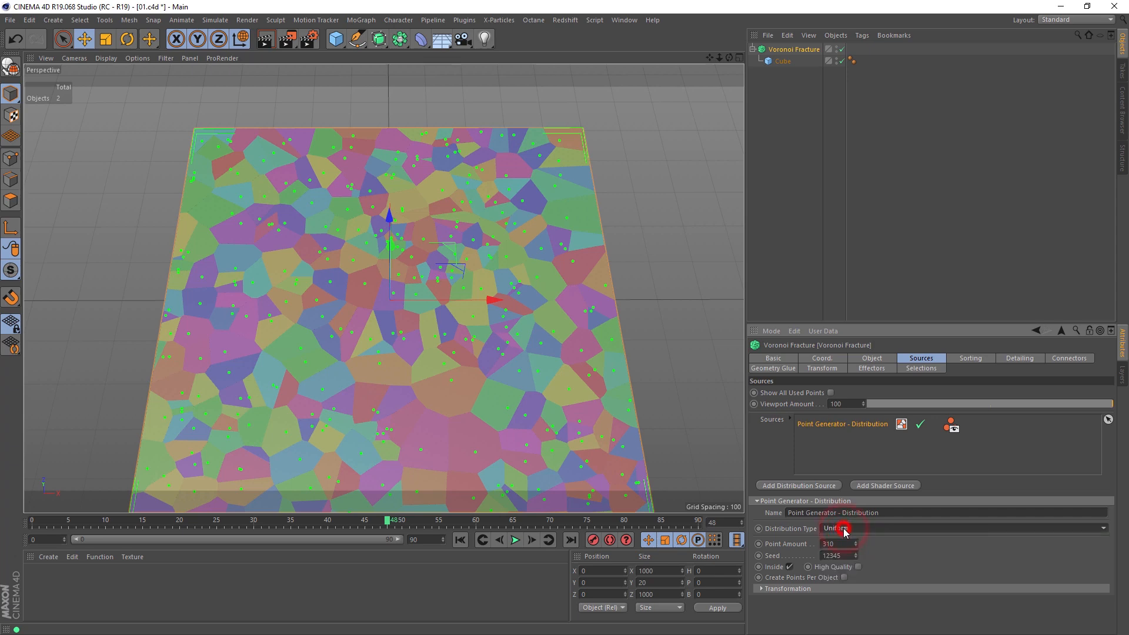
pyautogui.click(843, 528)
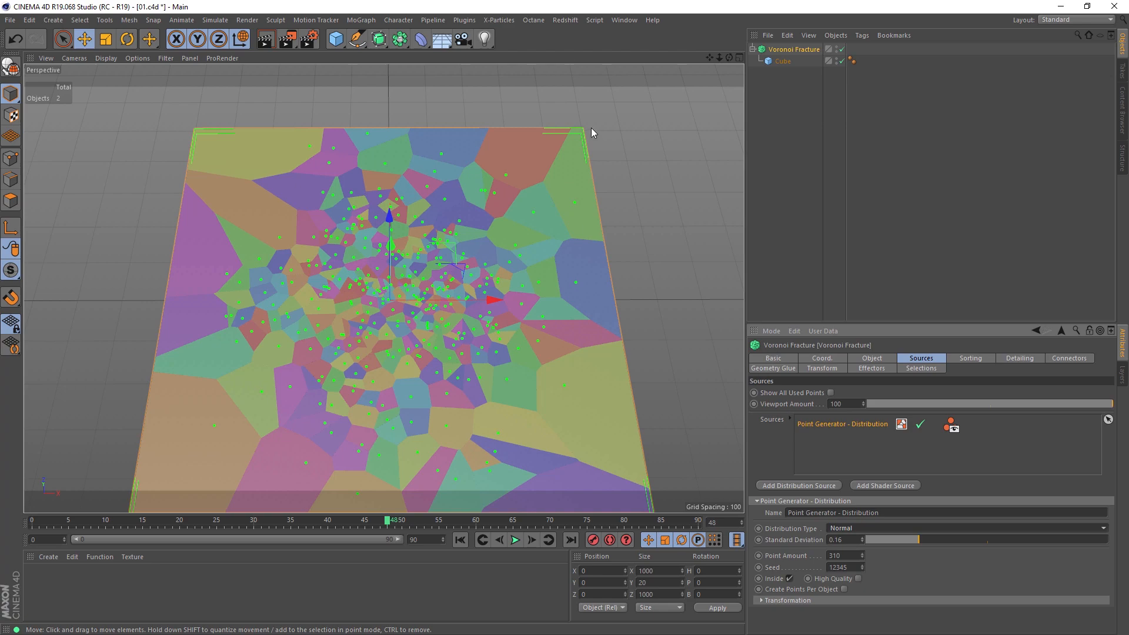
pyautogui.moveTo(926, 542); pyautogui.dragTo(874, 551)
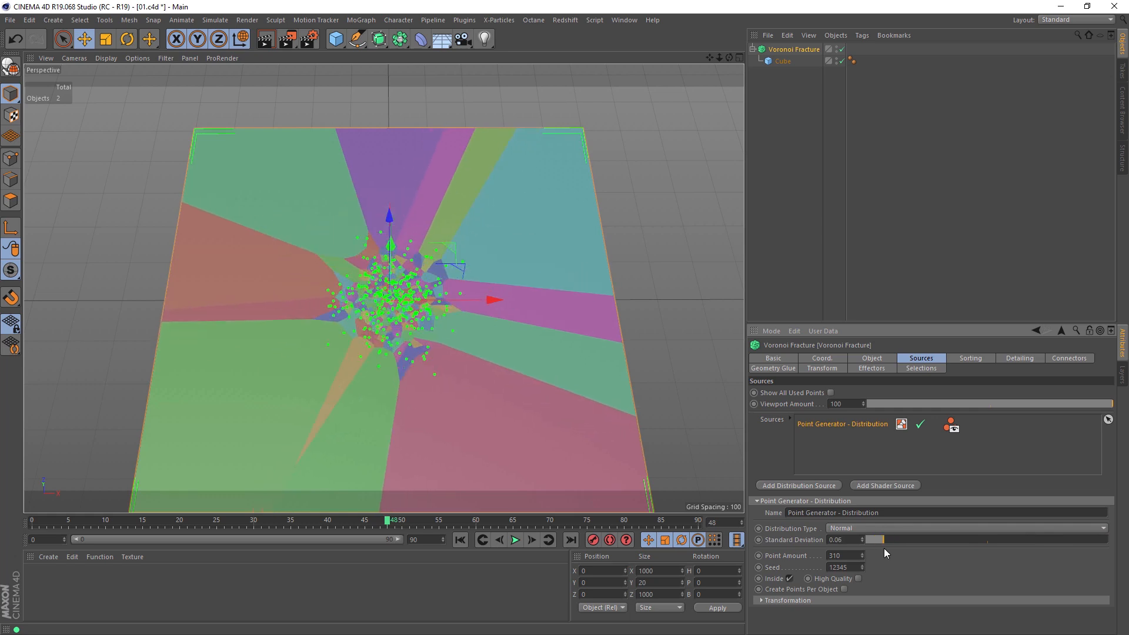
pyautogui.click(677, 246)
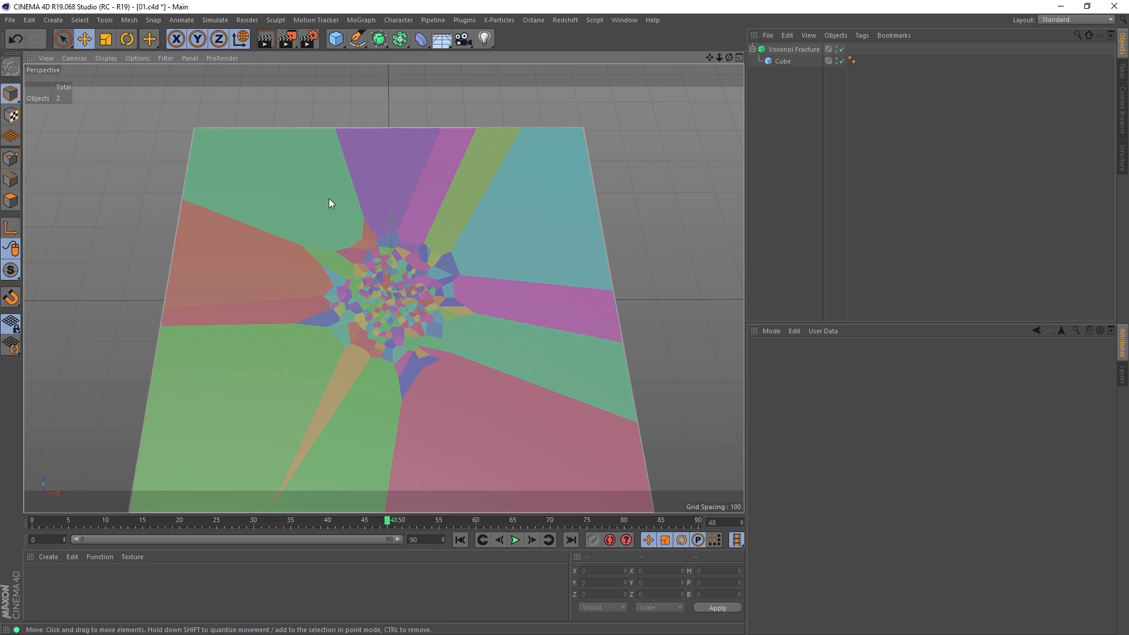
# Switch the Voronoi Fracture's point distribution type to Inverse Normal and set the standard deviation to 0.05
pyautogui.click(797, 49)
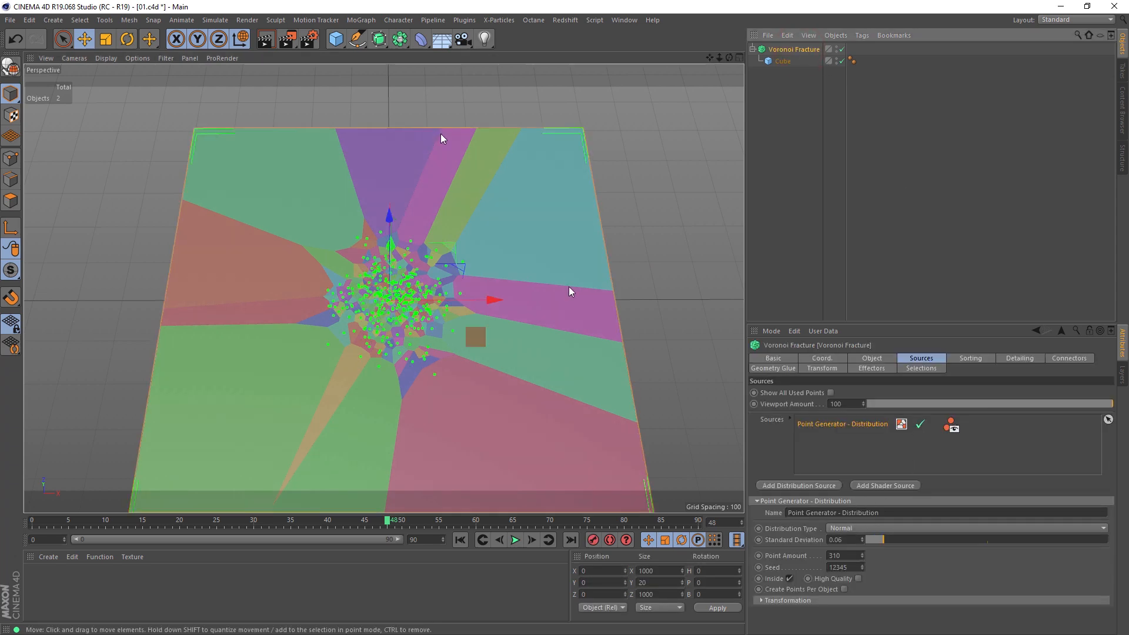
pyautogui.click(869, 529)
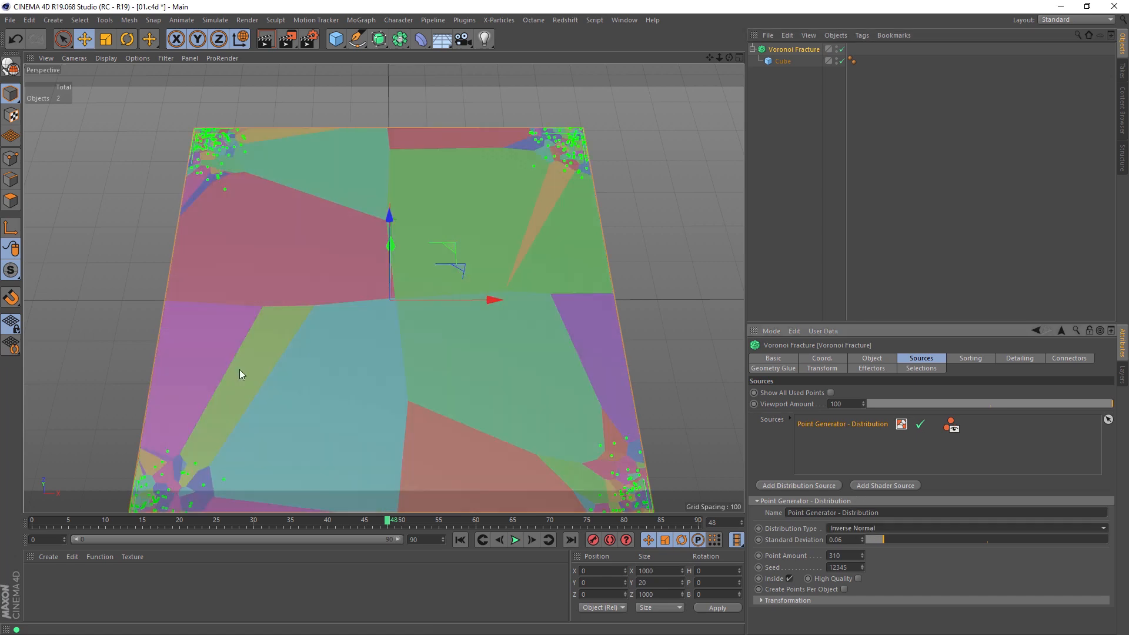
pyautogui.moveTo(882, 540)
pyautogui.mouseDown()
pyautogui.moveTo(992, 542)
pyautogui.moveTo(880, 539)
pyautogui.mouseUp()
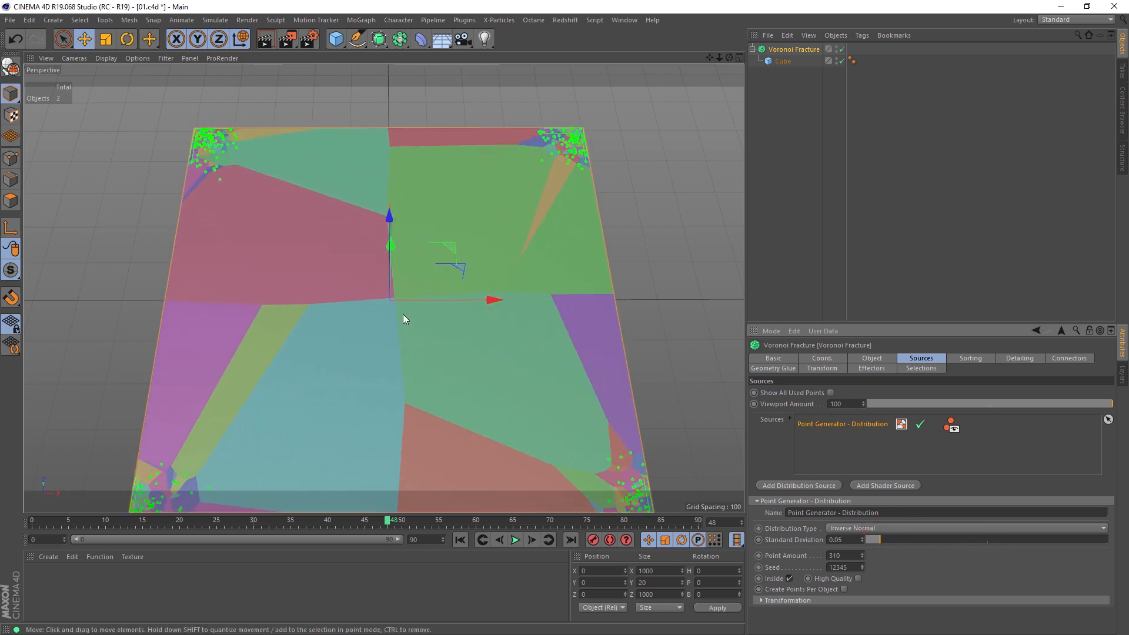
# Change the point distribution type to Exponential and turn its X-axis affection off
pyautogui.click(847, 527)
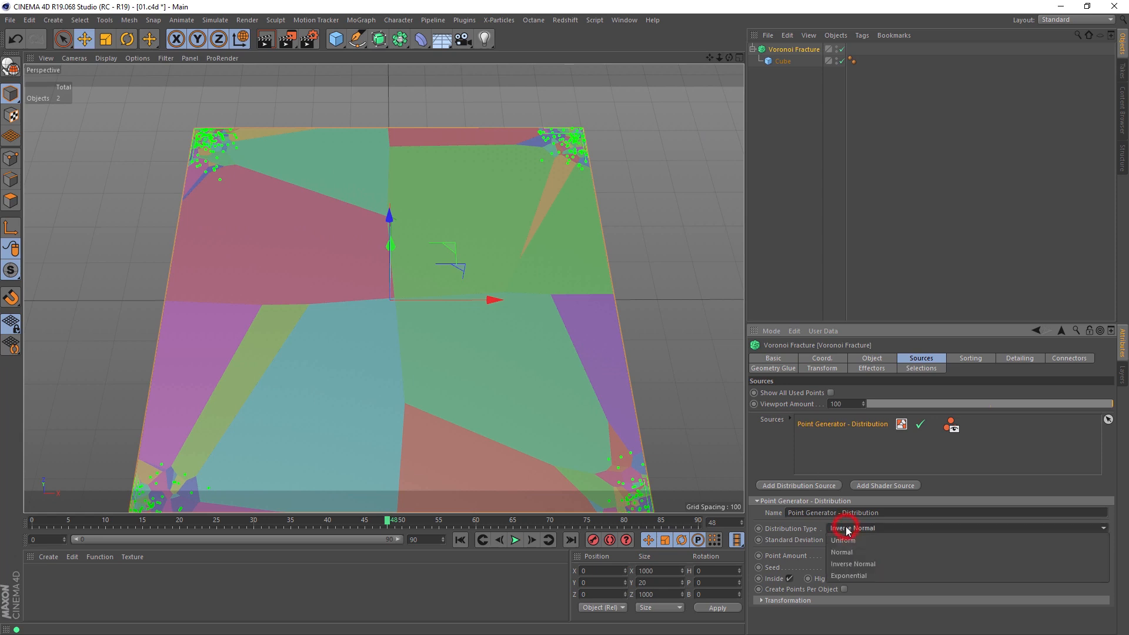
pyautogui.click(857, 571)
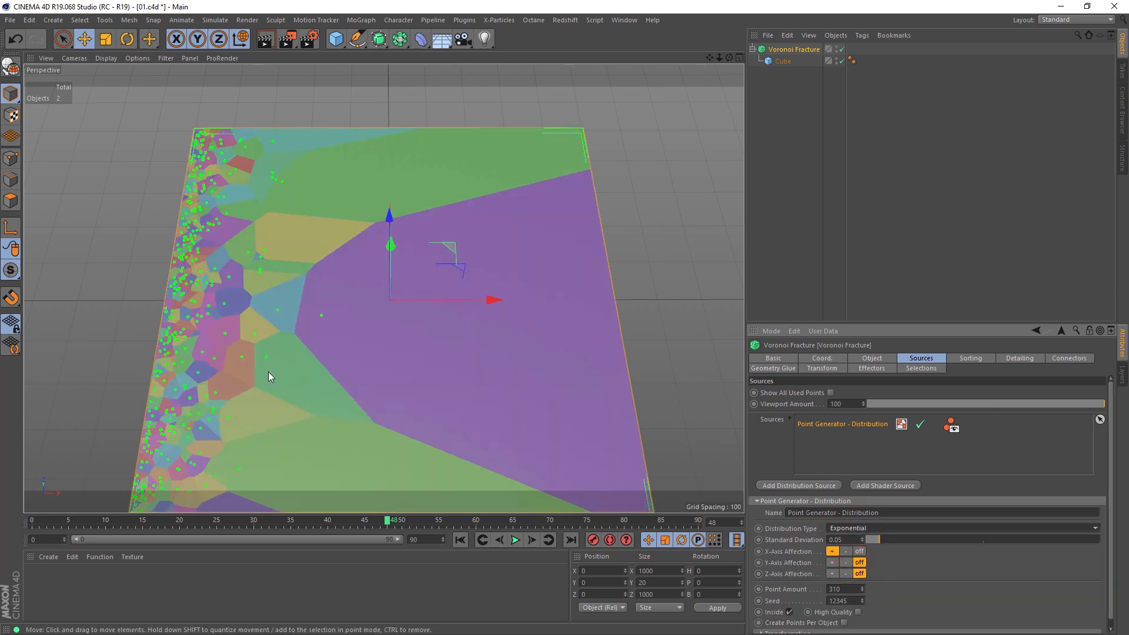
pyautogui.keyDown('alt'); pyautogui.moveTo(385, 362); pyautogui.dragTo(392, 336); pyautogui.keyUp('alt')
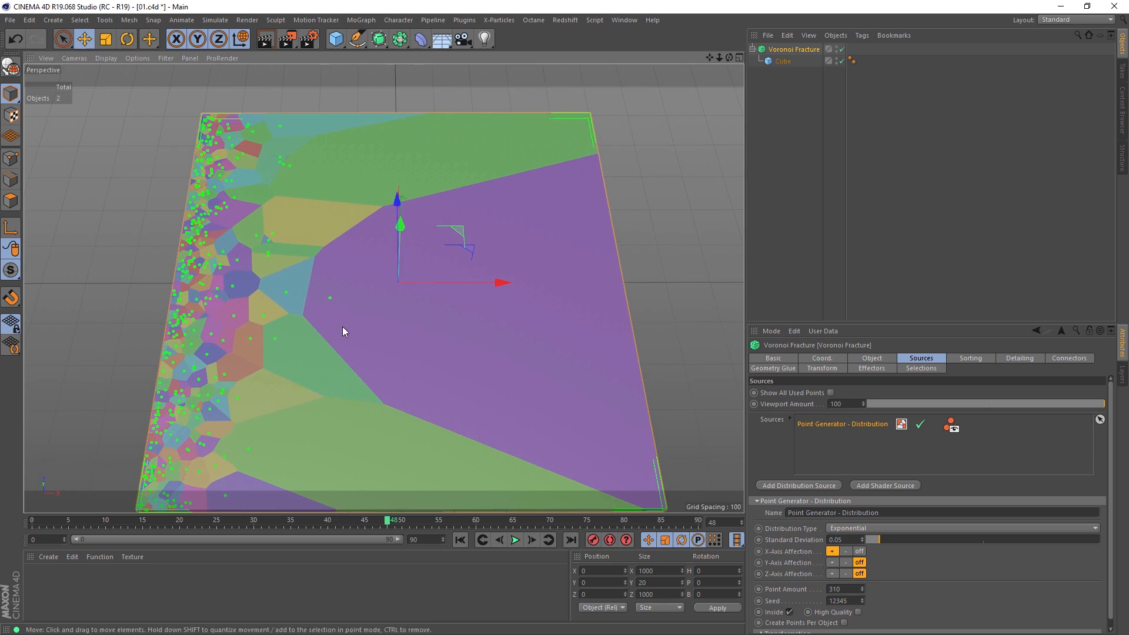
pyautogui.click(846, 552)
pyautogui.click(859, 551)
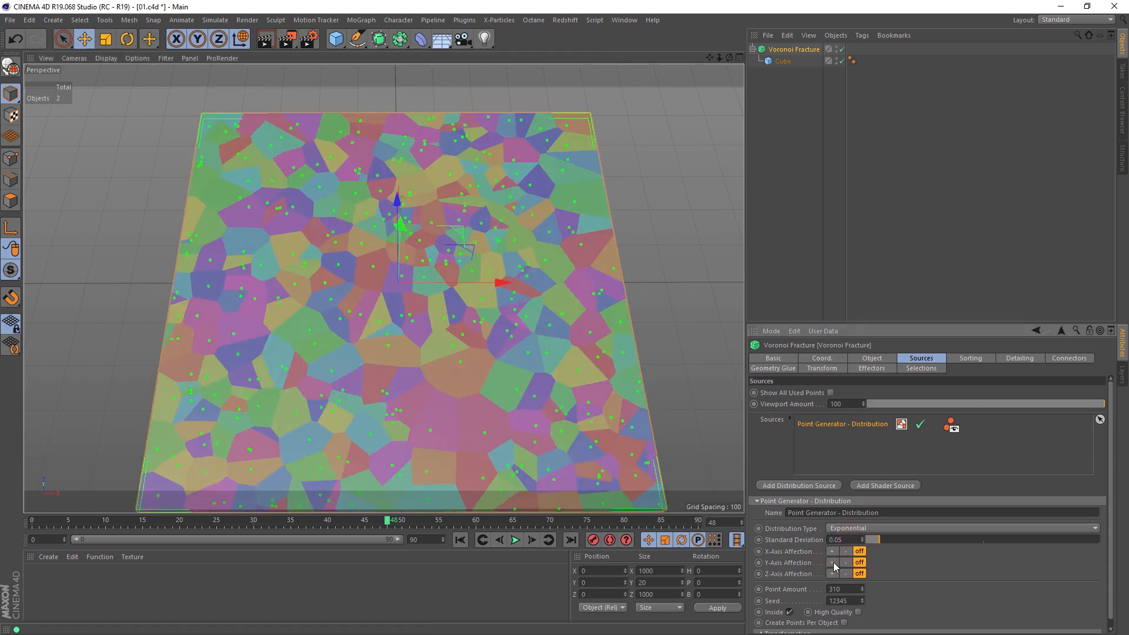
# Try positive Y-axis affection, turn it off again and set the Z-axis affection to positive
pyautogui.click(833, 564)
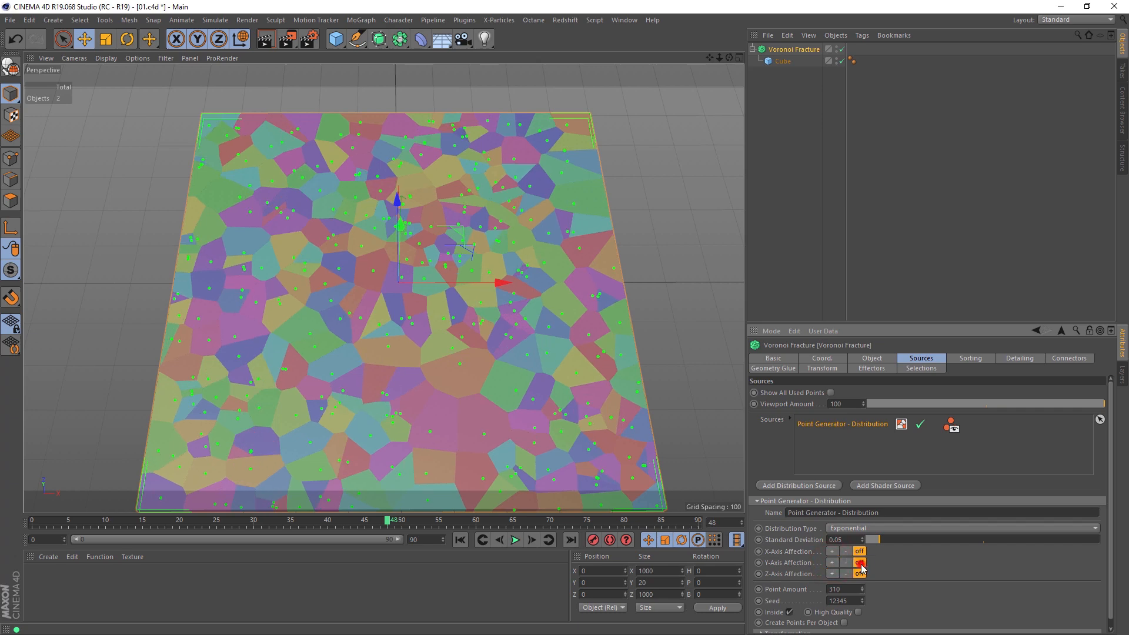
pyautogui.click(860, 563)
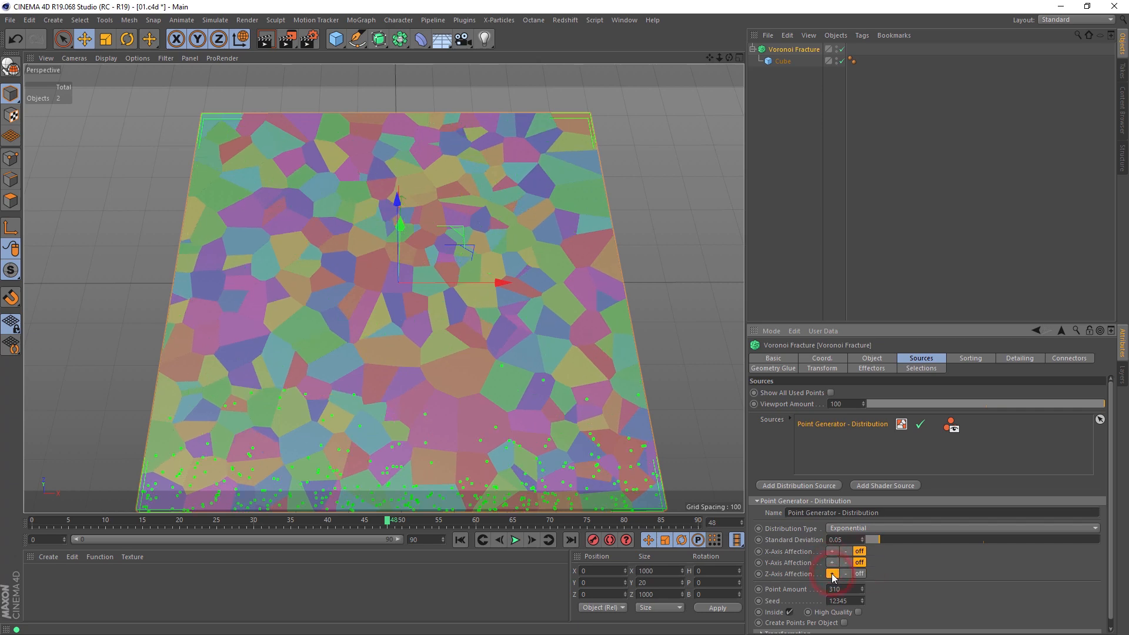
pyautogui.click(831, 573)
# Set the Y-axis affection to positive and turn the Z-axis affection off
pyautogui.keyDown('alt'); pyautogui.moveTo(422, 392); pyautogui.dragTo(403, 258); pyautogui.keyUp('alt')
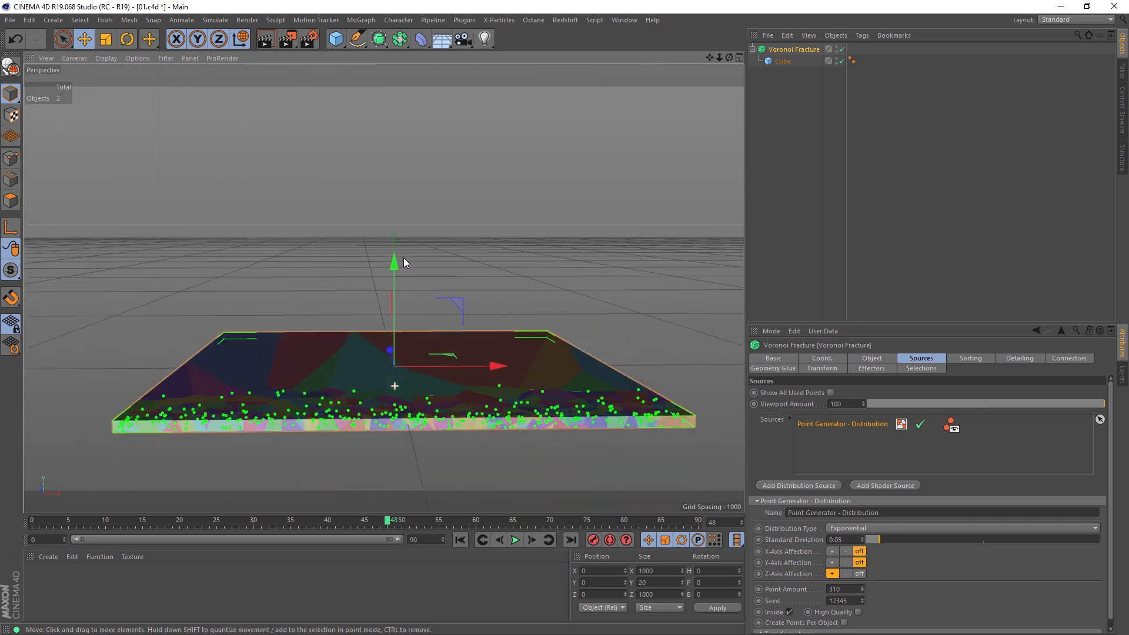
pyautogui.click(832, 562)
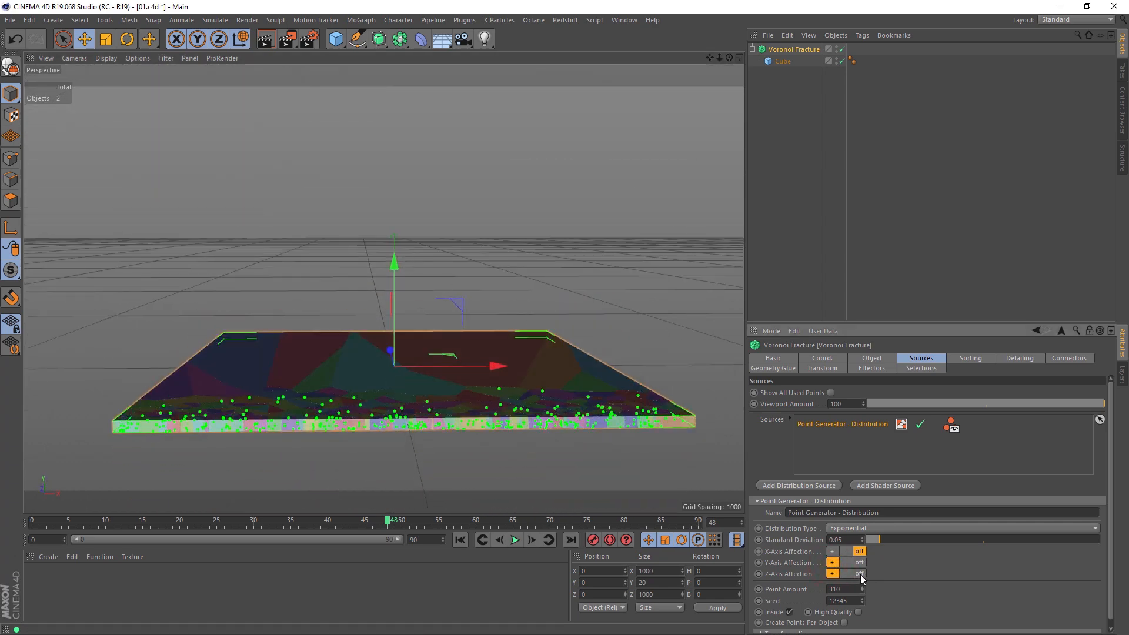
pyautogui.click(860, 574)
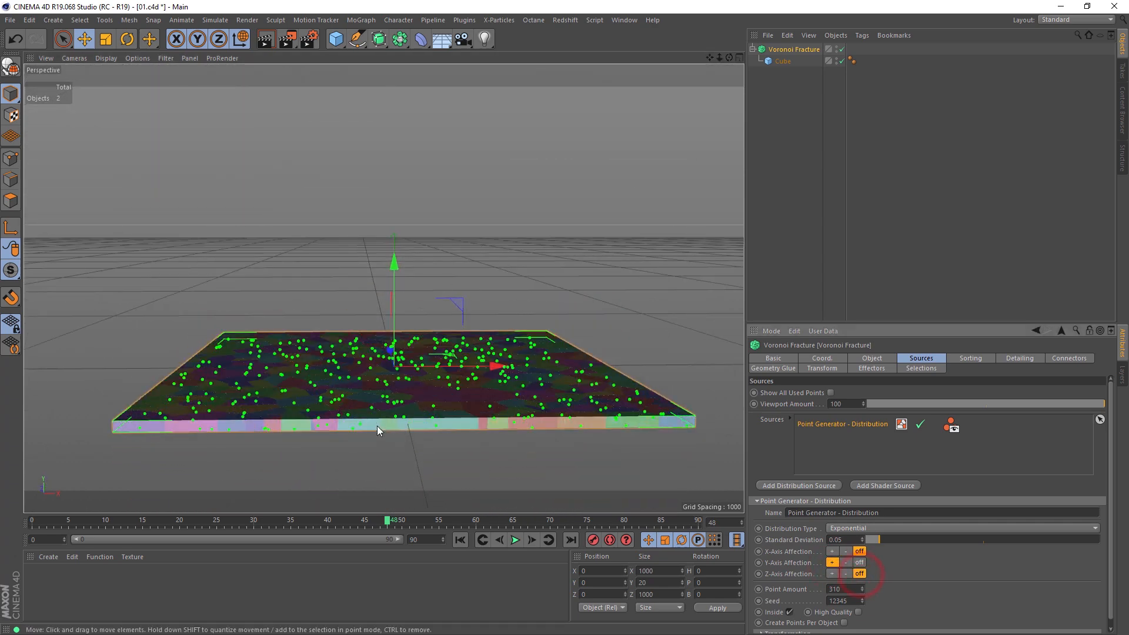
# Stretch the cube inside the Voronoi Fracture to a height of about 614
pyautogui.click(783, 61)
pyautogui.moveTo(393, 360); pyautogui.dragTo(400, 239)
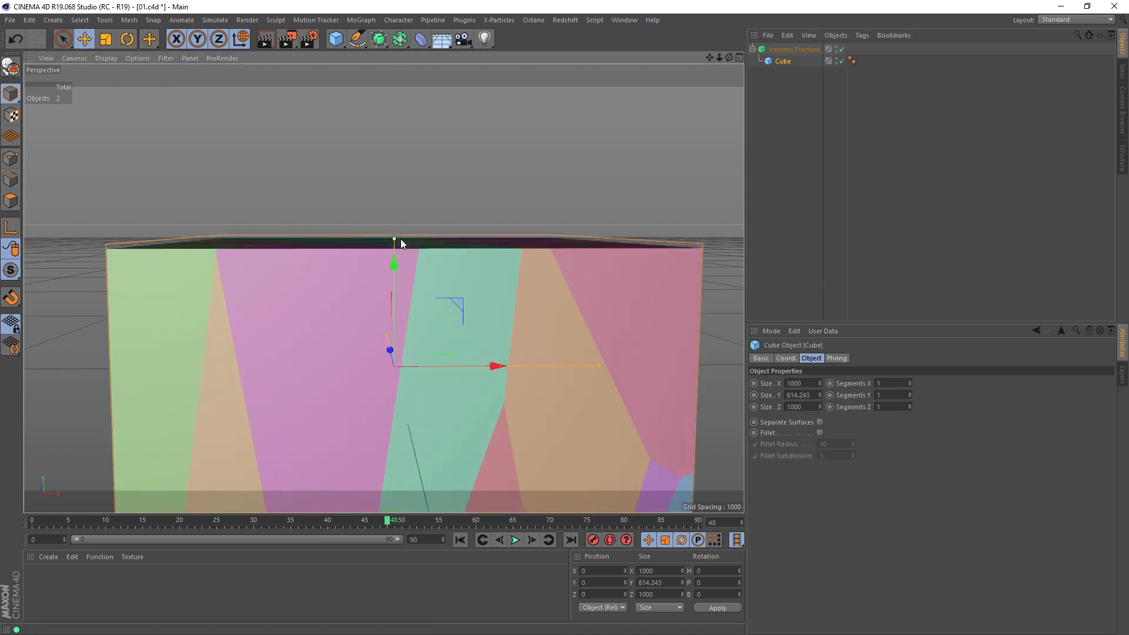
# Undo the cube's height stretch and select the Voronoi Fracture
pyautogui.scroll(-6, 449, 372)
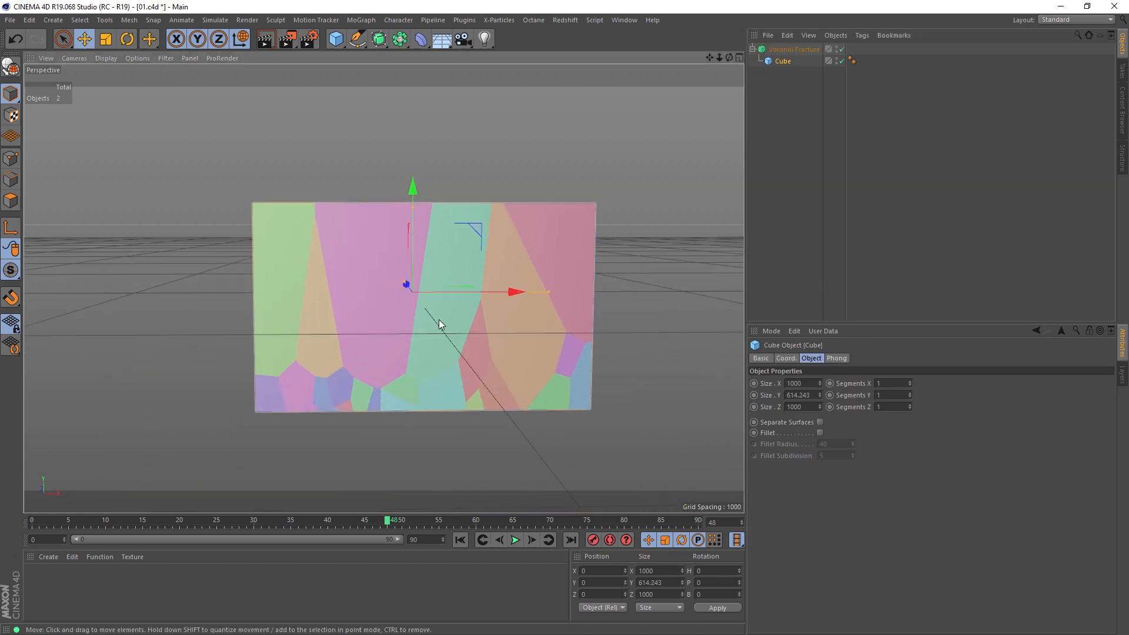
pyautogui.hotkey('ctrl', 'z')
pyautogui.click(527, 280)
# Turn the point generator's Y-axis affection off and set its distribution type to Uniform
pyautogui.click(857, 563)
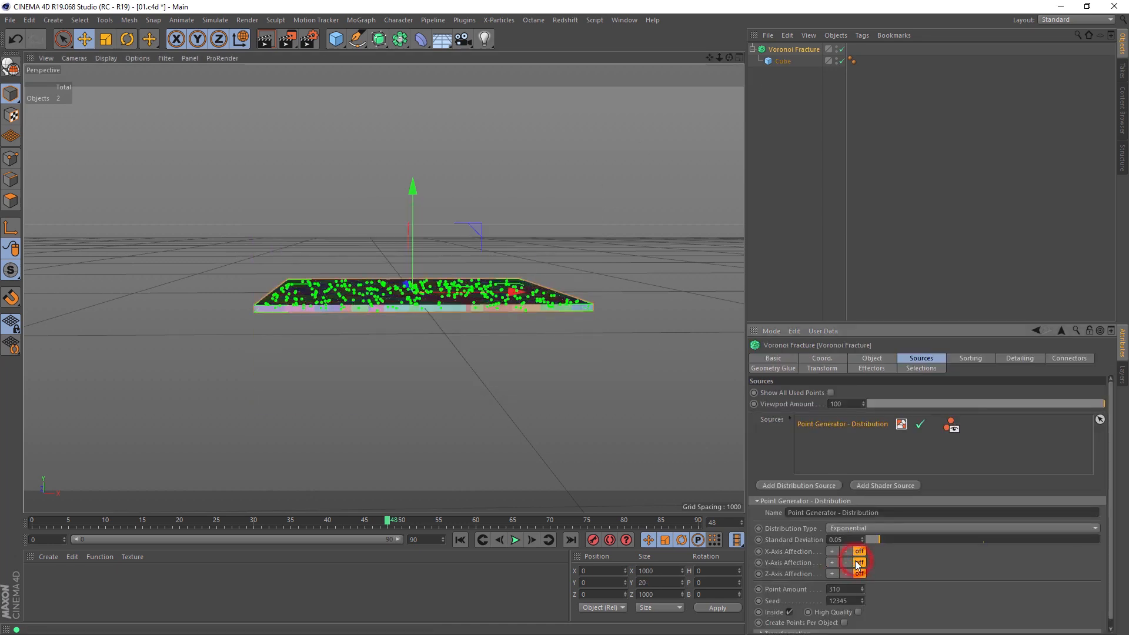
pyautogui.click(847, 529)
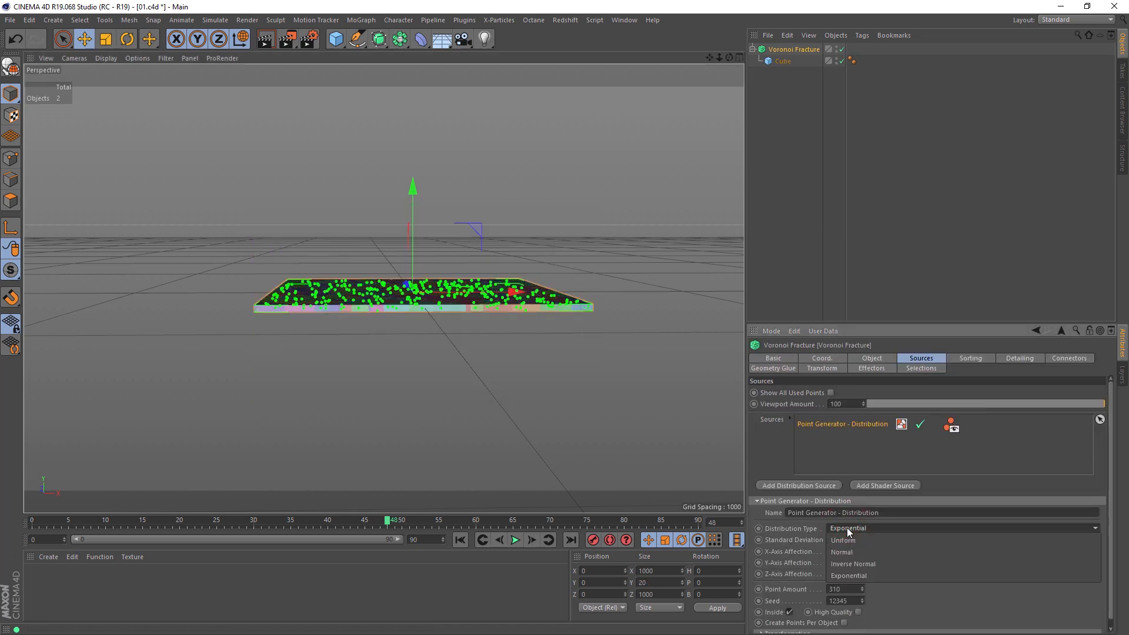
pyautogui.click(847, 528)
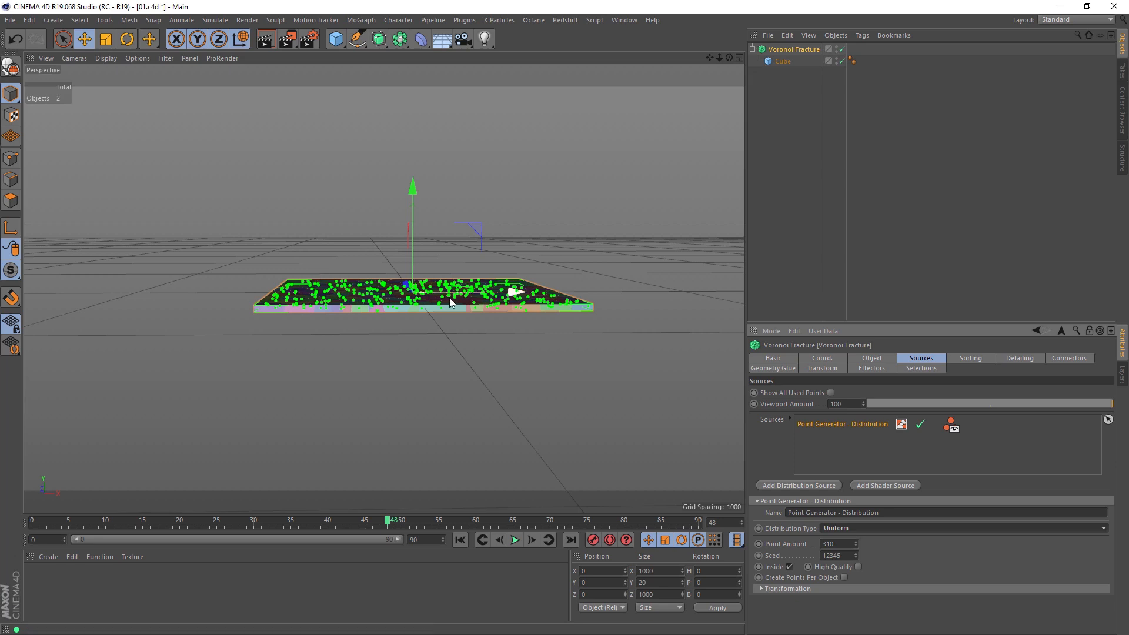
# Remove all sources from the Voronoi Fracture and add a MoGraph Matrix object to the scene
pyautogui.rightClick(867, 448)
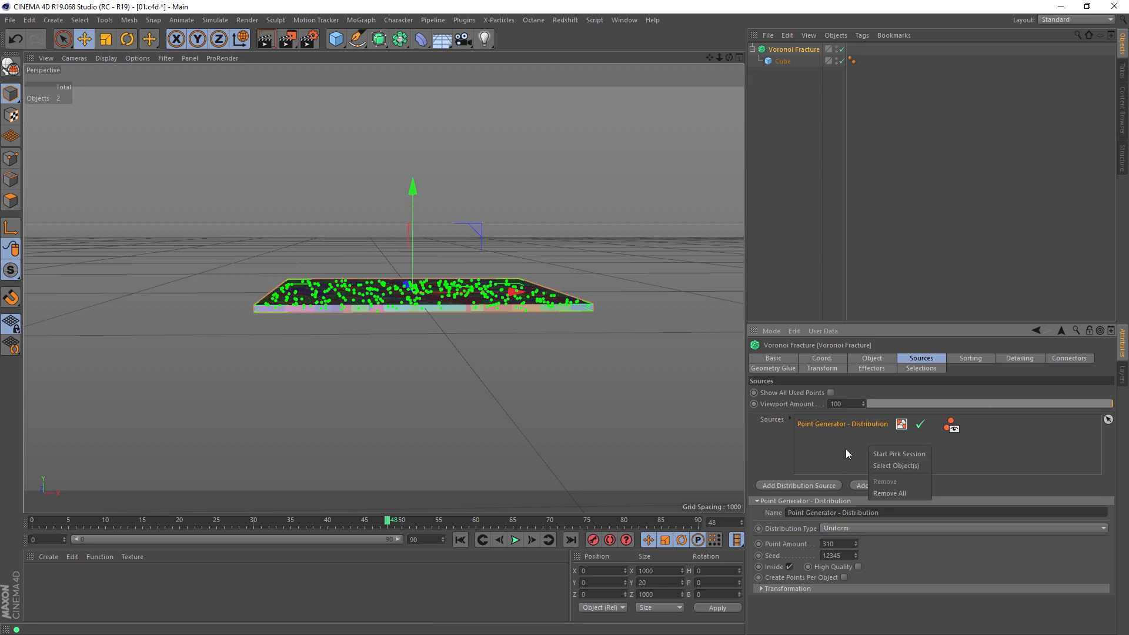
pyautogui.click(877, 488)
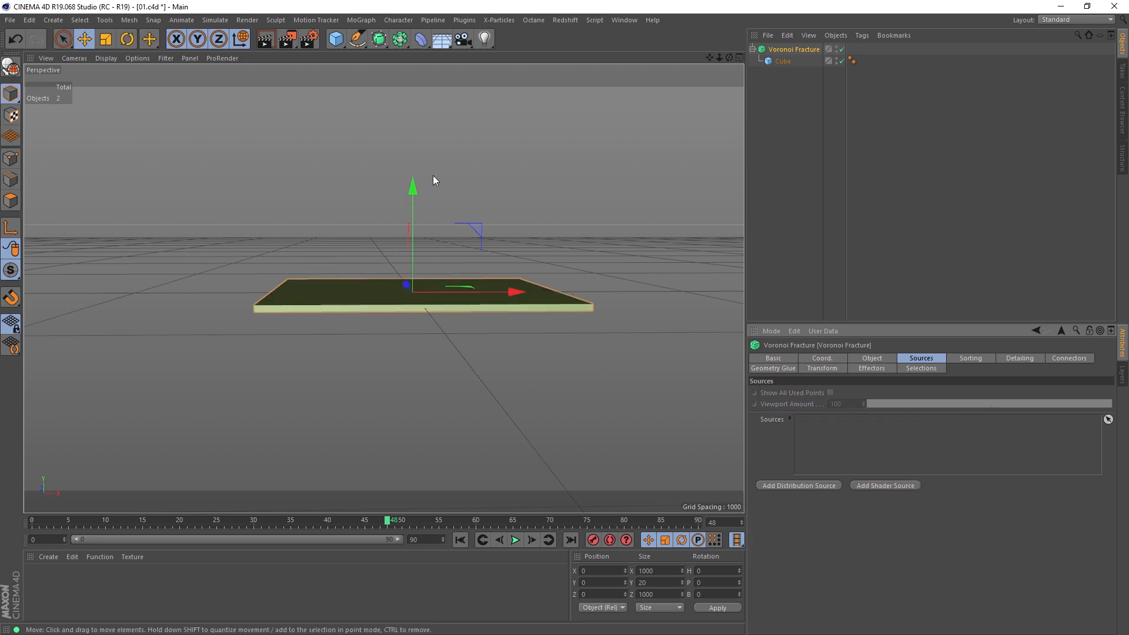
pyautogui.click(361, 20)
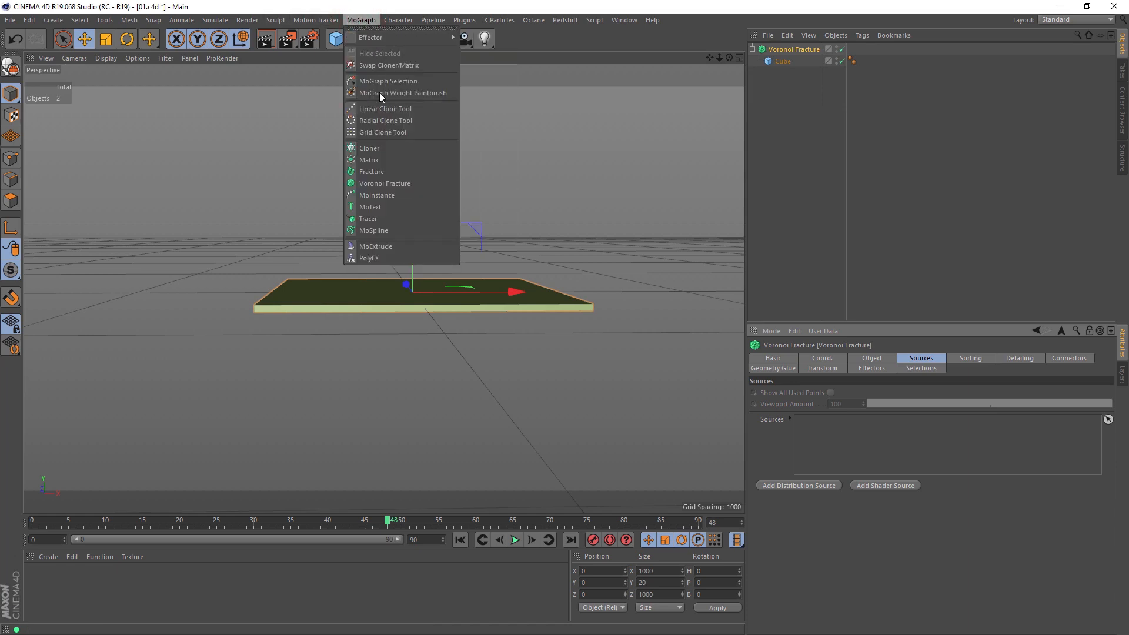
pyautogui.click(404, 161)
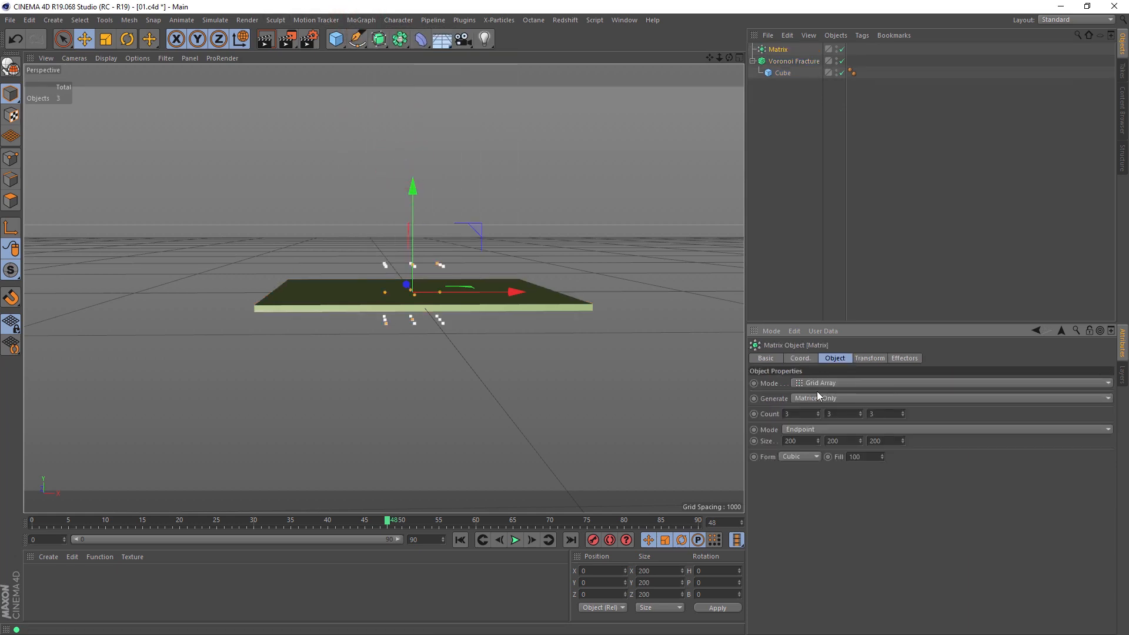
# Set the Matrix grid's X and Z sizes to 1000
pyautogui.keyDown('alt'); pyautogui.moveTo(483, 297); pyautogui.dragTo(473, 366); pyautogui.keyUp('alt')
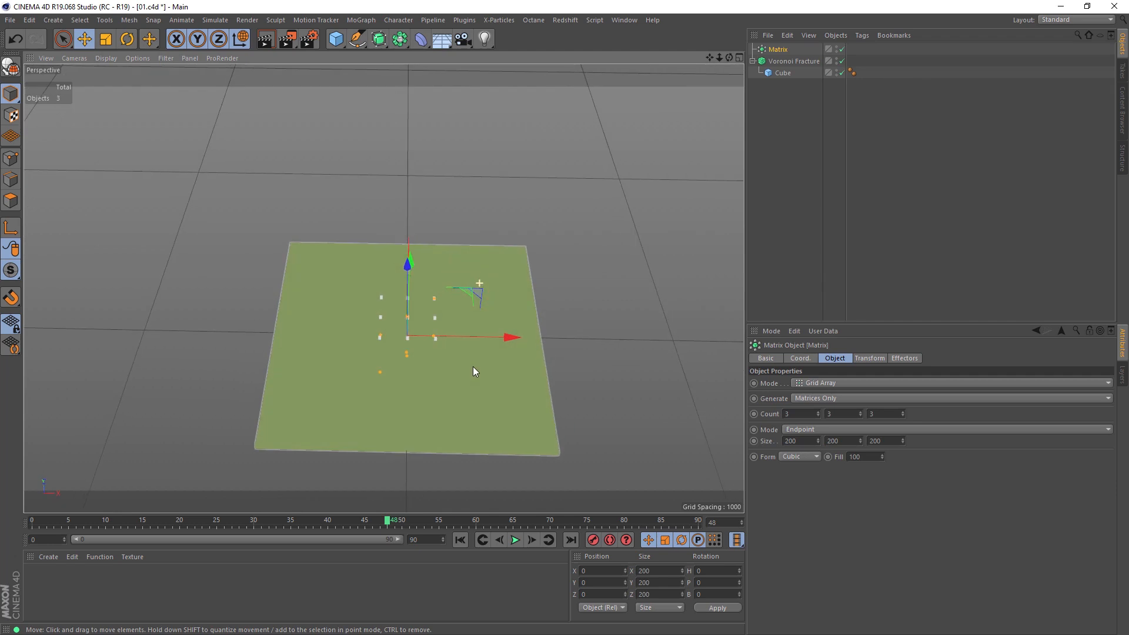
pyautogui.moveTo(807, 440); pyautogui.dragTo(718, 430)
pyautogui.write('1000')
pyautogui.press('Tab')
pyautogui.press('Tab')
pyautogui.write('1000')
pyautogui.press('Return')
# Flatten the Matrix grid to a single layer with a Y size of 0 and a Y count of 1
pyautogui.moveTo(844, 441); pyautogui.dragTo(724, 428)
pyautogui.write('0')
pyautogui.moveTo(845, 414); pyautogui.dragTo(756, 414)
pyautogui.write('1')
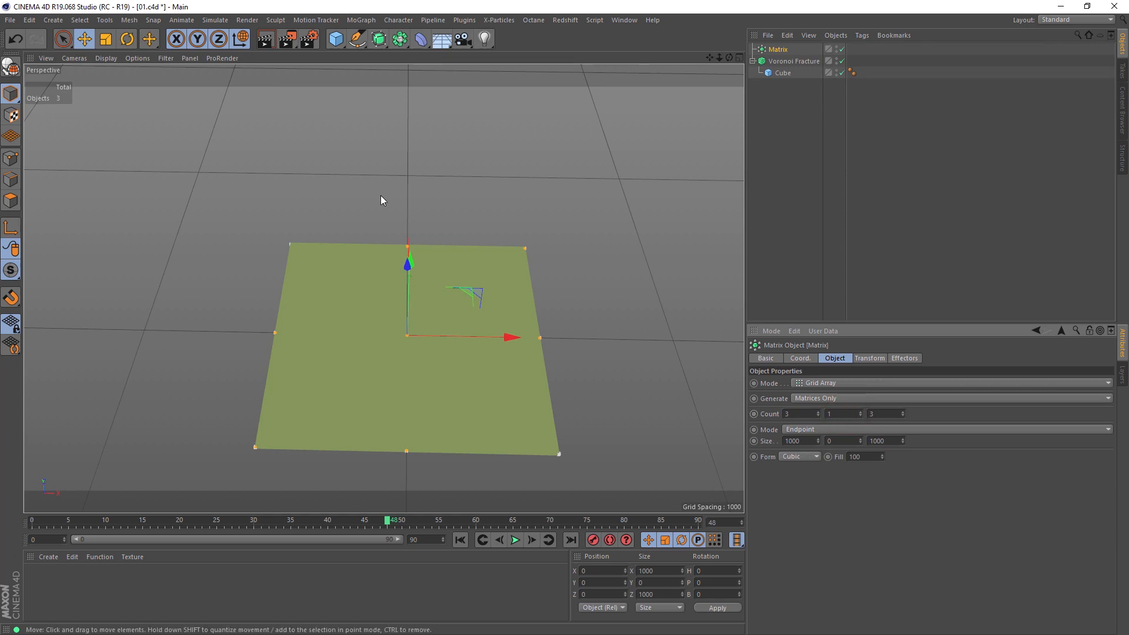
# Raise the Matrix to a Y position of about 80 and add it to the Voronoi Fracture's sources
pyautogui.keyDown('alt'); pyautogui.moveTo(403, 309); pyautogui.dragTo(500, 266); pyautogui.keyUp('alt')
pyautogui.moveTo(440, 237); pyautogui.dragTo(435, 219)
pyautogui.click(794, 61)
pyautogui.moveTo(778, 48); pyautogui.dragTo(849, 438)
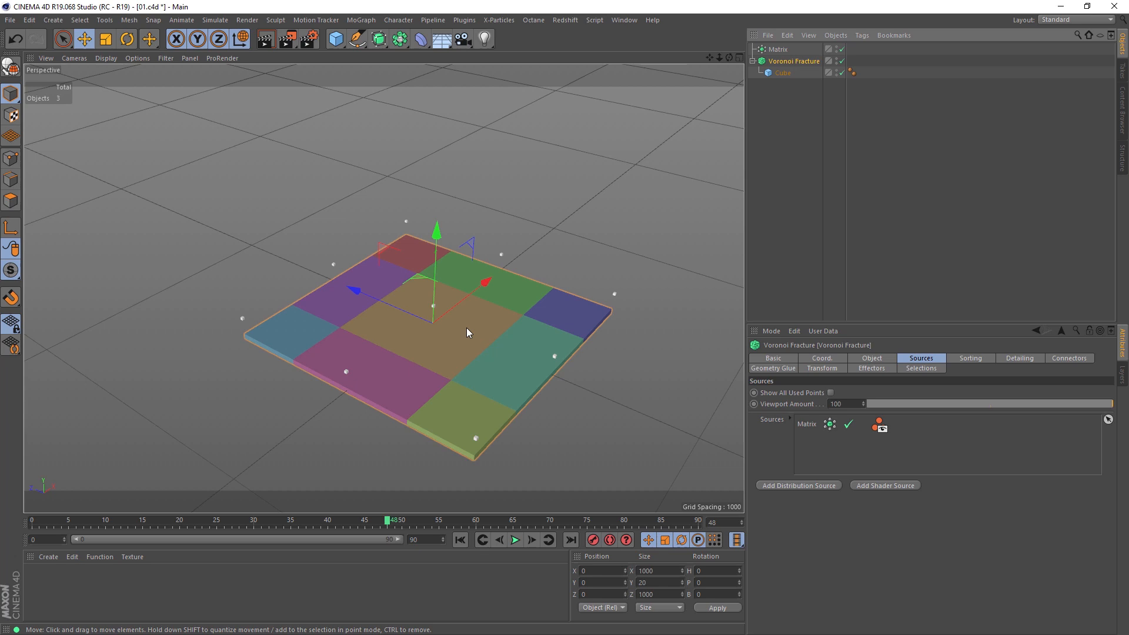
# Try moving the Matrix relative to the slab and undo the move
pyautogui.click(778, 50)
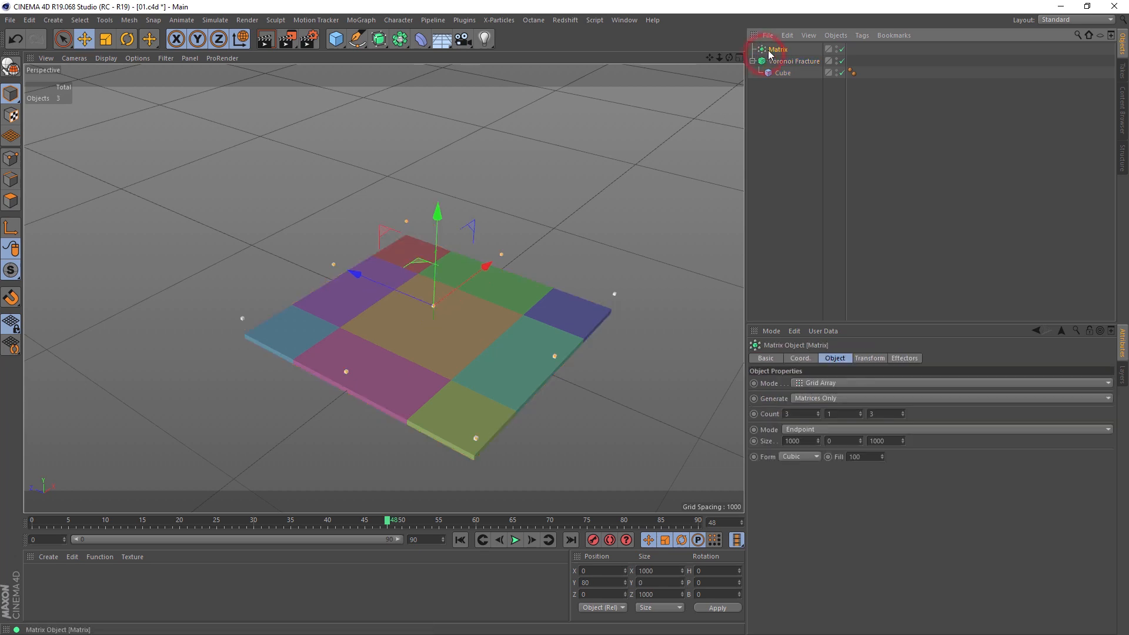
pyautogui.moveTo(463, 281)
pyautogui.mouseDown()
pyautogui.moveTo(488, 272)
pyautogui.moveTo(489, 258)
pyautogui.moveTo(362, 324)
pyautogui.moveTo(465, 274)
pyautogui.moveTo(468, 283)
pyautogui.mouseUp()
pyautogui.hotkey('ctrl', 'z')
# Increase the Matrix's X count to 10
pyautogui.click(818, 412)
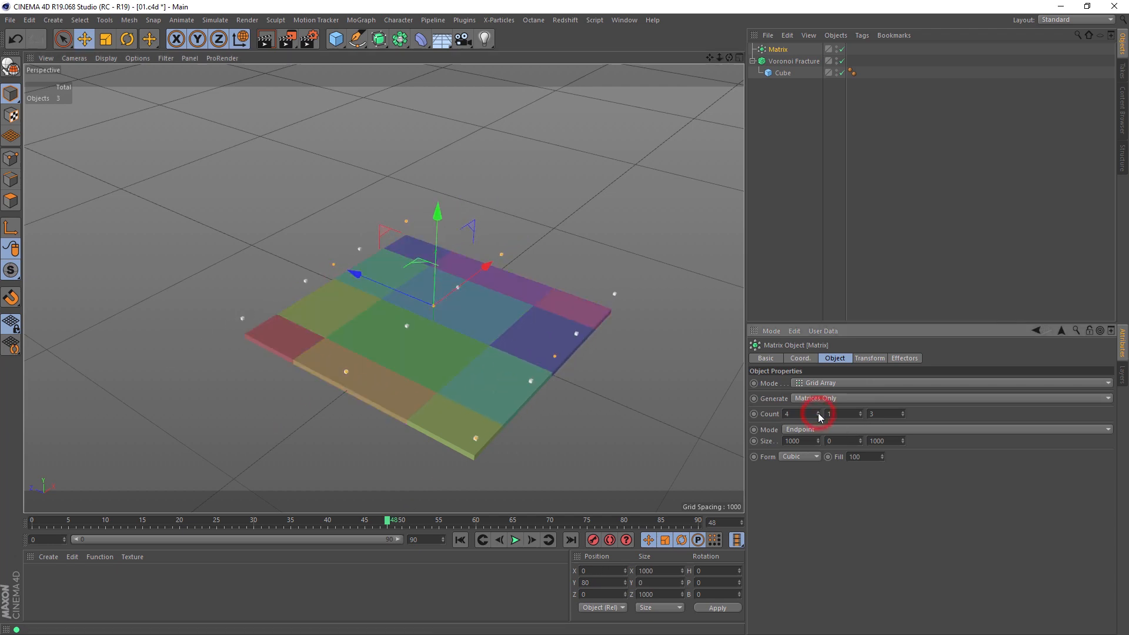
pyautogui.click(818, 413)
pyautogui.click(817, 412)
pyautogui.click(818, 412)
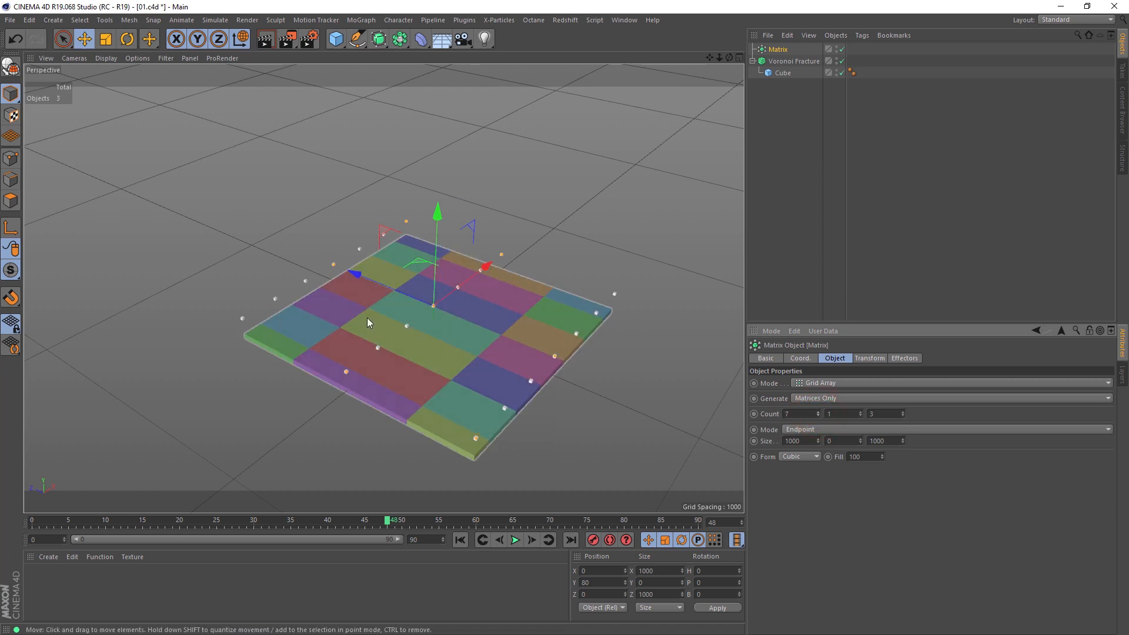
pyautogui.click(818, 412)
pyautogui.click(818, 412)
pyautogui.click(818, 412)
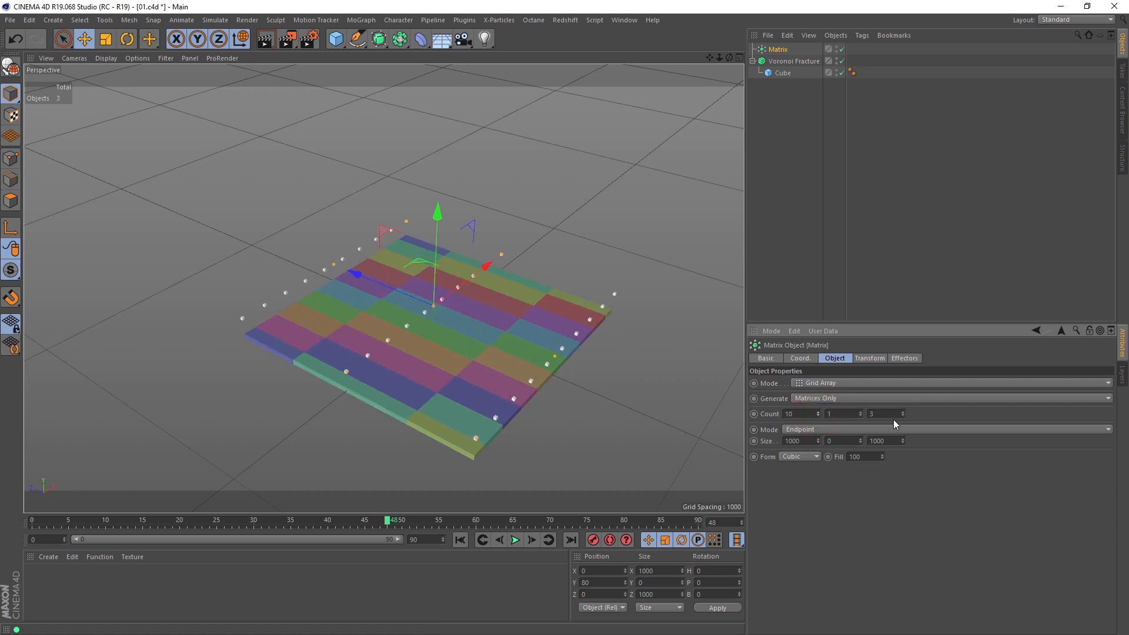
# Reduce the Matrix's Z count to 1
pyautogui.click(903, 415)
pyautogui.click(903, 415)
pyautogui.keyDown('alt'); pyautogui.moveTo(348, 326); pyautogui.dragTo(401, 353); pyautogui.keyUp('alt')
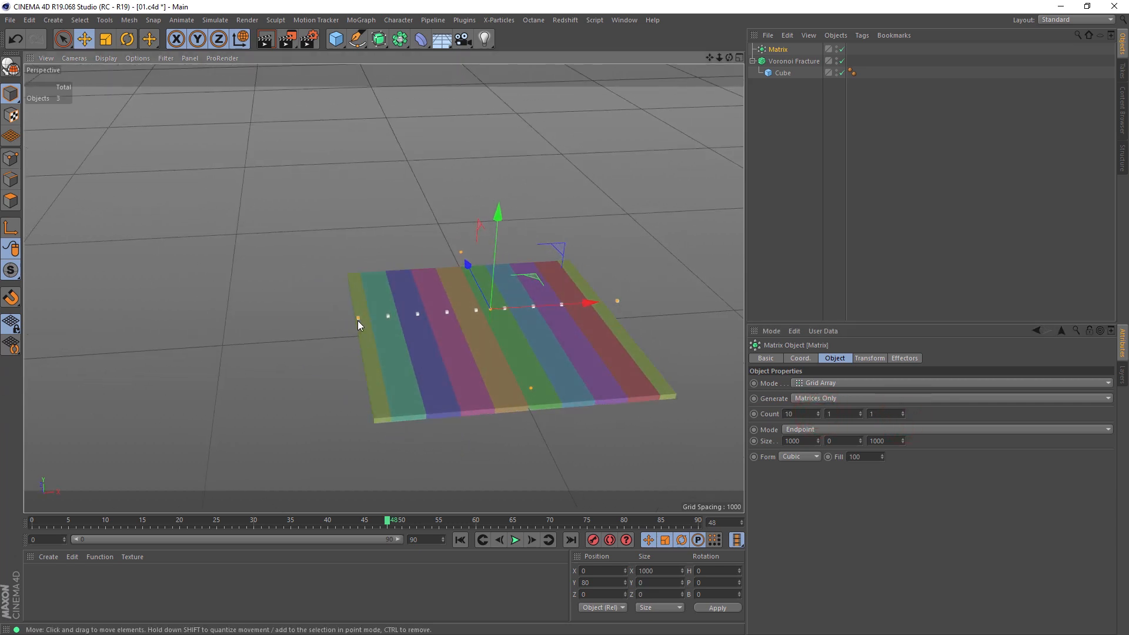
# Try rotating the row of Matrix points and undo the rotation
pyautogui.press('r')
pyautogui.moveTo(522, 337); pyautogui.dragTo(507, 292)
pyautogui.hotkey('ctrl', 'z')
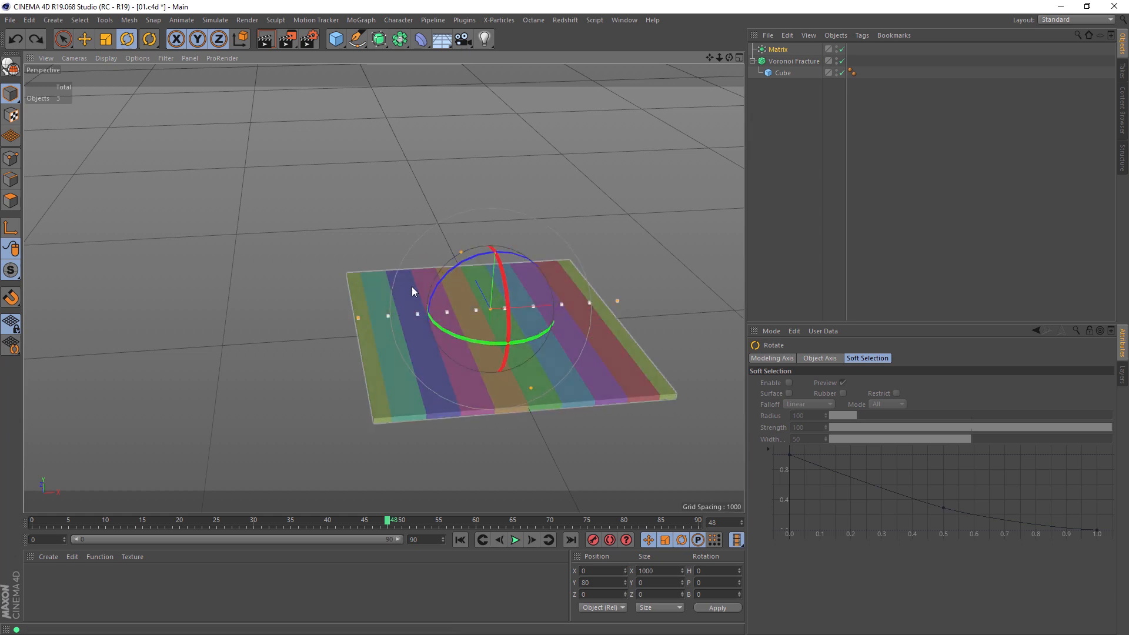
# Switch the Matrix to Radial mode on the XZ plane with a radius of about 220
pyautogui.click(767, 48)
pyautogui.click(813, 383)
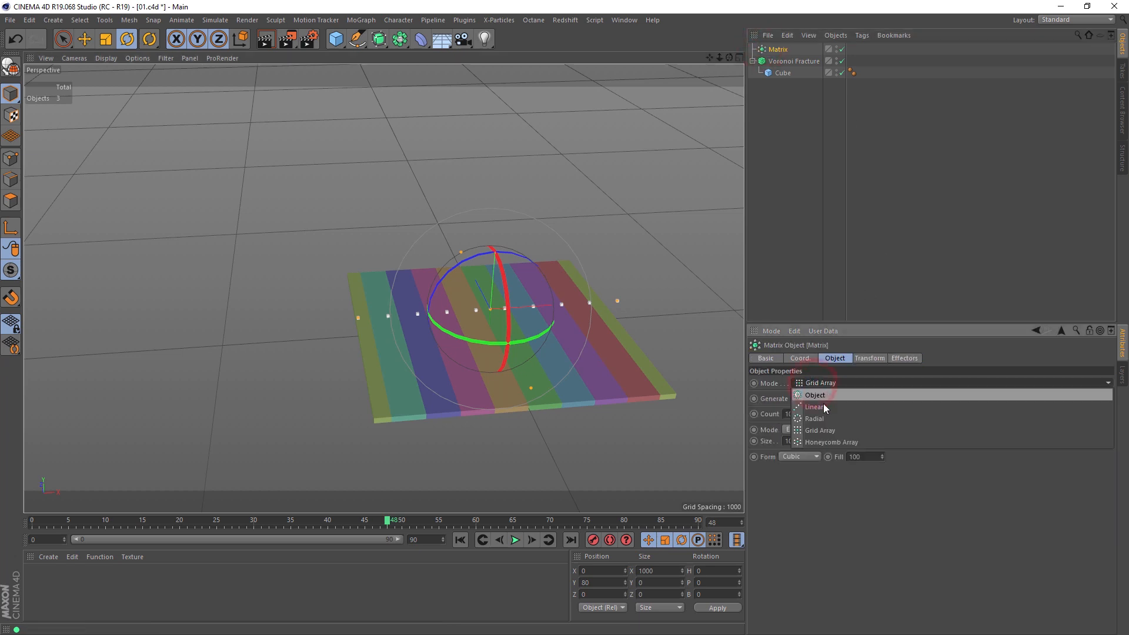
pyautogui.click(822, 418)
pyautogui.scroll(-2, 795, 435)
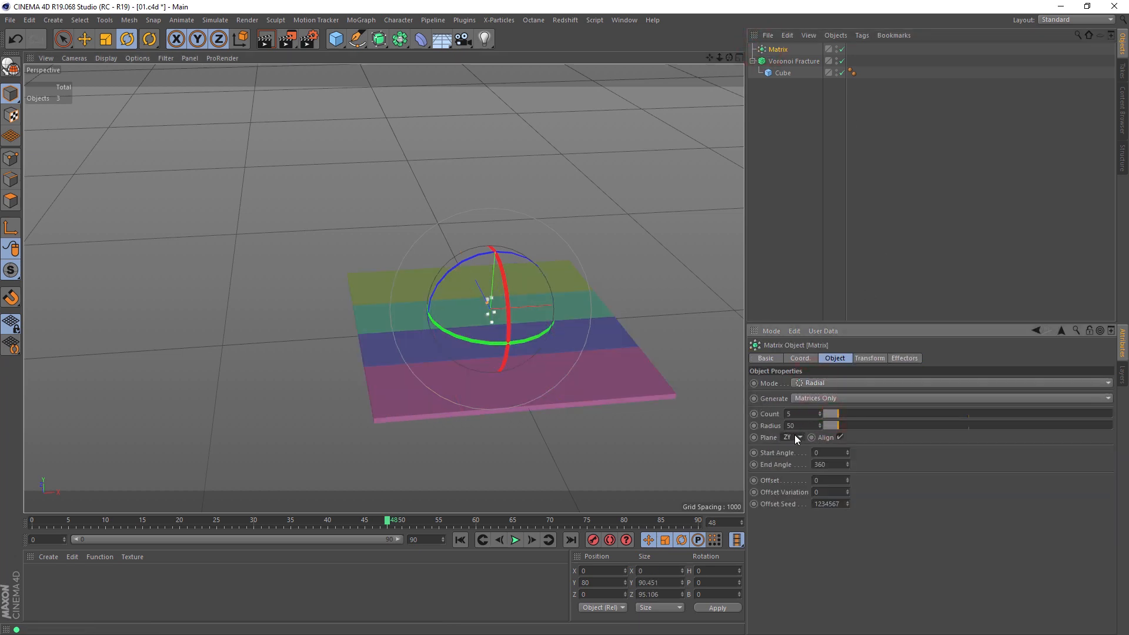
pyautogui.moveTo(842, 425); pyautogui.dragTo(886, 427)
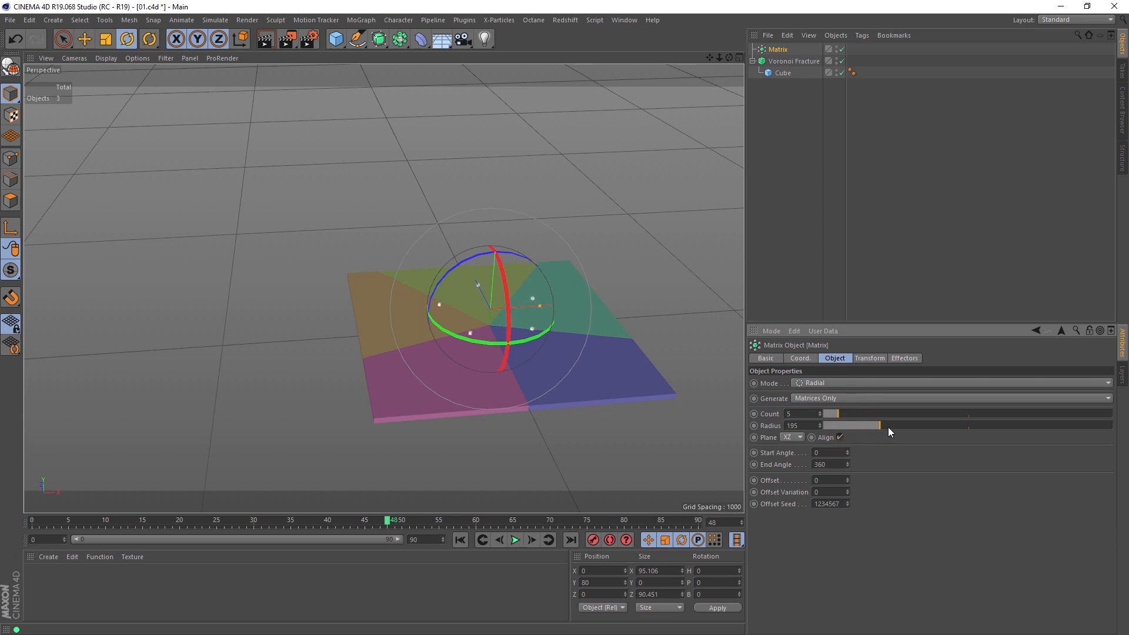
# Duplicate the radial Matrix and add the copy to the Voronoi Fracture's sources
pyautogui.click(775, 48)
pyautogui.hotkey('ctrl', 'c')
pyautogui.hotkey('ctrl', 'v')
pyautogui.click(786, 74)
pyautogui.moveTo(784, 48); pyautogui.dragTo(803, 441)
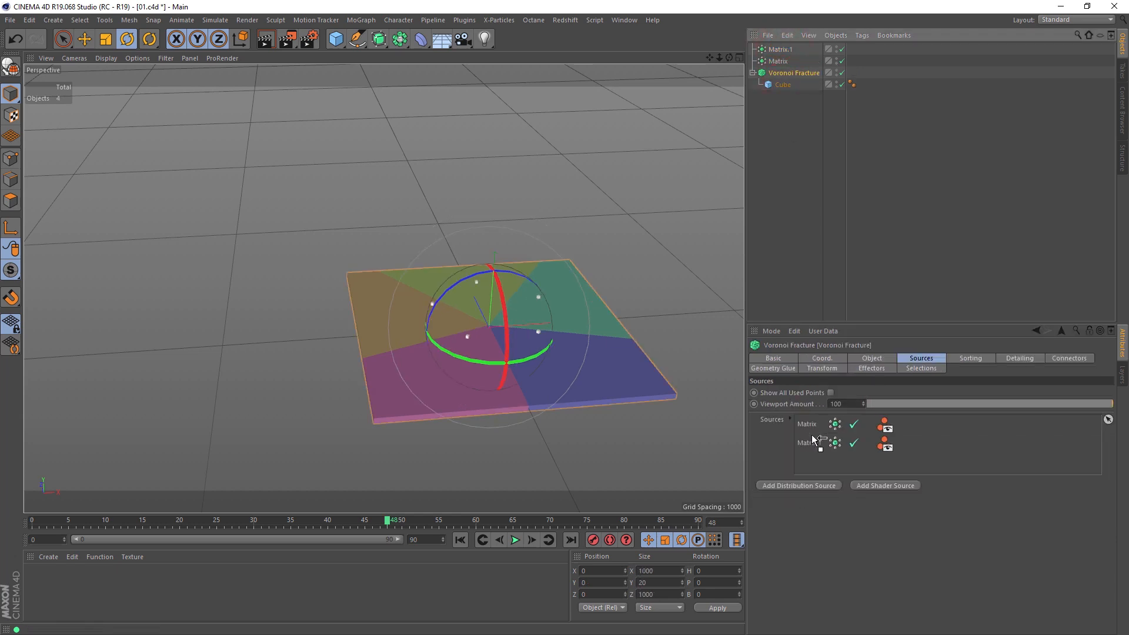
# Enlarge the radius of the duplicated Matrix to about 386 to form an outer ring
pyautogui.click(763, 51)
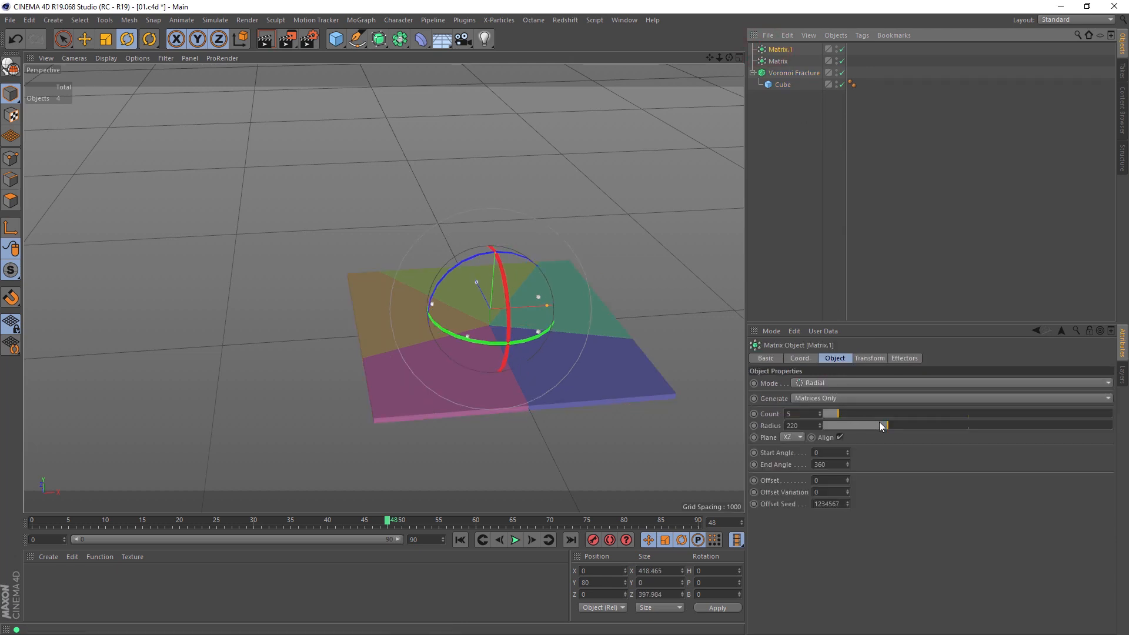
pyautogui.moveTo(890, 424); pyautogui.dragTo(936, 432)
pyautogui.keyDown('alt'); pyautogui.moveTo(494, 341); pyautogui.dragTo(524, 415); pyautogui.keyUp('alt')
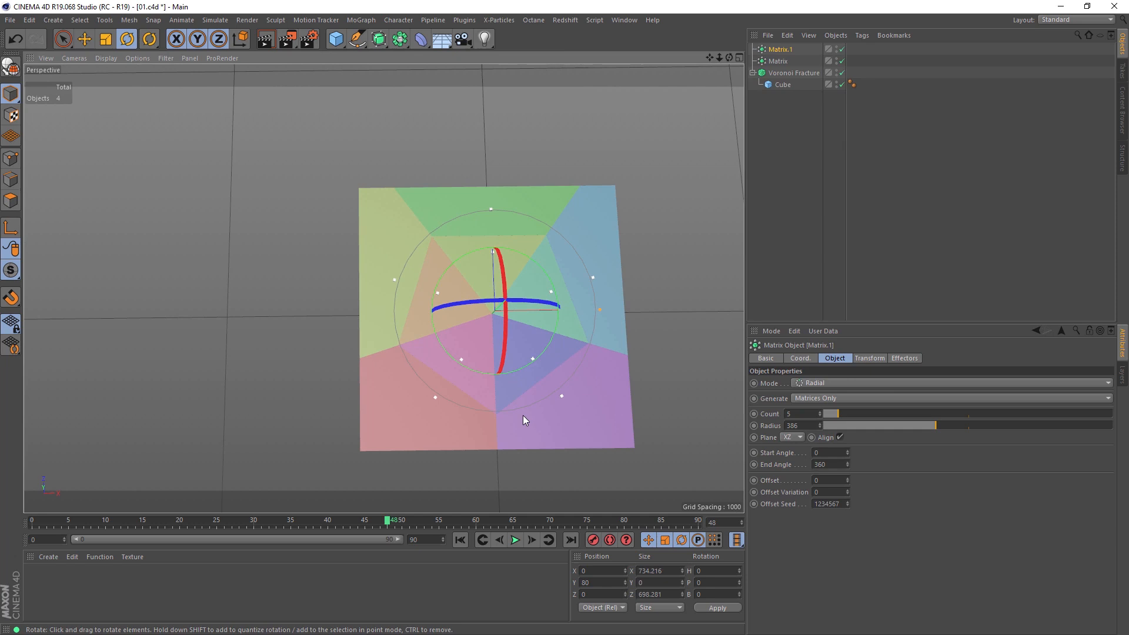
# Set the count of both radial Matrix objects to 6
pyautogui.keyDown('ctrl'); pyautogui.click(778, 62); pyautogui.keyUp('ctrl')
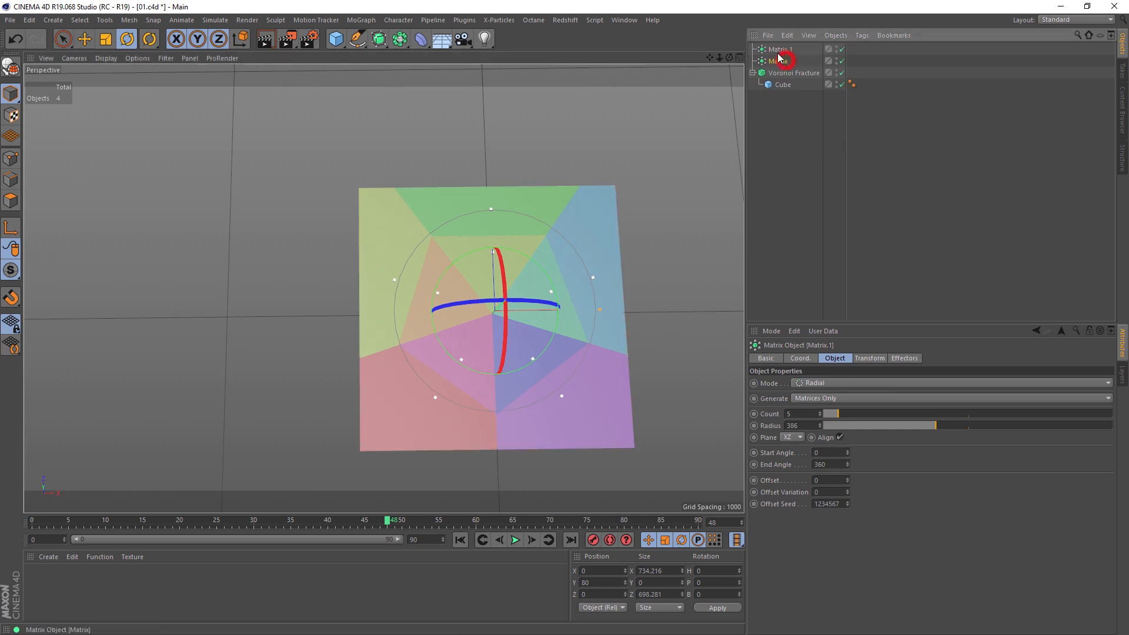
pyautogui.moveTo(810, 414); pyautogui.dragTo(727, 414)
pyautogui.write('6')
pyautogui.press('Return')
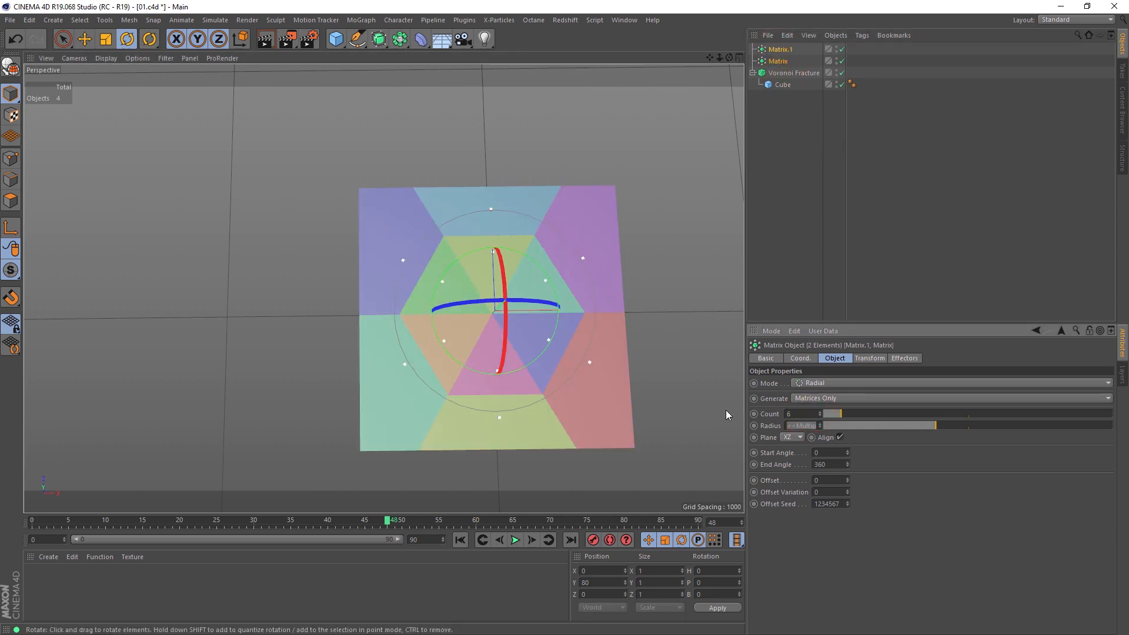
# Duplicate the outer Matrix as a third Voronoi Fracture source and enlarge the copy's radius to about 452
pyautogui.click(787, 56)
pyautogui.keyDown('ctrl'); pyautogui.moveTo(789, 50); pyautogui.dragTo(823, 459); pyautogui.keyUp('ctrl')
pyautogui.click(793, 84)
pyautogui.click(781, 50)
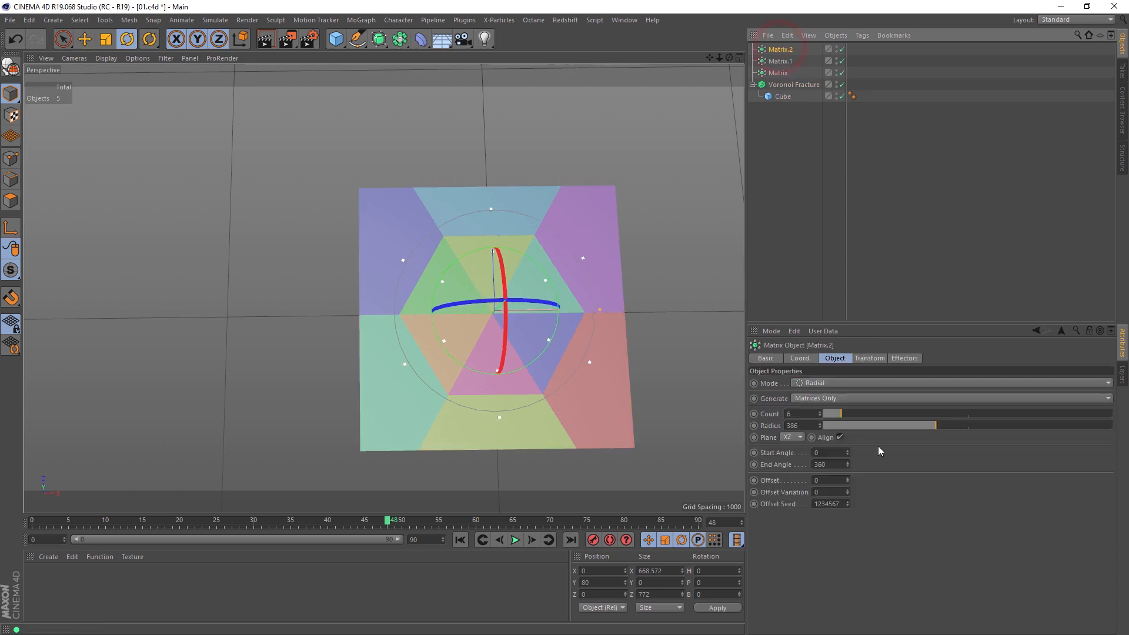
pyautogui.moveTo(938, 430)
pyautogui.mouseDown()
pyautogui.moveTo(973, 427)
pyautogui.moveTo(933, 431)
pyautogui.moveTo(955, 430)
pyautogui.mouseUp()
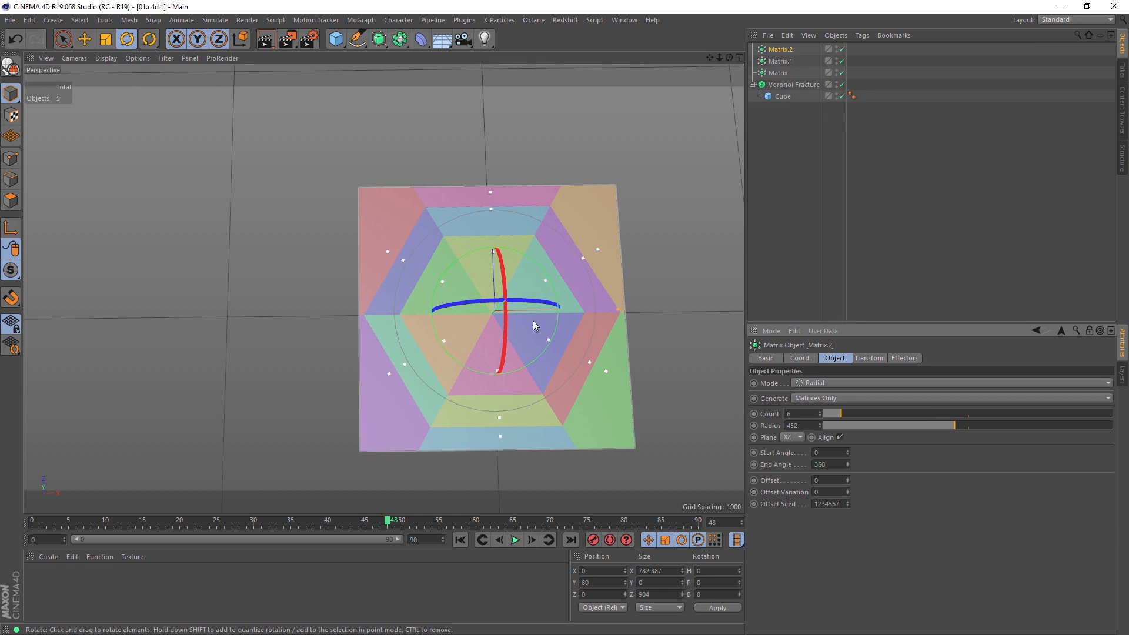
# Add a camera, look through it and set its projection to Top with the slab centred
pyautogui.click(463, 40)
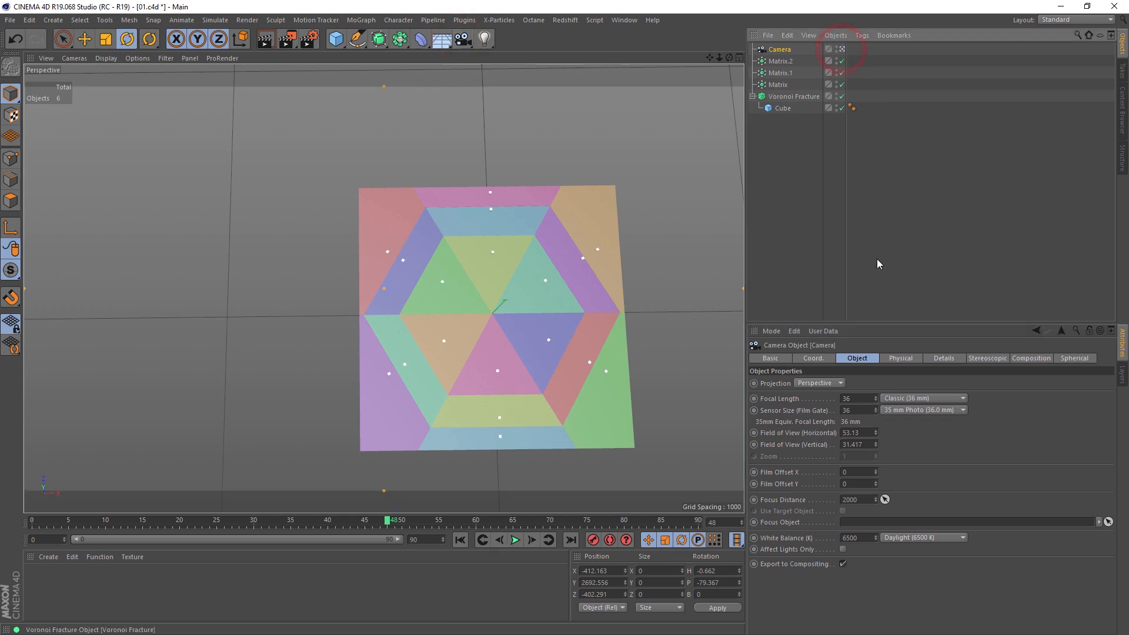
pyautogui.click(840, 386)
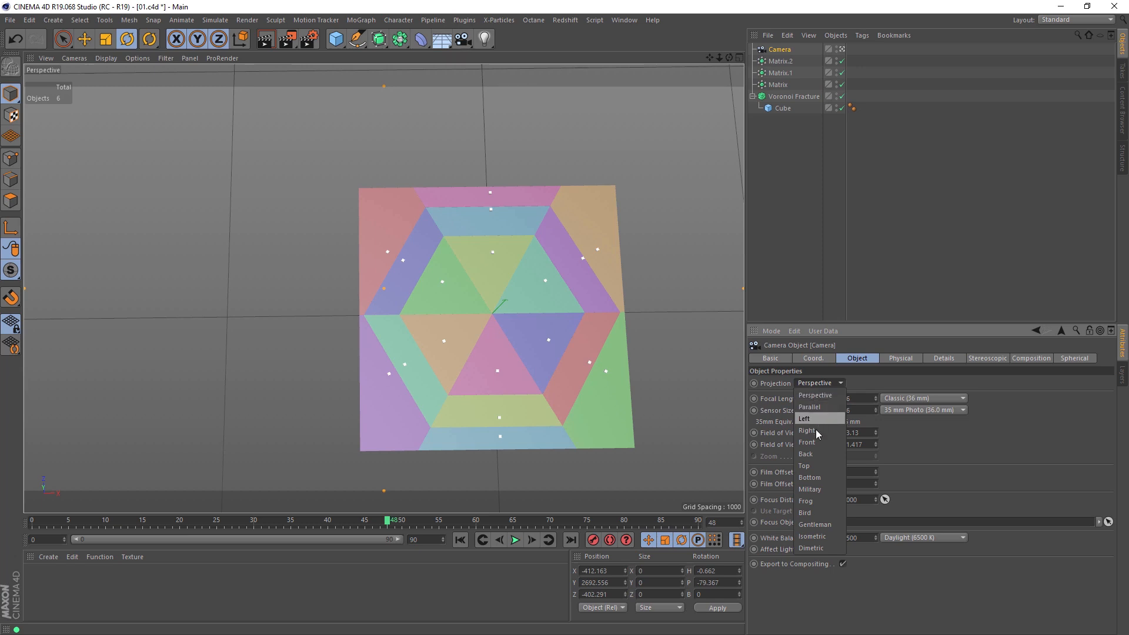
pyautogui.click(815, 467)
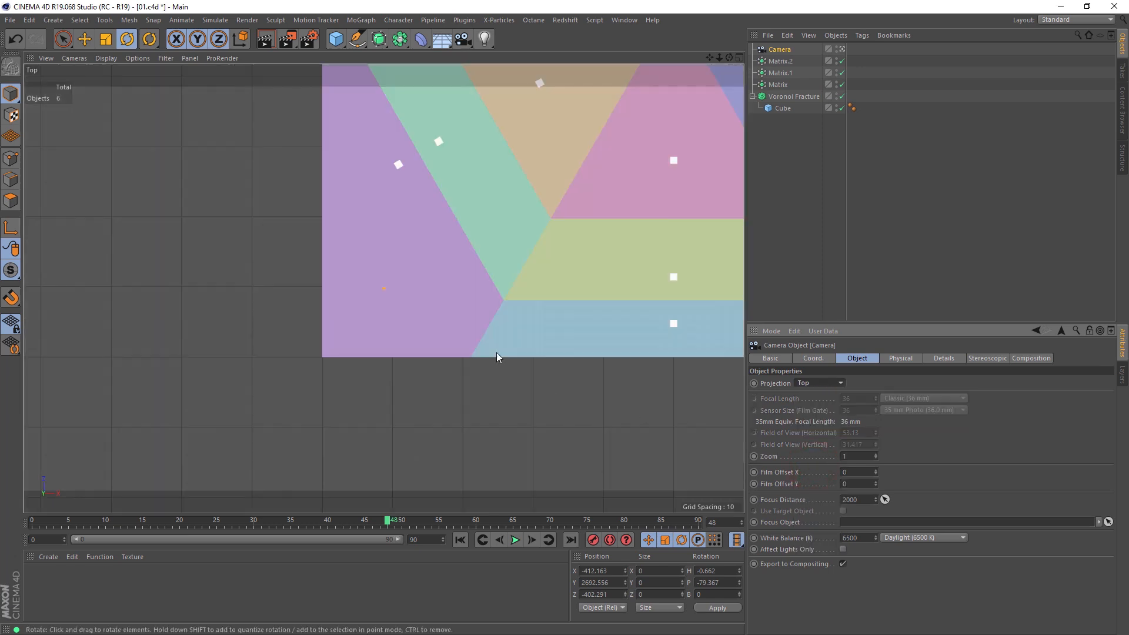
pyautogui.keyDown('alt'); pyautogui.moveTo(601, 185); pyautogui.dragTo(354, 407, button='middle'); pyautogui.keyUp('alt')
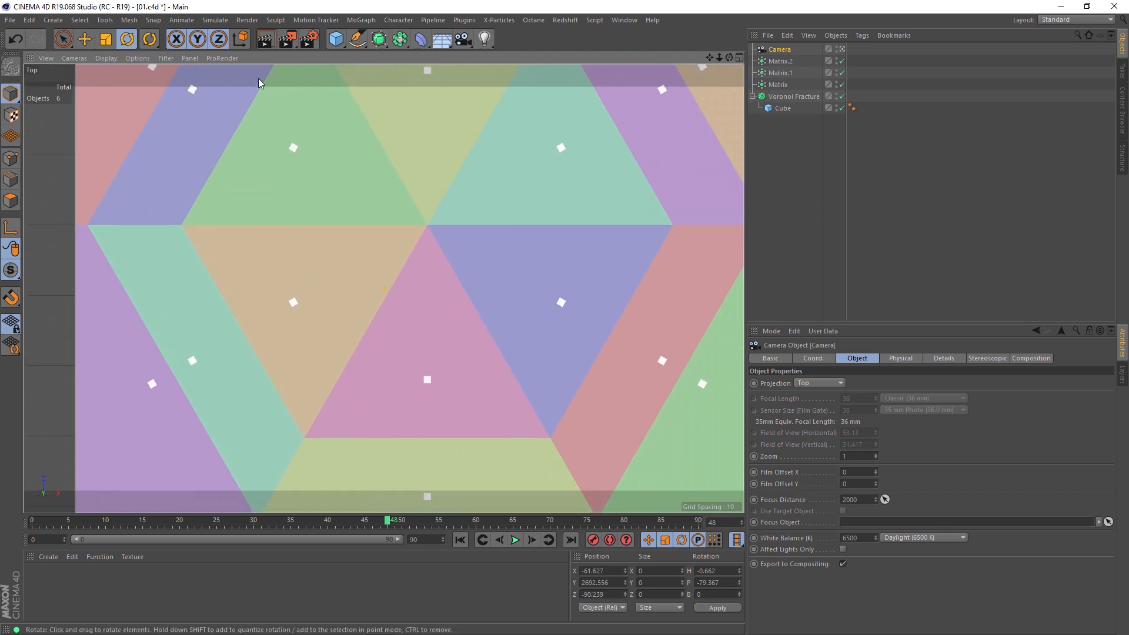
# Render a preview of the top view and set the camera's projection back to Perspective
pyautogui.click(265, 39)
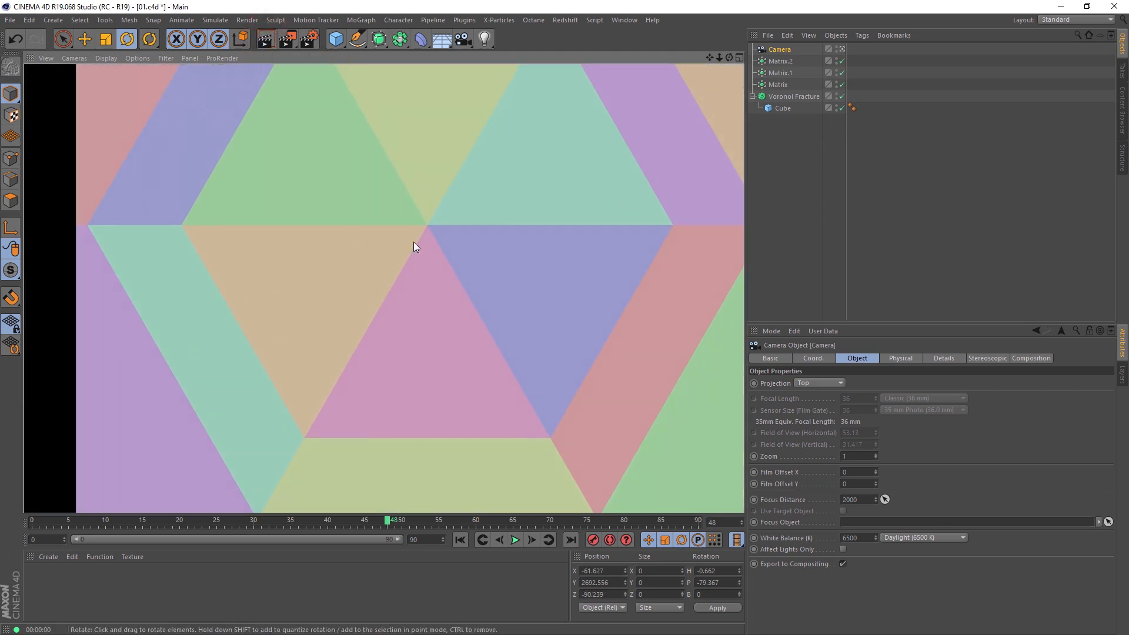
pyautogui.scroll(-5, 564, 317)
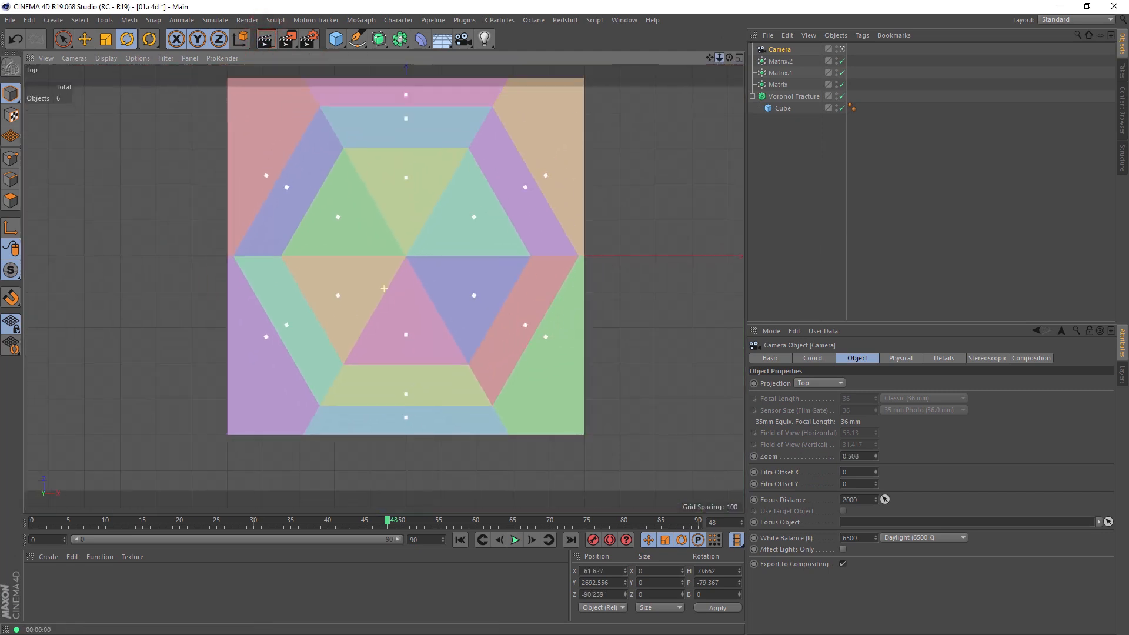
pyautogui.click(820, 383)
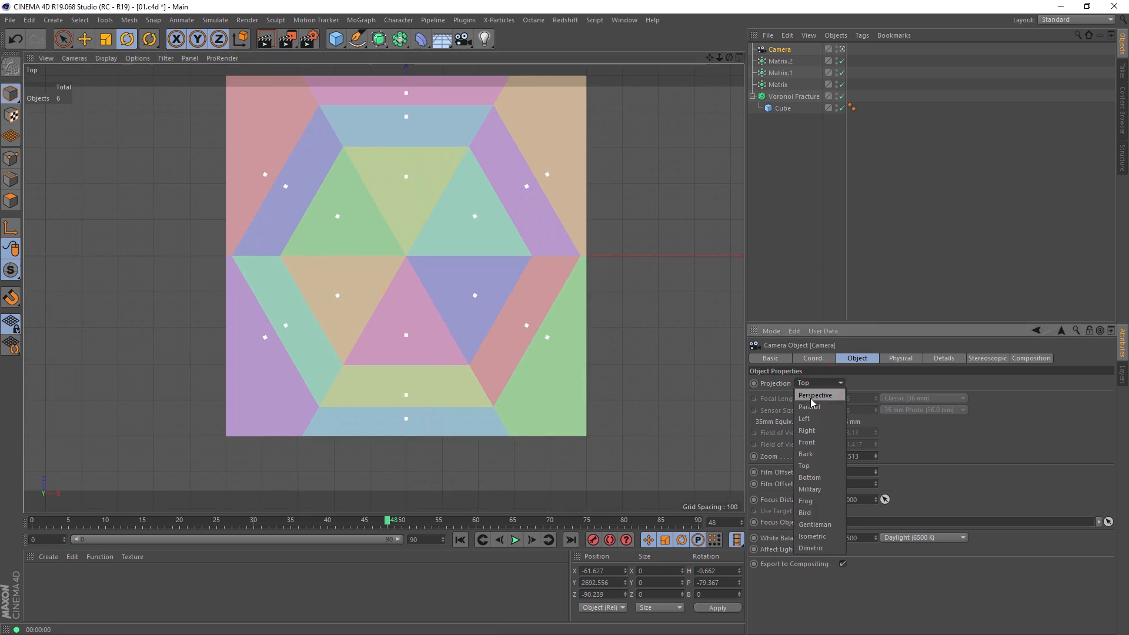
pyautogui.click(814, 395)
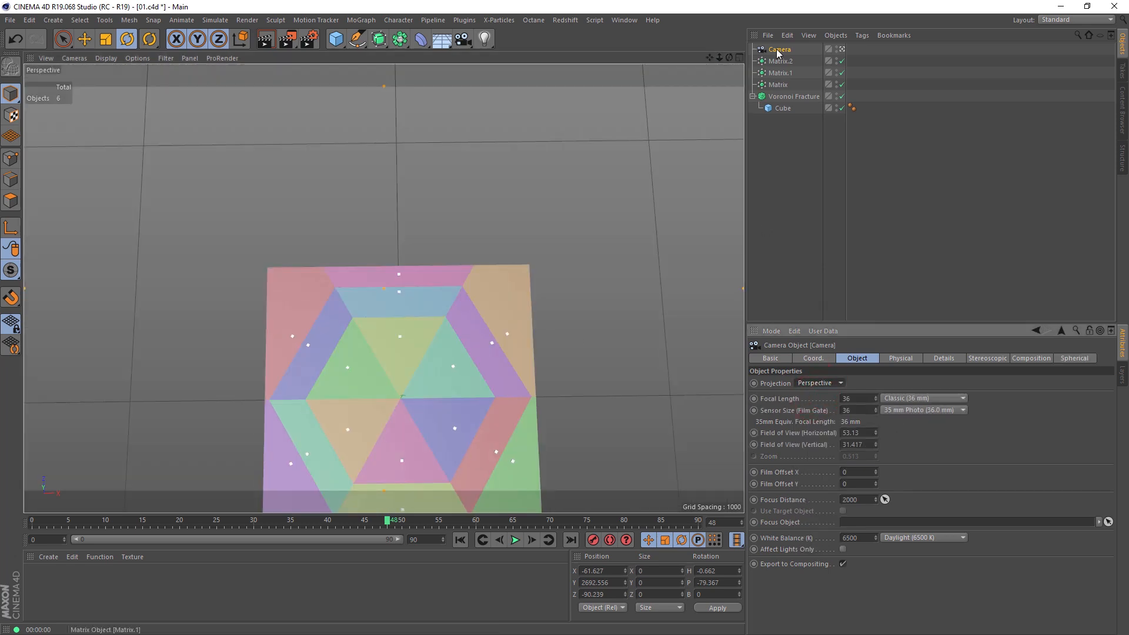
# Set the camera's focal length to Tele (135 mm), its heading to 0 and its pitch to -90
pyautogui.click(913, 397)
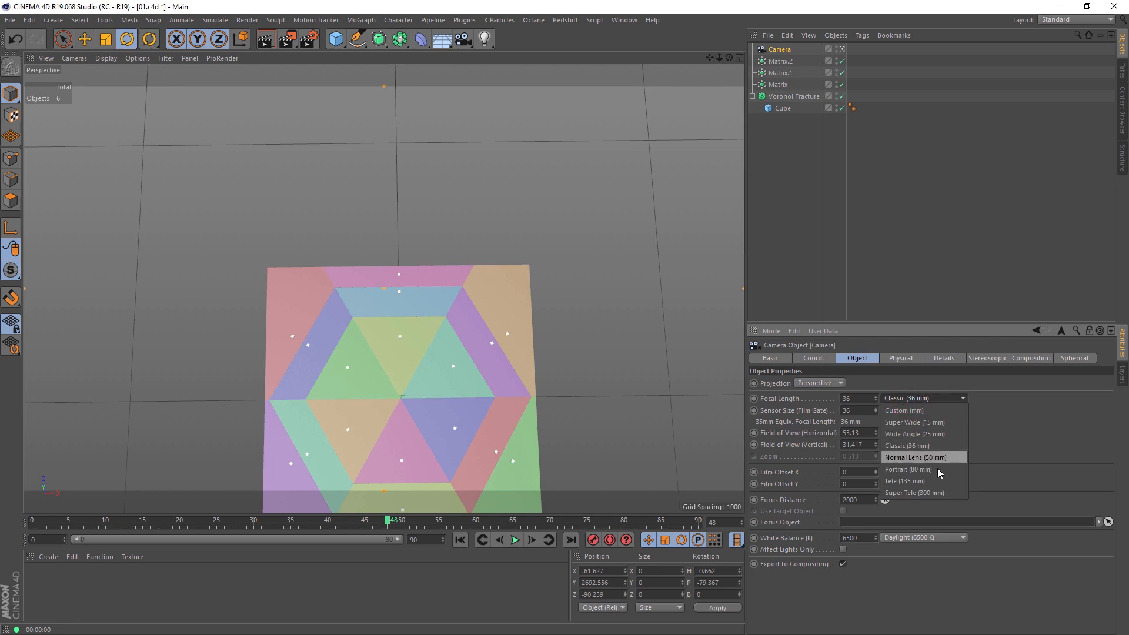
pyautogui.click(923, 480)
pyautogui.click(815, 359)
pyautogui.doubleClick(931, 383)
pyautogui.write('0')
pyautogui.doubleClick(932, 395)
pyautogui.press('BackSpace')
pyautogui.write('-9')
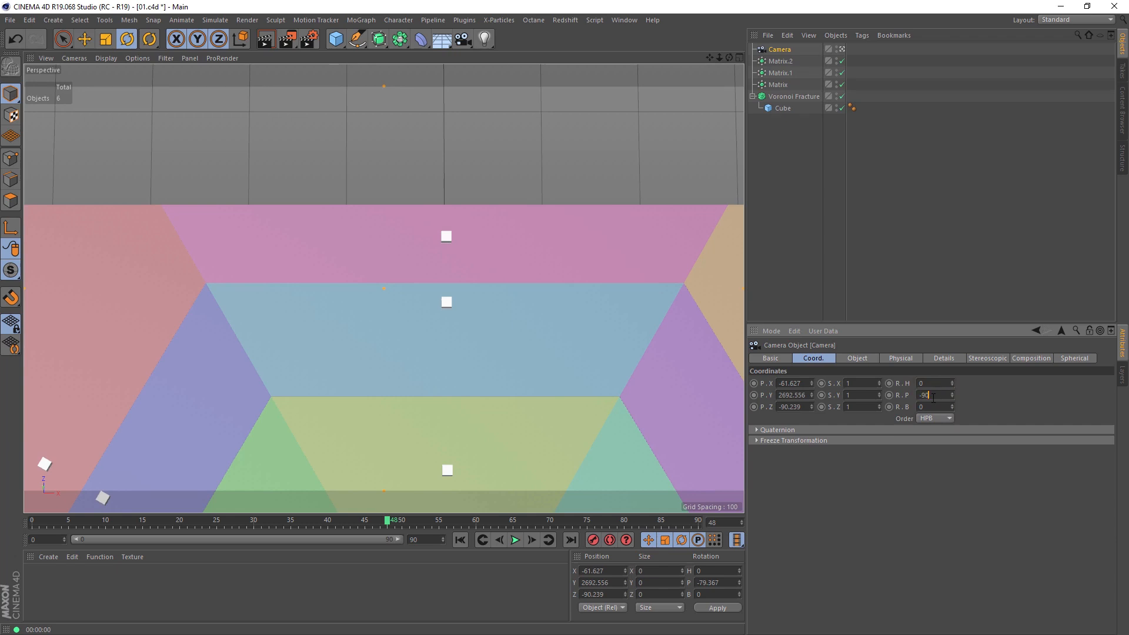
pyautogui.write('0')
pyautogui.press('Return')
# Set the camera's X and Z positions to 0 and pull it back to a height of about 6015
pyautogui.doubleClick(799, 384)
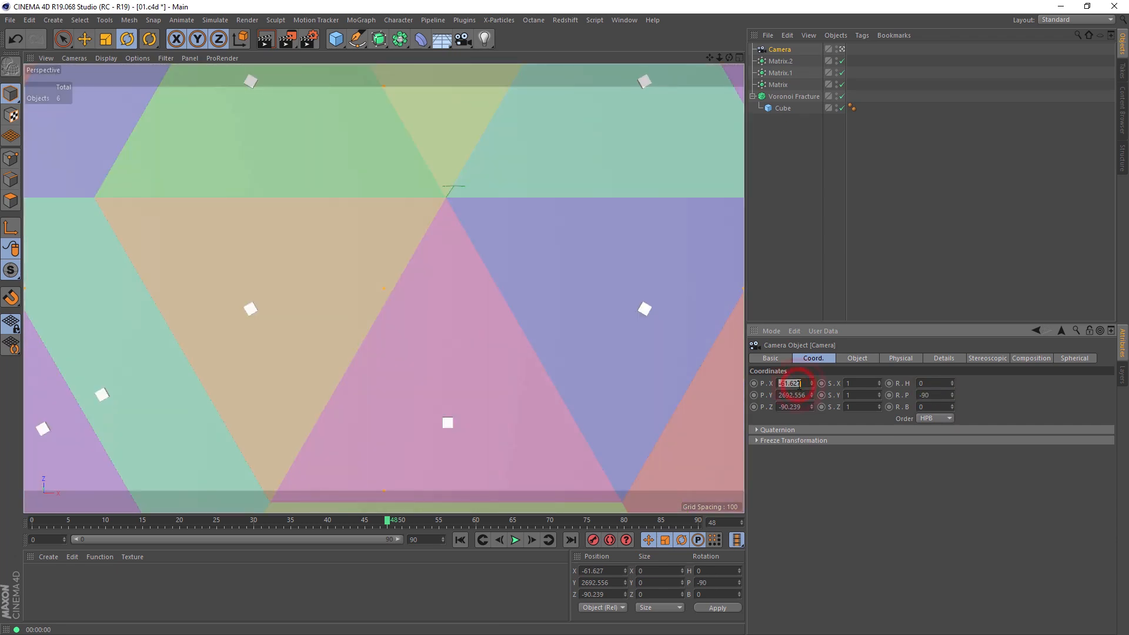
pyautogui.write('0')
pyautogui.doubleClick(794, 407)
pyautogui.write('0')
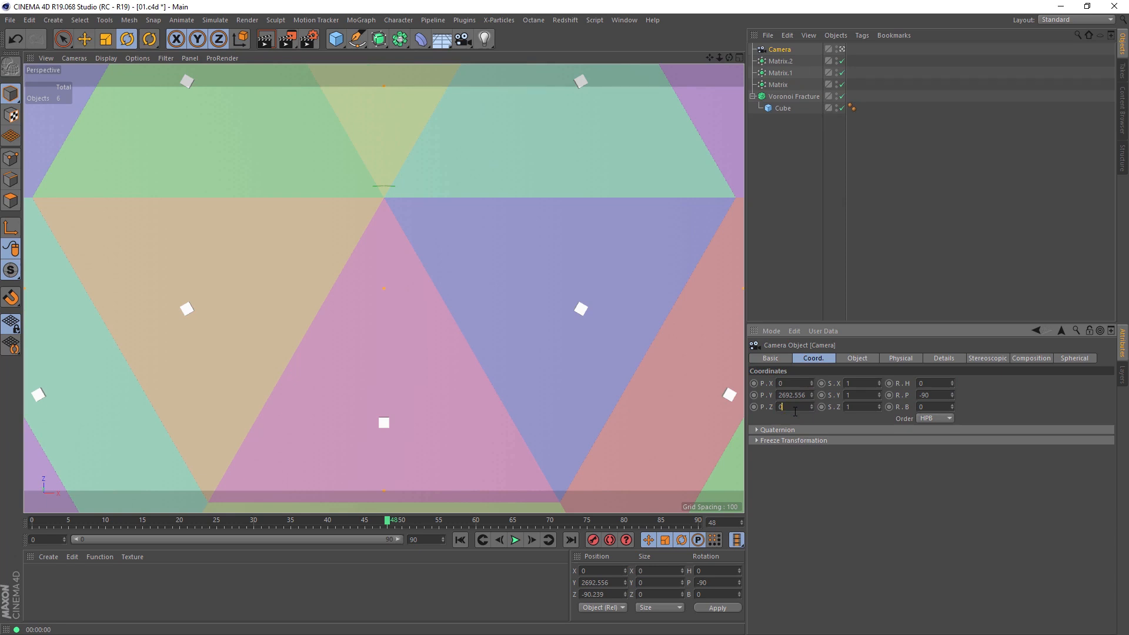
pyautogui.press('Return')
pyautogui.moveTo(719, 57); pyautogui.dragTo(607, 57)
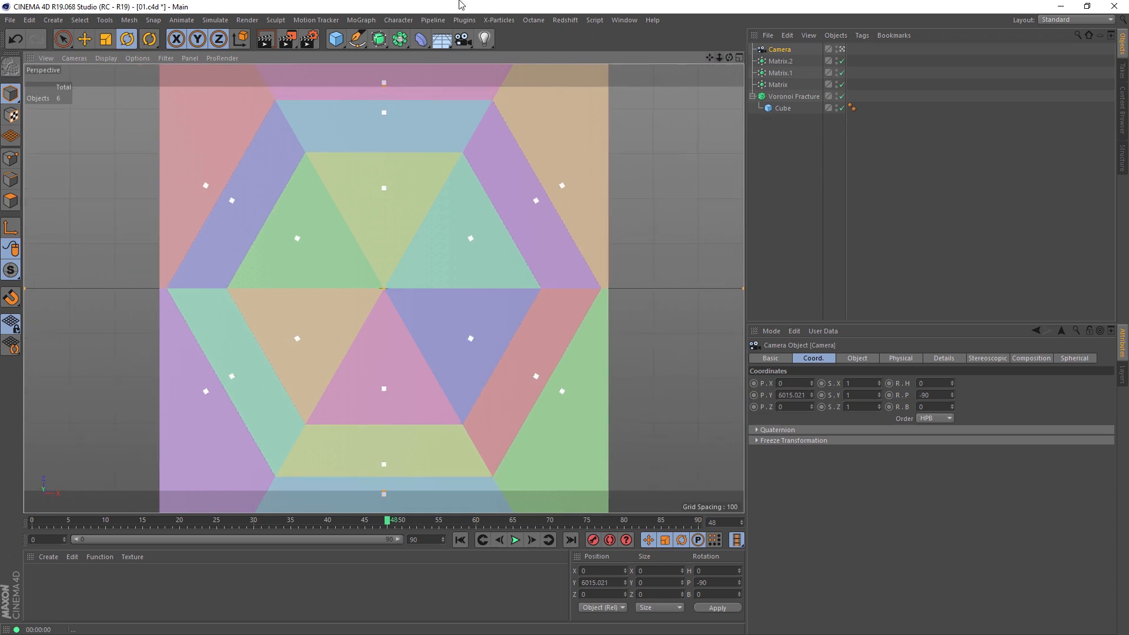
# Set the render output height to 1280 for a square image and lower the camera until the slab fills the frame
pyautogui.click(308, 39)
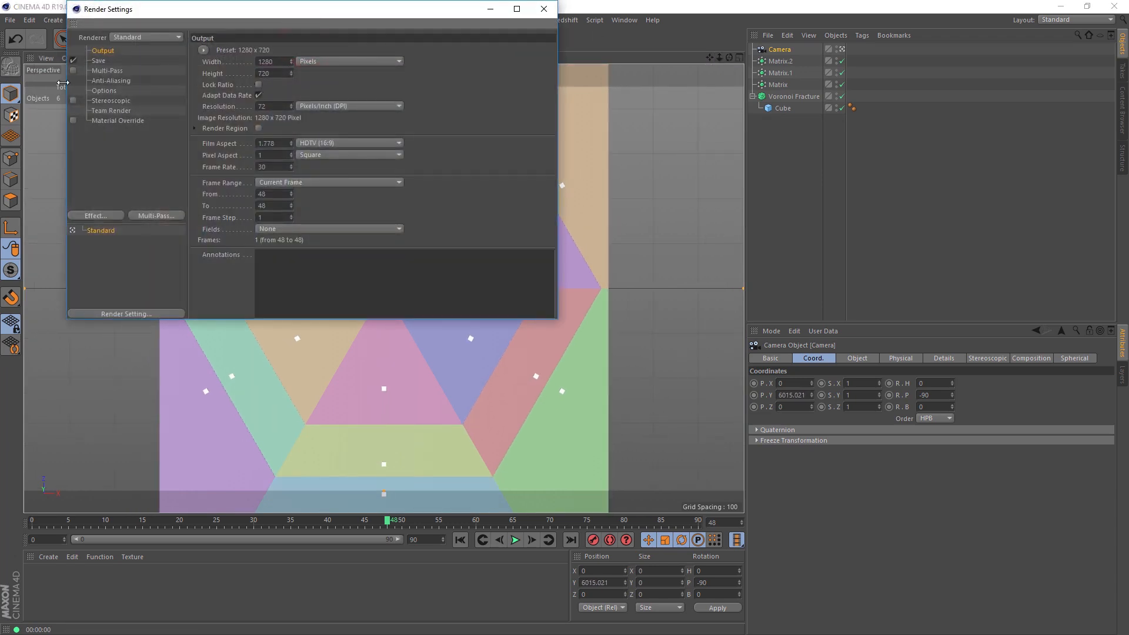
pyautogui.press('Tab')
pyautogui.write('1280')
pyautogui.press('Return')
pyautogui.click(544, 8)
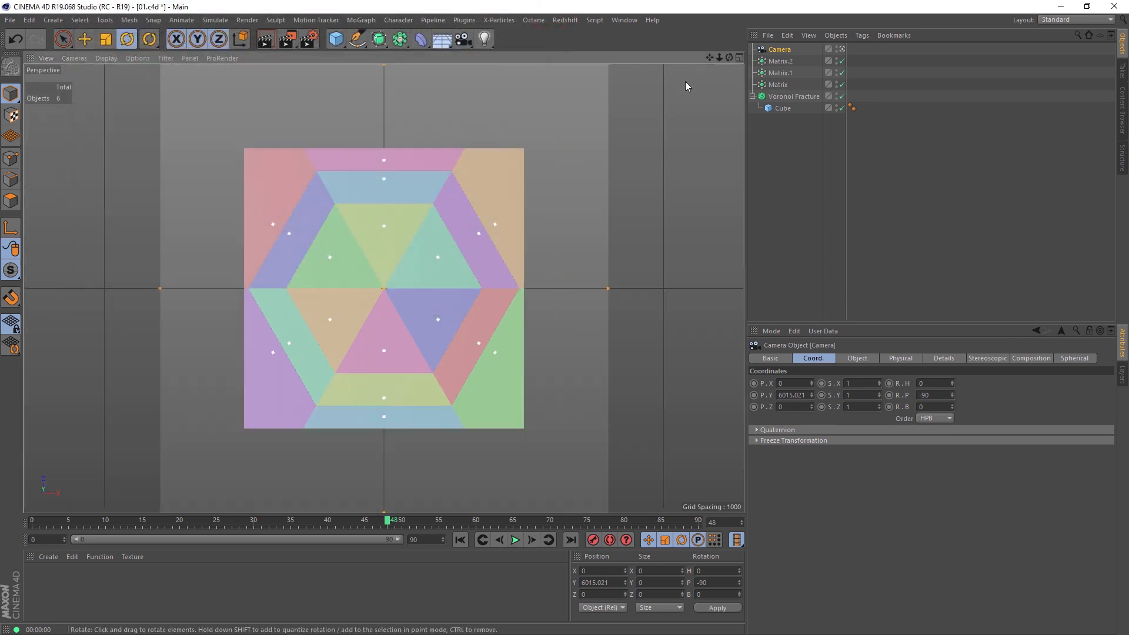
pyautogui.moveTo(720, 57); pyautogui.dragTo(574, 317)
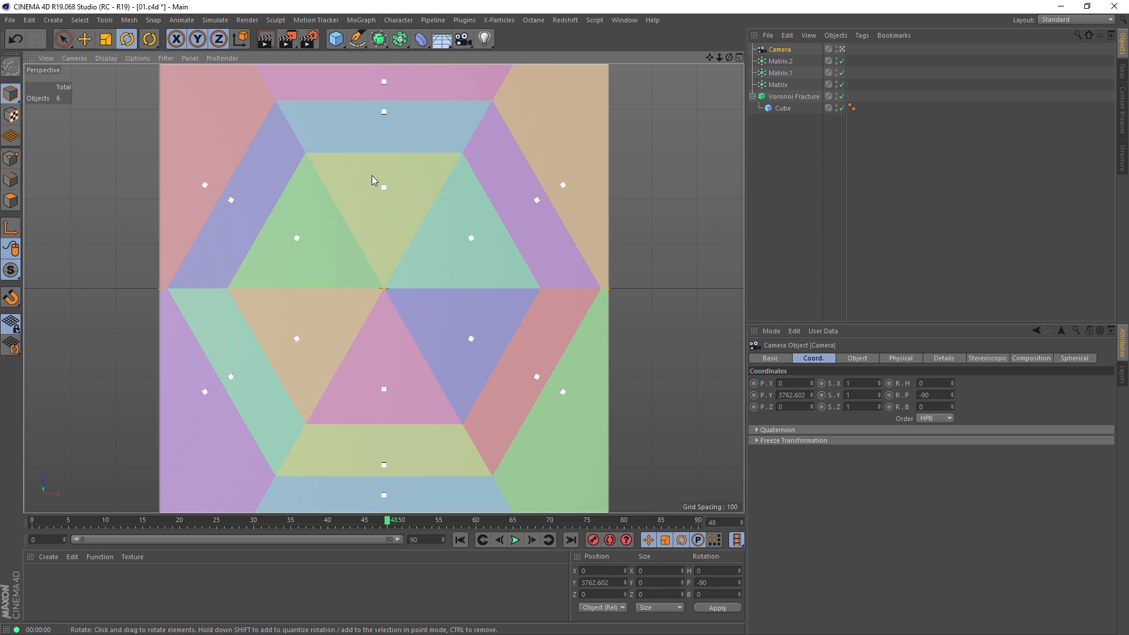
# Raise the count of the radial Matrix.1 object to 53
pyautogui.click(780, 73)
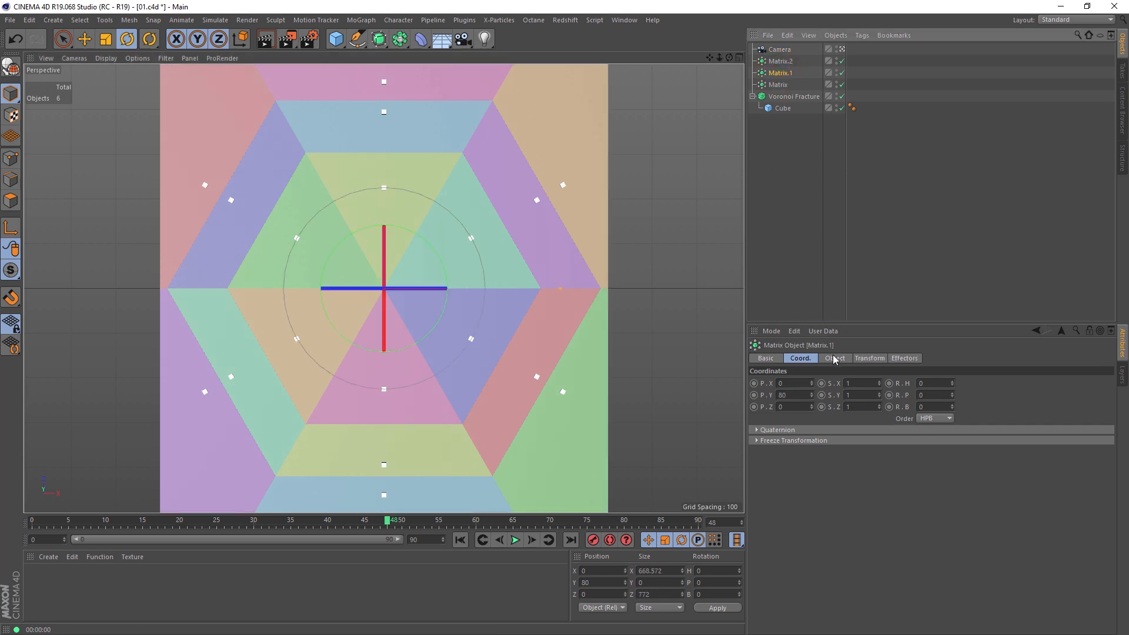
pyautogui.click(835, 359)
pyautogui.moveTo(847, 416); pyautogui.dragTo(979, 433)
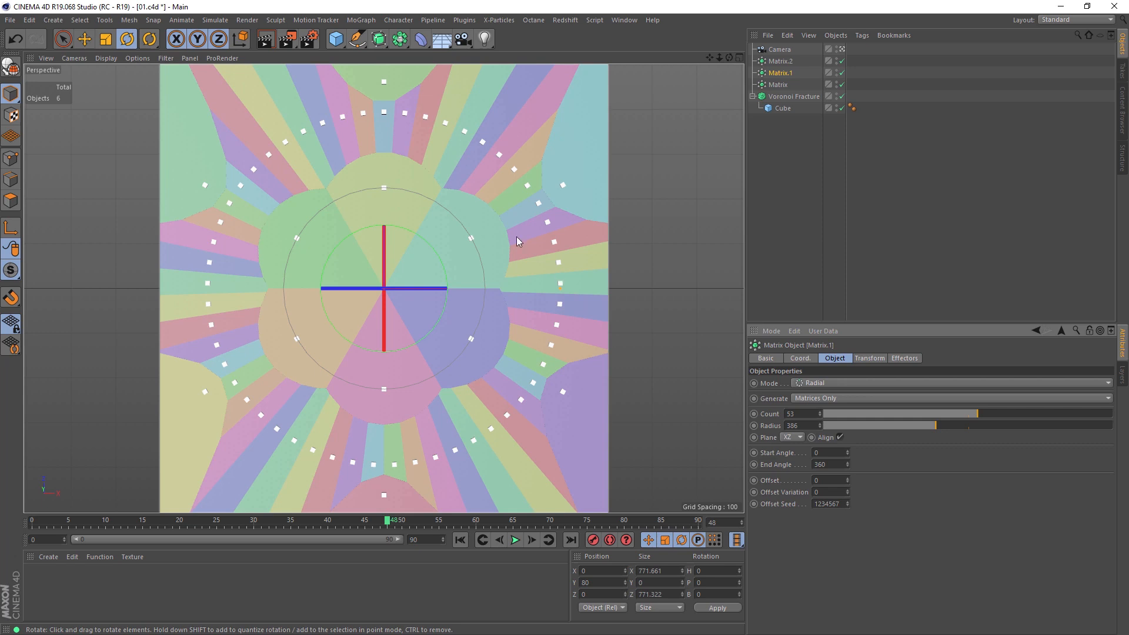
pyautogui.click(645, 219)
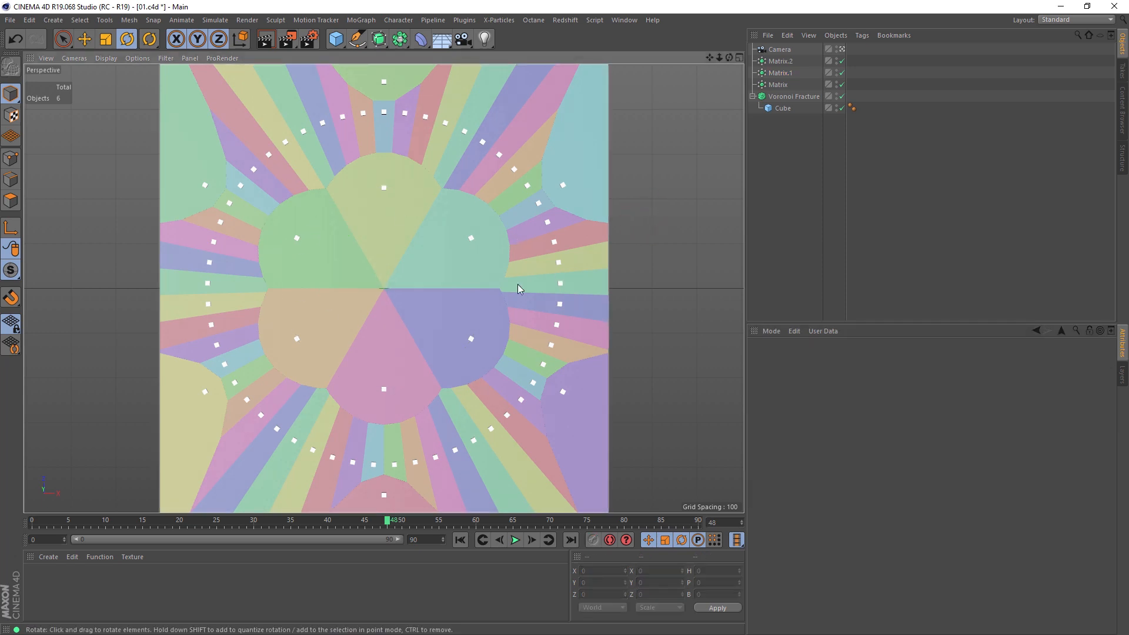
# Turn off Colorize Fragments on the Voronoi Fracture, set Offset Fragments to 2 and render a preview of the view
pyautogui.click(783, 98)
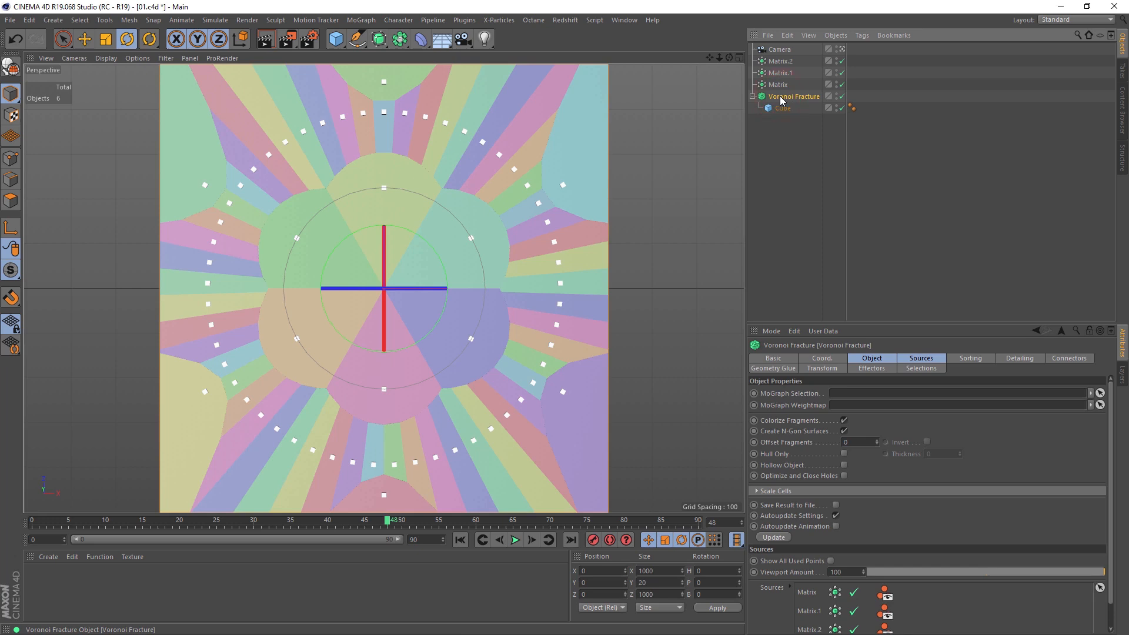
pyautogui.click(867, 360)
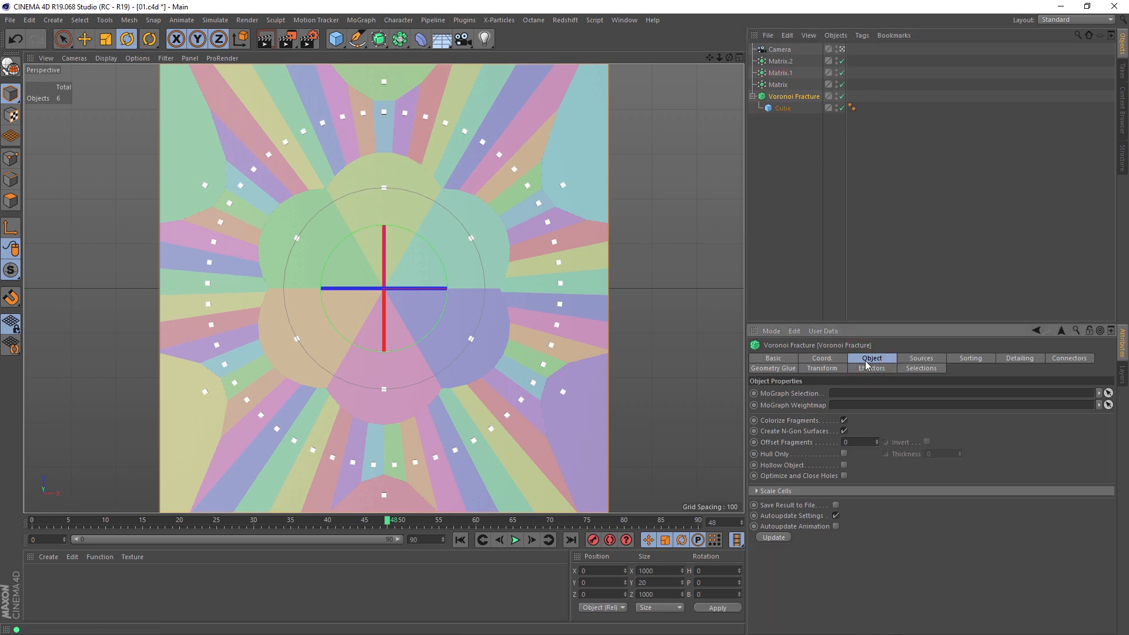
pyautogui.click(845, 421)
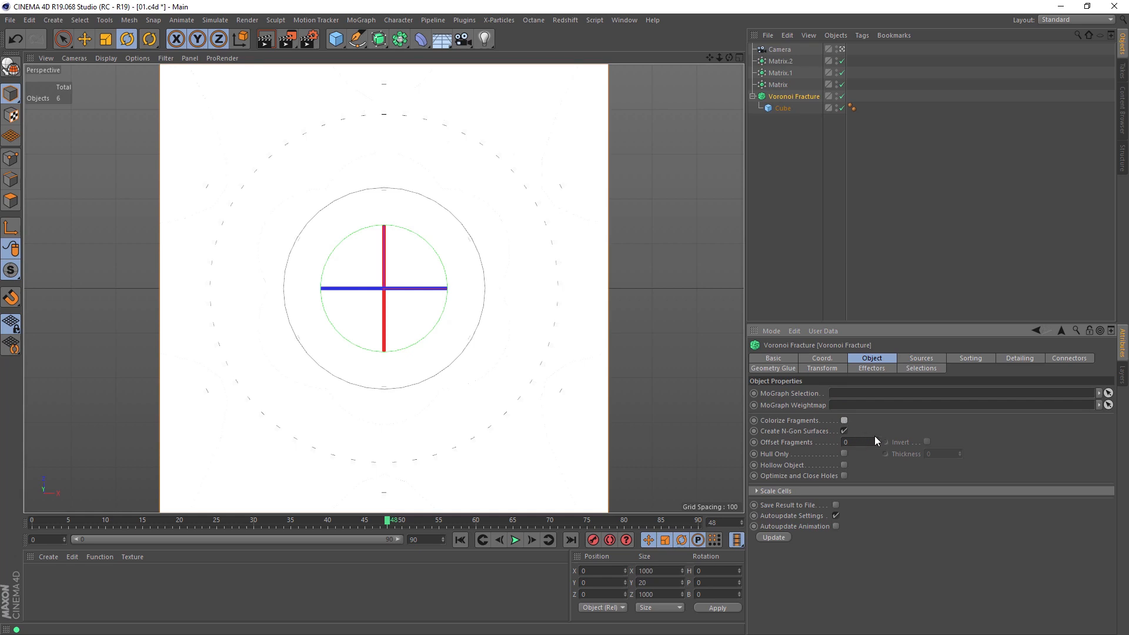
pyautogui.moveTo(879, 443); pyautogui.dragTo(878, 427)
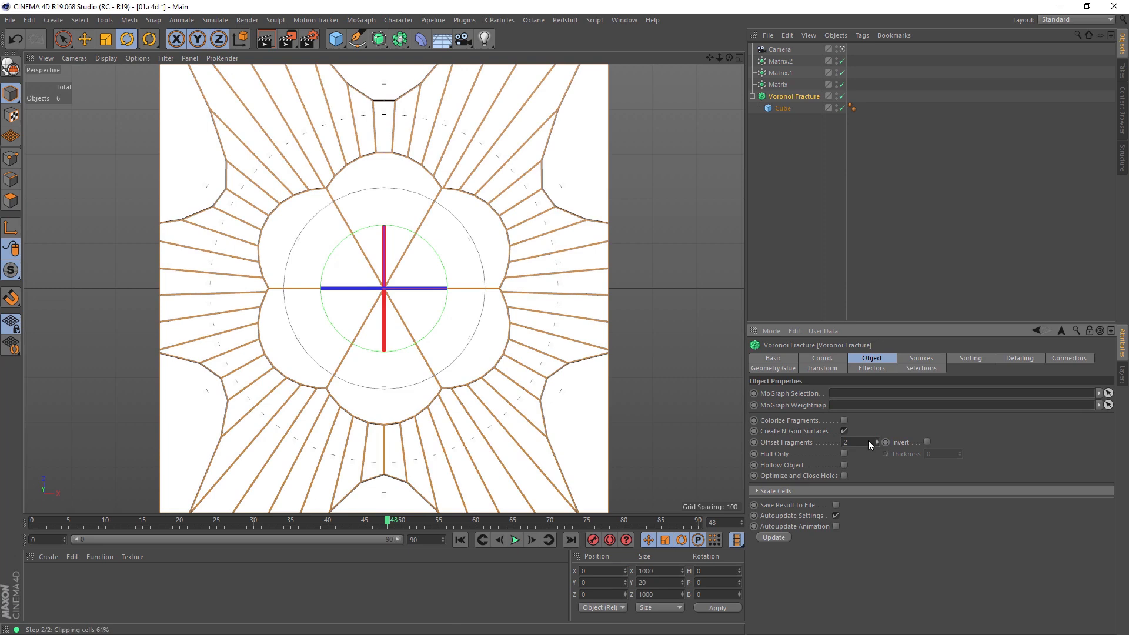
pyautogui.click(265, 39)
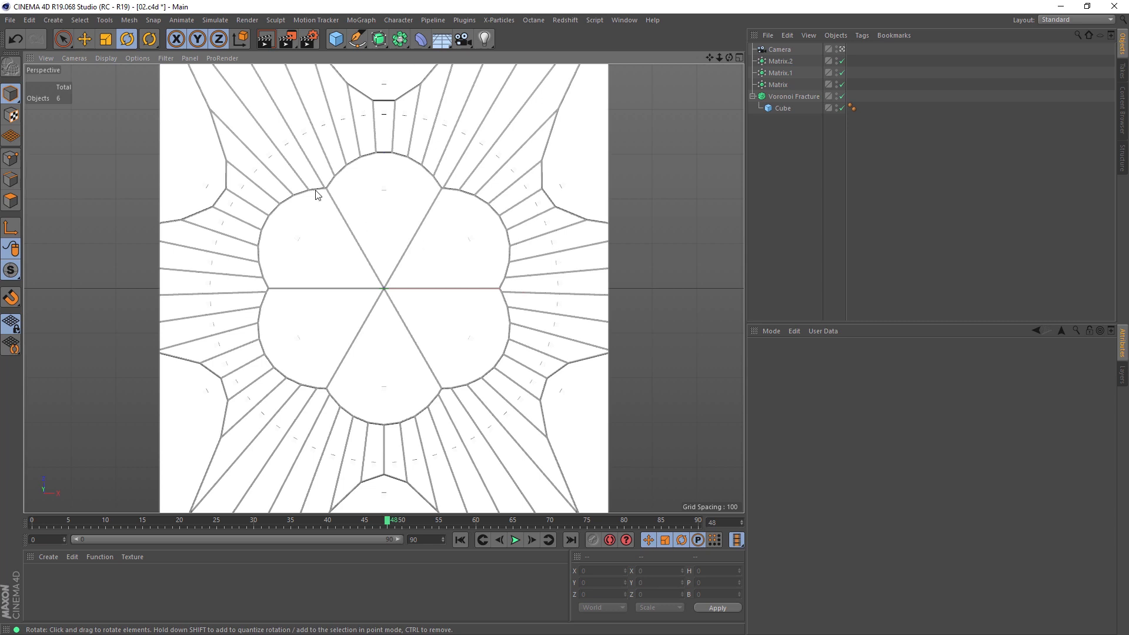
# Switch the viewport display to Hidden Line and clear the object selection
pyautogui.click(780, 84)
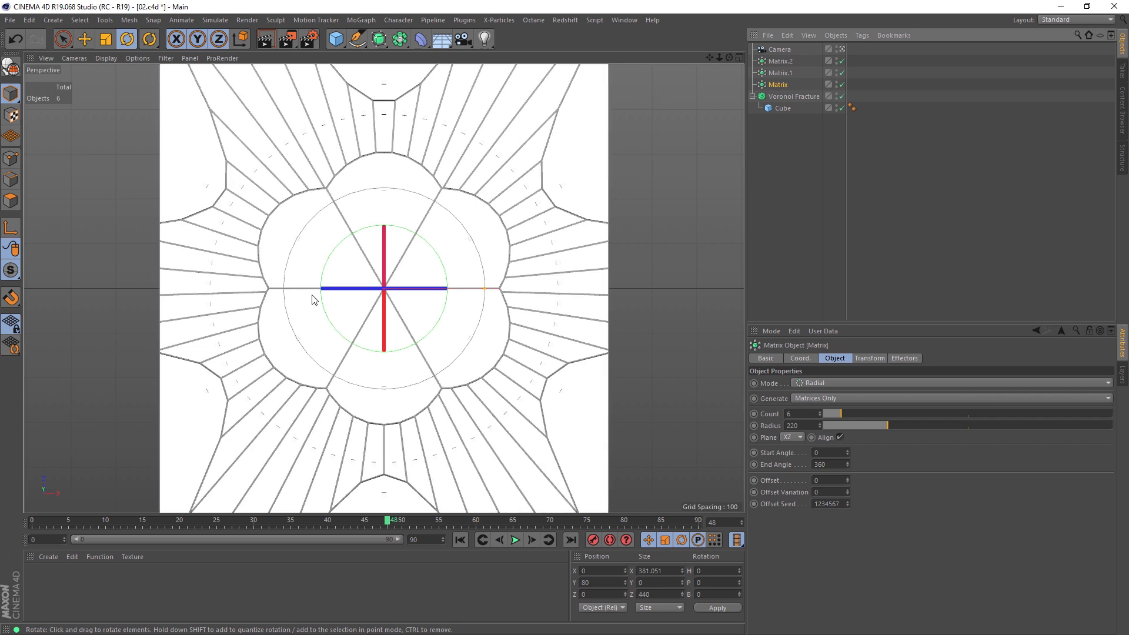
pyautogui.click(111, 60)
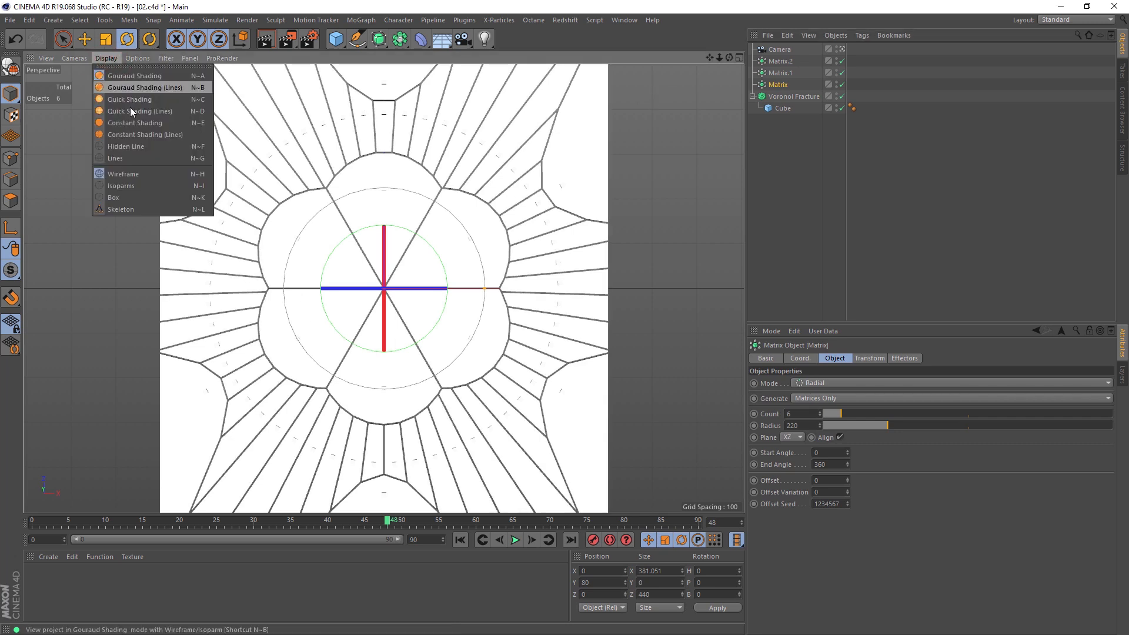
pyautogui.click(149, 148)
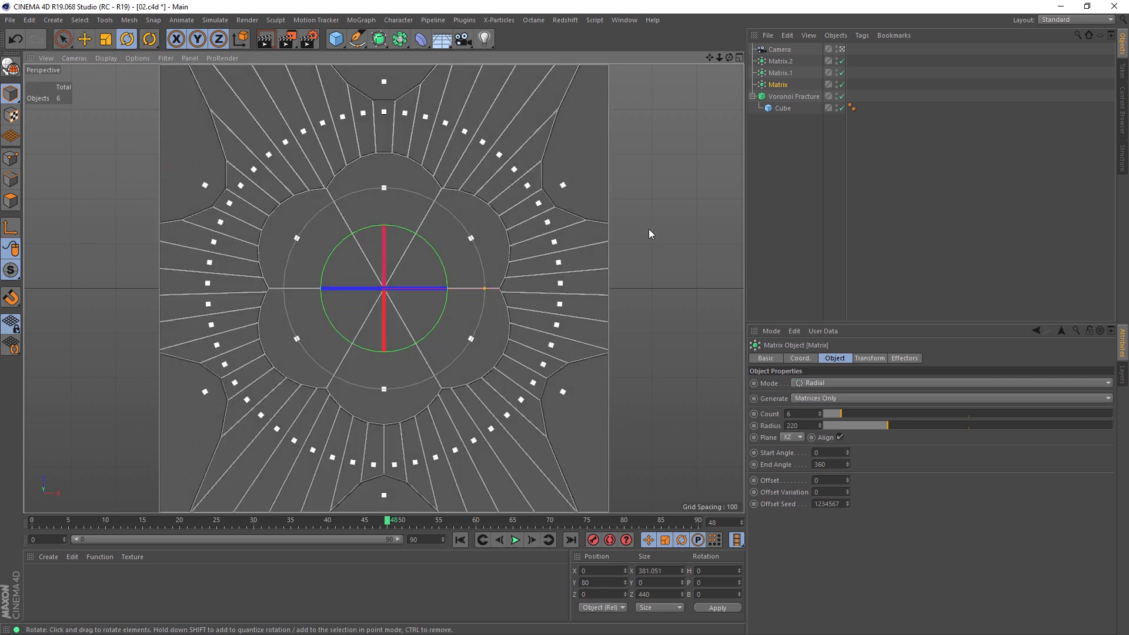
pyautogui.click(686, 222)
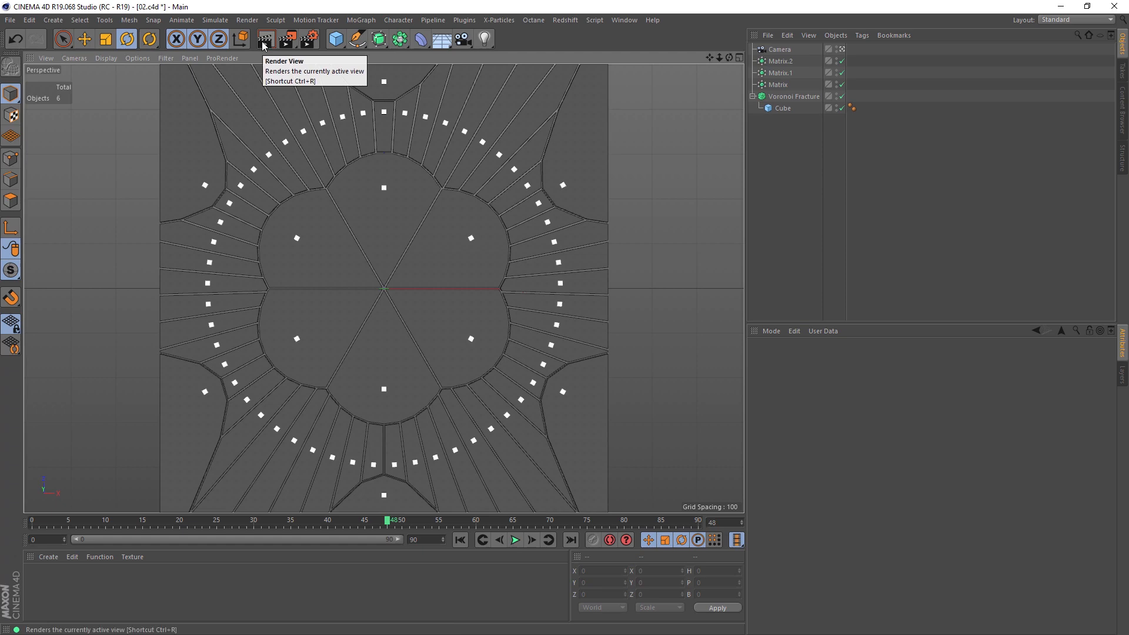
# Render the view, render the full image to the Picture Viewer and inspect the line pattern at close range
pyautogui.click(269, 42)
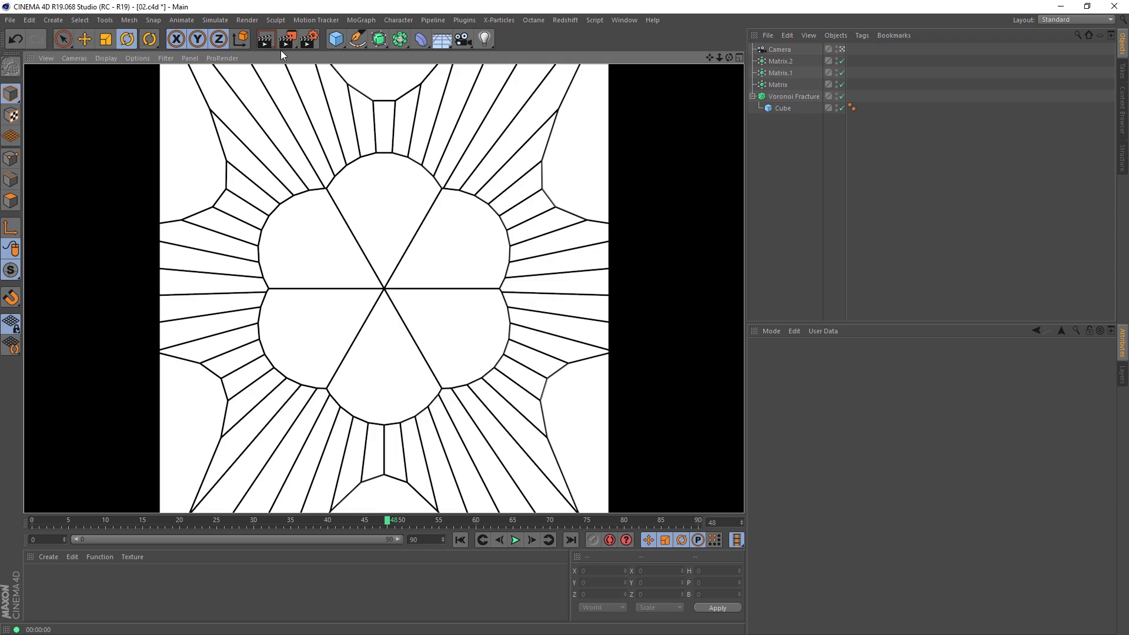
pyautogui.click(288, 44)
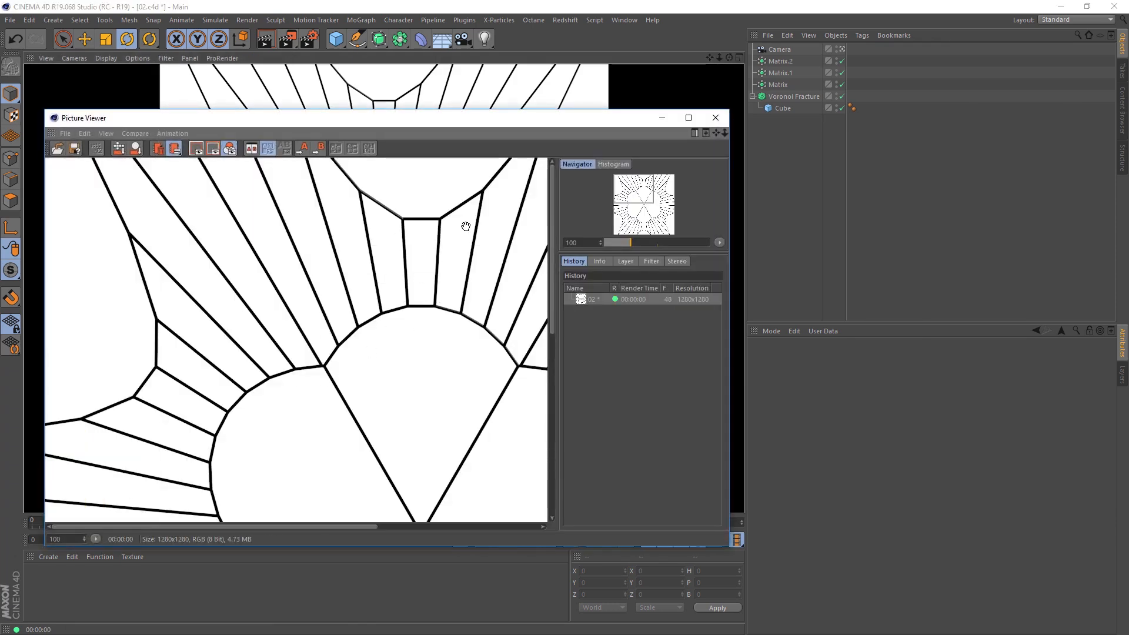
pyautogui.moveTo(636, 198); pyautogui.dragTo(658, 220)
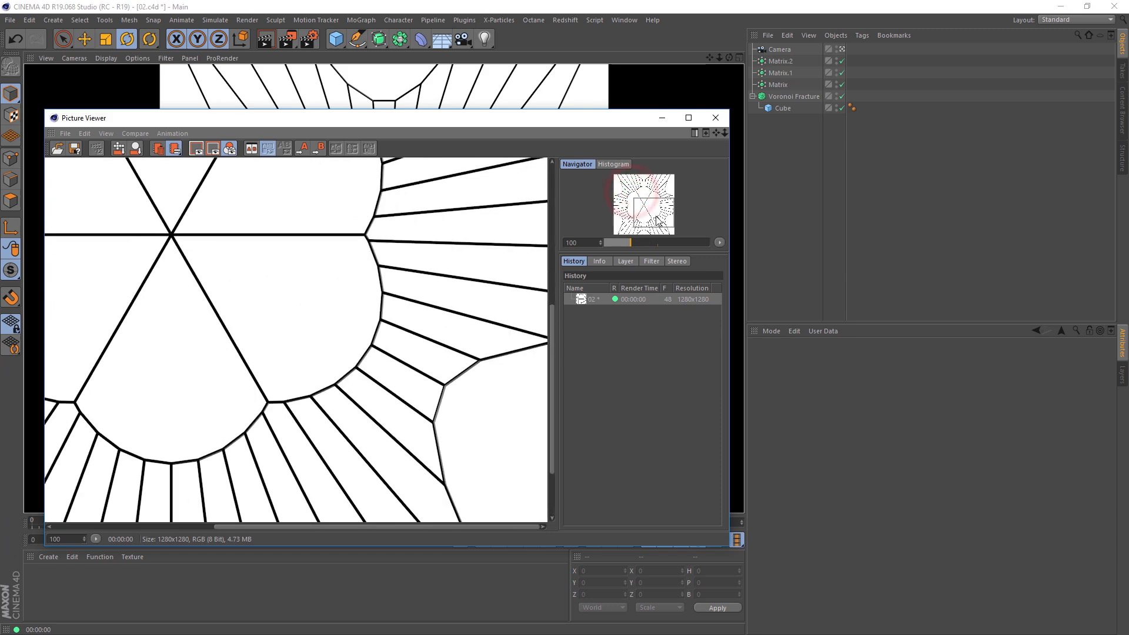
pyautogui.click(75, 150)
pyautogui.moveTo(66, 10); pyautogui.dragTo(207, 156)
pyautogui.click(323, 155)
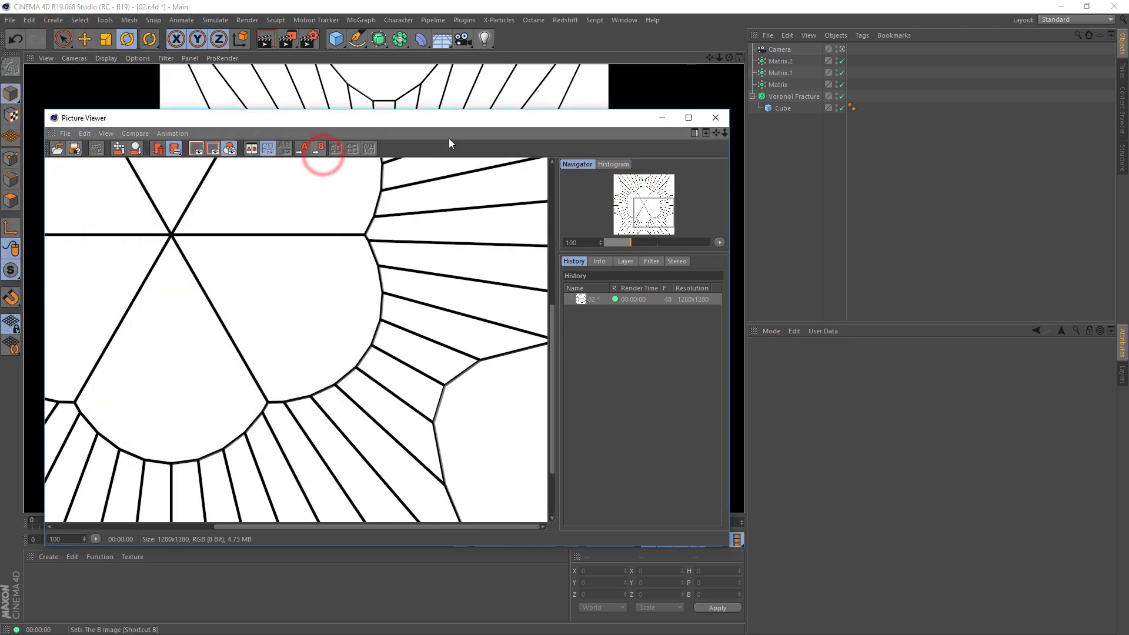
pyautogui.click(714, 120)
# Enable the Alpha Channel option for the saved image in the render settings
pyautogui.click(310, 39)
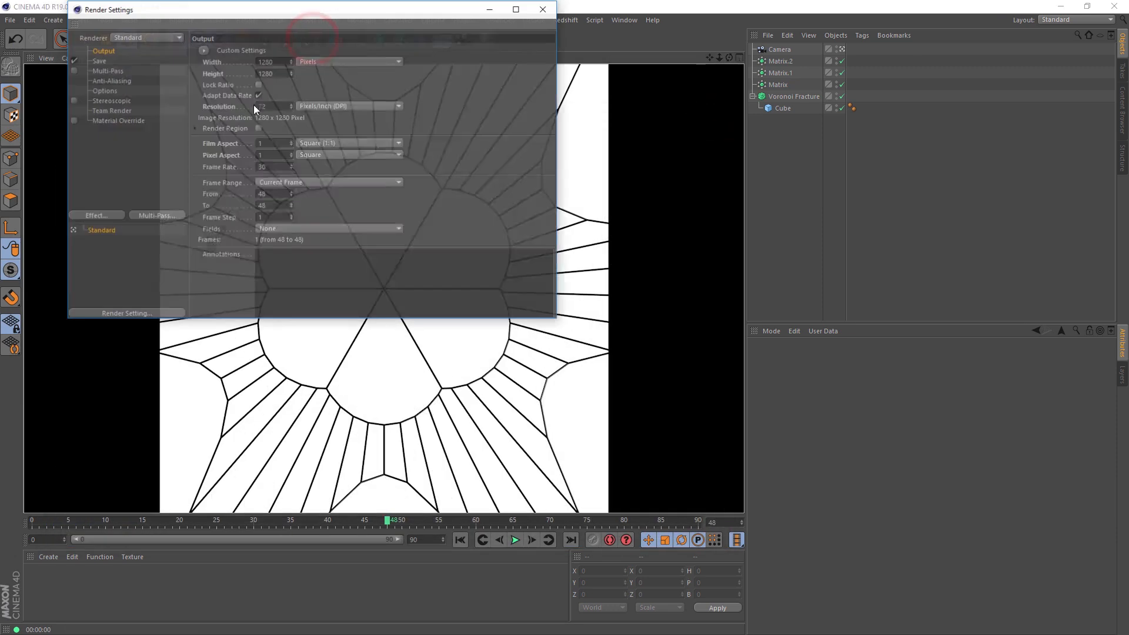
pyautogui.click(100, 62)
pyautogui.click(278, 128)
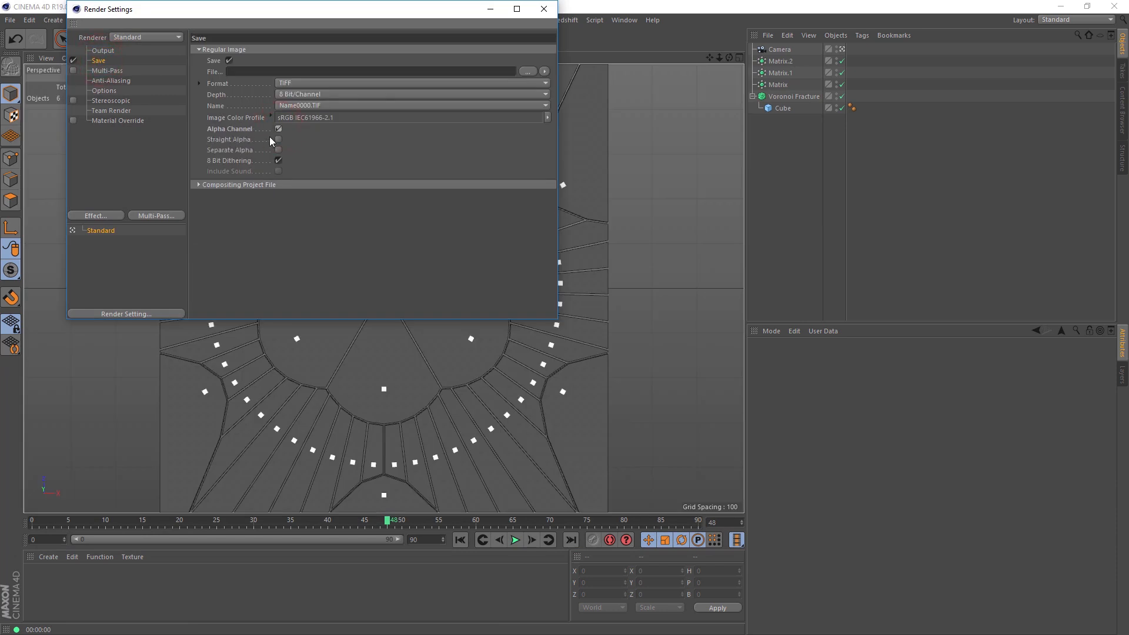
pyautogui.click(544, 8)
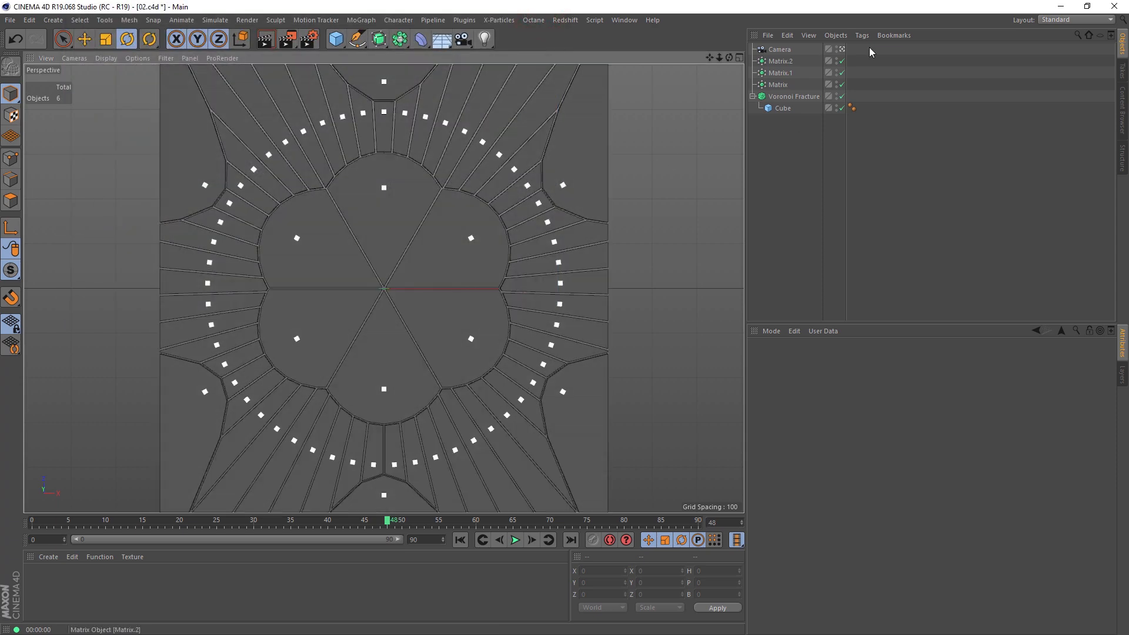
# Reduce the radius of the innermost Matrix to about 78 and that of Matrix.1 to about 86
pyautogui.click(778, 84)
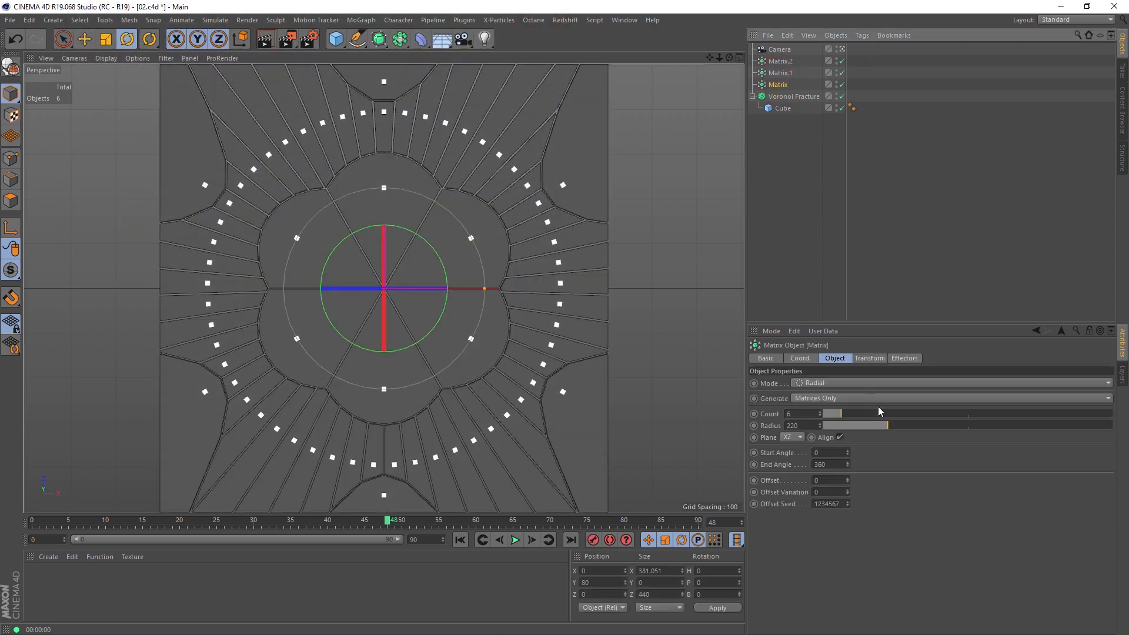
pyautogui.moveTo(888, 425); pyautogui.dragTo(845, 429)
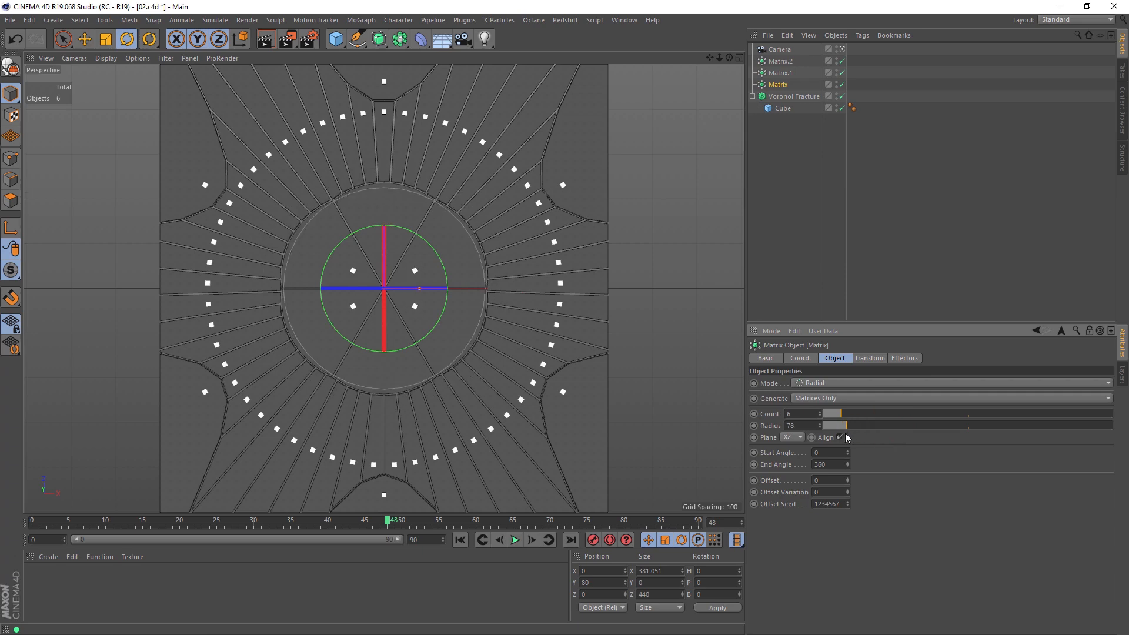
pyautogui.click(780, 73)
pyautogui.moveTo(918, 425); pyautogui.dragTo(866, 432)
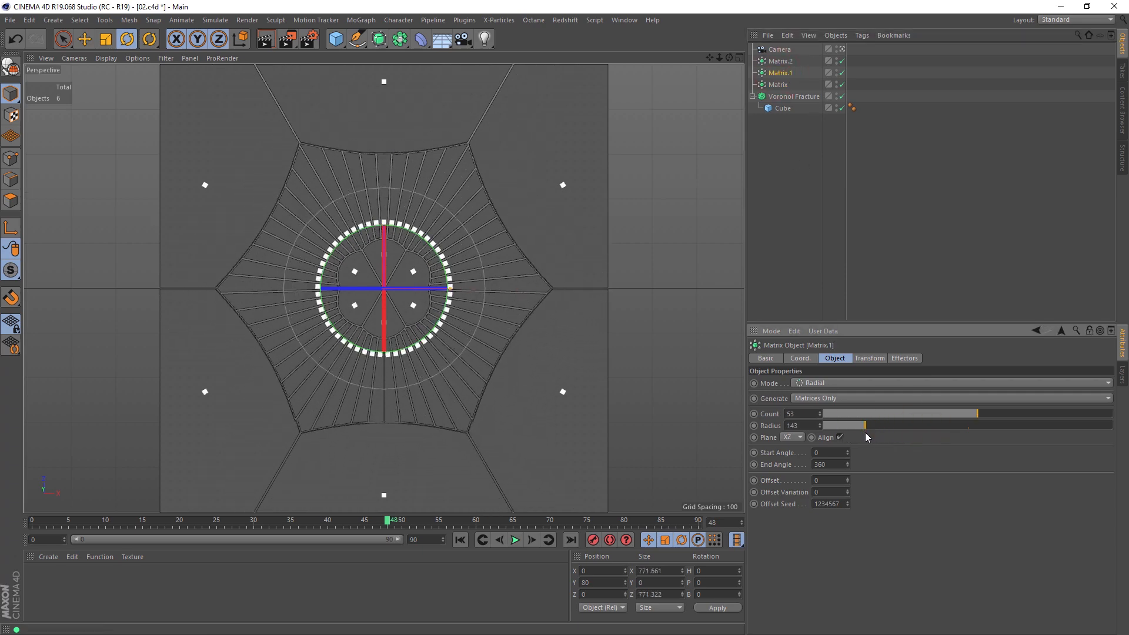
pyautogui.click(843, 61)
pyautogui.moveTo(864, 424); pyautogui.dragTo(849, 430)
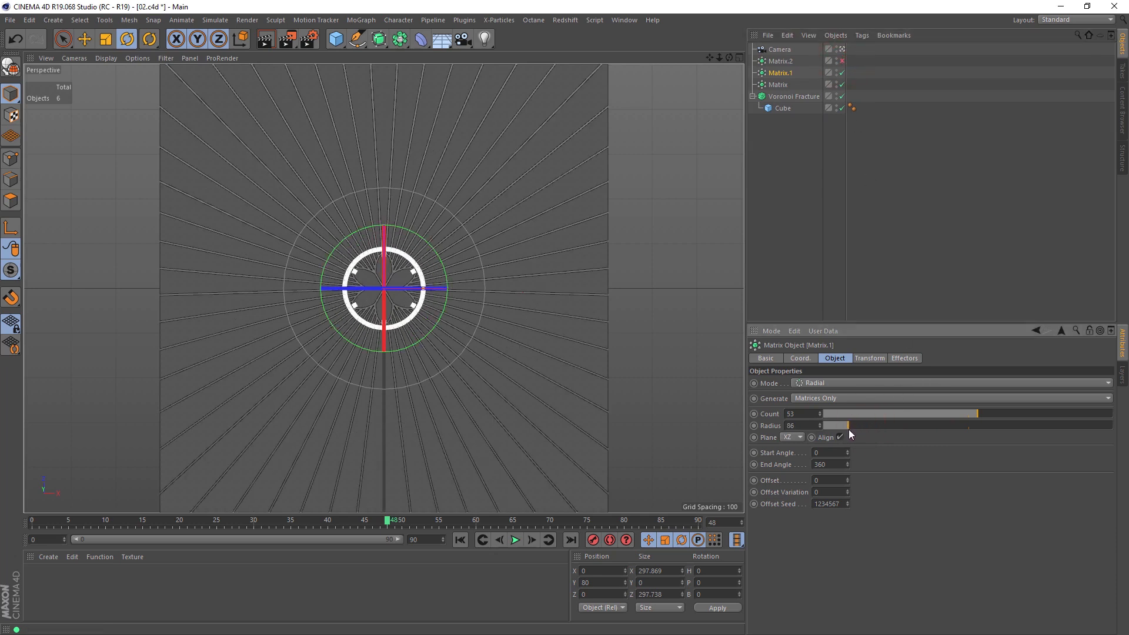
pyautogui.click(843, 61)
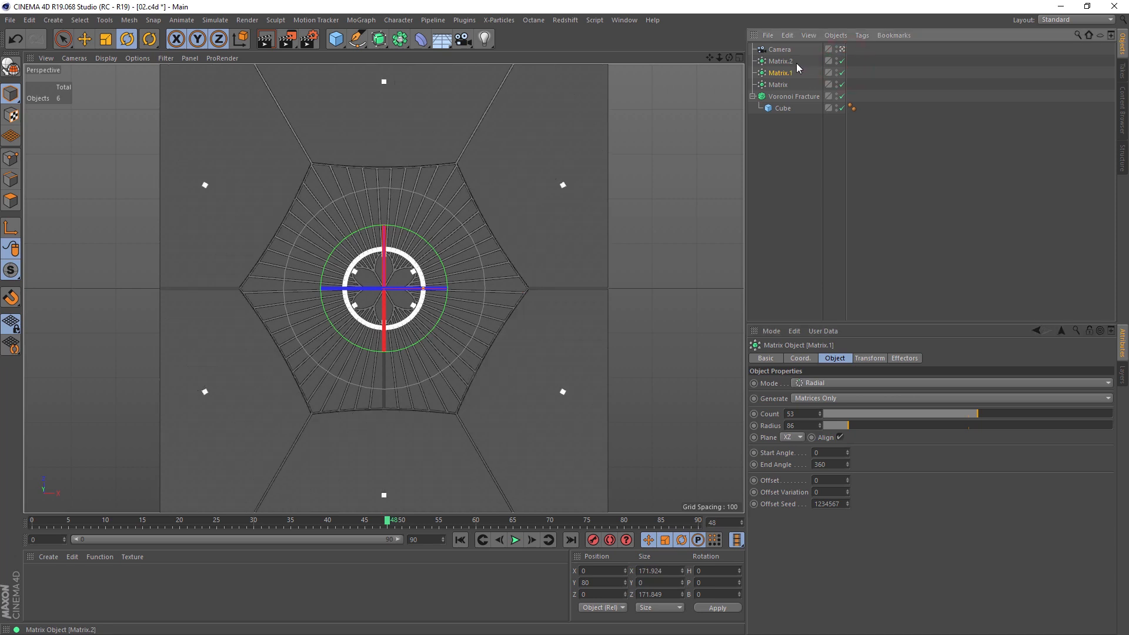
# Shrink Matrix.2's radius to roughly 232 and duplicate it as an additional Voronoi Fracture source
pyautogui.click(781, 60)
pyautogui.moveTo(935, 426); pyautogui.dragTo(887, 434)
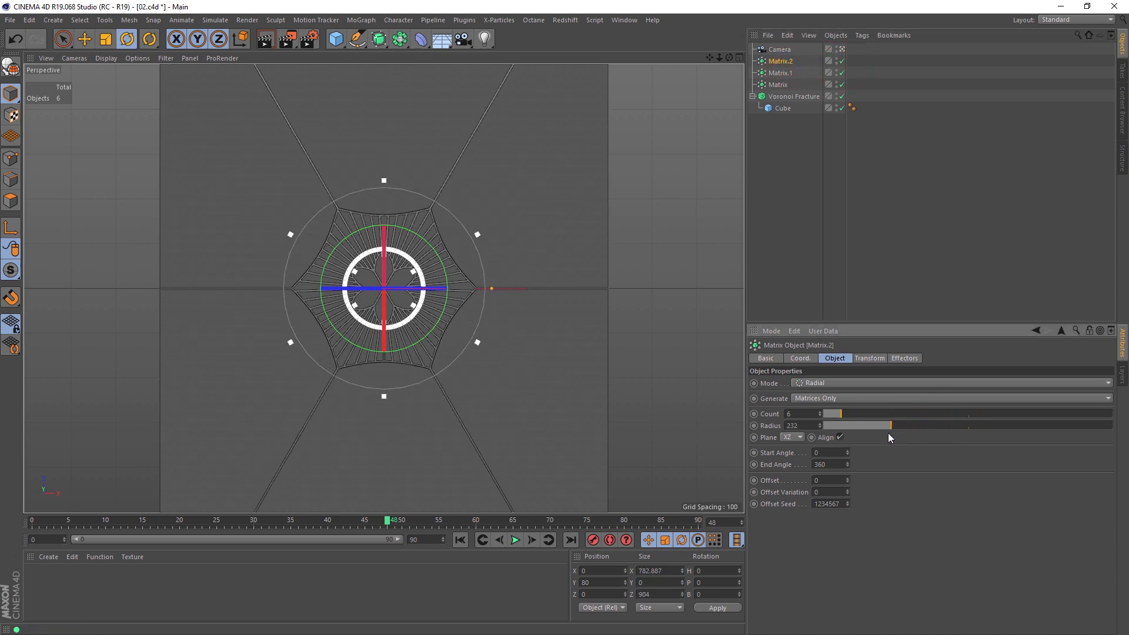
pyautogui.moveTo(782, 61); pyautogui.dragTo(847, 467)
pyautogui.click(795, 109)
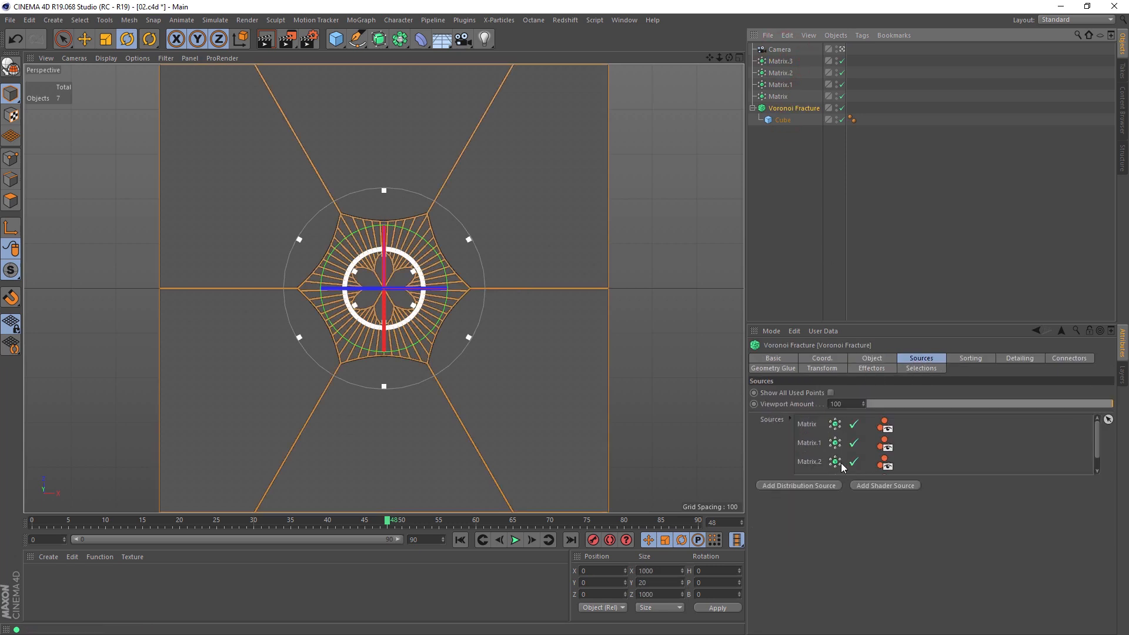
# Set Matrix.3's radius to 325 and its count to 24, and render the view
pyautogui.click(781, 61)
pyautogui.moveTo(877, 425); pyautogui.dragTo(918, 426)
pyautogui.moveTo(841, 415); pyautogui.dragTo(863, 418)
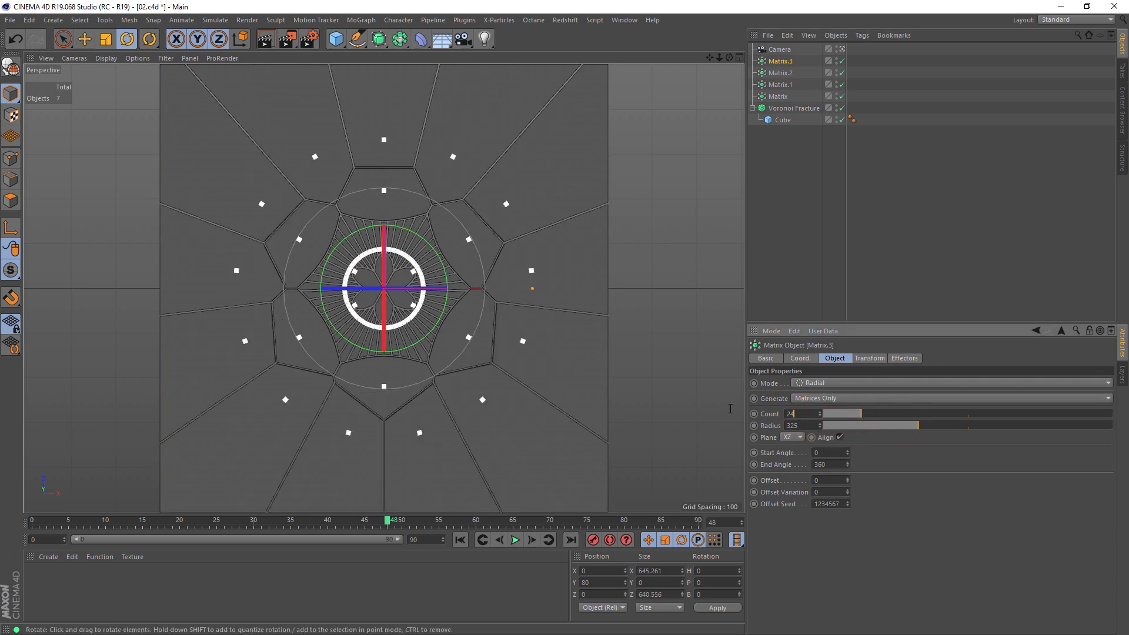
pyautogui.press('Return')
pyautogui.click(643, 264)
pyautogui.click(642, 265)
pyautogui.click(268, 40)
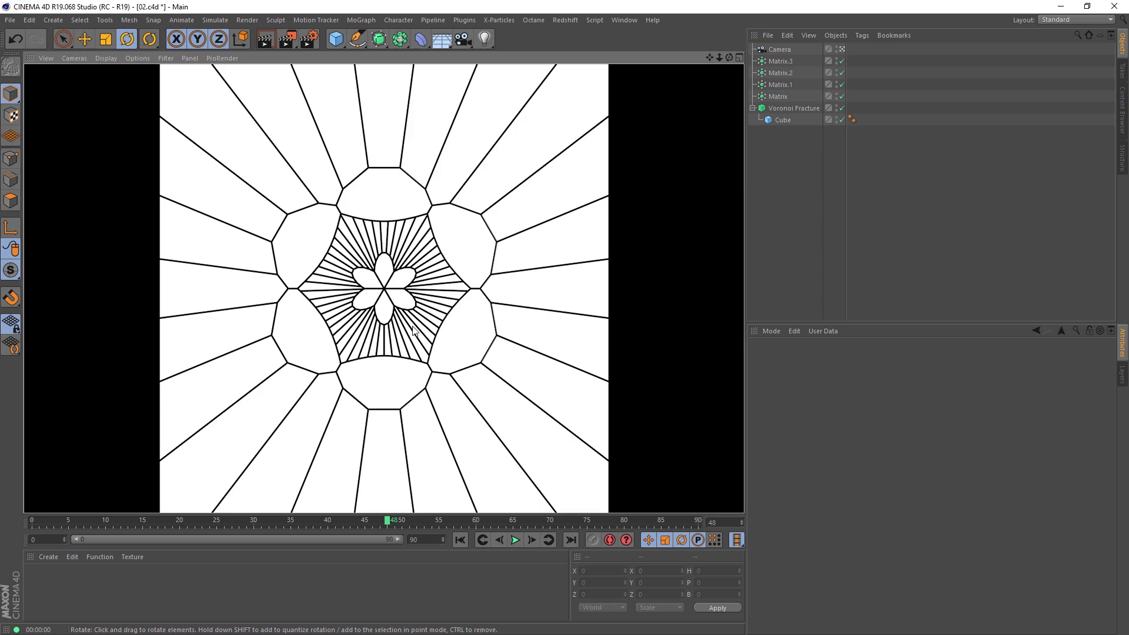
# Duplicate Matrix.3 and add the copy to the Voronoi Fracture sources, expanding the source list
pyautogui.click(782, 61)
pyautogui.keyDown('ctrl'); pyautogui.moveTo(787, 67); pyautogui.dragTo(831, 481); pyautogui.keyUp('ctrl')
pyautogui.click(794, 119)
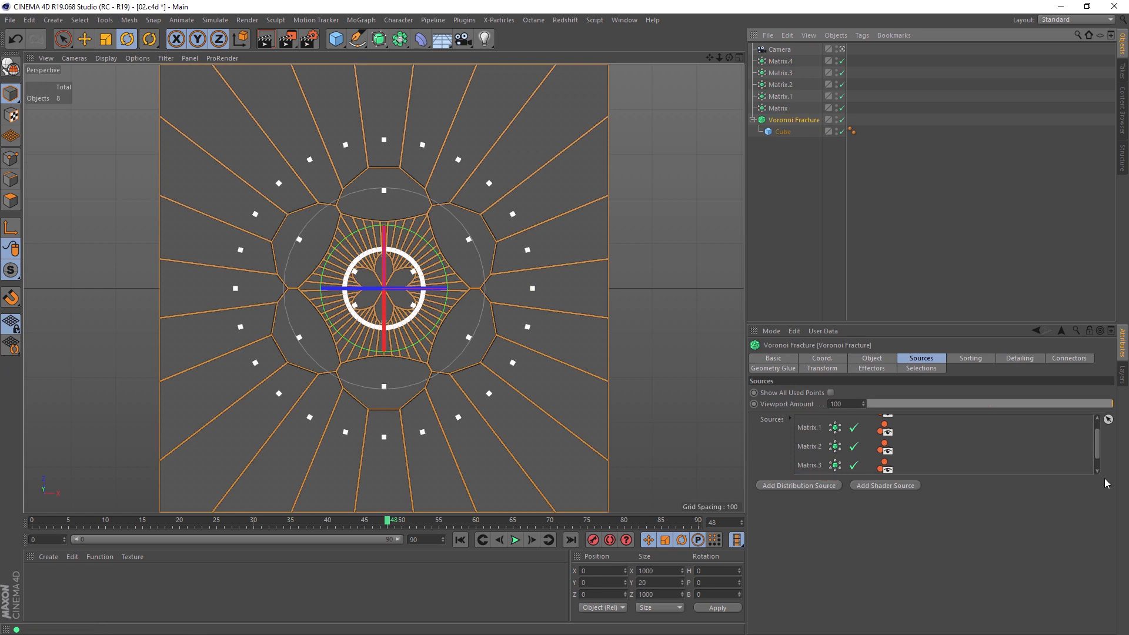
pyautogui.click(790, 419)
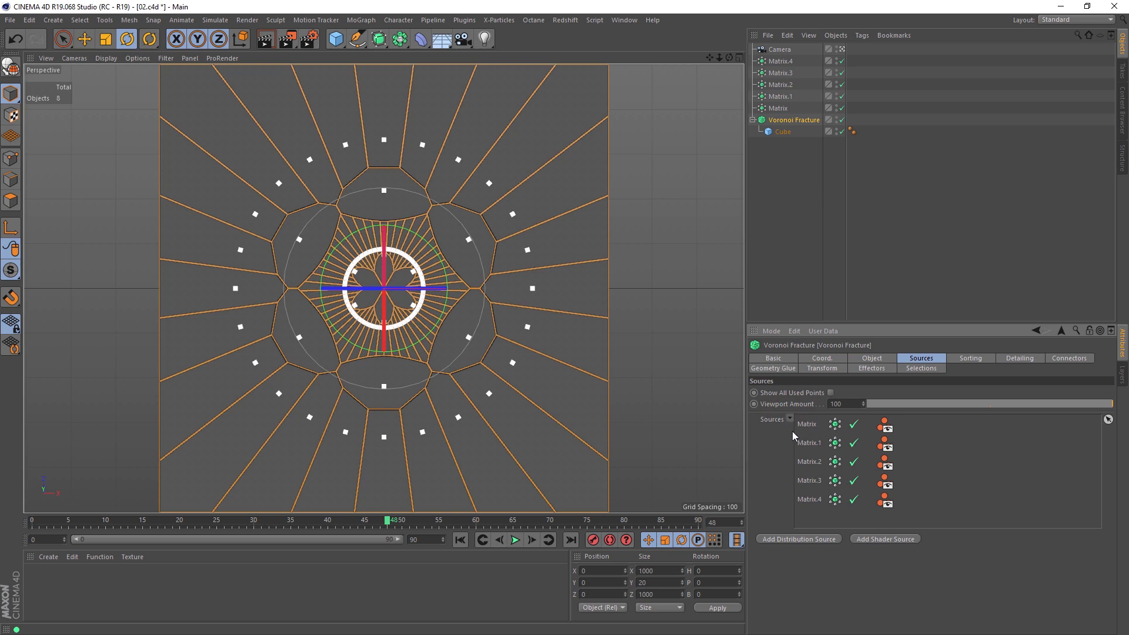
pyautogui.click(810, 500)
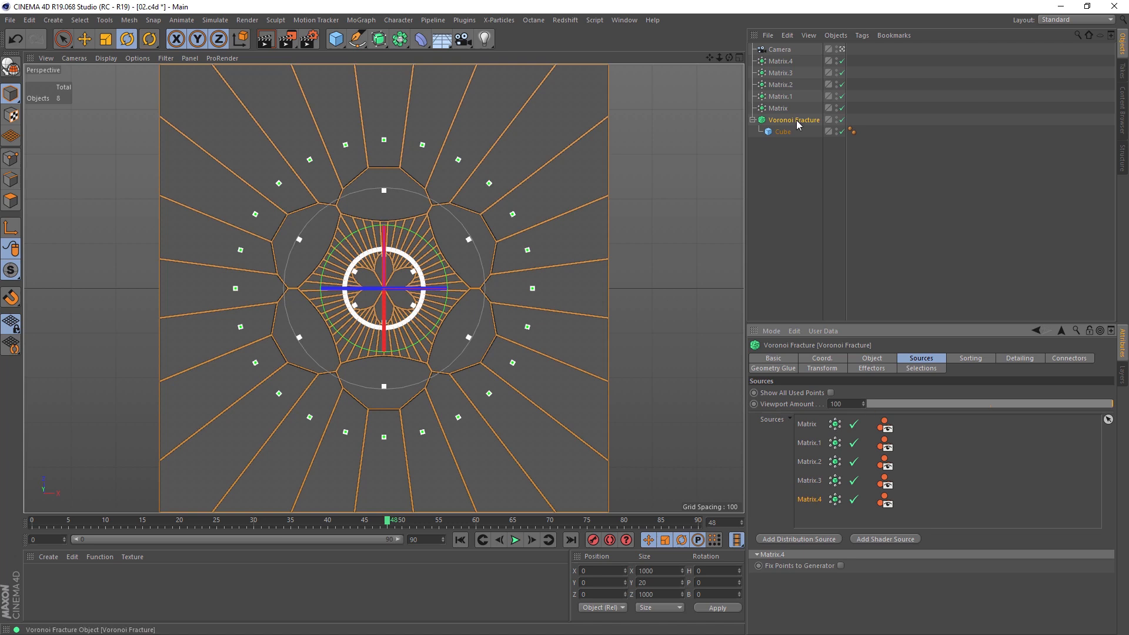
# Set Matrix.4's radius to 523 and its count to 72, and render the view
pyautogui.click(781, 61)
pyautogui.moveTo(919, 430); pyautogui.dragTo(974, 429)
pyautogui.click(896, 414)
pyautogui.moveTo(896, 414); pyautogui.dragTo(1065, 415)
pyautogui.doubleClick(804, 414)
pyautogui.write('6*6')
pyautogui.press('Return')
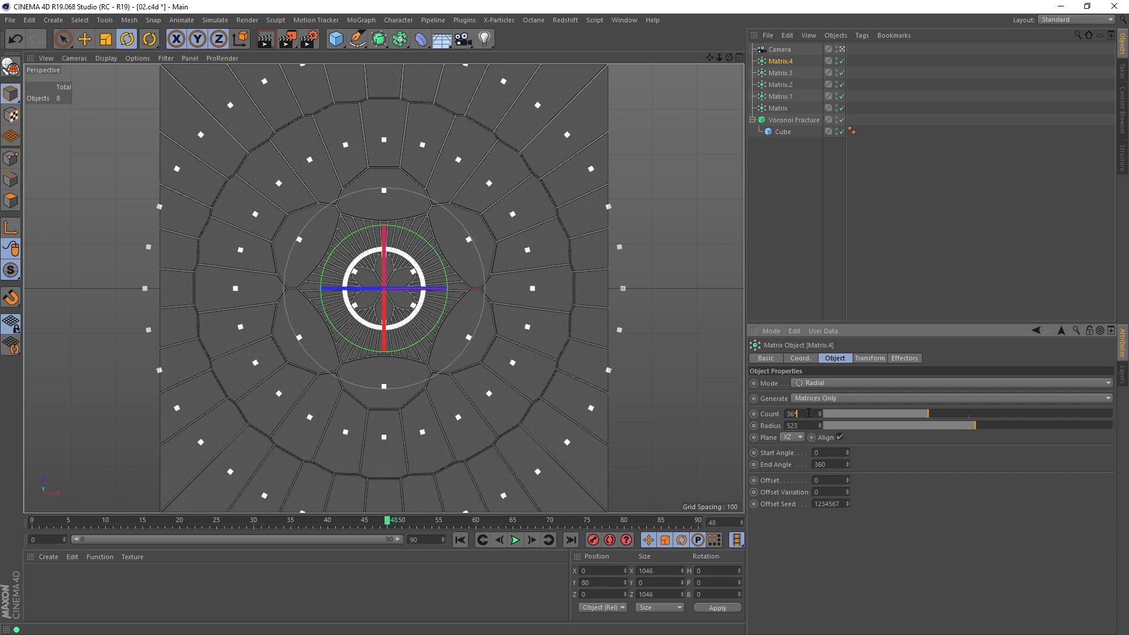
pyautogui.write('*2')
pyautogui.press('Return')
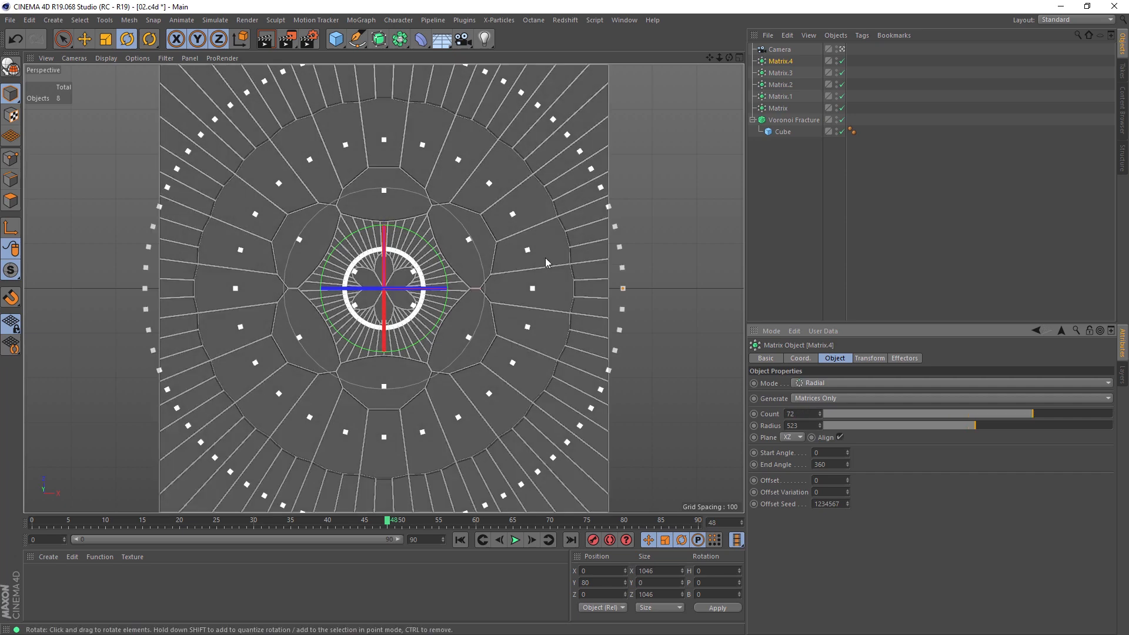
pyautogui.click(693, 206)
pyautogui.click(266, 39)
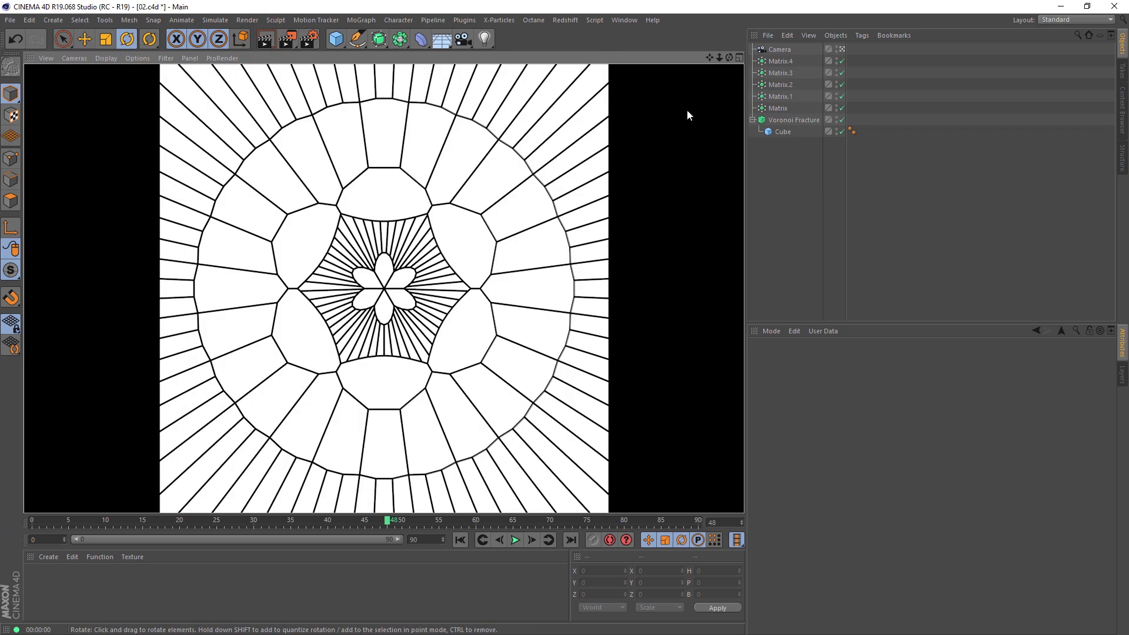
# Duplicate Matrix.4 and add the copy to the Voronoi Fracture sources
pyautogui.click(768, 61)
pyautogui.keyDown('ctrl'); pyautogui.moveTo(771, 62); pyautogui.dragTo(772, 56); pyautogui.keyUp('ctrl')
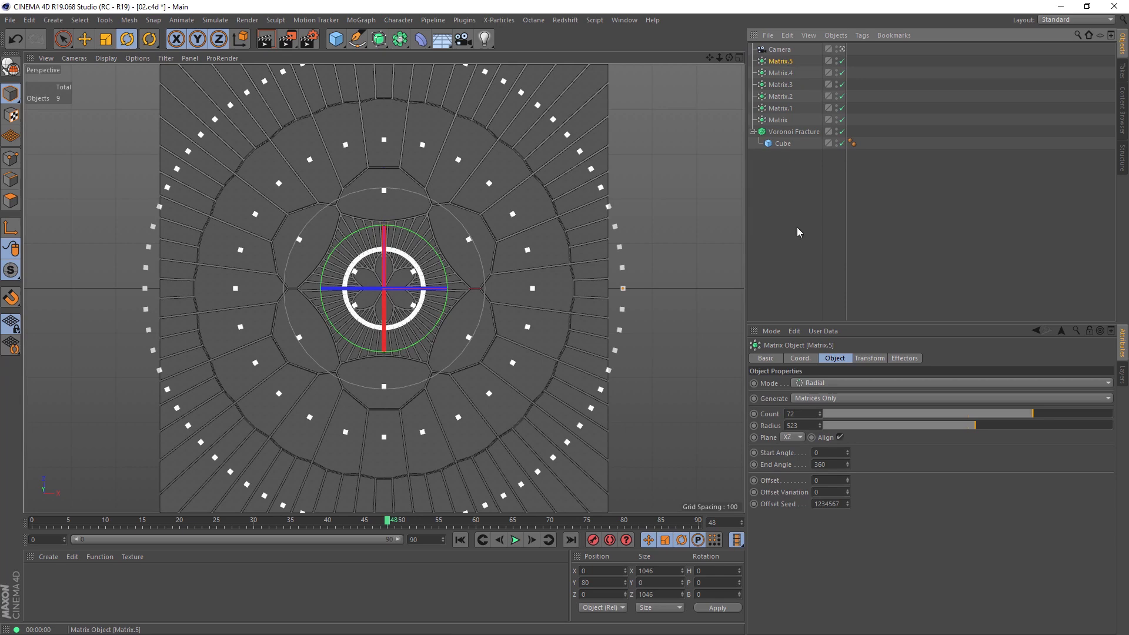
pyautogui.click(788, 131)
pyautogui.moveTo(780, 61); pyautogui.dragTo(814, 516)
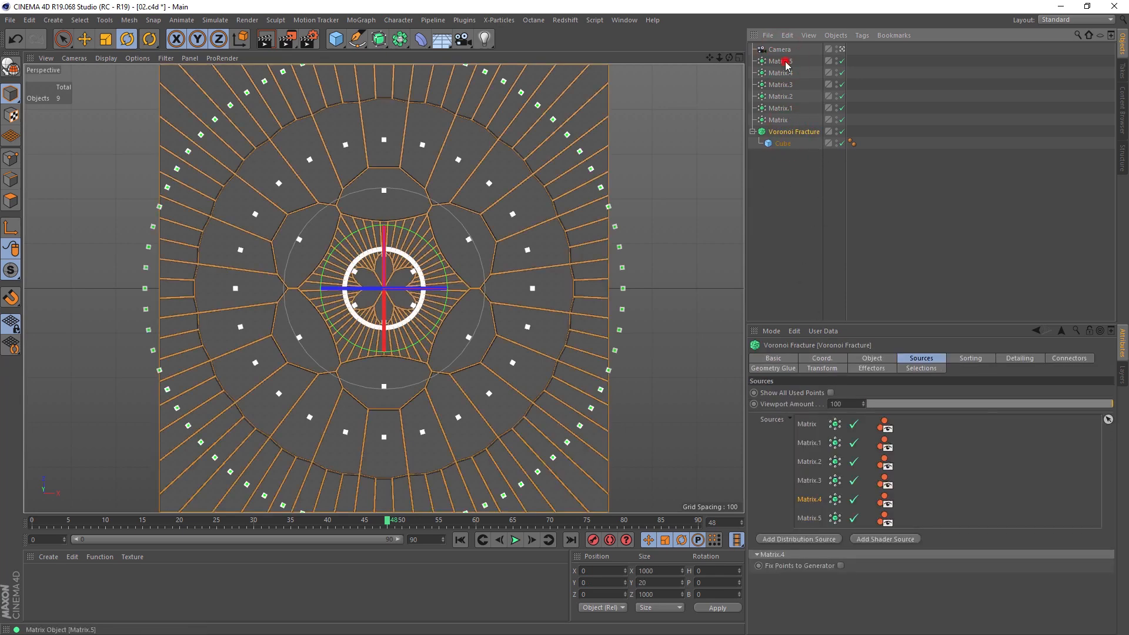
# Set Matrix.5's count to 144 with a slightly smaller radius, reduce Matrix.4's radius to 473, and render the view
pyautogui.click(783, 61)
pyautogui.click(809, 414)
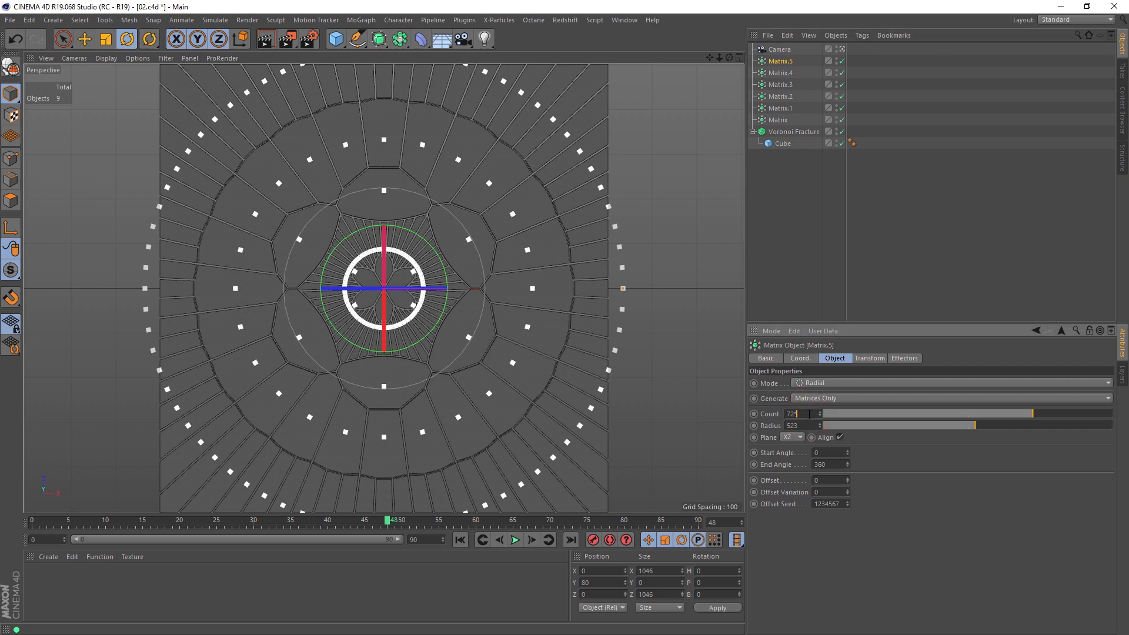
pyautogui.press('Return')
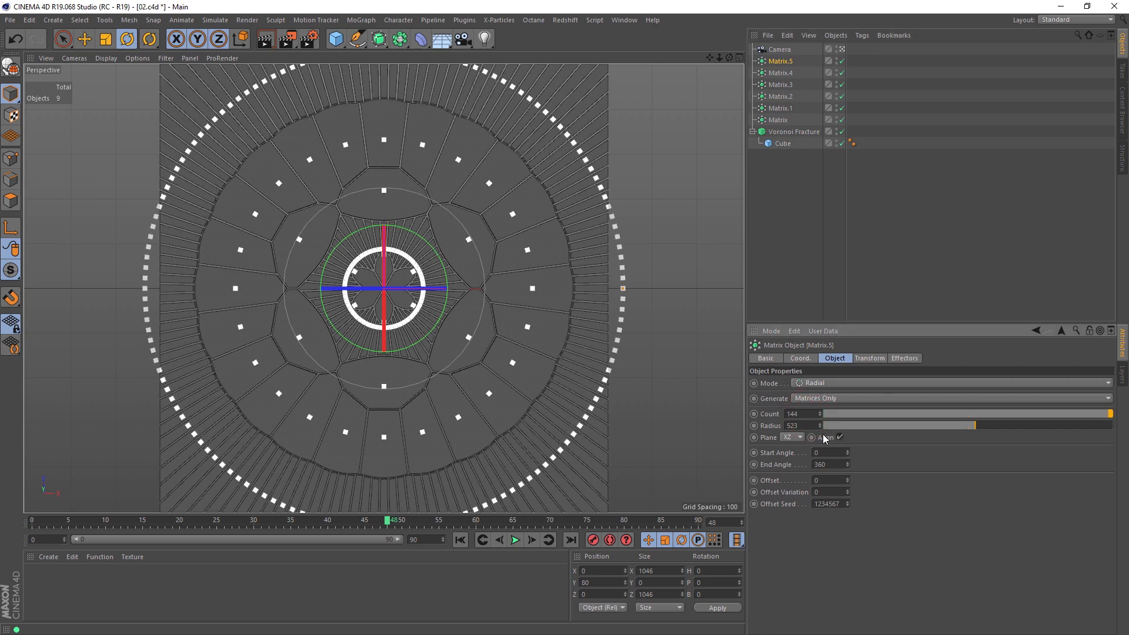
pyautogui.moveTo(974, 427)
pyautogui.mouseDown()
pyautogui.moveTo(992, 428)
pyautogui.moveTo(961, 430)
pyautogui.mouseUp()
pyautogui.click(781, 73)
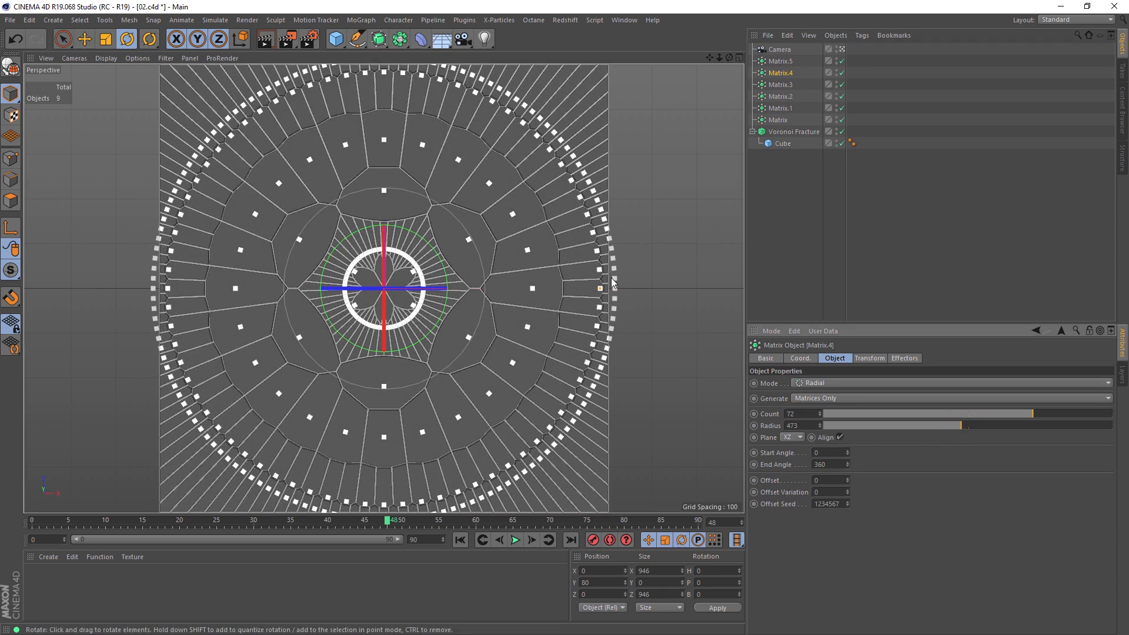
pyautogui.click(635, 277)
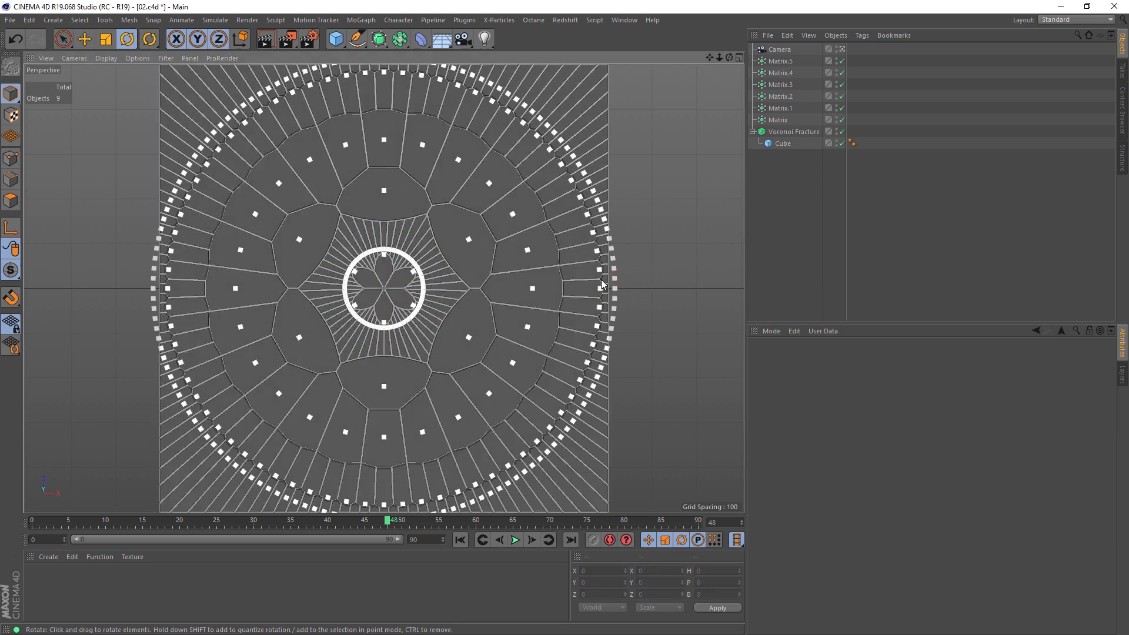
pyautogui.click(266, 41)
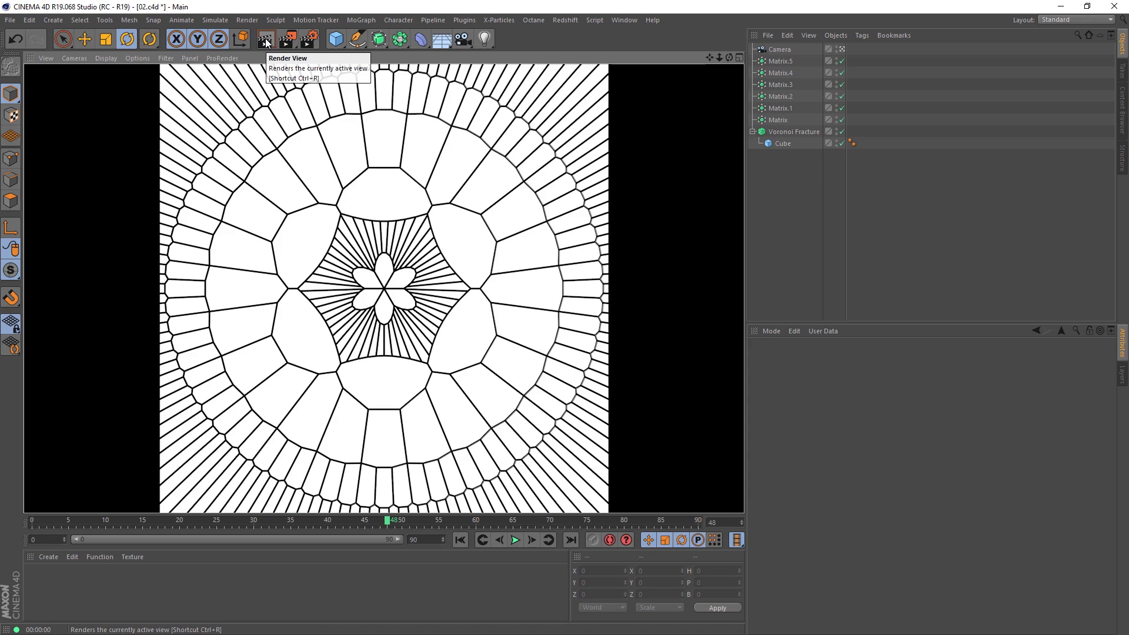
# Try Offset Fragments values of 21.8 and 11 on the Voronoi Fracture, rendering the view for each
pyautogui.click(771, 135)
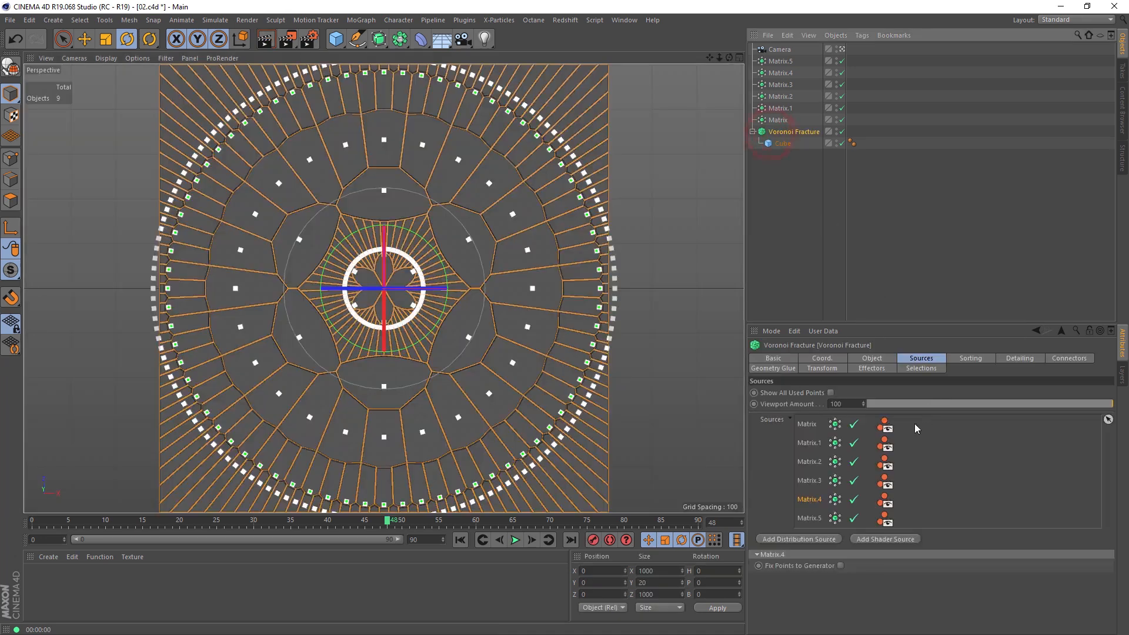
pyautogui.click(873, 359)
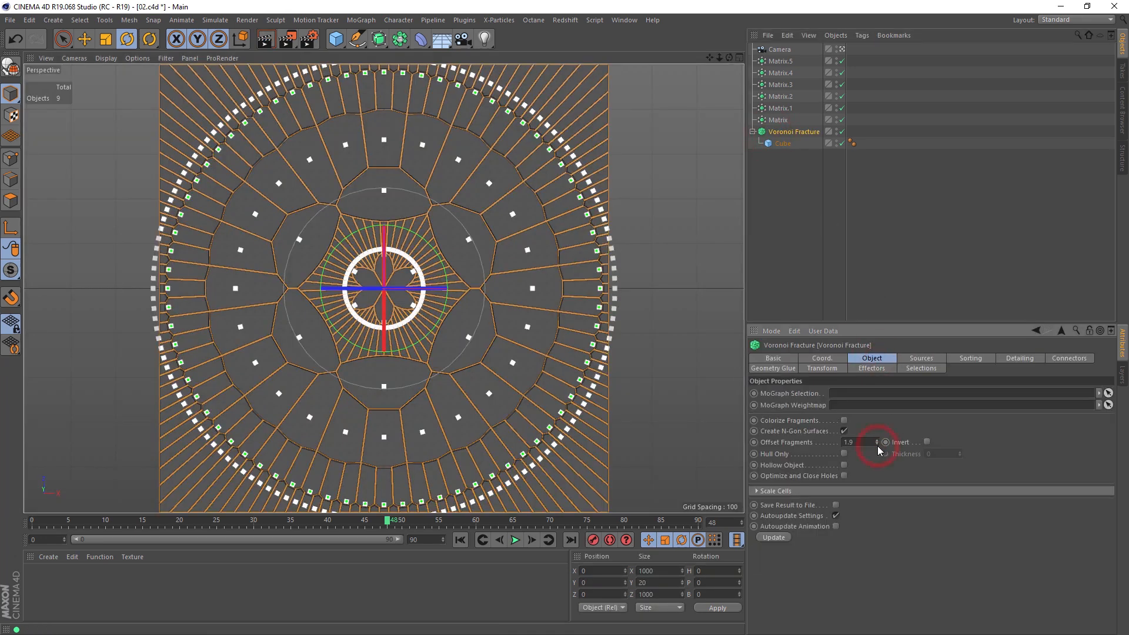
pyautogui.click(878, 445)
pyautogui.moveTo(876, 442); pyautogui.dragTo(876, 327)
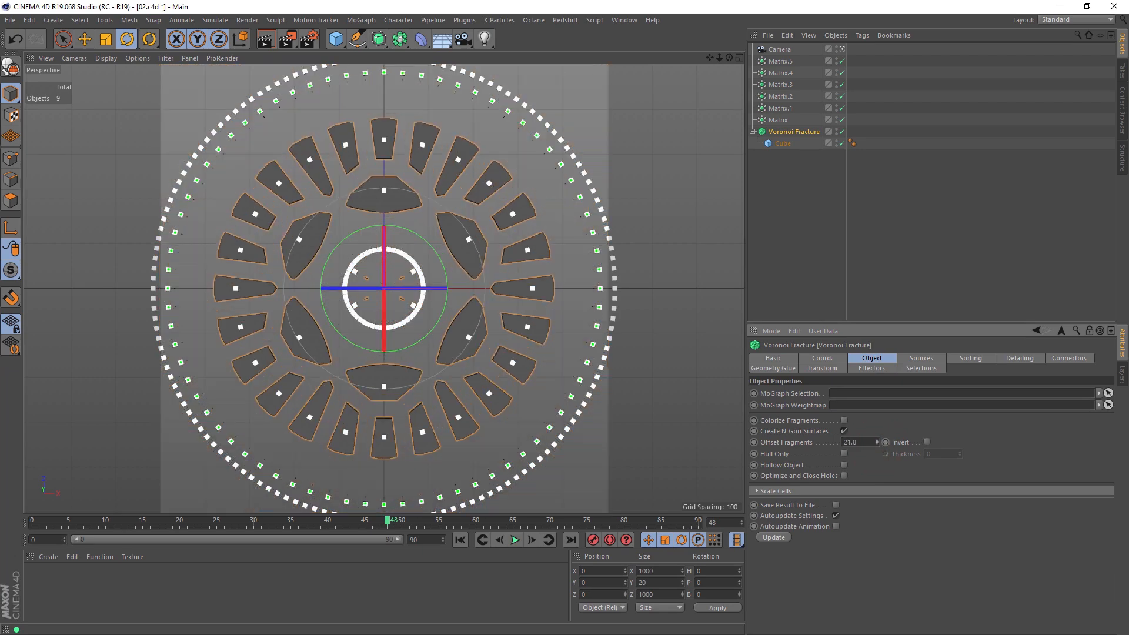
pyautogui.click(267, 42)
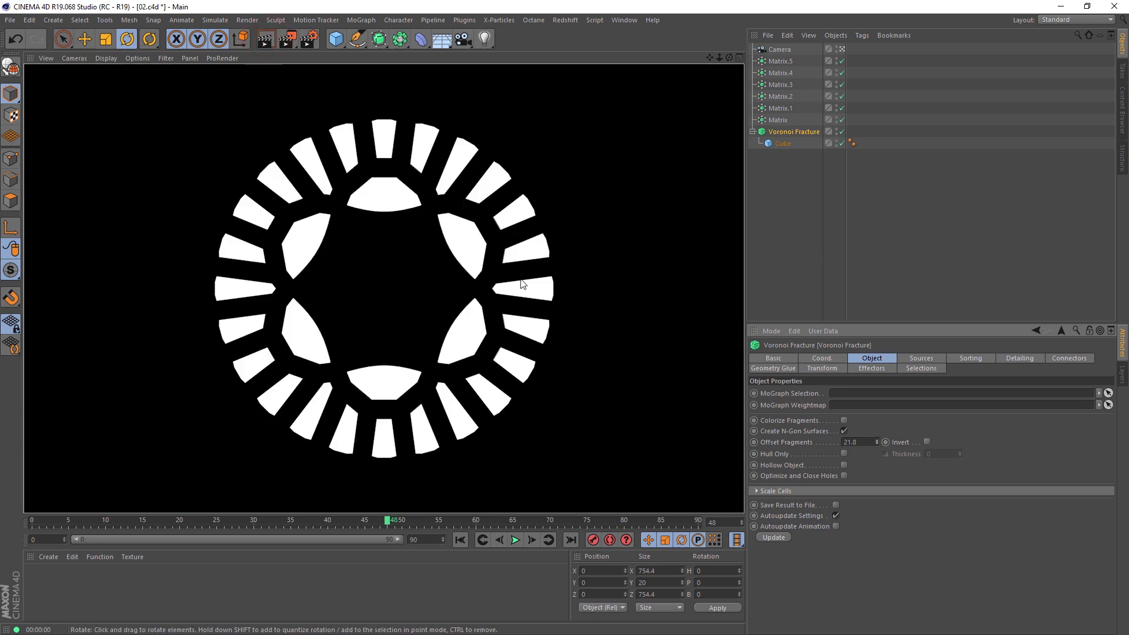
pyautogui.moveTo(877, 443)
pyautogui.mouseDown()
pyautogui.moveTo(877, 457)
pyautogui.moveTo(877, 446)
pyautogui.mouseUp()
pyautogui.click(268, 44)
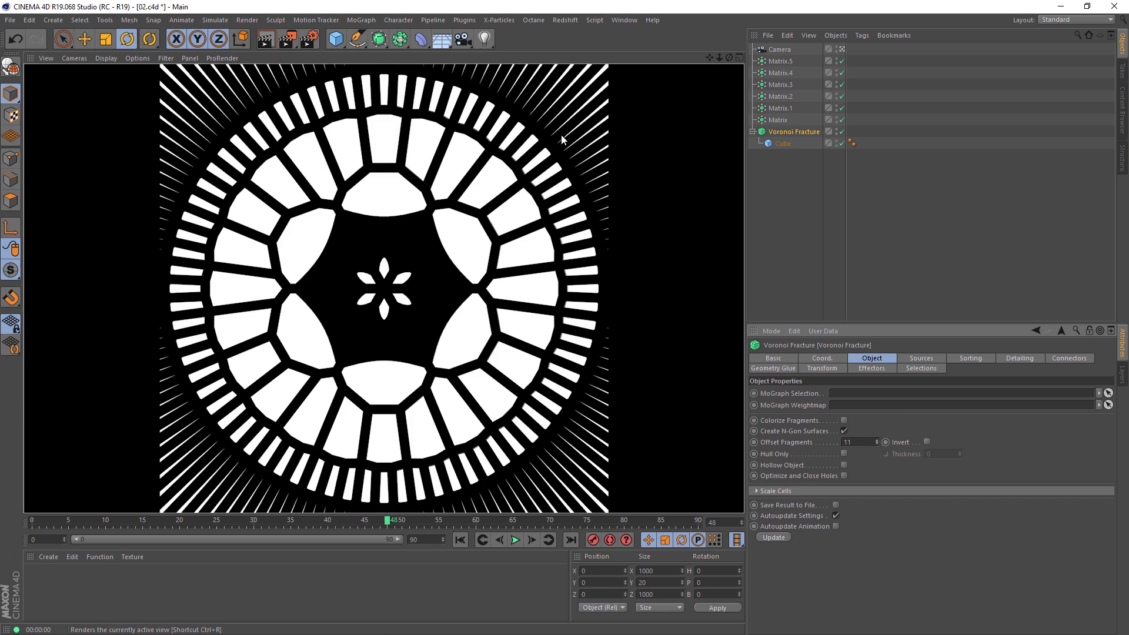
# Set the Voronoi Fracture's Offset Fragments to 1 and keyframe it at frame 0
pyautogui.click(869, 442)
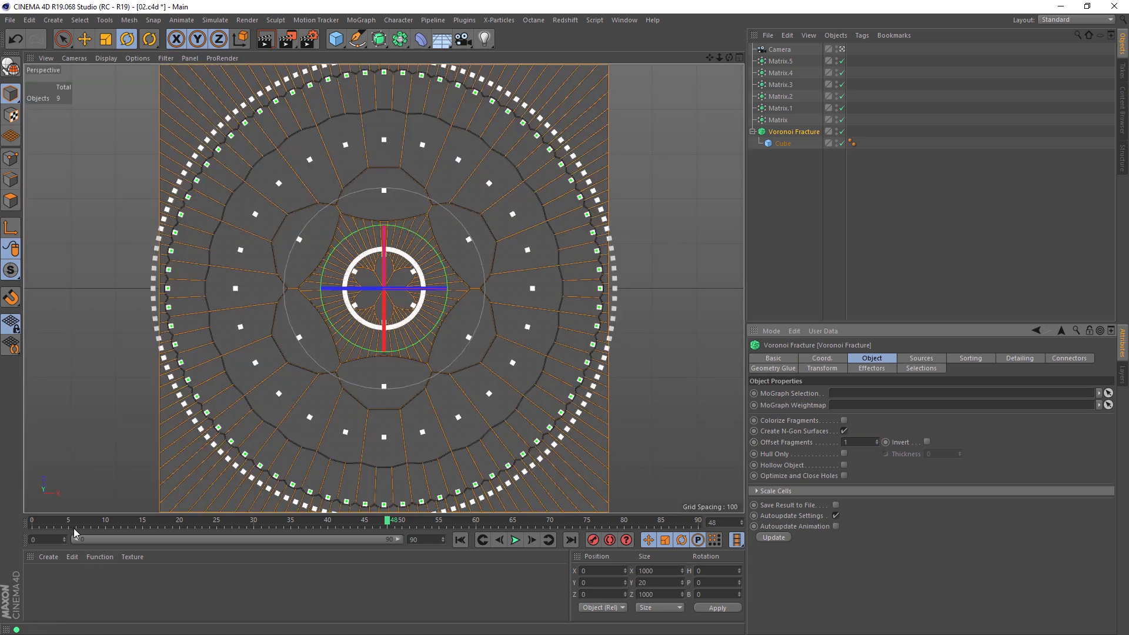
pyautogui.moveTo(41, 527); pyautogui.dragTo(32, 525)
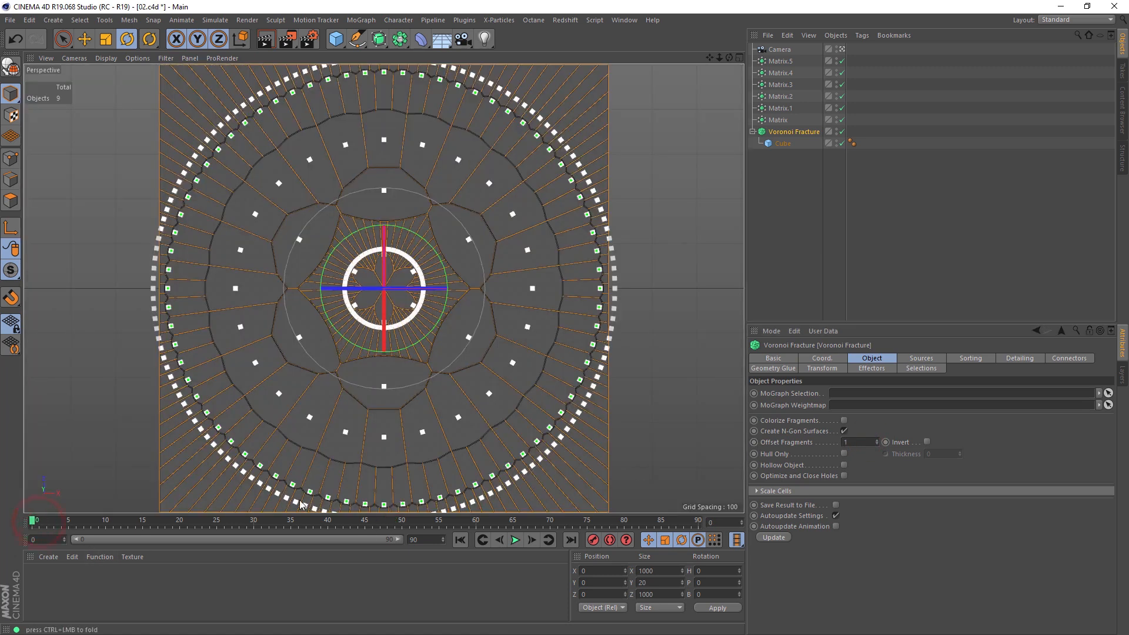
pyautogui.click(753, 443)
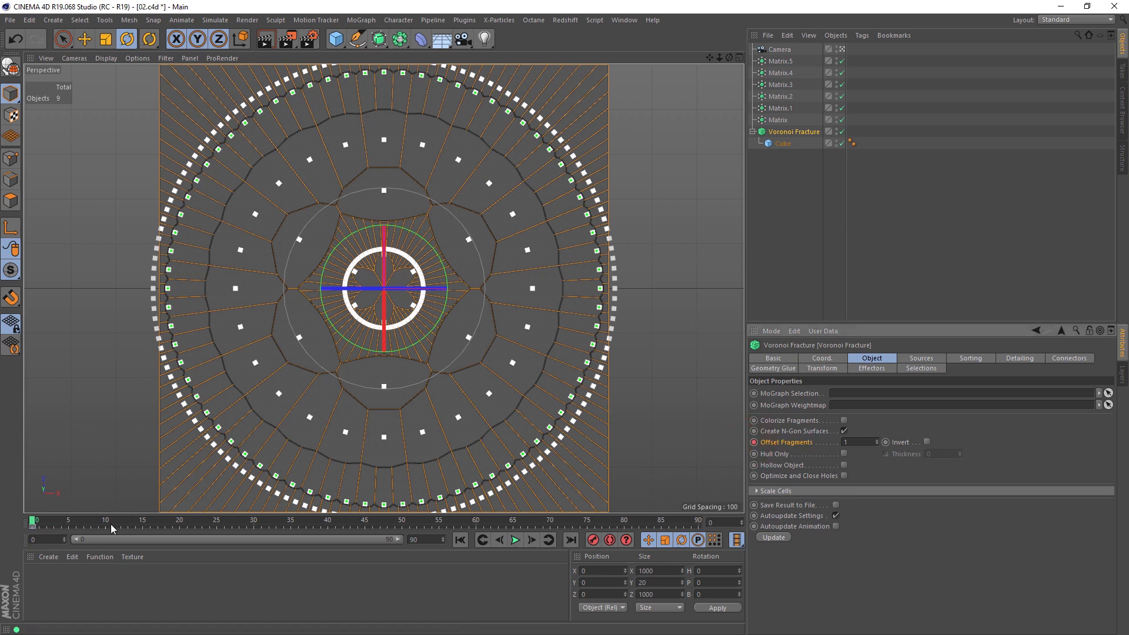
# Set Offset Fragments to 30 at frame 5 and keyframe it, after trying smaller values
pyautogui.click(69, 522)
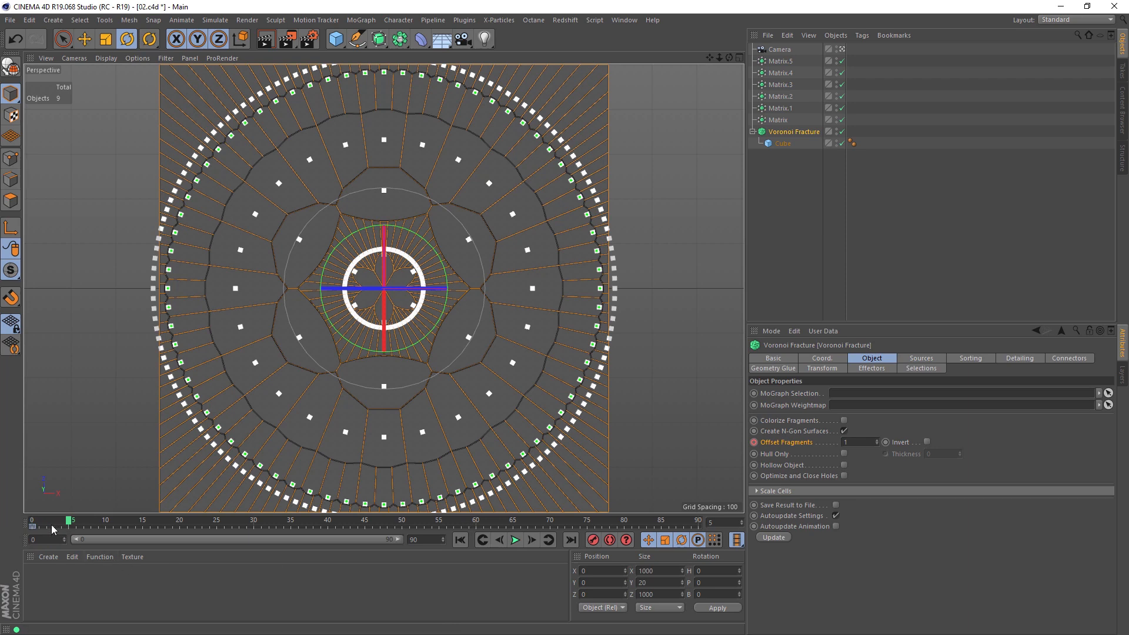
pyautogui.doubleClick(858, 445)
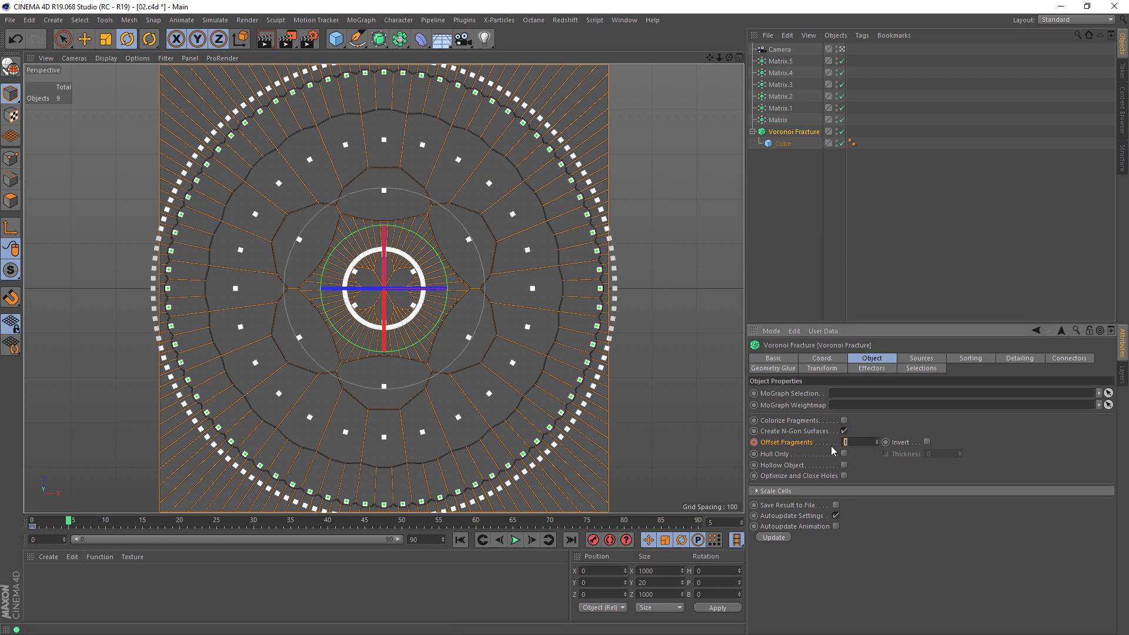
pyautogui.write('6')
pyautogui.press('Return')
pyautogui.doubleClick(852, 444)
pyautogui.press('Return')
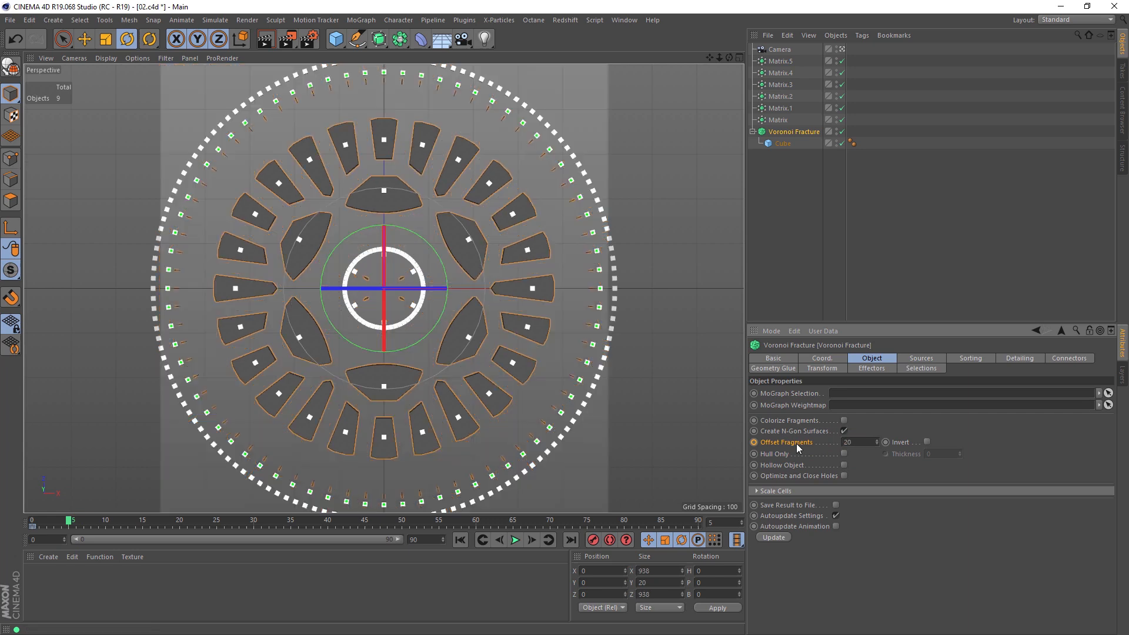
pyautogui.moveTo(851, 442); pyautogui.dragTo(749, 435)
pyautogui.write('30')
pyautogui.press('Return')
pyautogui.click(755, 442)
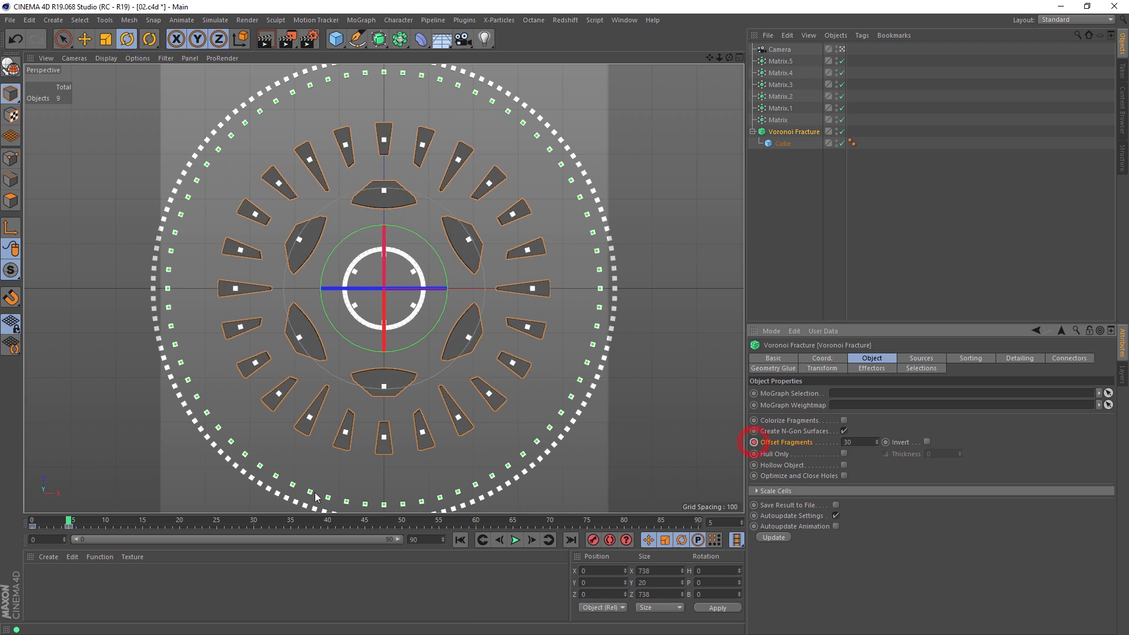
# Move the second Offset Fragments keyframe to frame 3 and shorten the timeline to end at frame 4
pyautogui.moveTo(426, 542); pyautogui.dragTo(373, 544)
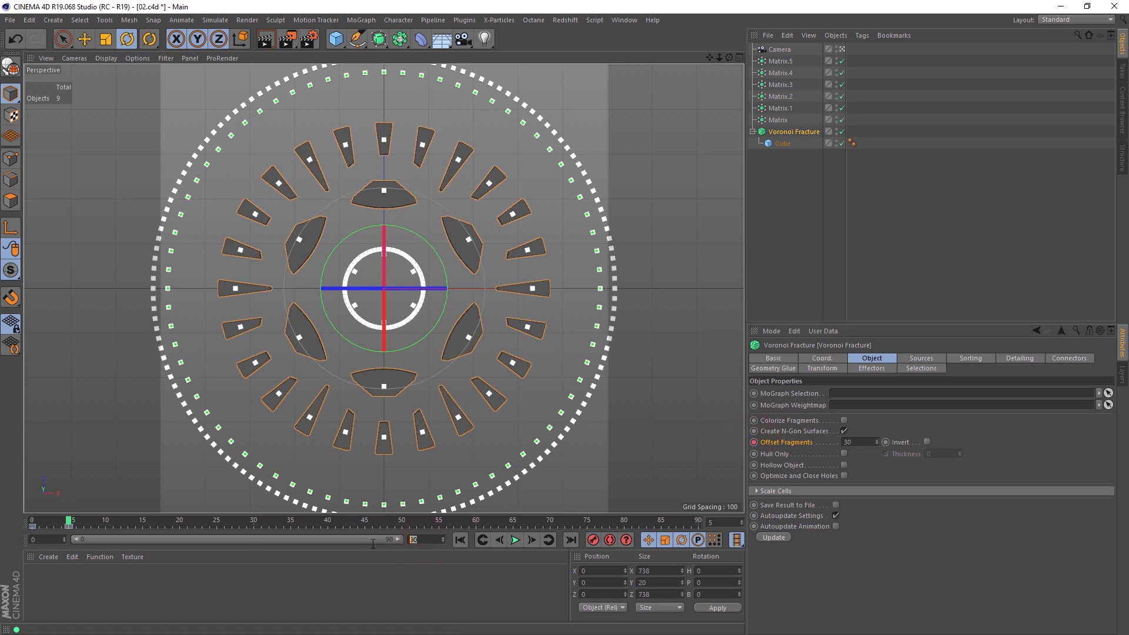
pyautogui.write('5')
pyautogui.press('Return')
pyautogui.moveTo(37, 520); pyautogui.dragTo(391, 542)
pyautogui.moveTo(522, 550); pyautogui.dragTo(466, 531)
pyautogui.click(417, 540)
pyautogui.write('4')
pyautogui.press('Return')
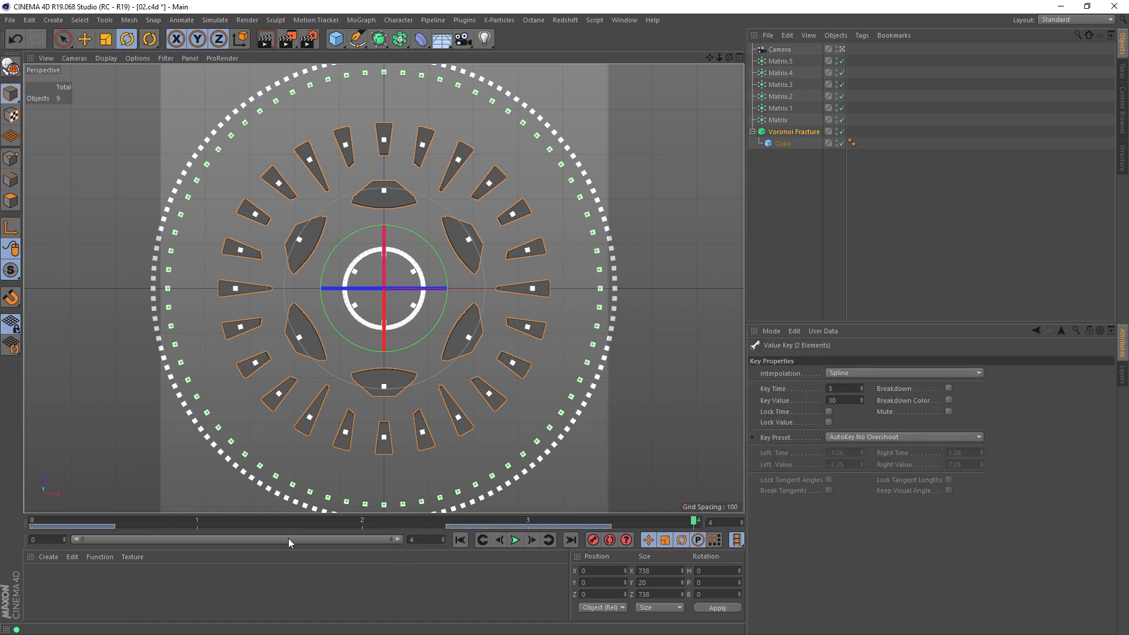
# Scrub through the fragment offset animation and set the timeline's end to frame 3
pyautogui.click(45, 523)
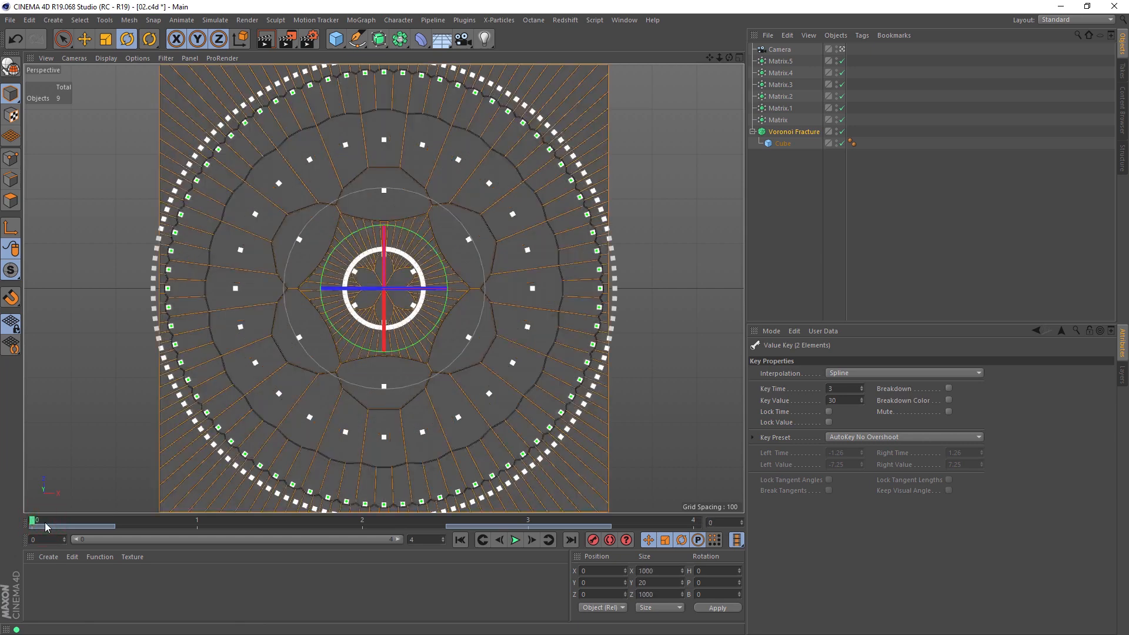
pyautogui.moveTo(50, 525); pyautogui.dragTo(526, 539)
pyautogui.click(361, 528)
pyautogui.click(431, 539)
pyautogui.write('3')
pyautogui.press('Return')
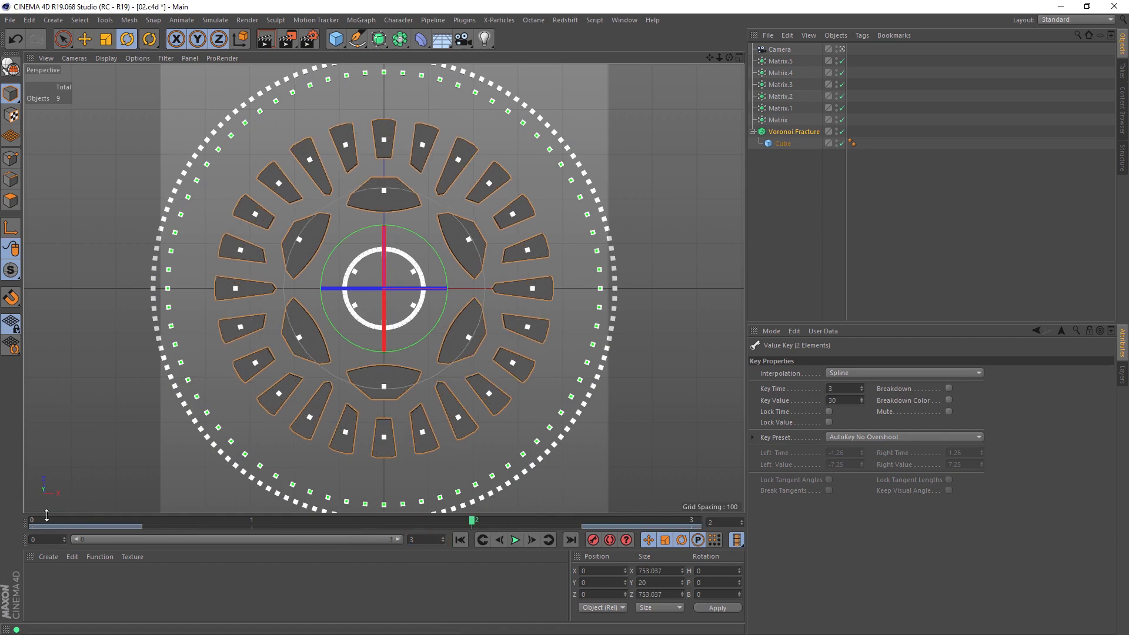
# Name the saved render file voronoy_segments in the render settings
pyautogui.click(308, 39)
pyautogui.click(252, 71)
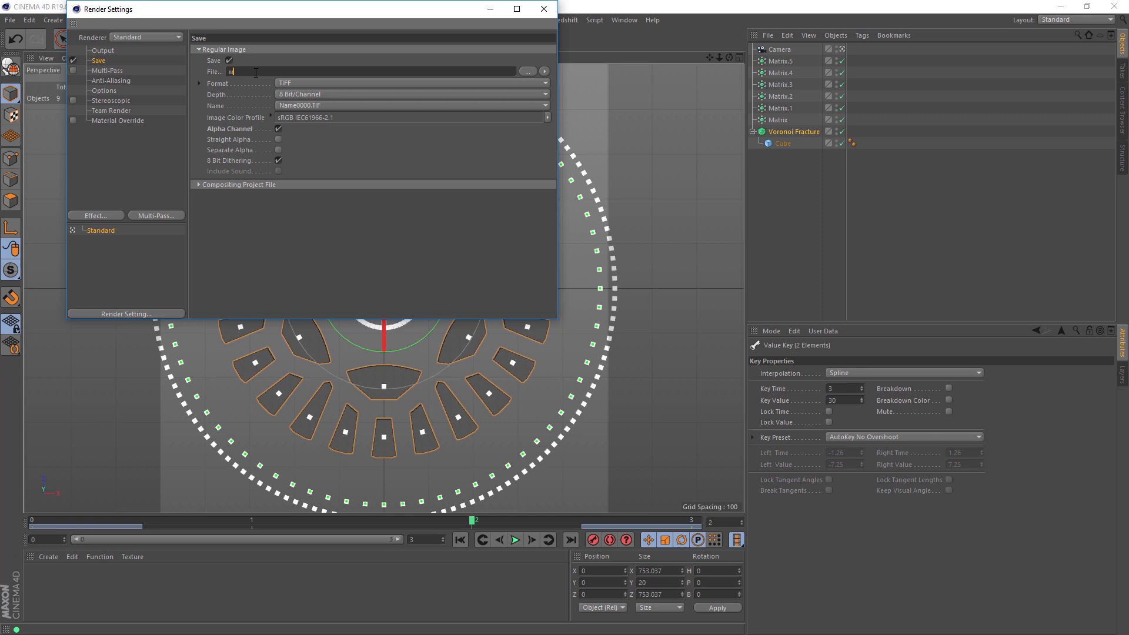
pyautogui.doubleClick(255, 72)
pyautogui.write('vo')
# Set the render output size to 1024 by 1024 pixels, review the save options and open the anti-aliasing settings
pyautogui.click(100, 51)
pyautogui.doubleClick(275, 61)
pyautogui.write('1024')
pyautogui.press('Return')
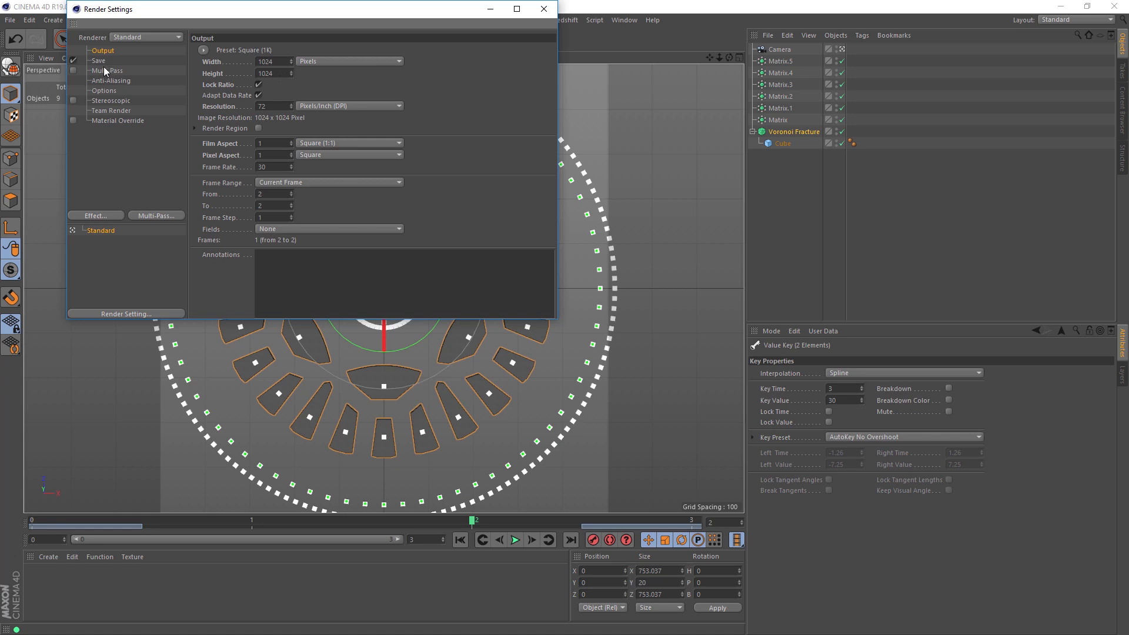
pyautogui.click(98, 60)
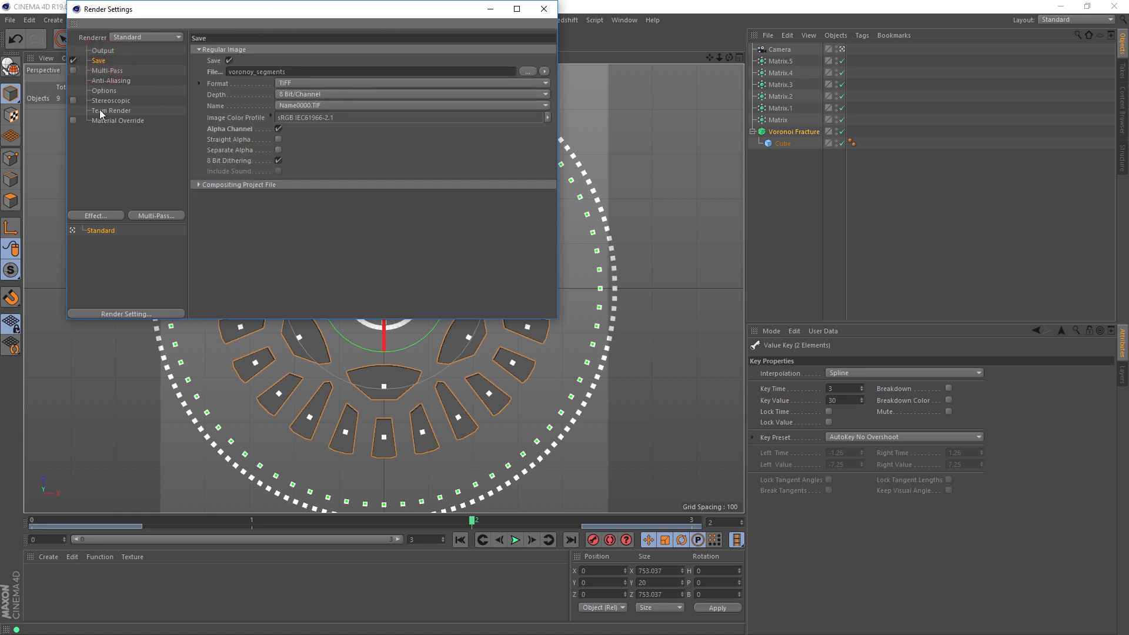
pyautogui.click(116, 82)
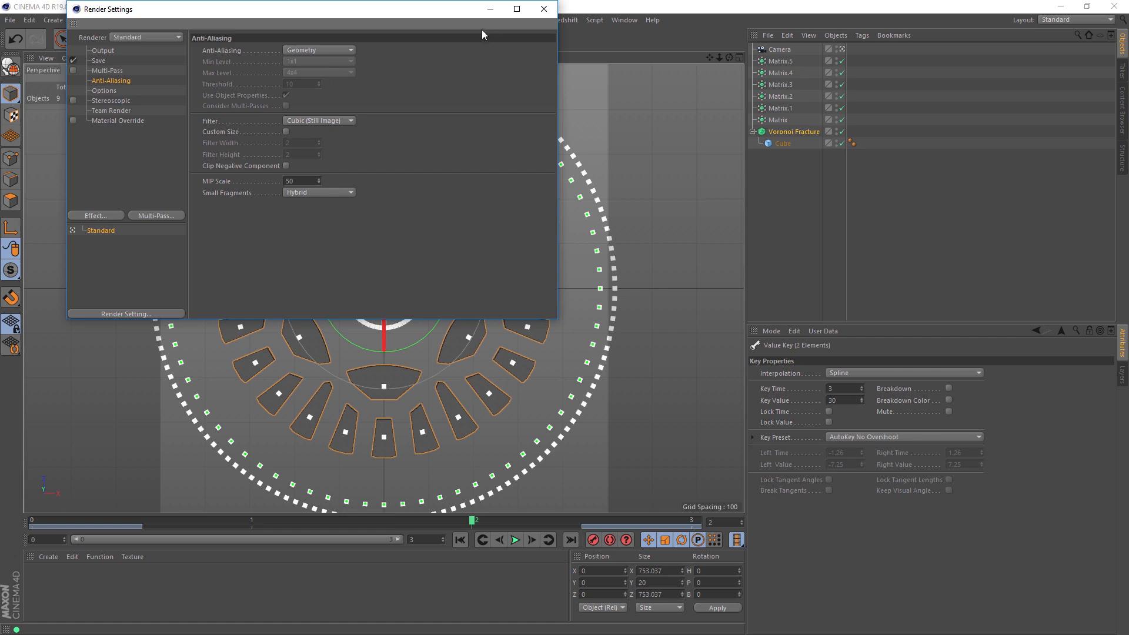
# Render the current frame in the Picture Viewer and close the preview
pyautogui.click(541, 9)
pyautogui.click(287, 38)
pyautogui.click(716, 118)
# Set the render output's frame range to cover frames 0 to 3 and render the sequence to the Picture Viewer
pyautogui.click(308, 39)
pyautogui.click(281, 183)
pyautogui.click(289, 218)
pyautogui.click(544, 9)
pyautogui.click(287, 39)
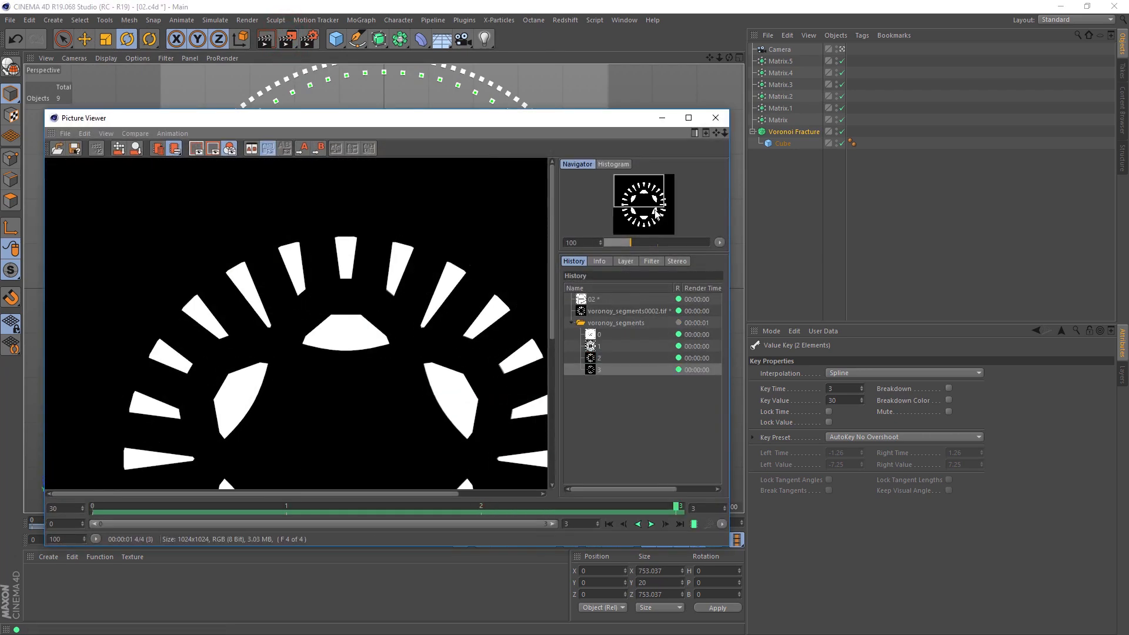
# Review the rendered frames 0 to 3 of voronoy_segments in the Picture Viewer, close it and clear the object selection
pyautogui.click(610, 336)
pyautogui.click(610, 347)
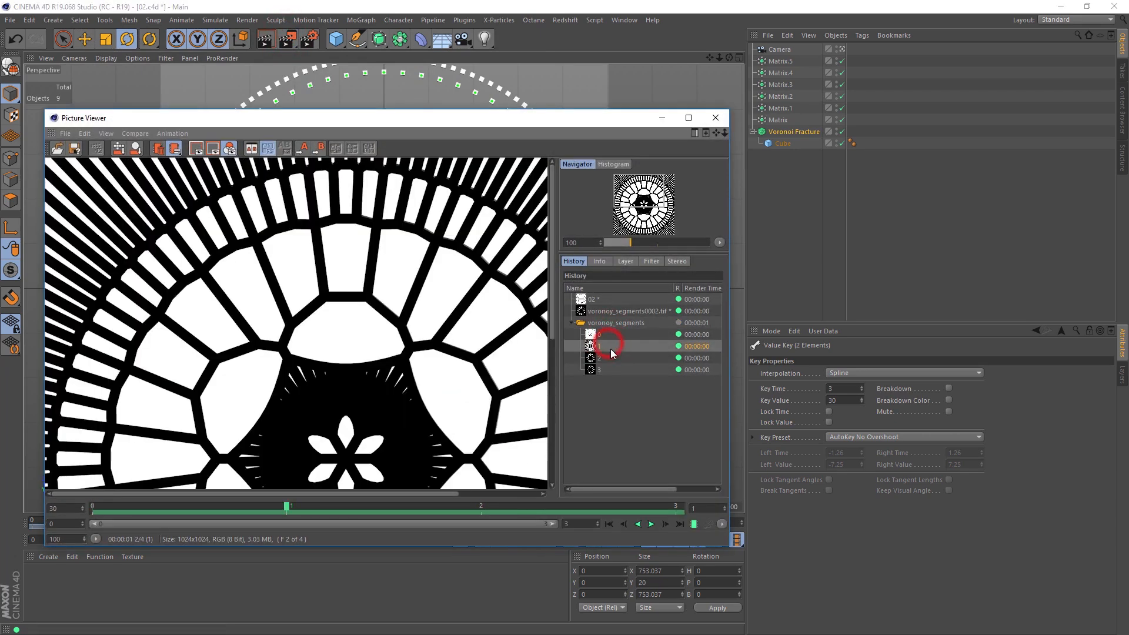
pyautogui.click(610, 358)
pyautogui.click(612, 369)
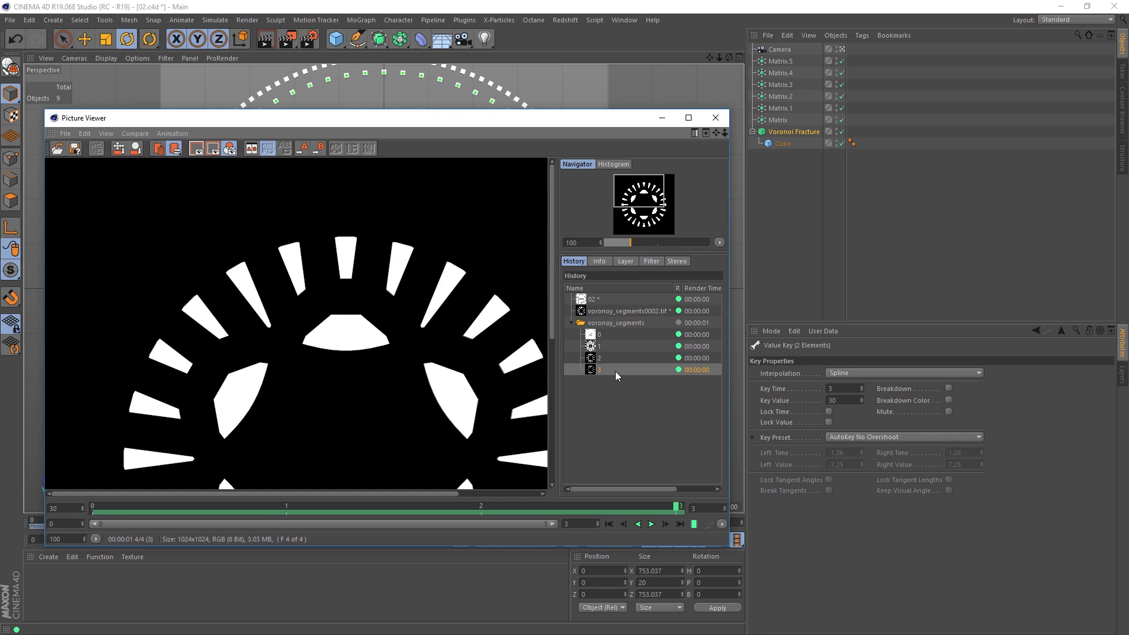
pyautogui.click(711, 118)
pyautogui.click(797, 176)
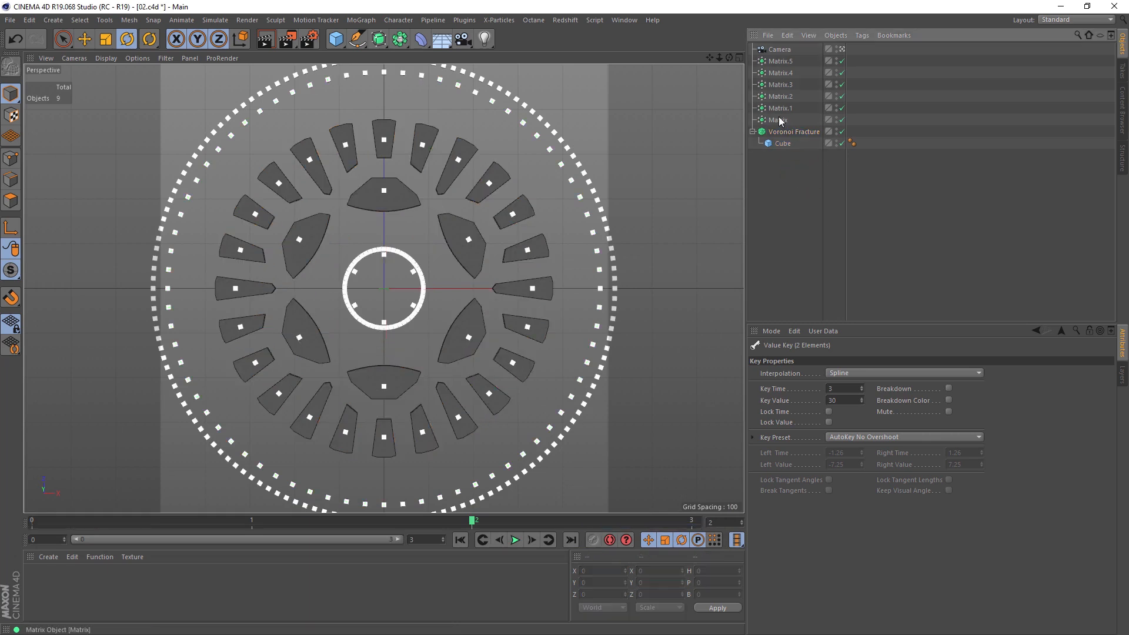
# Try simpler pattern variations at frame 0 by toggling individual Matrix objects, leaving Matrix.5 and Matrix.1 disabled
pyautogui.click(779, 121)
pyautogui.click(780, 109)
pyautogui.click(783, 122)
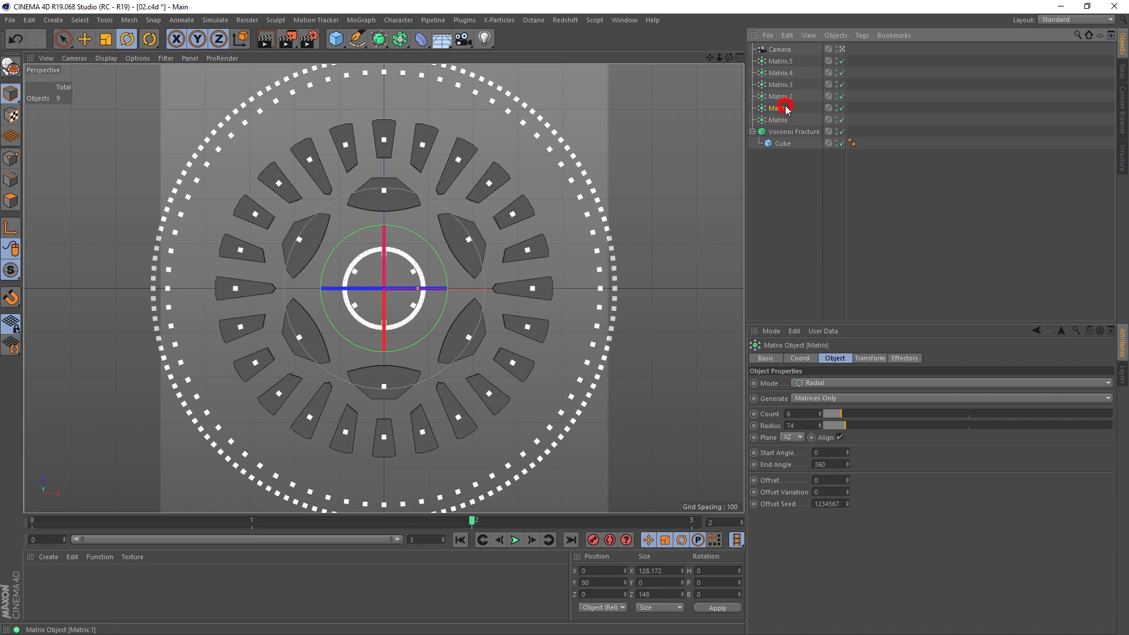
pyautogui.click(783, 62)
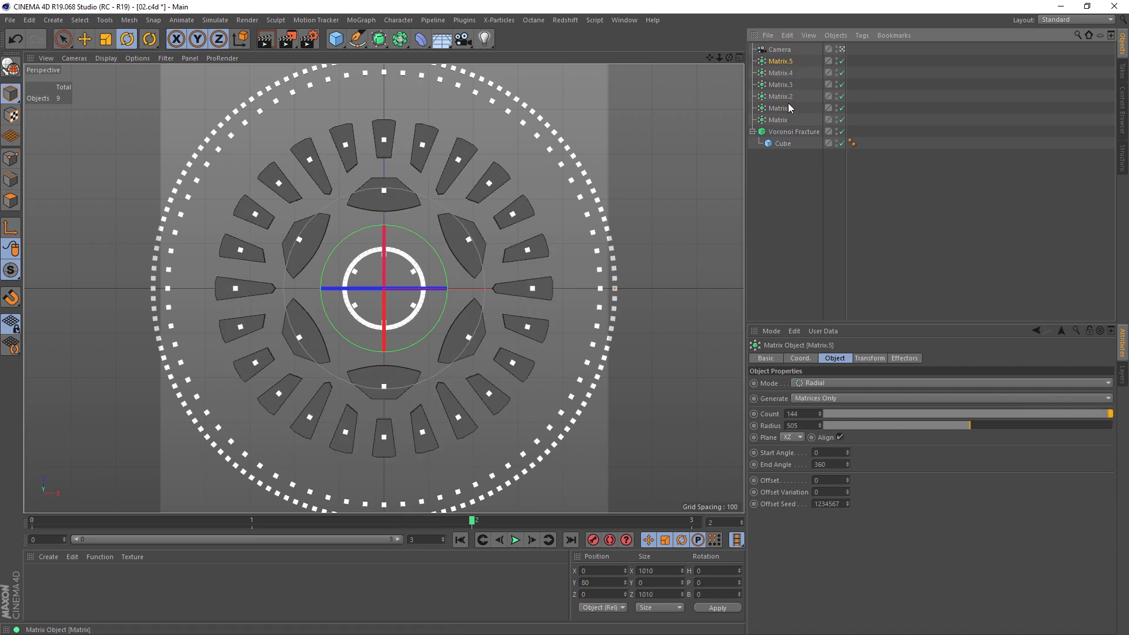
pyautogui.click(843, 62)
pyautogui.moveTo(417, 520); pyautogui.dragTo(35, 518)
pyautogui.click(842, 73)
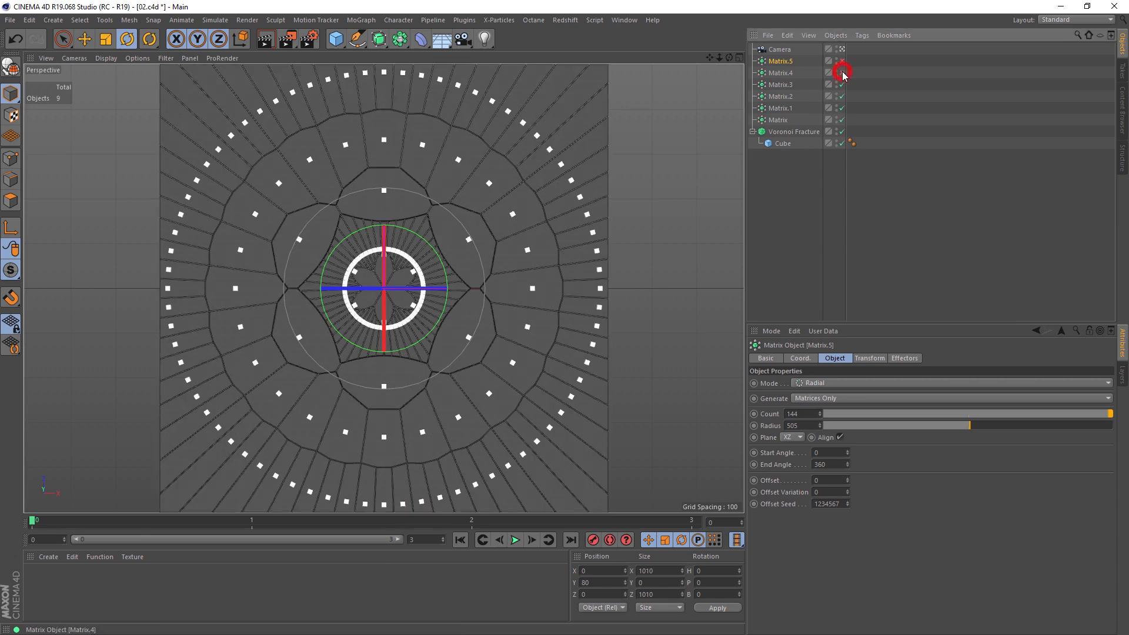
pyautogui.click(843, 97)
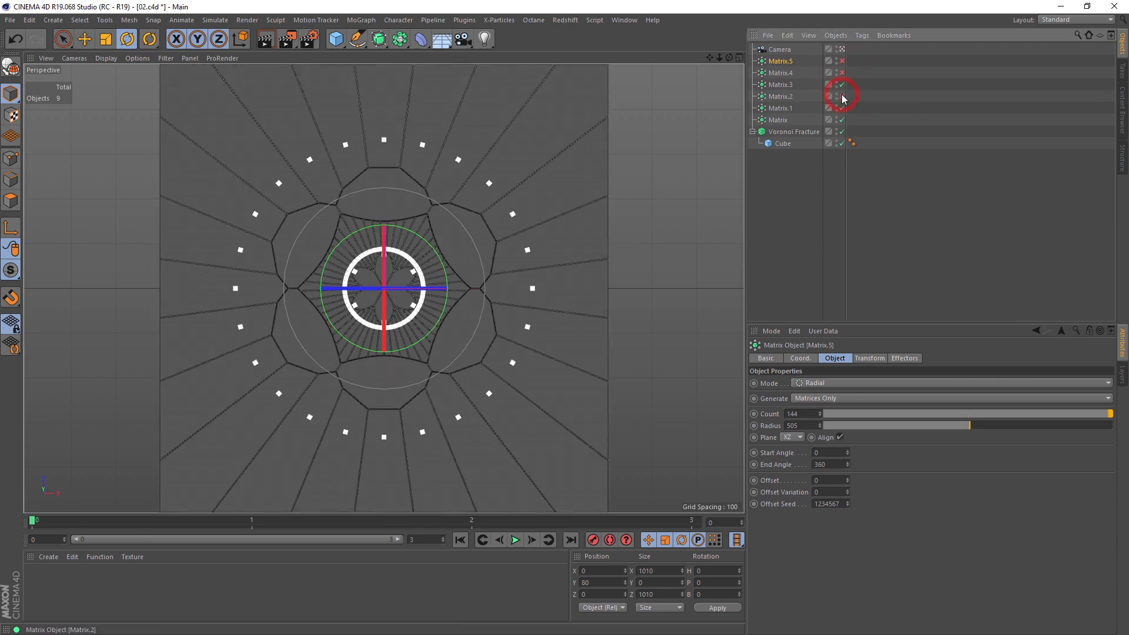
pyautogui.click(842, 97)
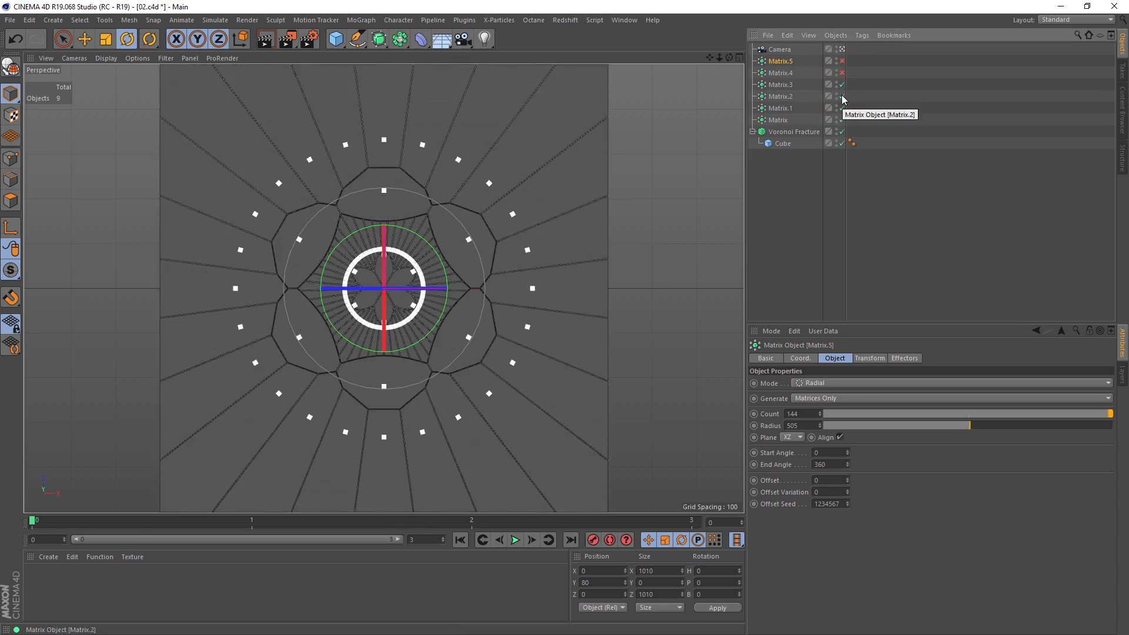
pyautogui.click(842, 108)
pyautogui.click(843, 73)
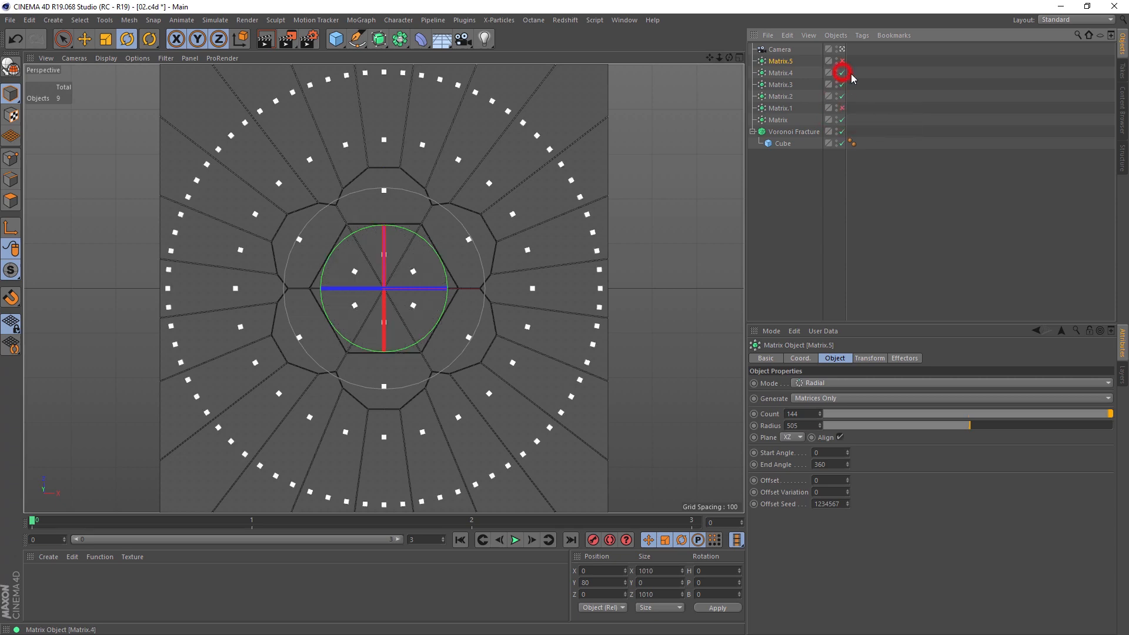
pyautogui.click(889, 82)
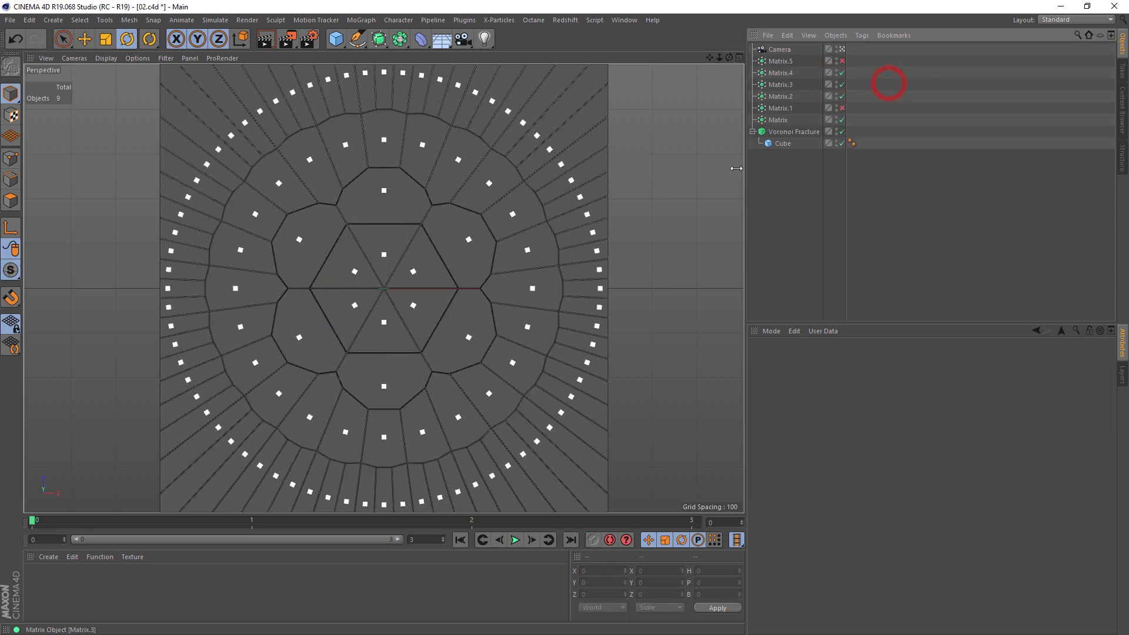
# Compare the counts of Matrix, Matrix.1 and Matrix.2, and set the Matrix.1 count to 6*8
pyautogui.click(782, 120)
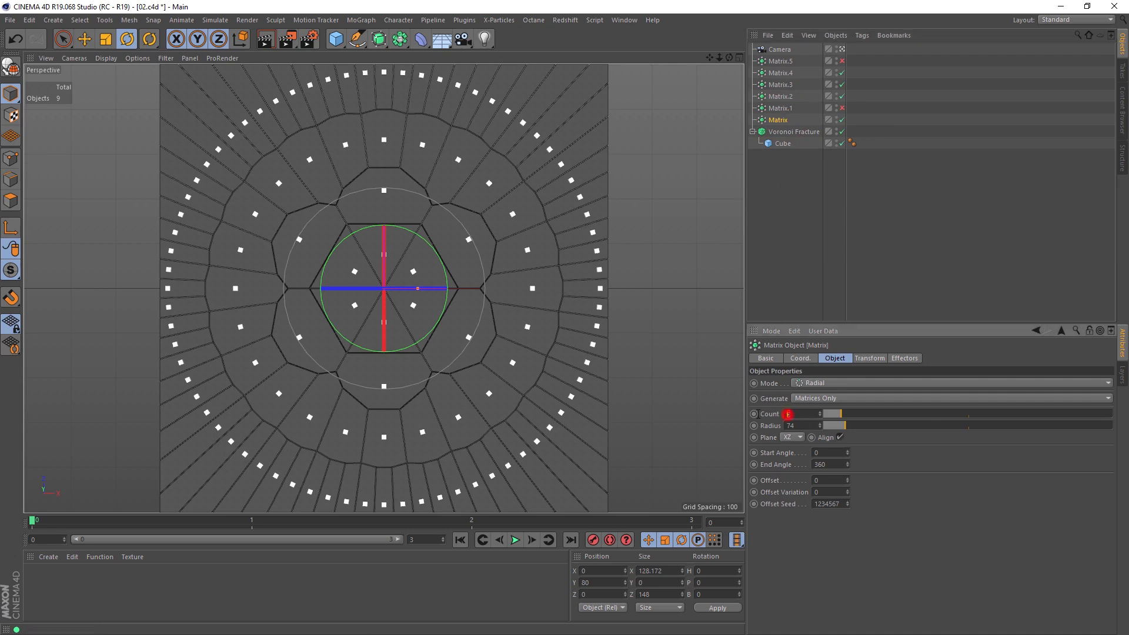
pyautogui.click(780, 108)
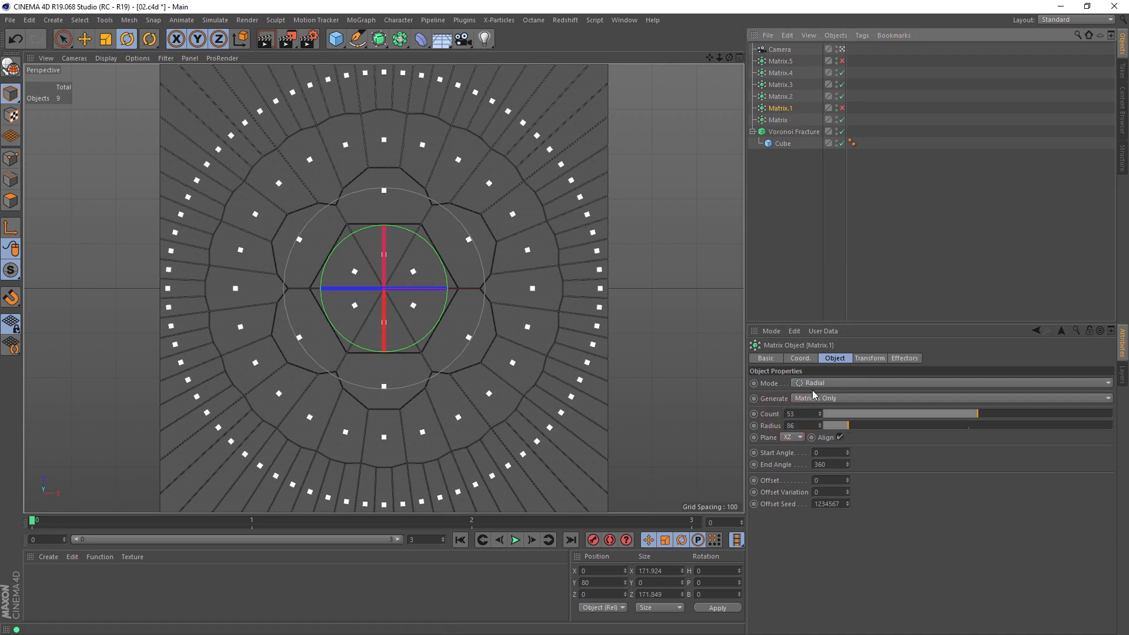
pyautogui.click(778, 97)
pyautogui.click(778, 120)
pyautogui.click(775, 110)
pyautogui.click(777, 96)
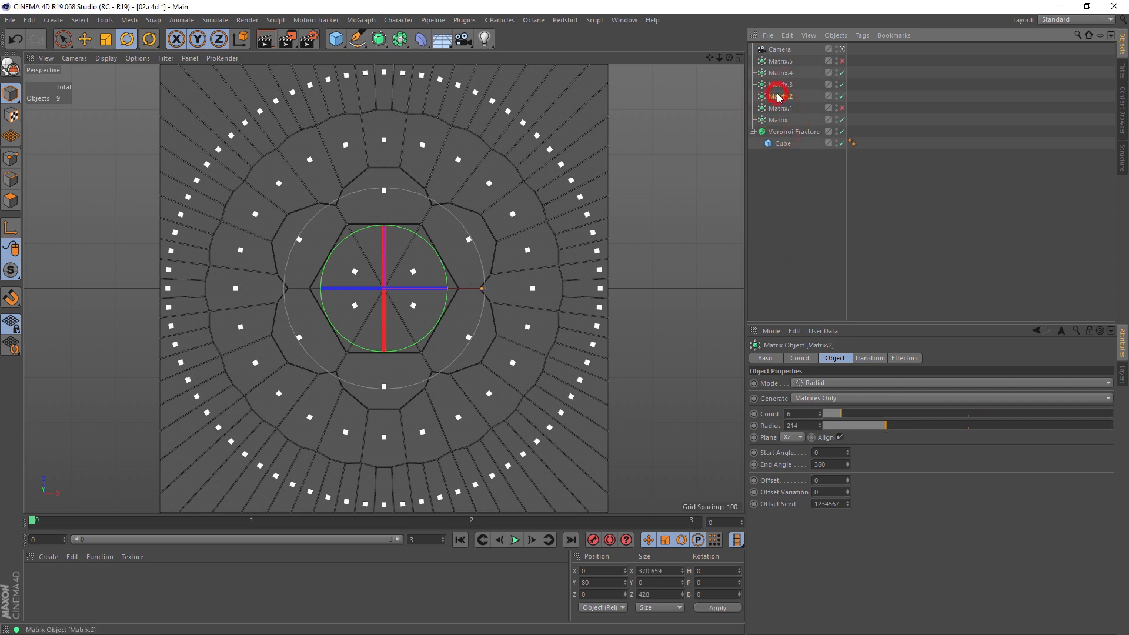
pyautogui.click(779, 108)
pyautogui.moveTo(806, 411); pyautogui.dragTo(715, 406)
pyautogui.write('6+')
pyautogui.press('BackSpace')
pyautogui.write('*8')
pyautogui.press('Return')
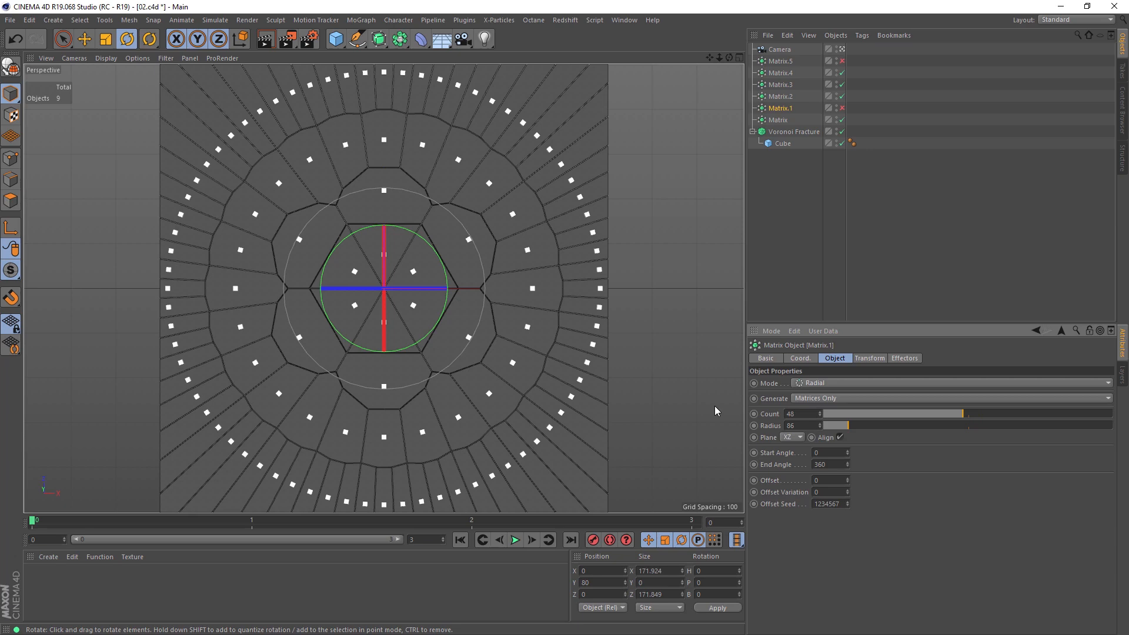
# Check whether the counts of Matrix.2 through Matrix.5 are multiples of six
pyautogui.click(789, 97)
pyautogui.click(788, 85)
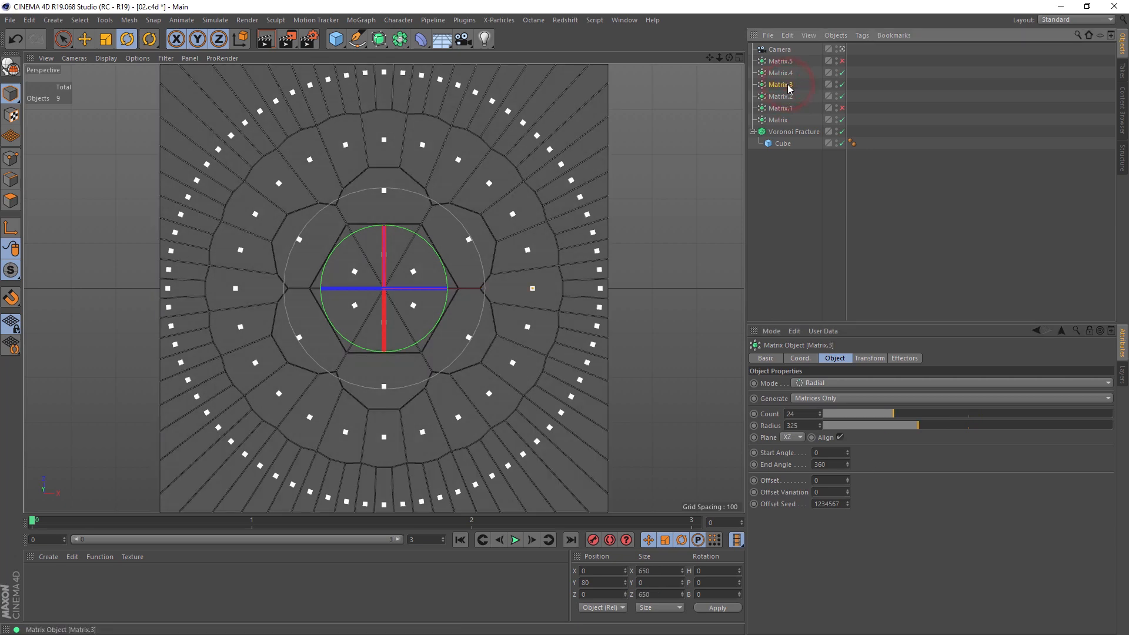
pyautogui.doubleClick(794, 414)
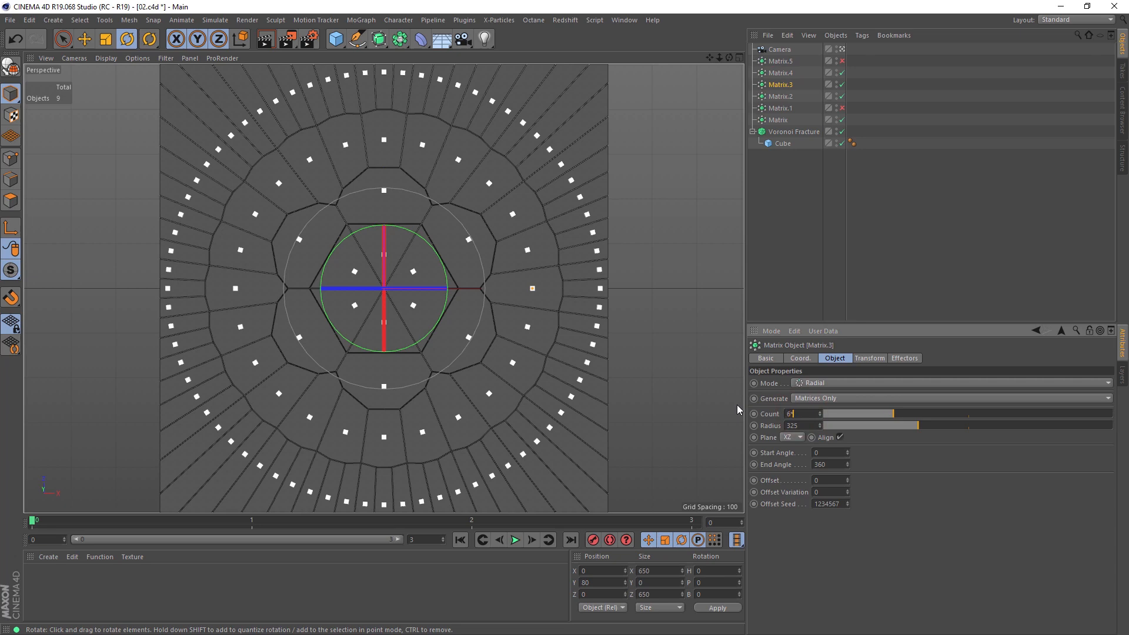
pyautogui.click(781, 73)
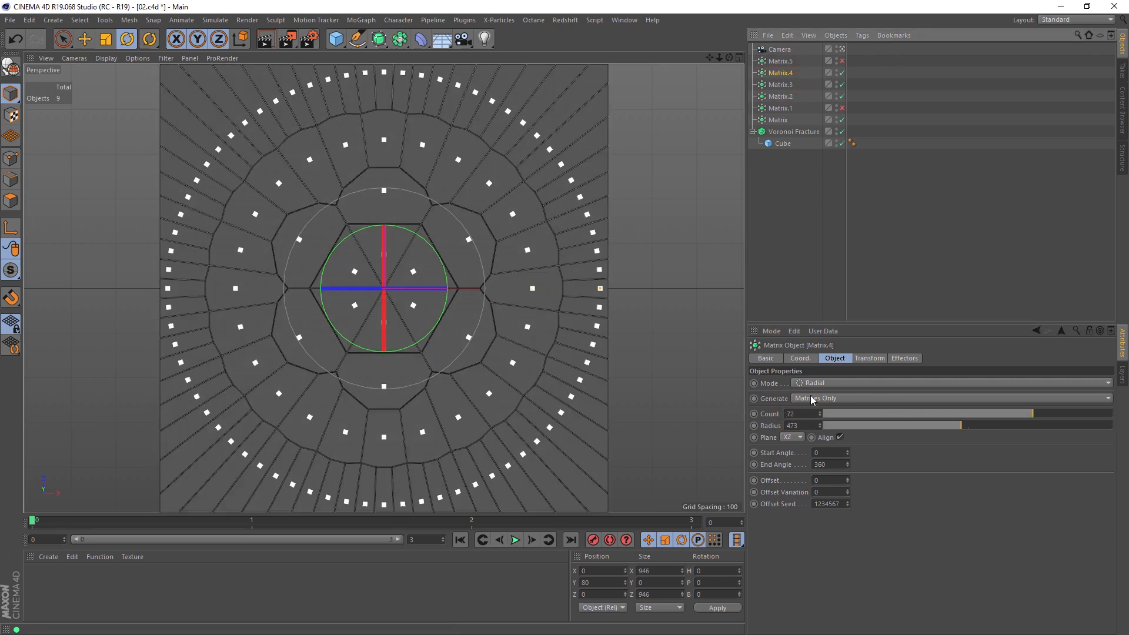
pyautogui.click(781, 62)
# Re-enable Matrix.1 and Matrix.5, render the frame sequence again to the Picture Viewer and close it
pyautogui.click(843, 108)
pyautogui.click(843, 61)
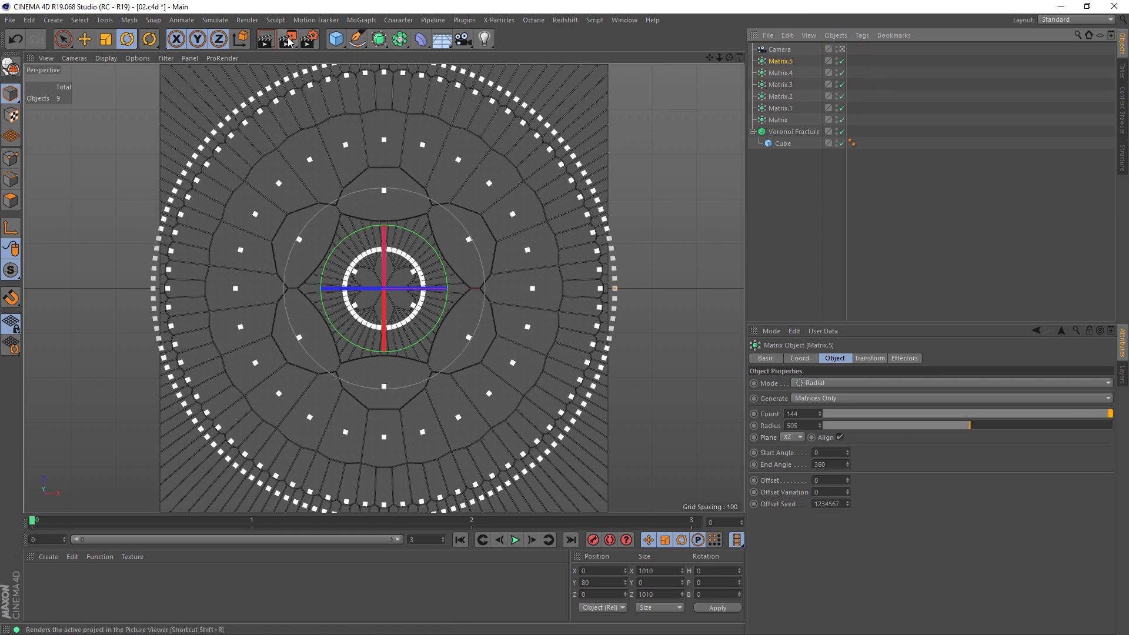
pyautogui.click(288, 42)
pyautogui.click(521, 367)
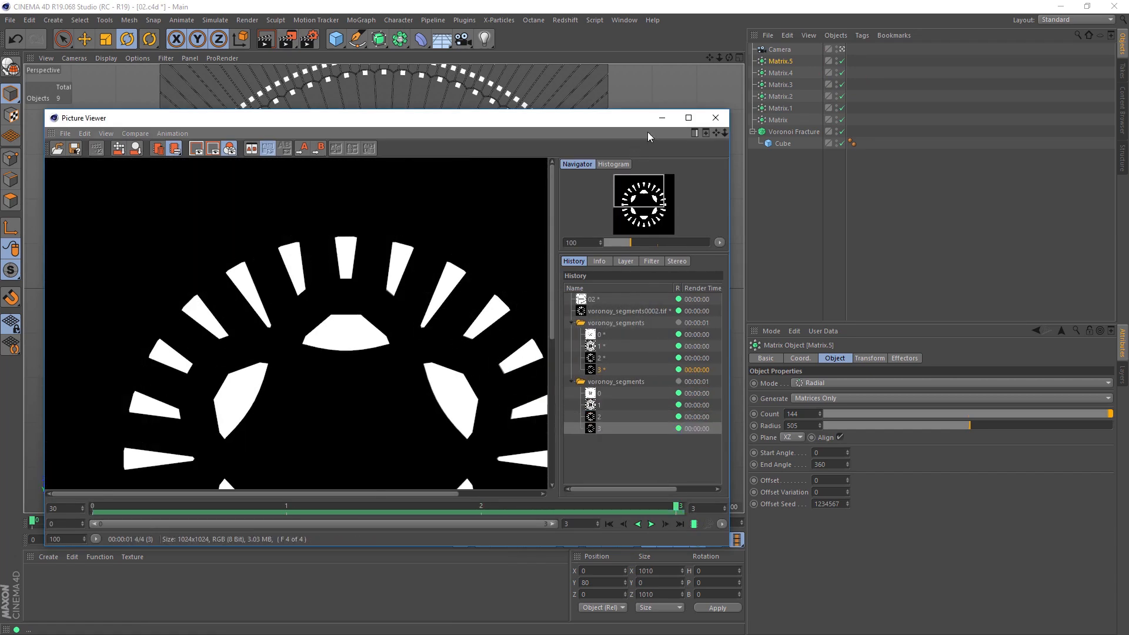
pyautogui.click(715, 118)
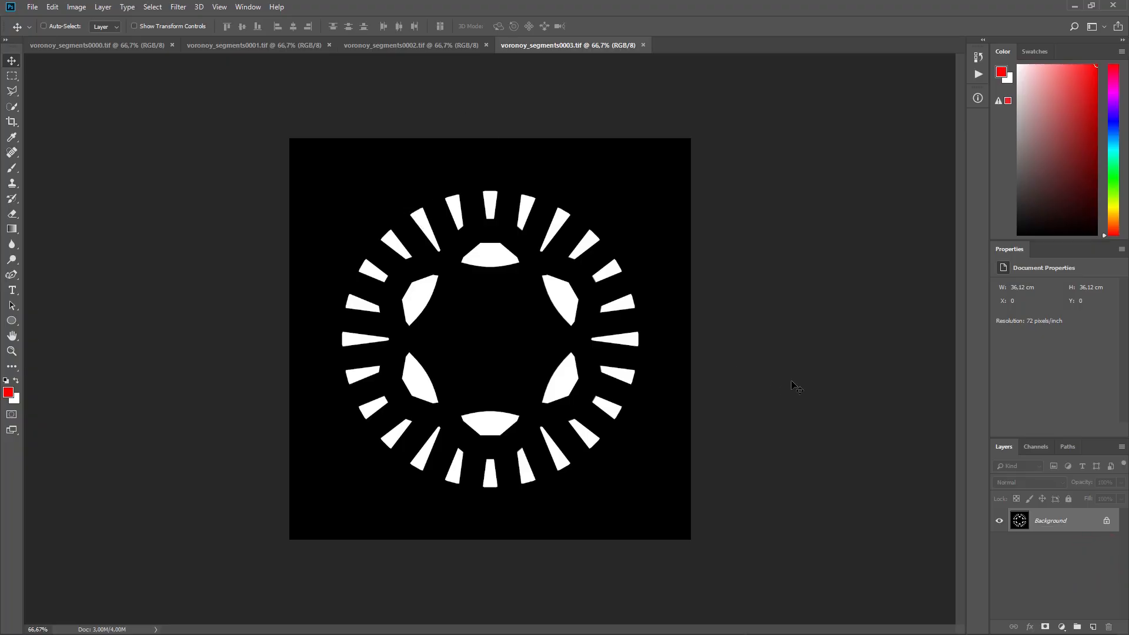
# In Photoshop, copy the alpha-selected shapes of voronoy_segments0003.tif into voronoy_segments0000.tif as a new layer and close the source file
pyautogui.click(1036, 446)
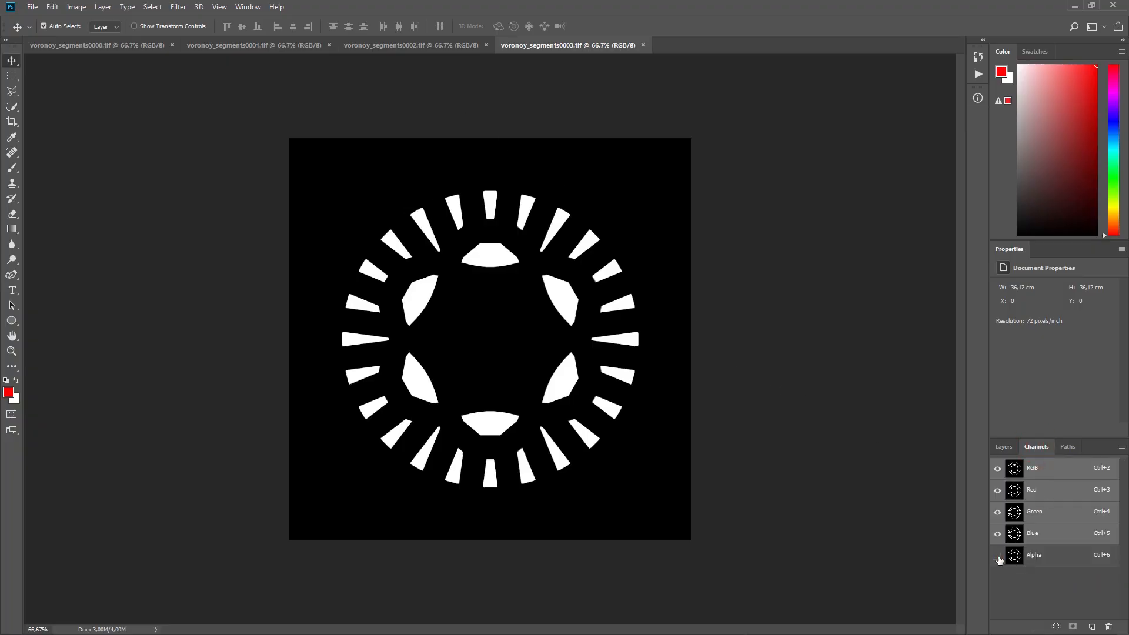
pyautogui.click(998, 555)
pyautogui.keyDown('ctrl'); pyautogui.click(1014, 555); pyautogui.keyUp('ctrl')
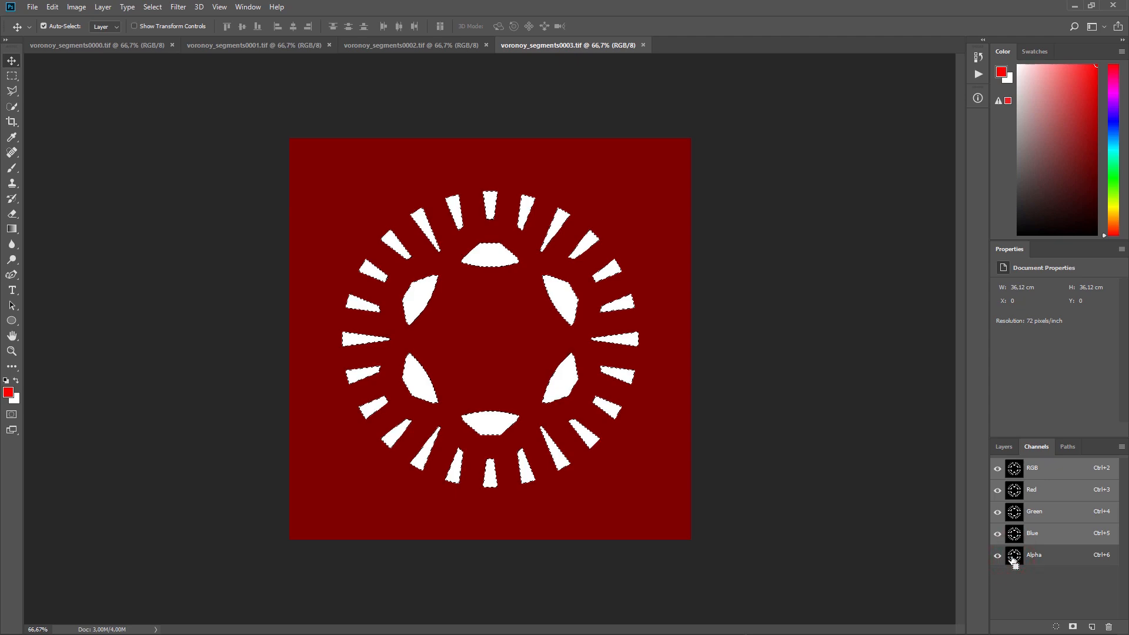
pyautogui.click(1004, 447)
pyautogui.click(1036, 521)
pyautogui.click(77, 46)
pyautogui.hotkey('ctrl', 'v')
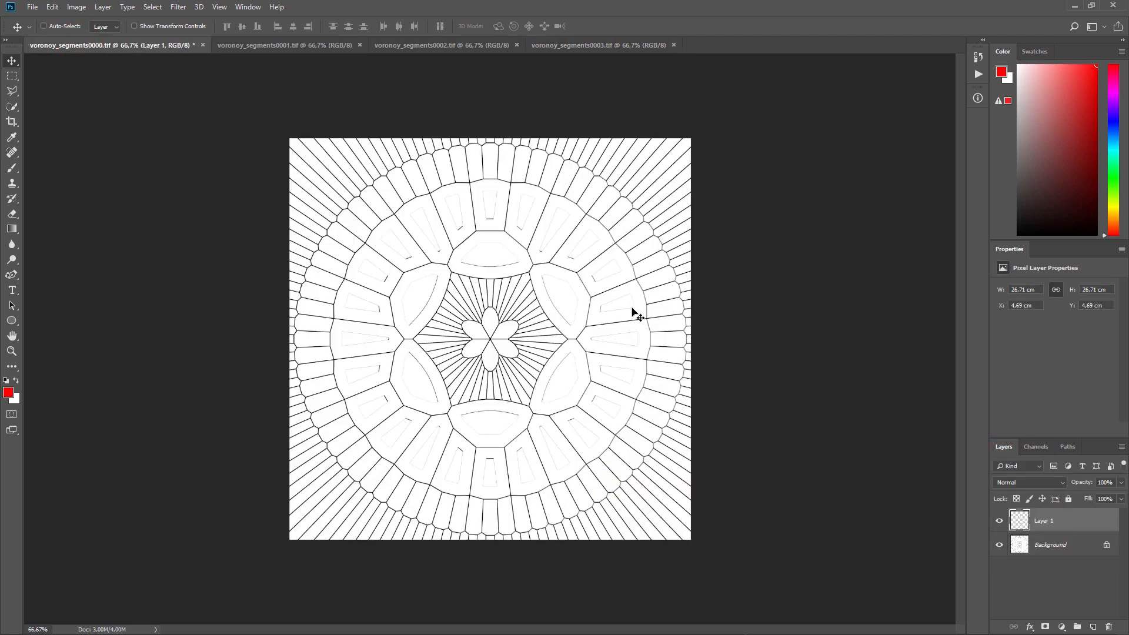
pyautogui.click(589, 49)
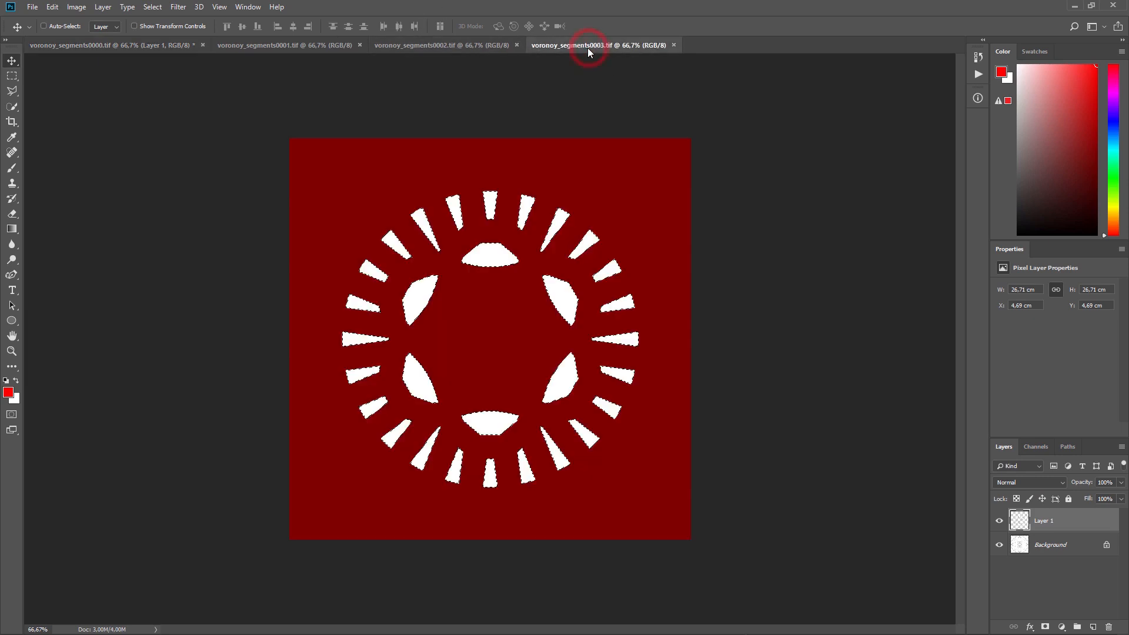
pyautogui.hotkey('ctrl', 'w')
# Copy the alpha-selected shapes of voronoy_segments0002.tif into voronoy_segments0000.tif as another layer and close the source file
pyautogui.click(499, 45)
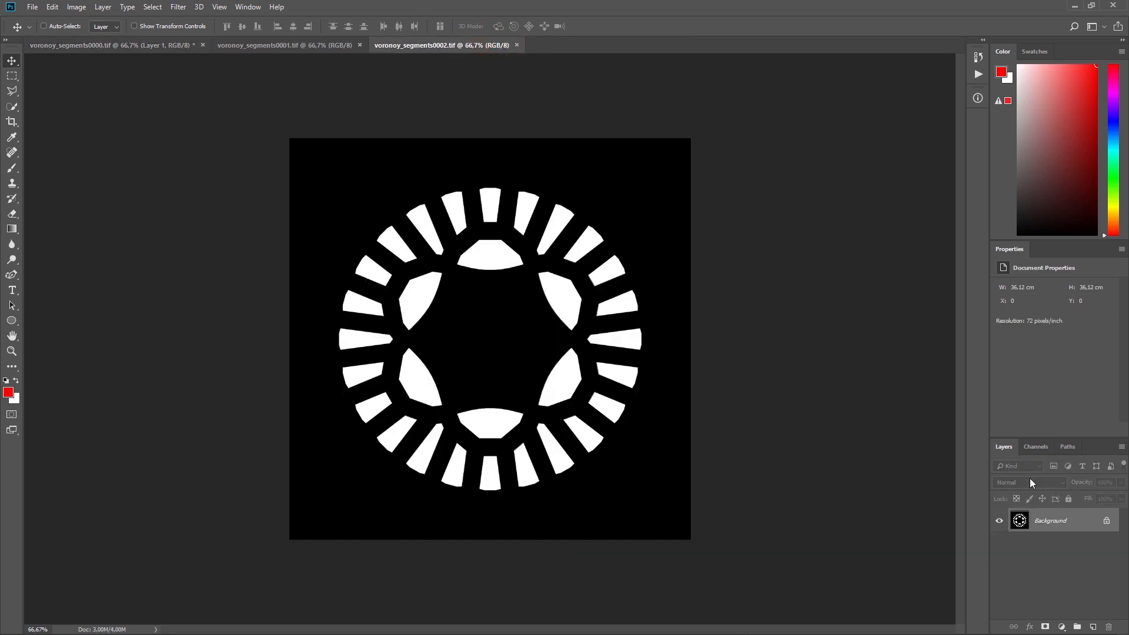
pyautogui.click(1036, 447)
pyautogui.keyDown('ctrl'); pyautogui.click(1017, 561); pyautogui.keyUp('ctrl')
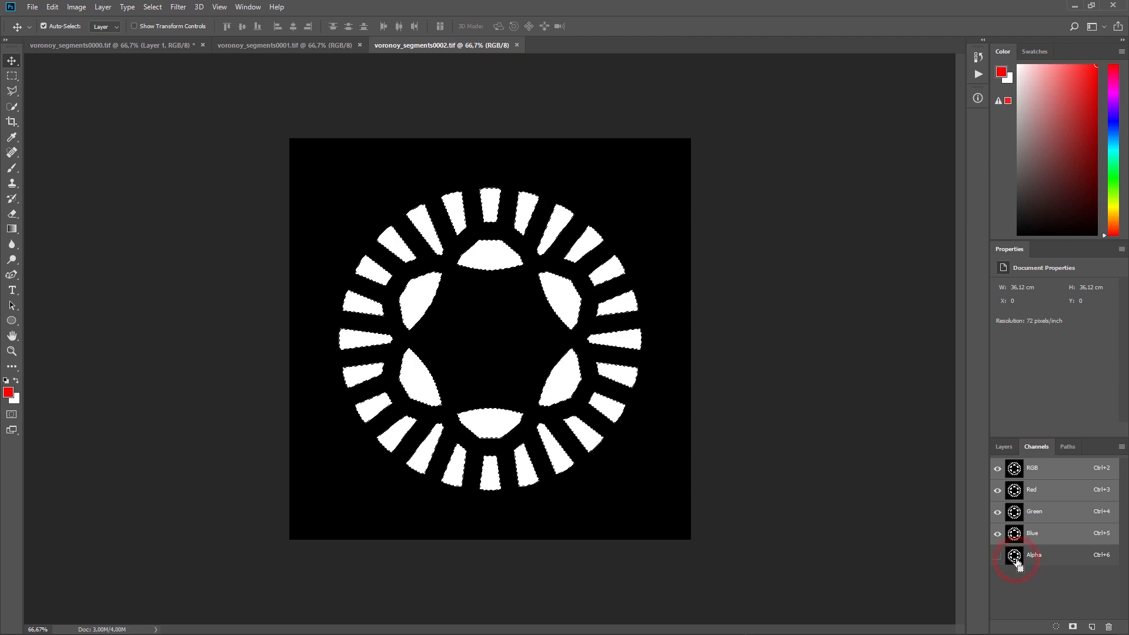
pyautogui.click(1004, 447)
pyautogui.click(1047, 516)
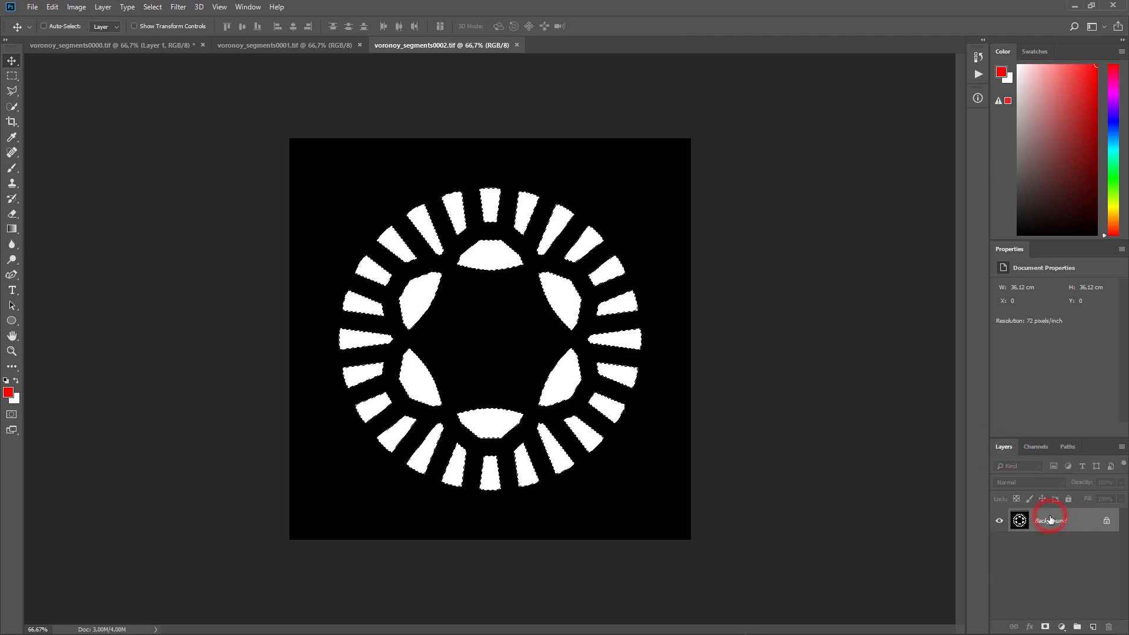
pyautogui.click(79, 46)
pyautogui.hotkey('ctrl', 'v')
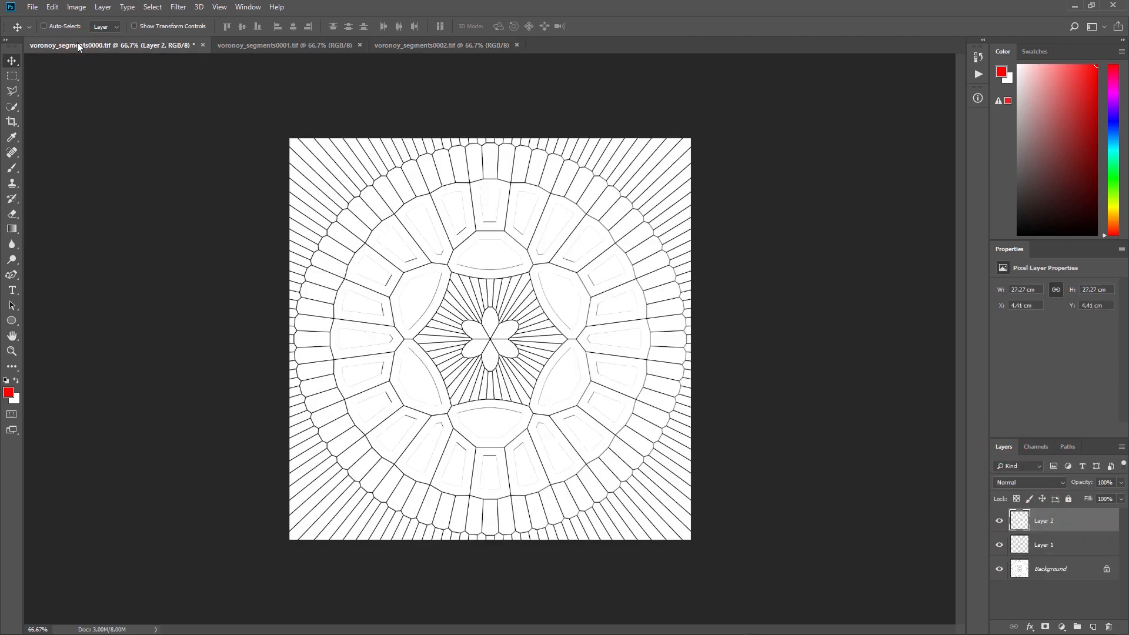
pyautogui.click(435, 47)
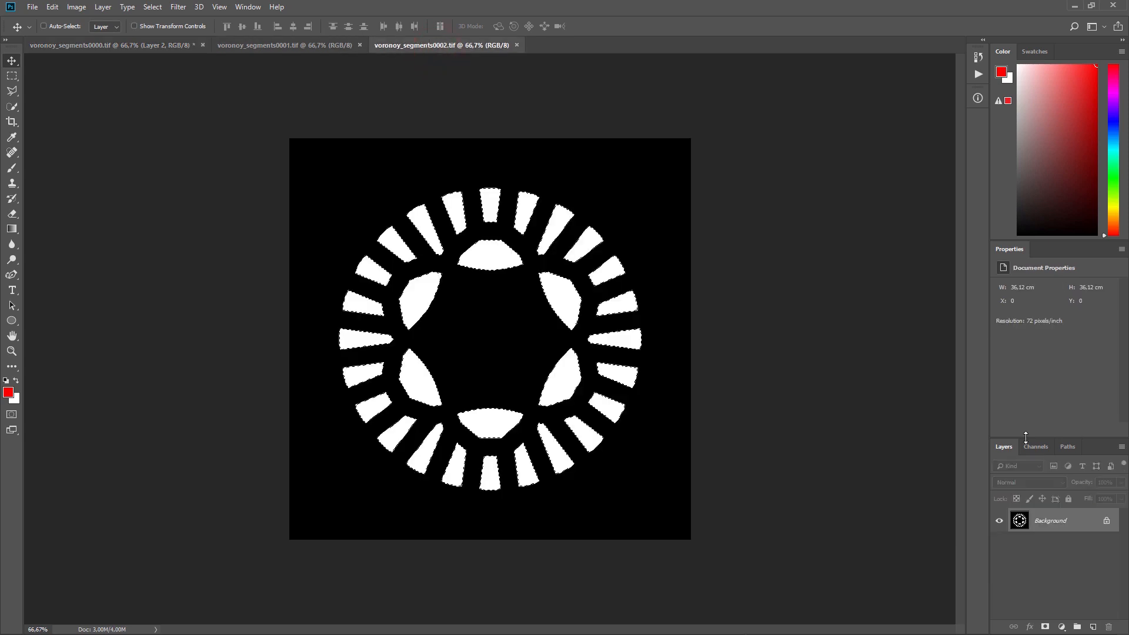
pyautogui.hotkey('ctrl', 'w')
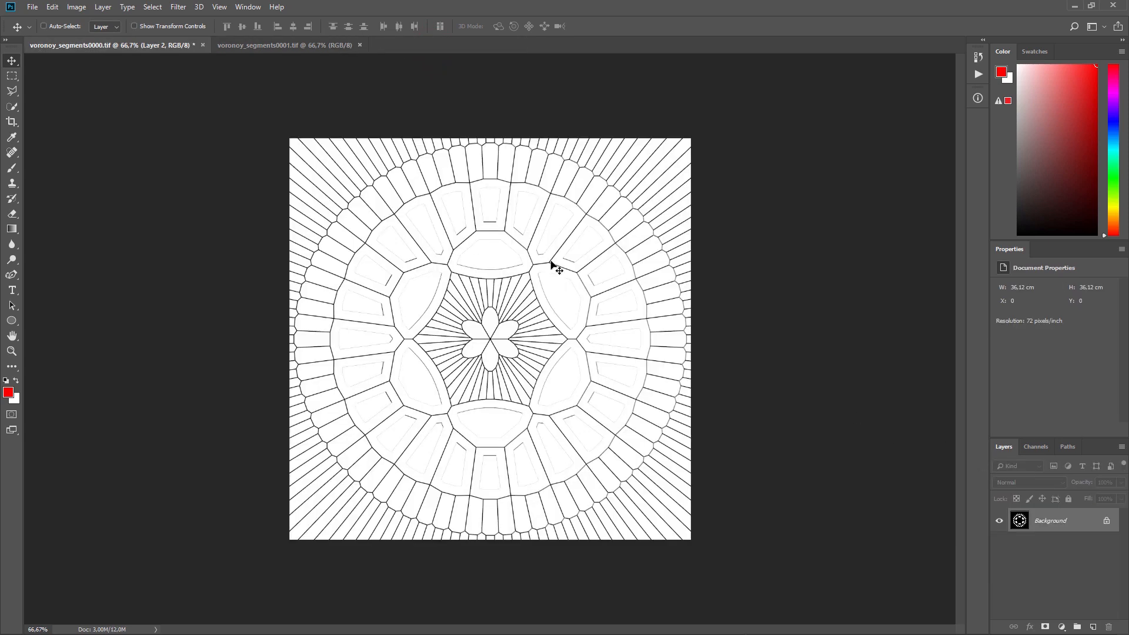
# Copy the alpha-selected shapes of voronoy_segments0001.tif into voronoy_segments0000.tif as a third new layer and close the source file
pyautogui.click(264, 46)
pyautogui.click(1036, 448)
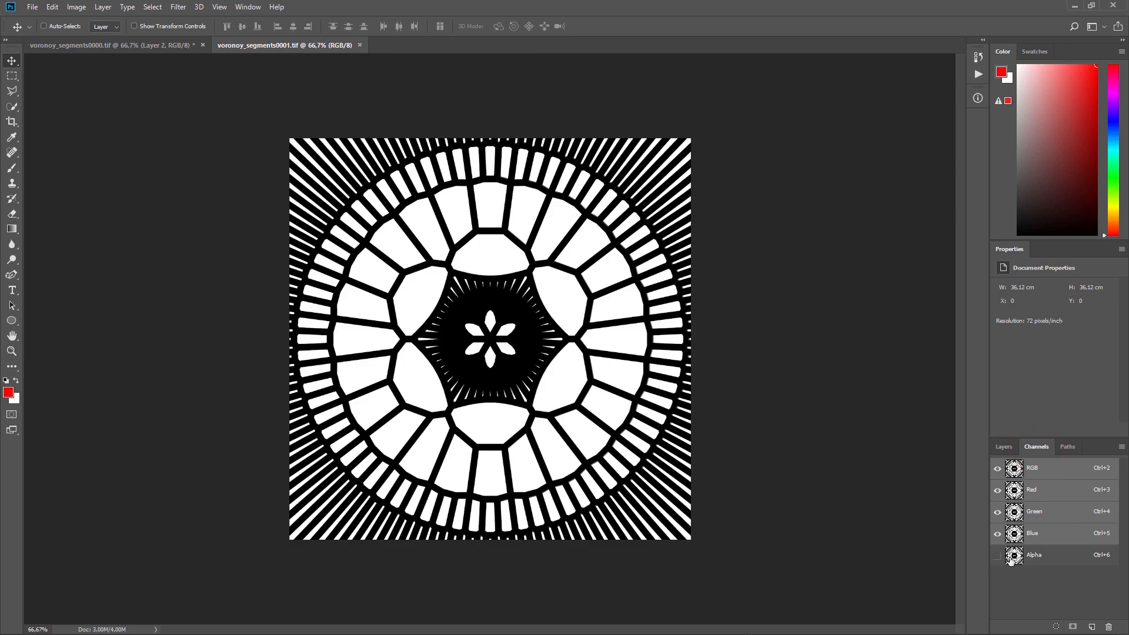
pyautogui.keyDown('ctrl'); pyautogui.click(1028, 560); pyautogui.keyUp('ctrl')
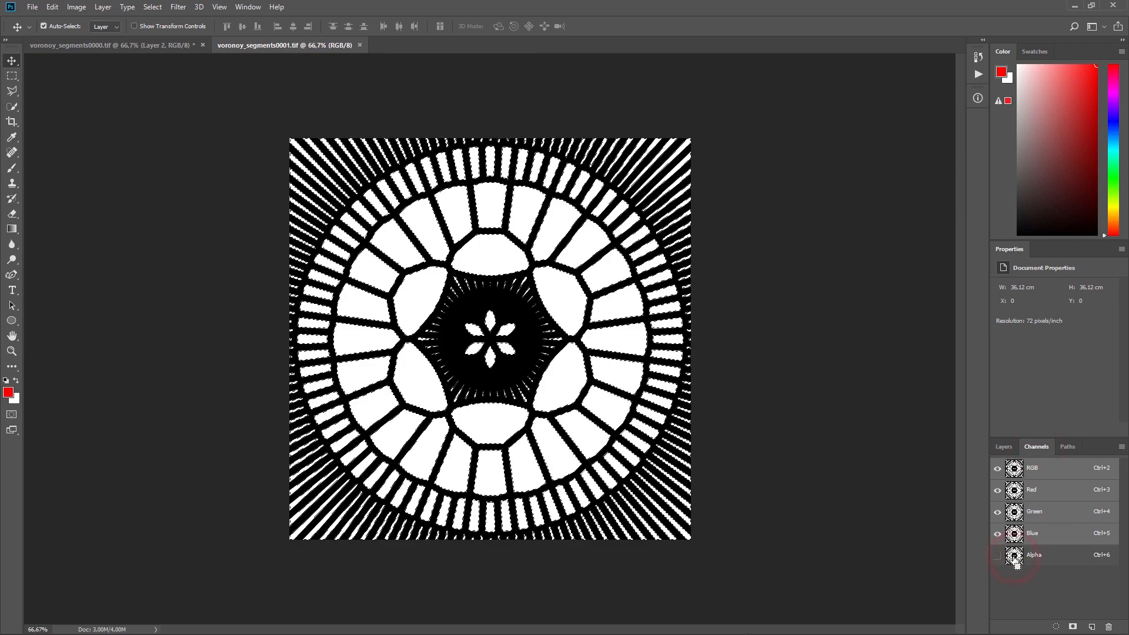
pyautogui.click(1004, 447)
pyautogui.click(1044, 521)
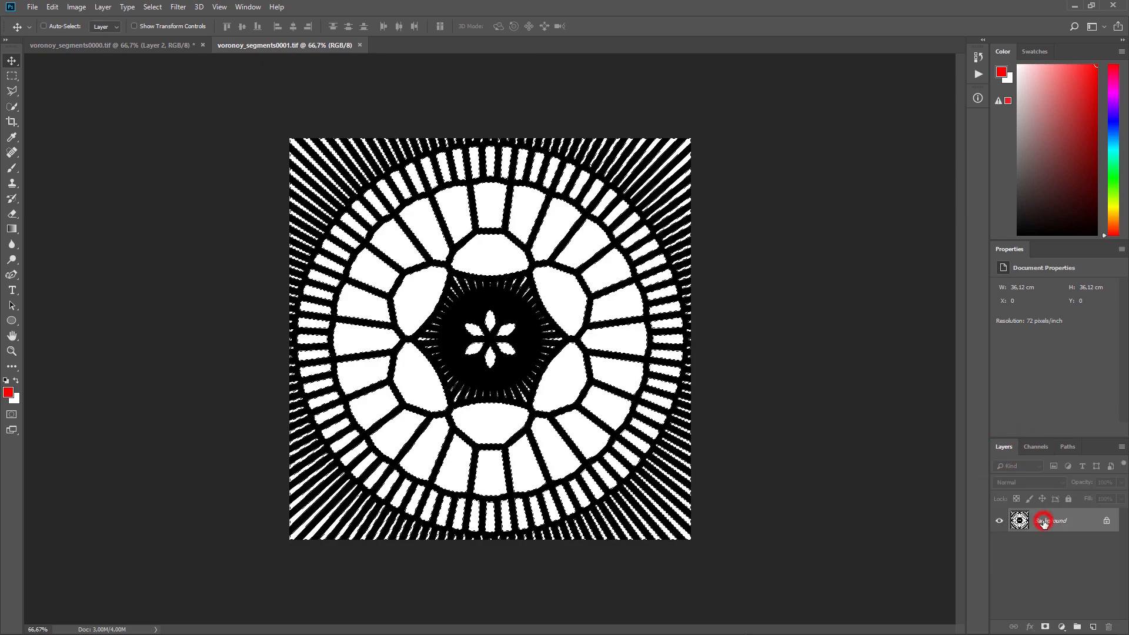
pyautogui.click(150, 46)
pyautogui.click(360, 45)
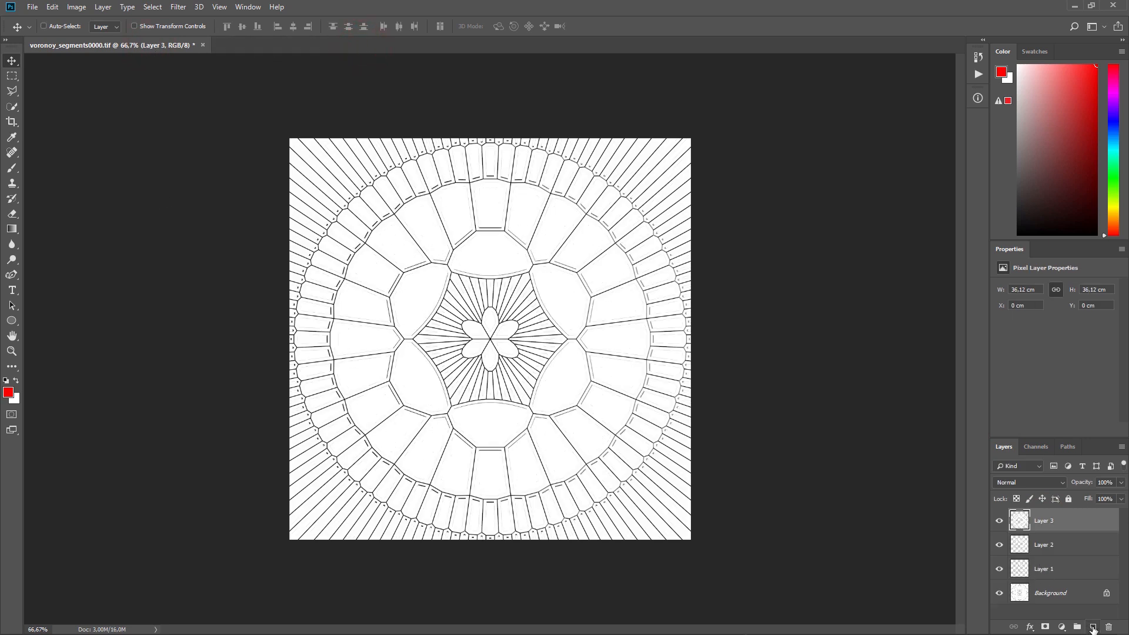
# Add a red (#ff0000) Solid Color fill layer above Layer 3 and clip it to that layer
pyautogui.click(1062, 627)
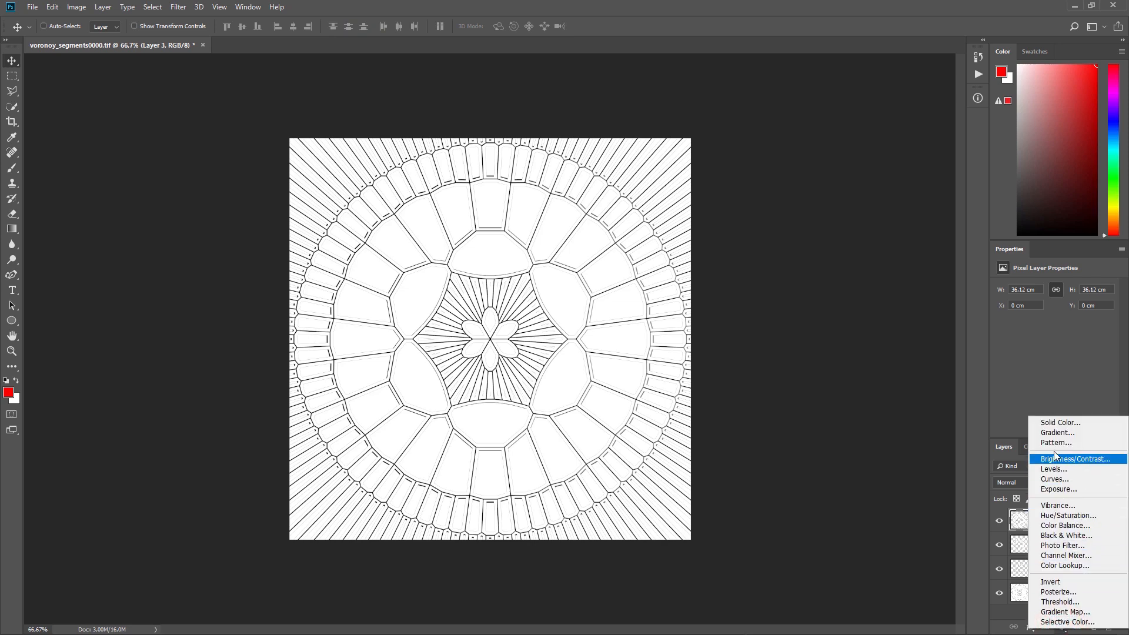
pyautogui.click(1064, 425)
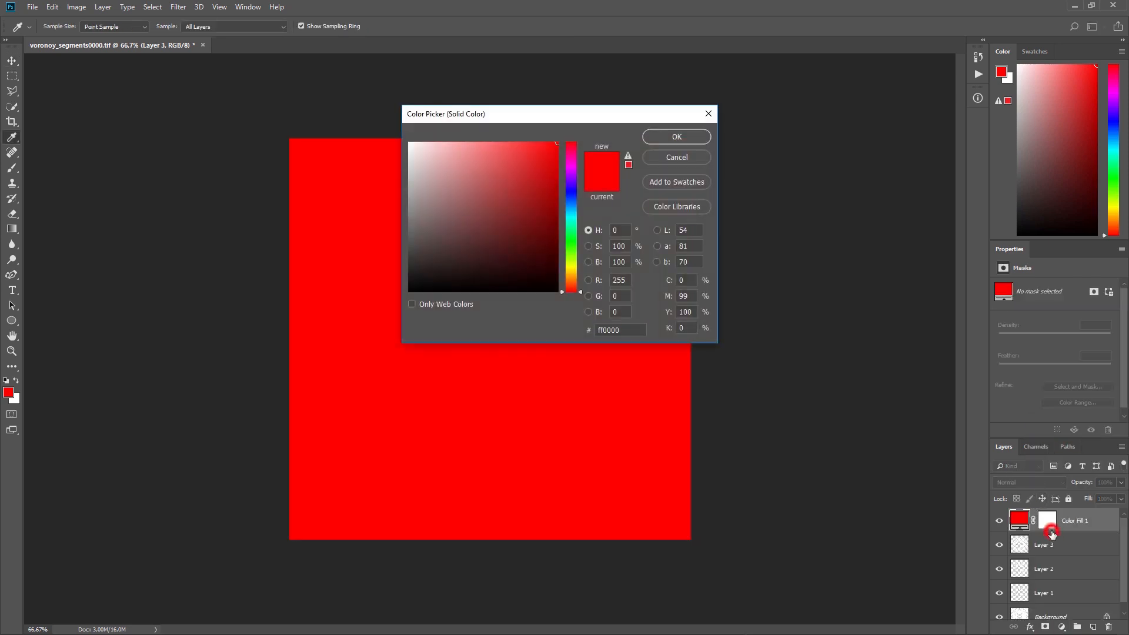
pyautogui.click(663, 139)
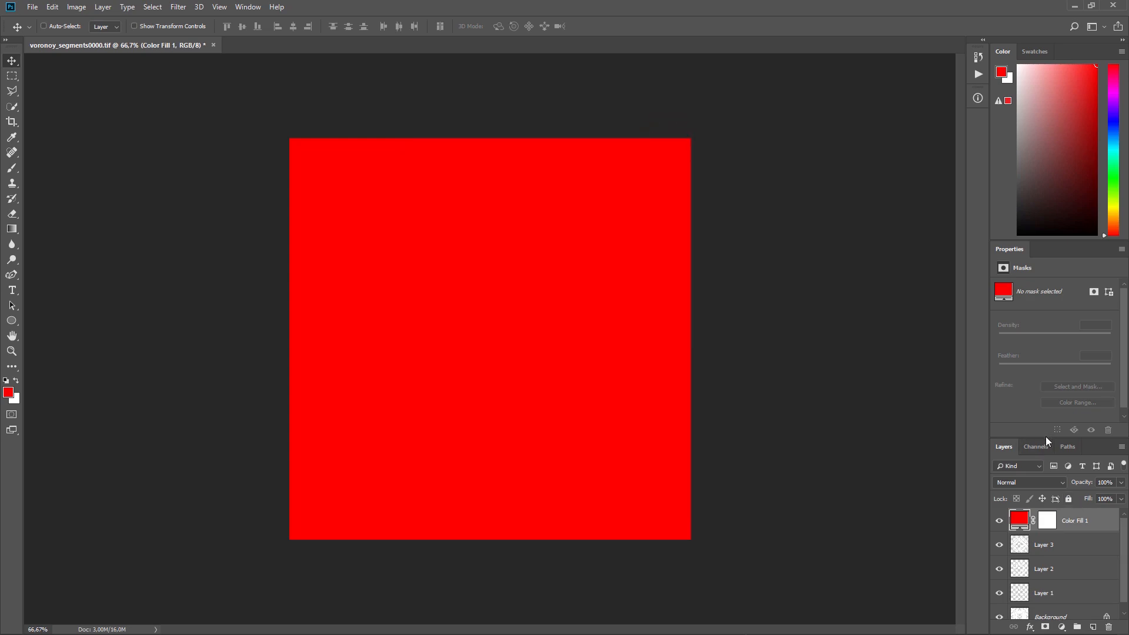
pyautogui.moveTo(1046, 438); pyautogui.dragTo(1045, 318)
pyautogui.keyDown('alt'); pyautogui.click(1063, 412); pyautogui.keyUp('alt')
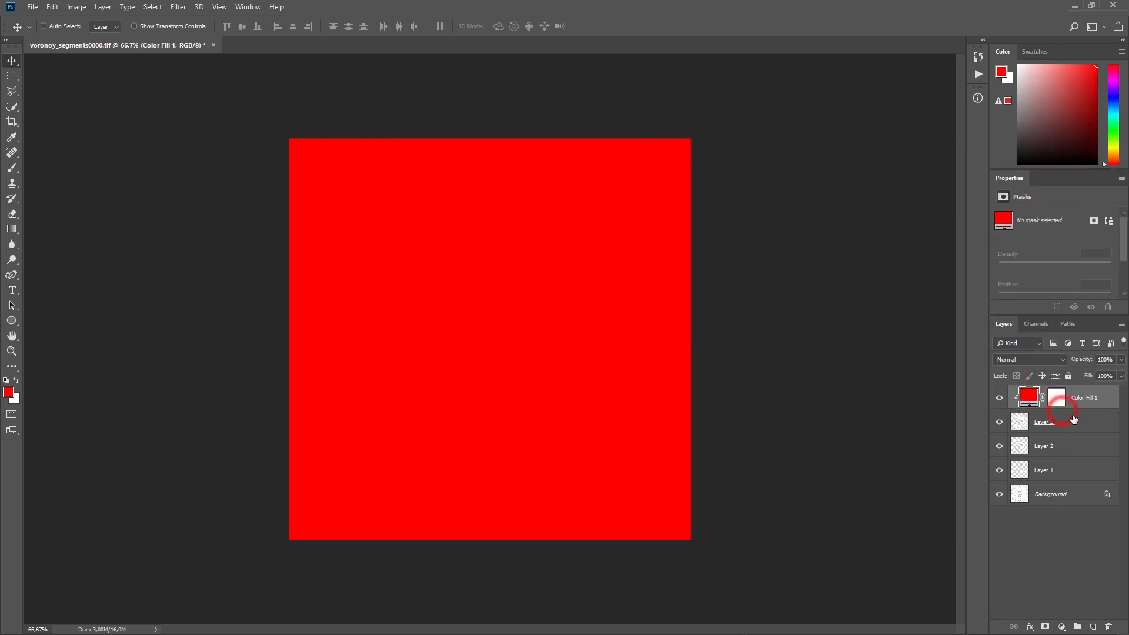
pyautogui.moveTo(1090, 403)
pyautogui.mouseDown()
pyautogui.moveTo(1082, 433)
pyautogui.moveTo(1078, 396)
pyautogui.moveTo(1076, 406)
pyautogui.mouseUp()
pyautogui.keyDown('alt'); pyautogui.click(1075, 408); pyautogui.keyUp('alt')
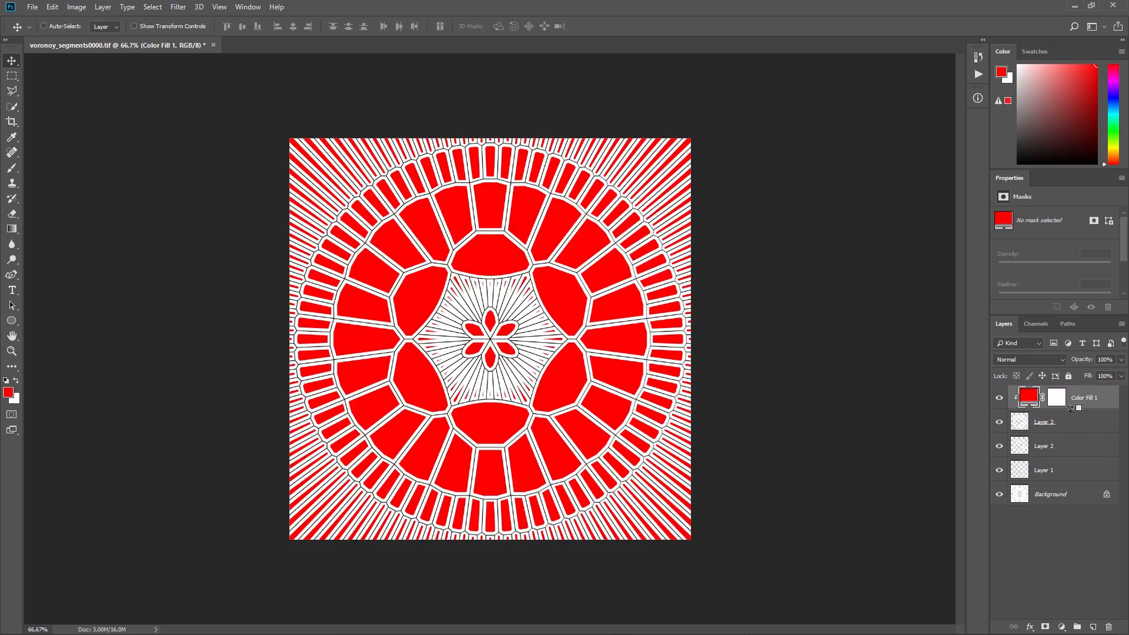
# Duplicate the red color fill above Layer 2 and above Layer 1, clipping each copy to the layer beneath it
pyautogui.keyDown('alt'); pyautogui.moveTo(1085, 406); pyautogui.dragTo(1080, 479); pyautogui.keyUp('alt')
pyautogui.keyDown('alt'); pyautogui.click(1065, 458); pyautogui.keyUp('alt')
pyautogui.keyDown('alt'); pyautogui.click(1076, 506); pyautogui.keyUp('alt')
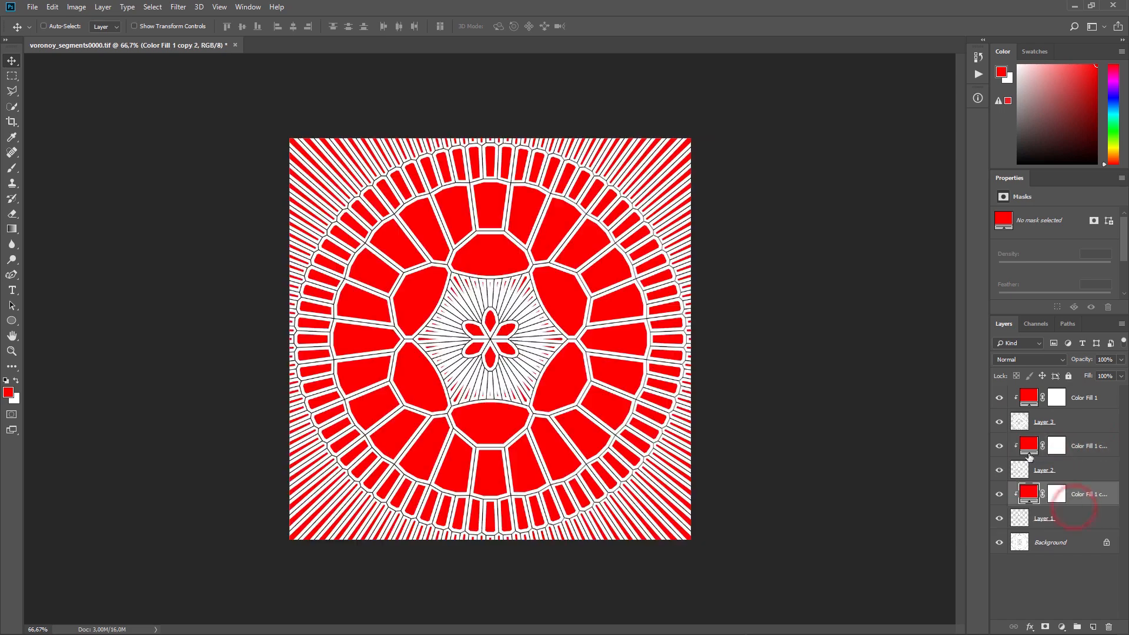
# Choose a blue foreground color and hide all layers above the Background
pyautogui.click(1030, 447)
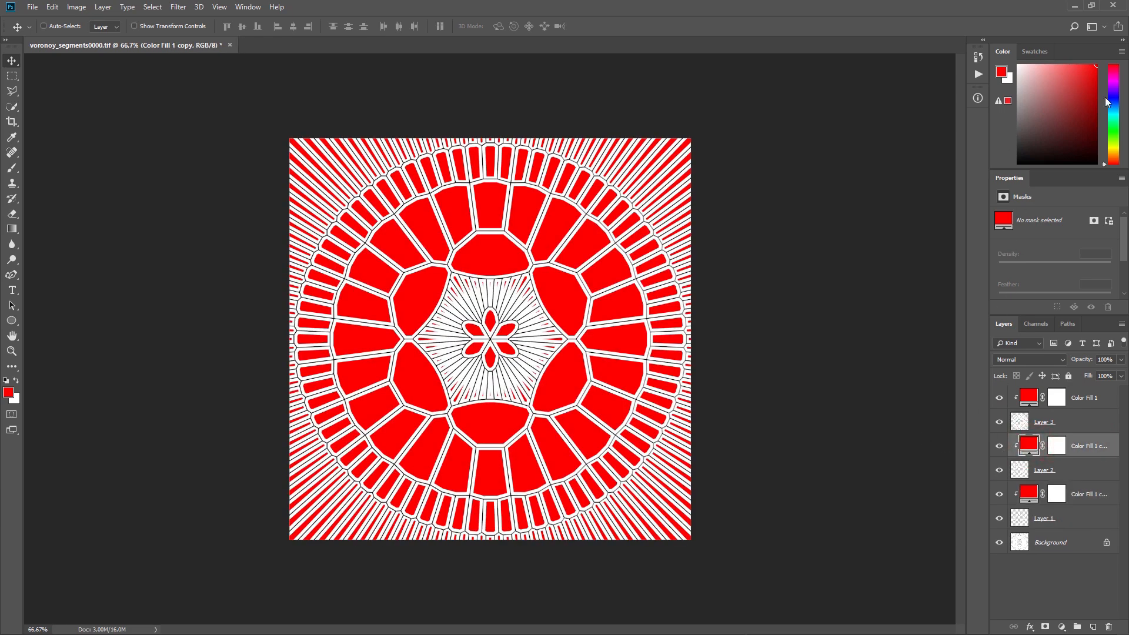
pyautogui.moveTo(1105, 103); pyautogui.dragTo(1104, 109)
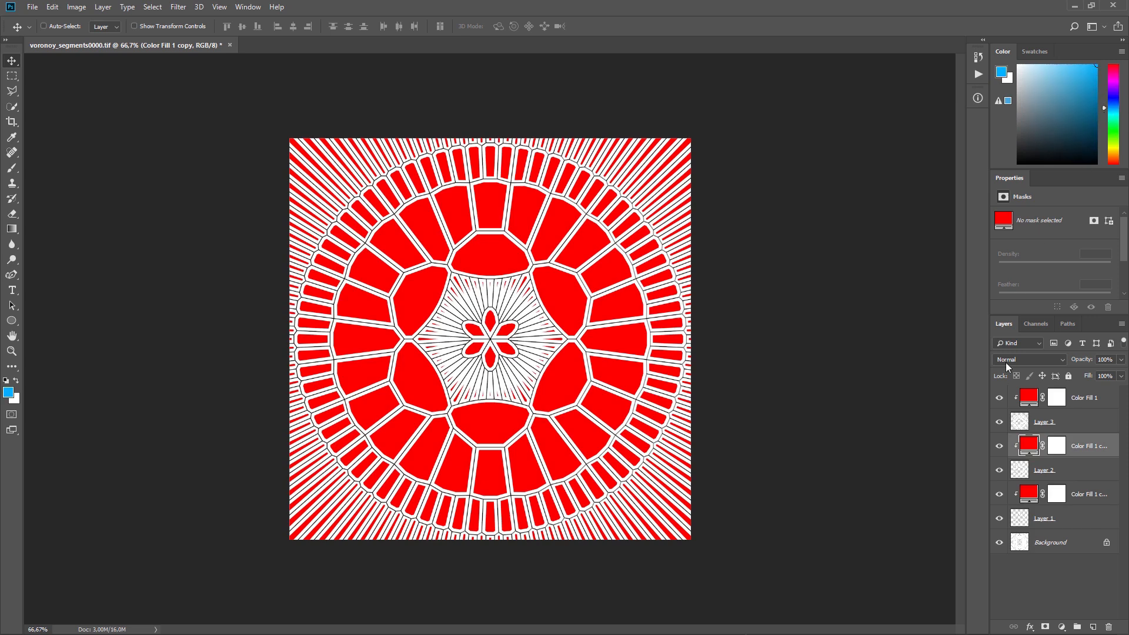
pyautogui.moveTo(999, 398); pyautogui.dragTo(999, 518)
pyautogui.click(1017, 544)
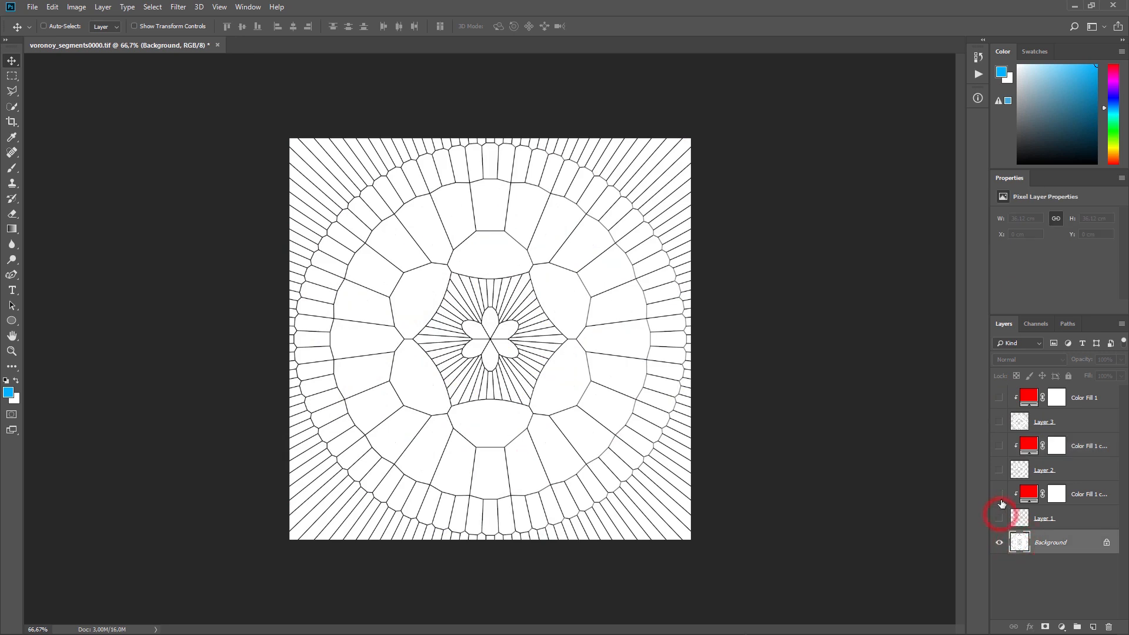
# Convert the Background into a regular layer named Layer 0 and mask it with a selection loaded from the Alpha channel
pyautogui.click(1085, 549)
pyautogui.click(664, 185)
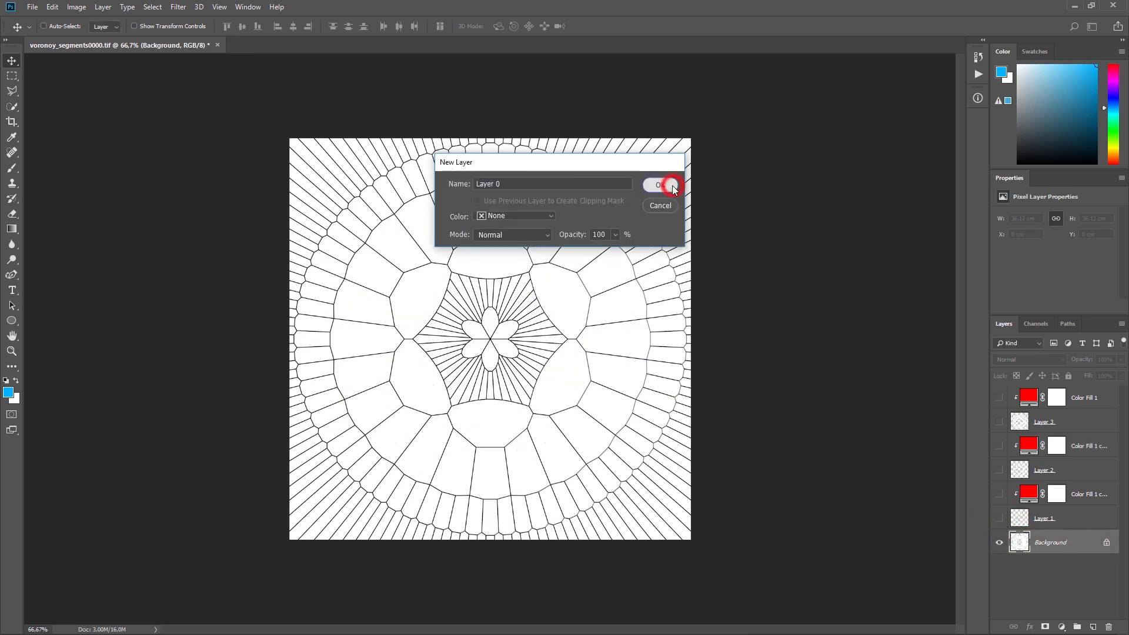
pyautogui.click(1038, 324)
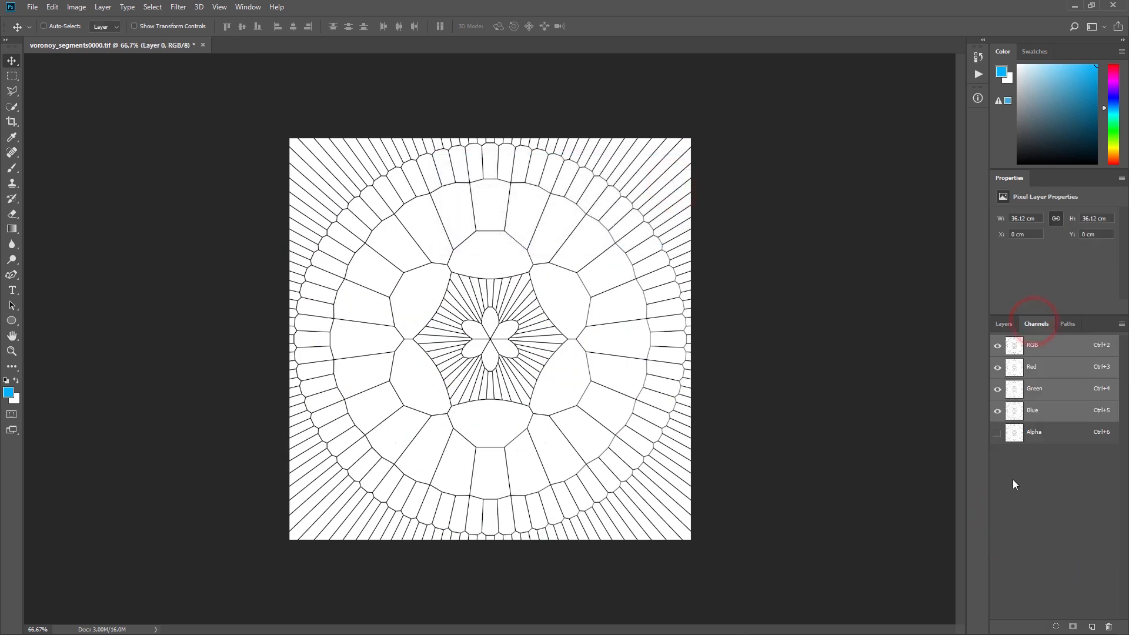
pyautogui.keyDown('ctrl'); pyautogui.click(1016, 433); pyautogui.keyUp('ctrl')
pyautogui.click(1005, 325)
pyautogui.click(1047, 538)
pyautogui.click(1045, 627)
# Clip a copy of the red color fill to Layer 0 and add a dark blue filled layer beneath Layer 0
pyautogui.keyDown('alt'); pyautogui.moveTo(1081, 494); pyautogui.dragTo(1032, 546); pyautogui.keyUp('alt')
pyautogui.keyDown('alt'); pyautogui.click(1034, 552); pyautogui.keyUp('alt')
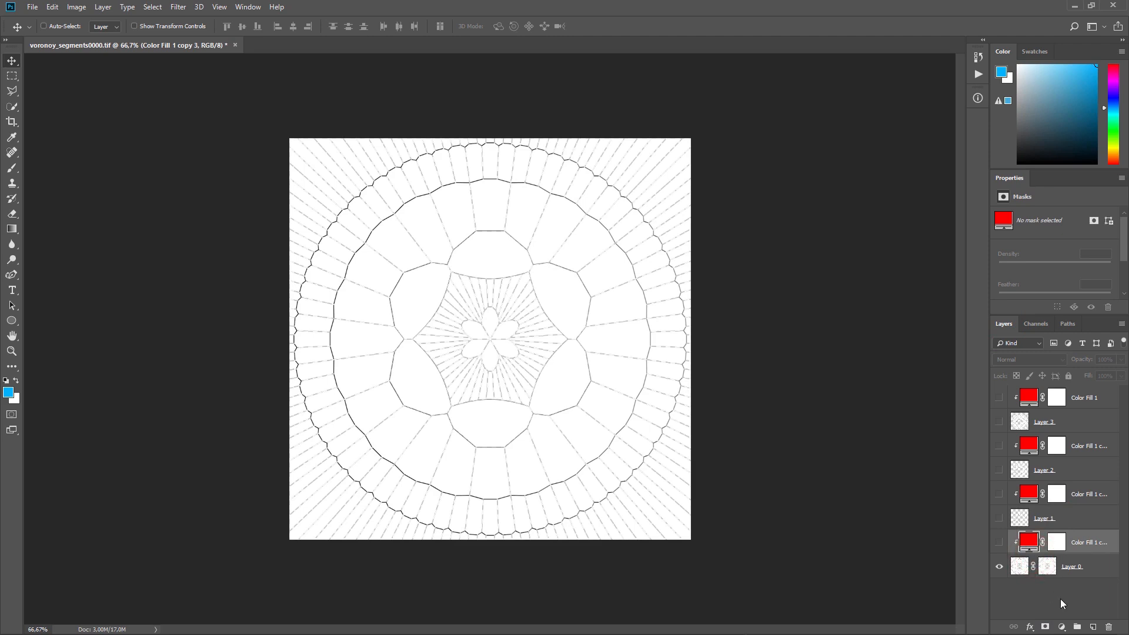
pyautogui.click(1095, 629)
pyautogui.moveTo(1081, 547); pyautogui.dragTo(1069, 595)
pyautogui.moveTo(1074, 135); pyautogui.dragTo(1087, 143)
pyautogui.hotkey('alt', 'BackSpace')
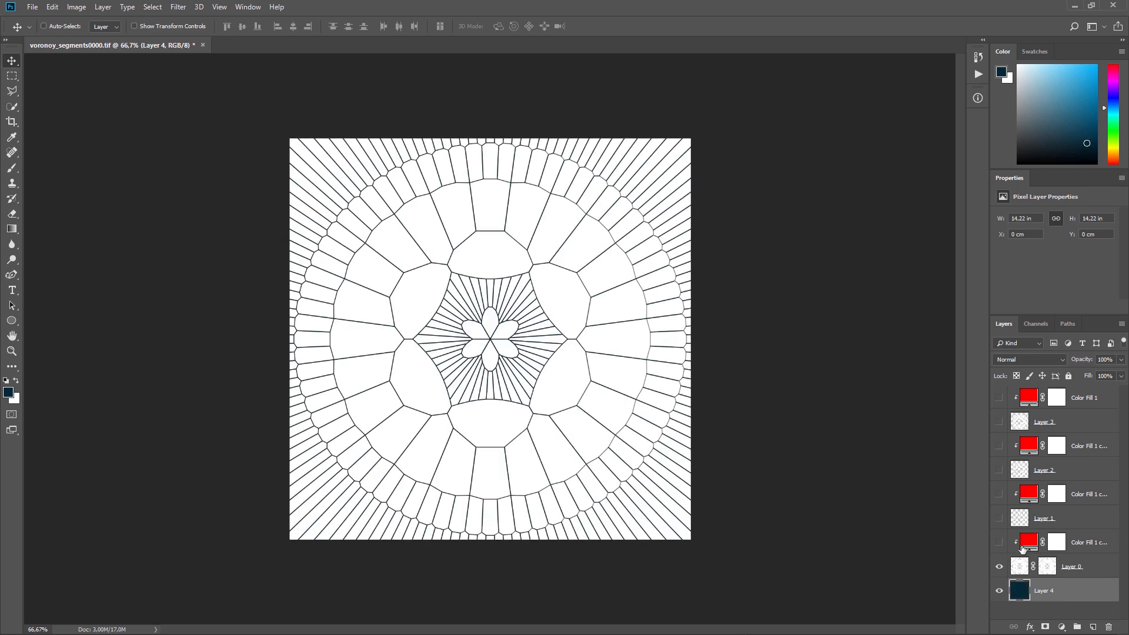
# Show the color fill clipped to Layer 0 and recolor it to light blue #55baf4
pyautogui.click(1000, 542)
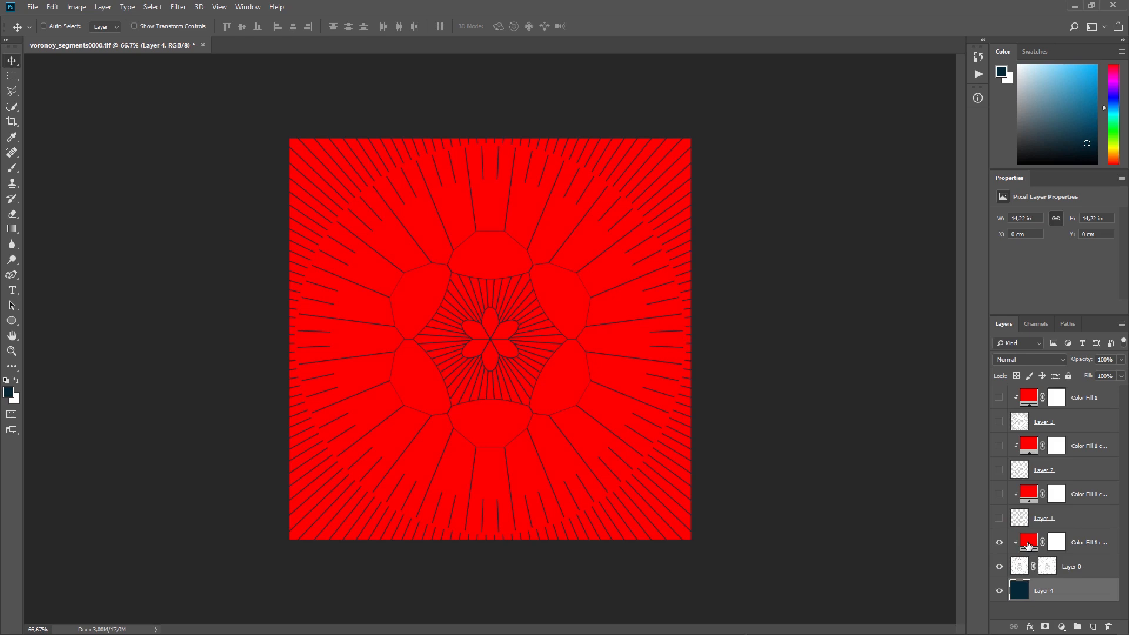
pyautogui.click(1028, 542)
pyautogui.click(1087, 100)
pyautogui.click(1089, 76)
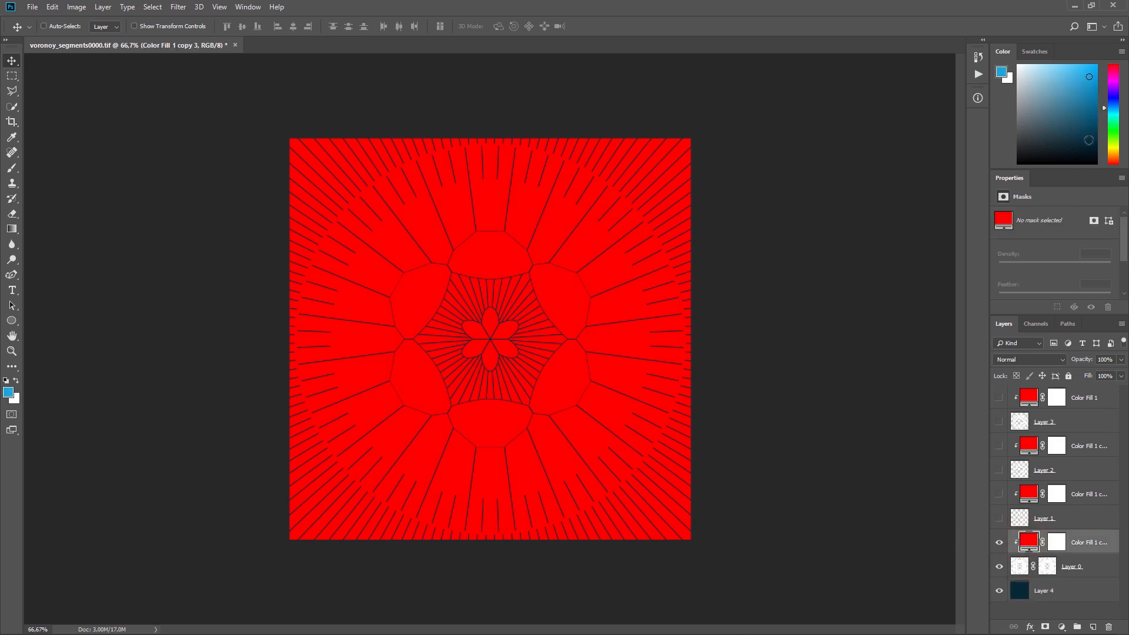
pyautogui.doubleClick(1029, 542)
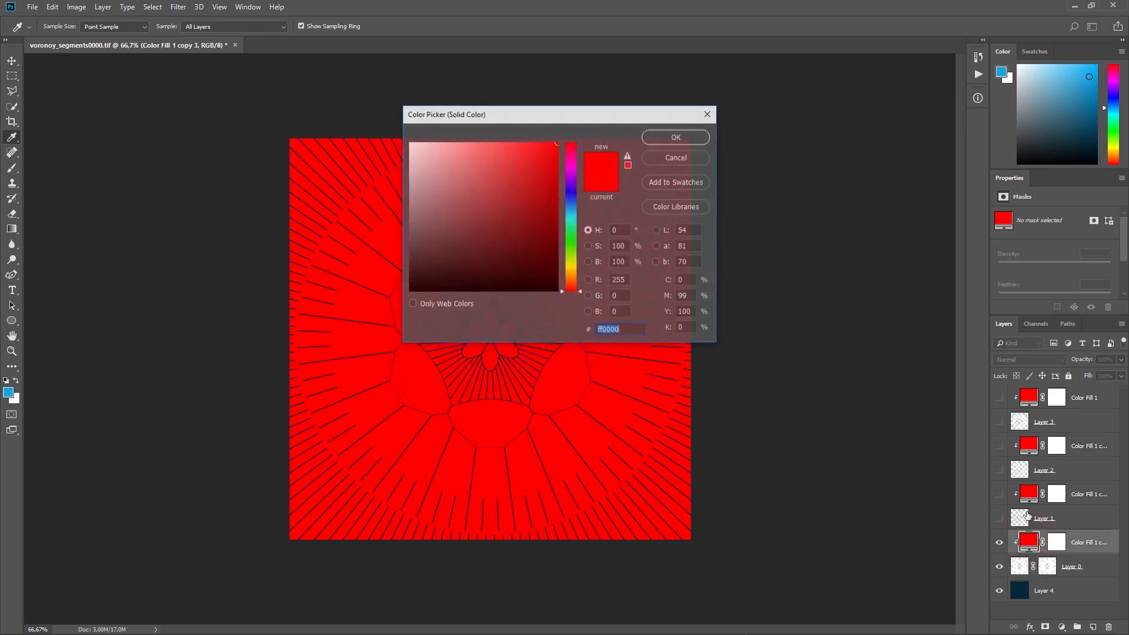
pyautogui.moveTo(545, 219); pyautogui.dragTo(580, 207)
pyautogui.moveTo(517, 175); pyautogui.dragTo(506, 149)
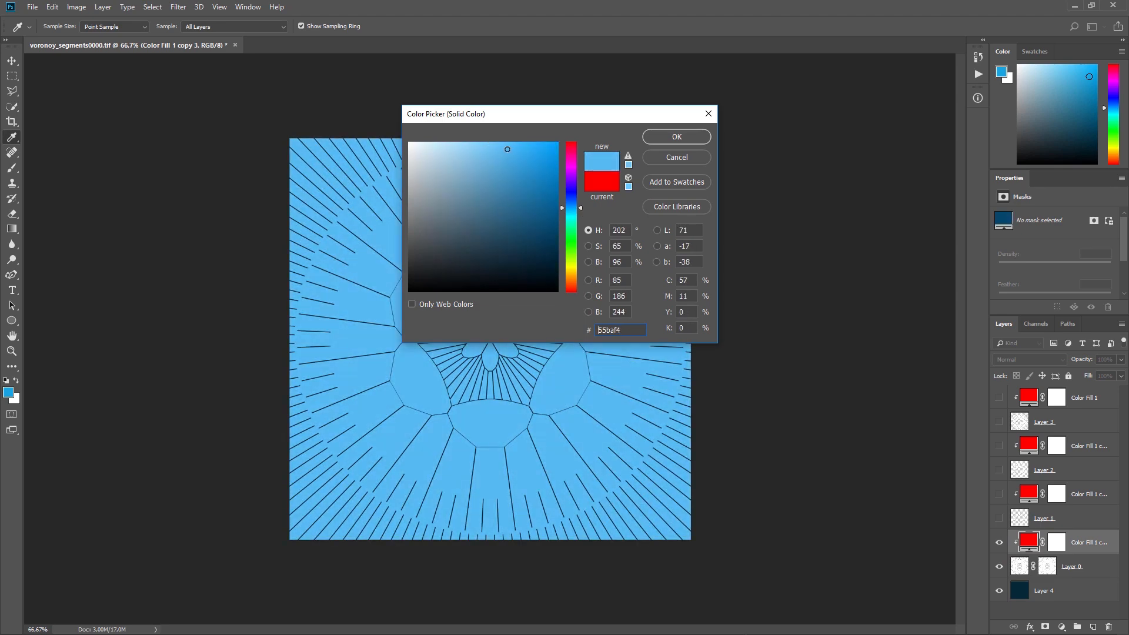
pyautogui.click(664, 139)
# Show Layer 1 with its clipped color fill and recolor that fill to a saturated blue
pyautogui.click(1000, 511)
pyautogui.click(999, 496)
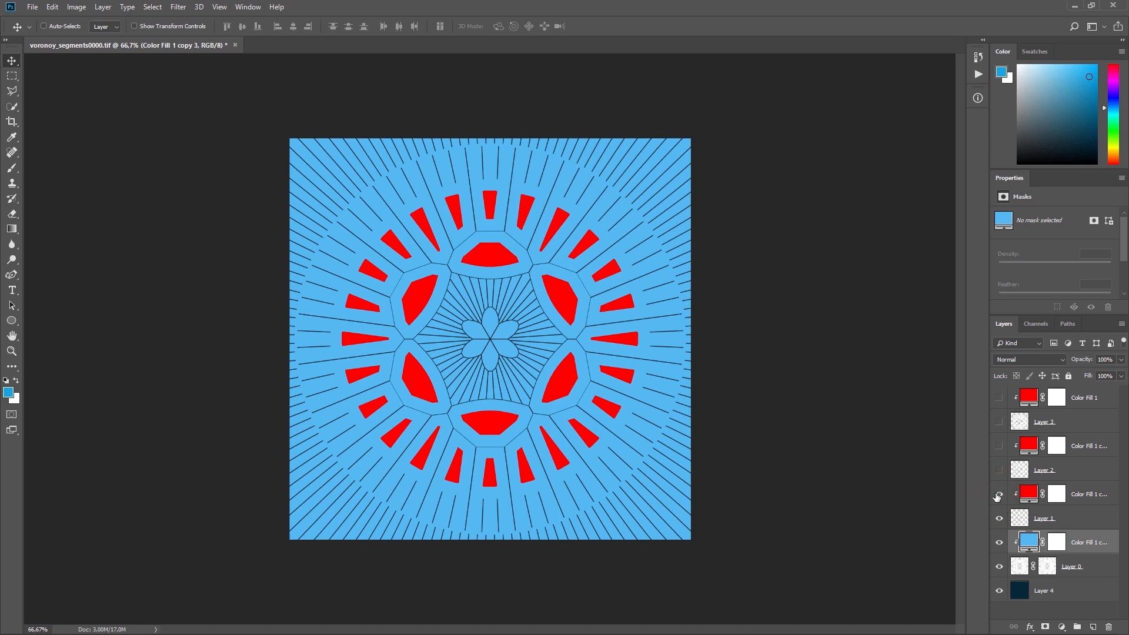
pyautogui.doubleClick(1029, 494)
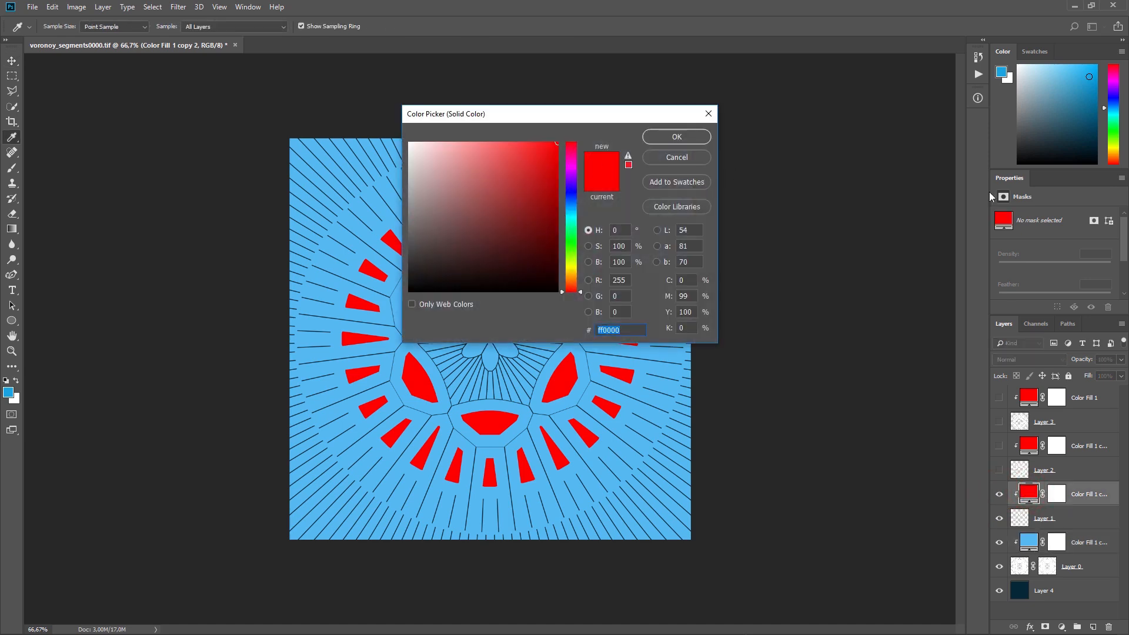
pyautogui.moveTo(569, 204)
pyautogui.mouseDown()
pyautogui.moveTo(570, 217)
pyautogui.moveTo(567, 172)
pyautogui.moveTo(569, 210)
pyautogui.mouseUp()
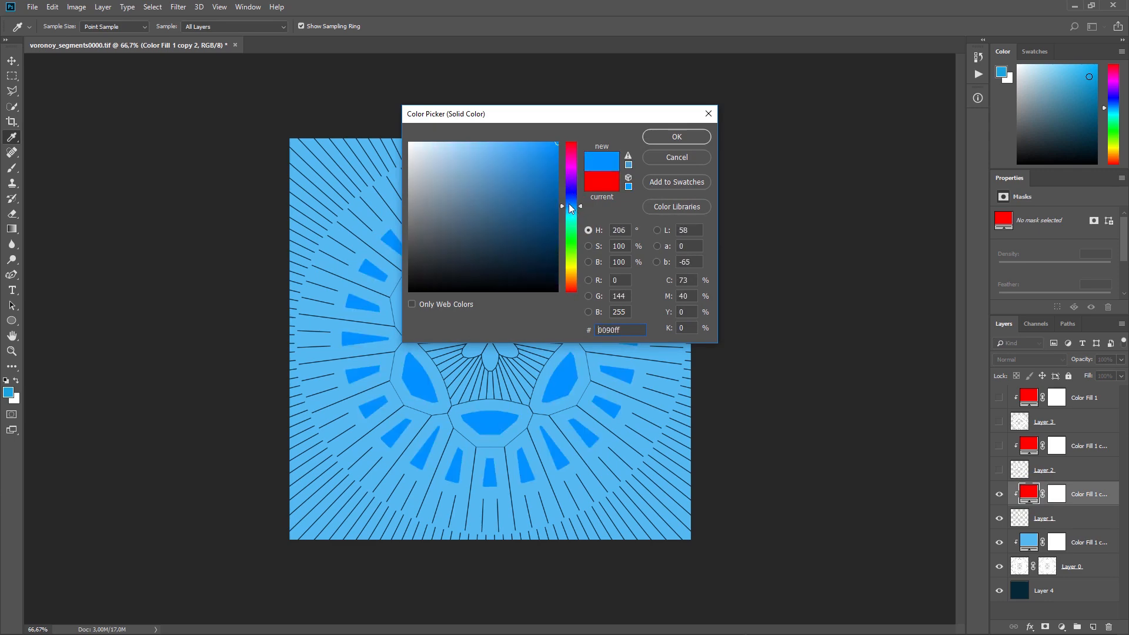
pyautogui.click(674, 136)
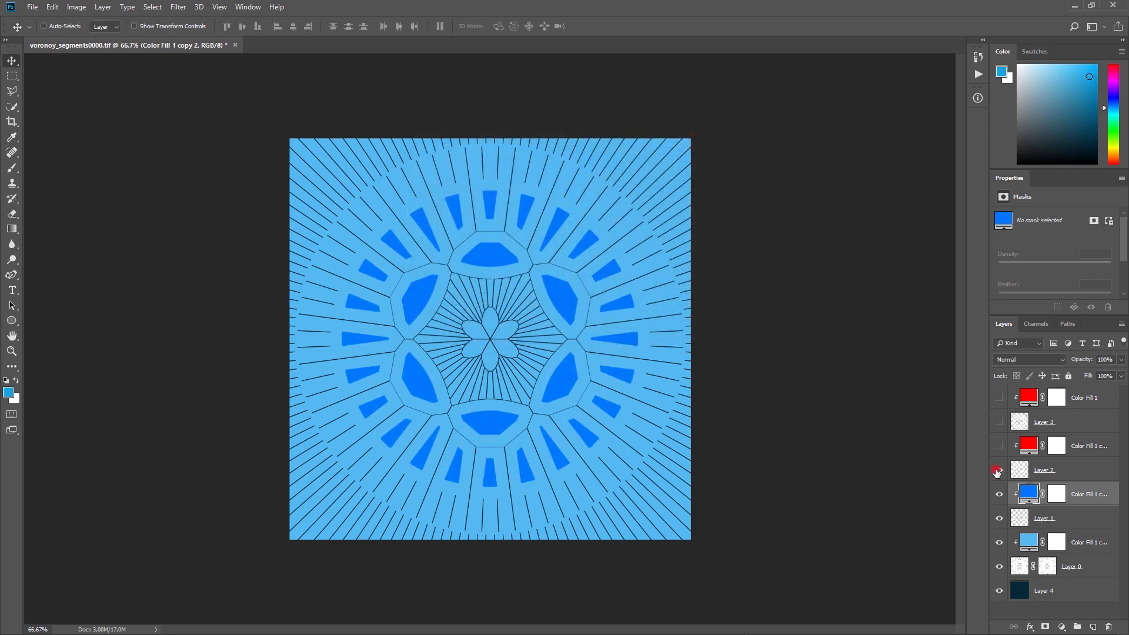
# Show Layer 2 with its clipped color fill and recolor that fill to blue #0090ff
pyautogui.moveTo(997, 473); pyautogui.dragTo(999, 447)
pyautogui.click(1012, 448)
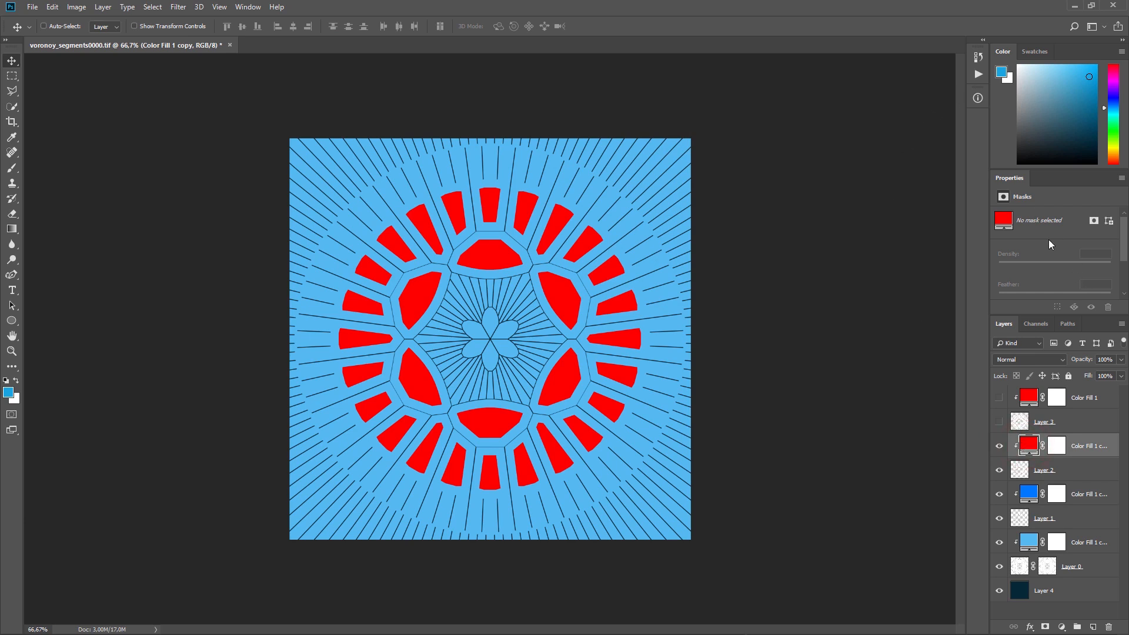
pyautogui.click(248, 7)
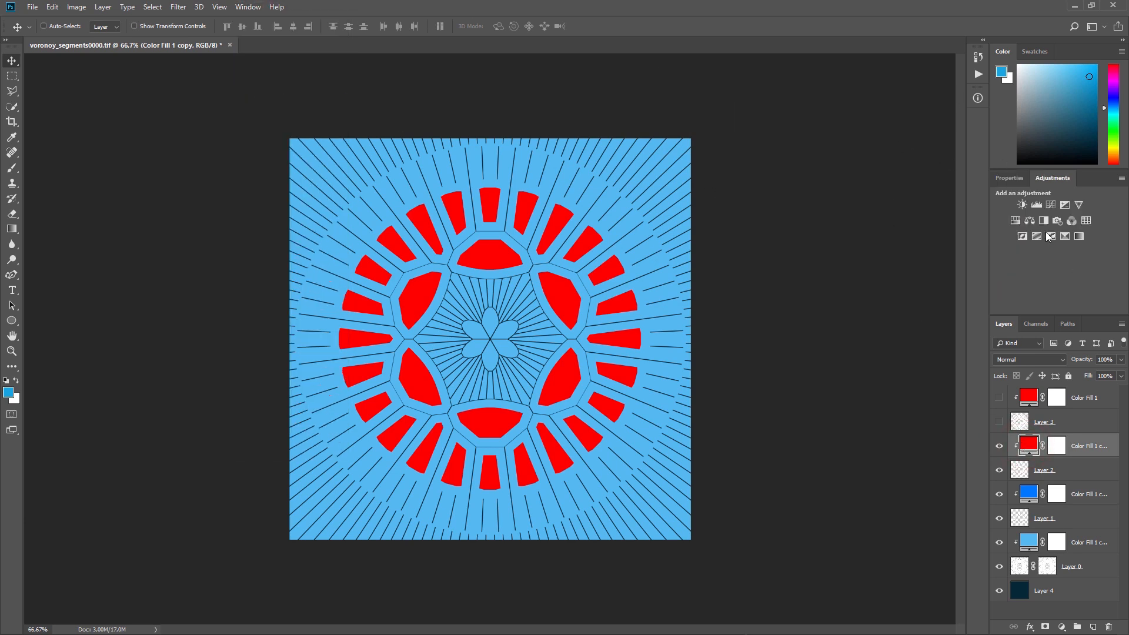
pyautogui.click(1013, 179)
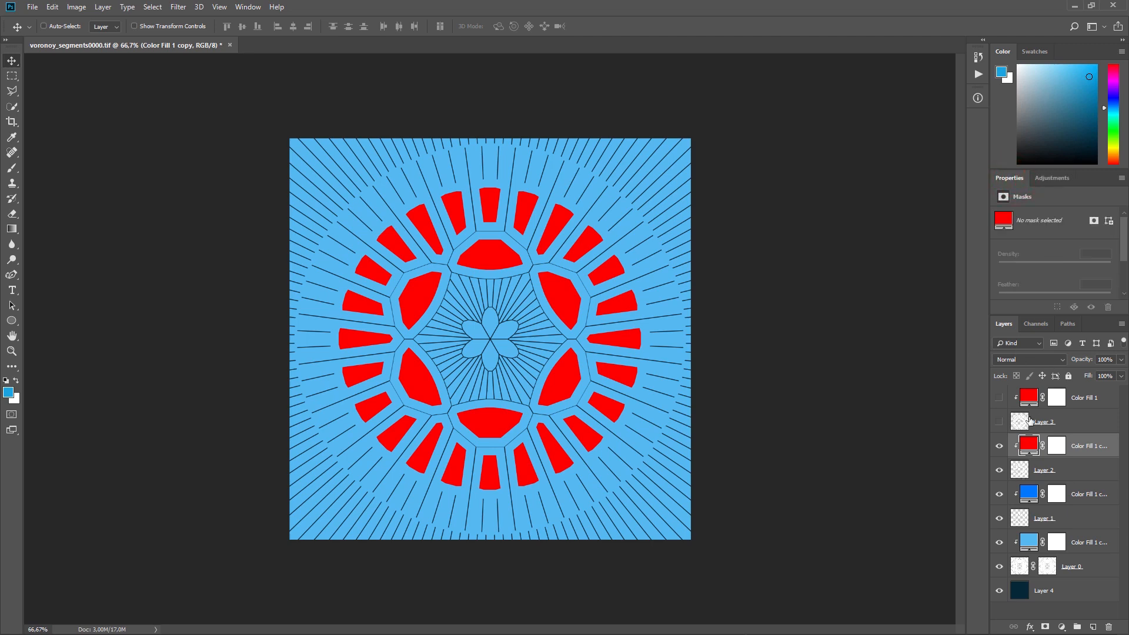
pyautogui.click(1007, 225)
pyautogui.doubleClick(1029, 448)
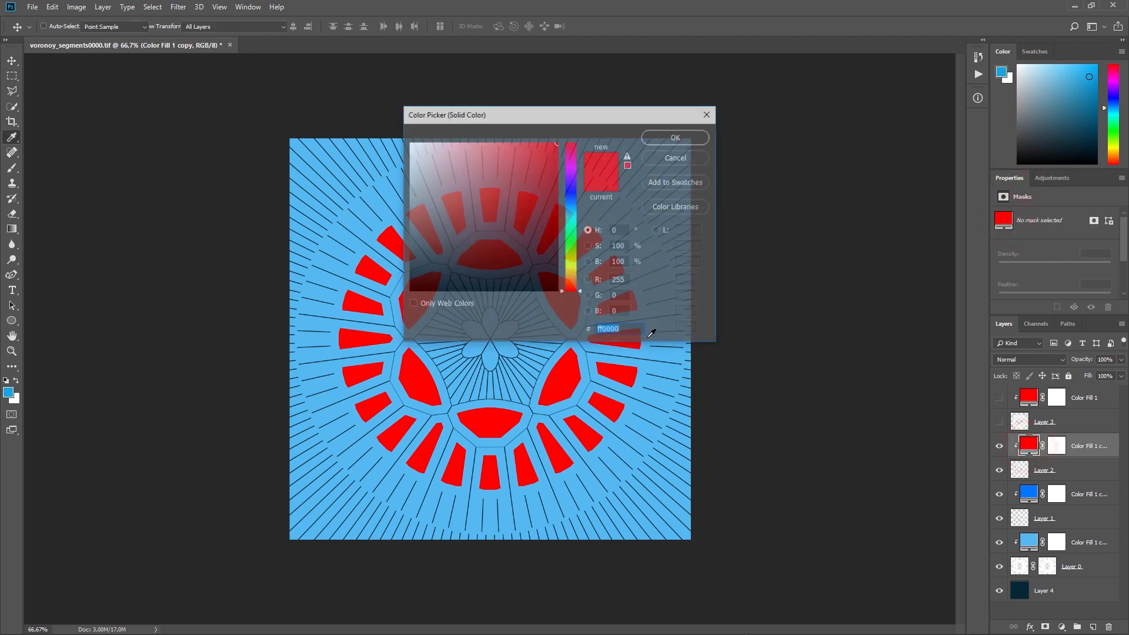
pyautogui.moveTo(575, 204)
pyautogui.mouseDown()
pyautogui.moveTo(574, 174)
pyautogui.moveTo(573, 212)
pyautogui.mouseUp()
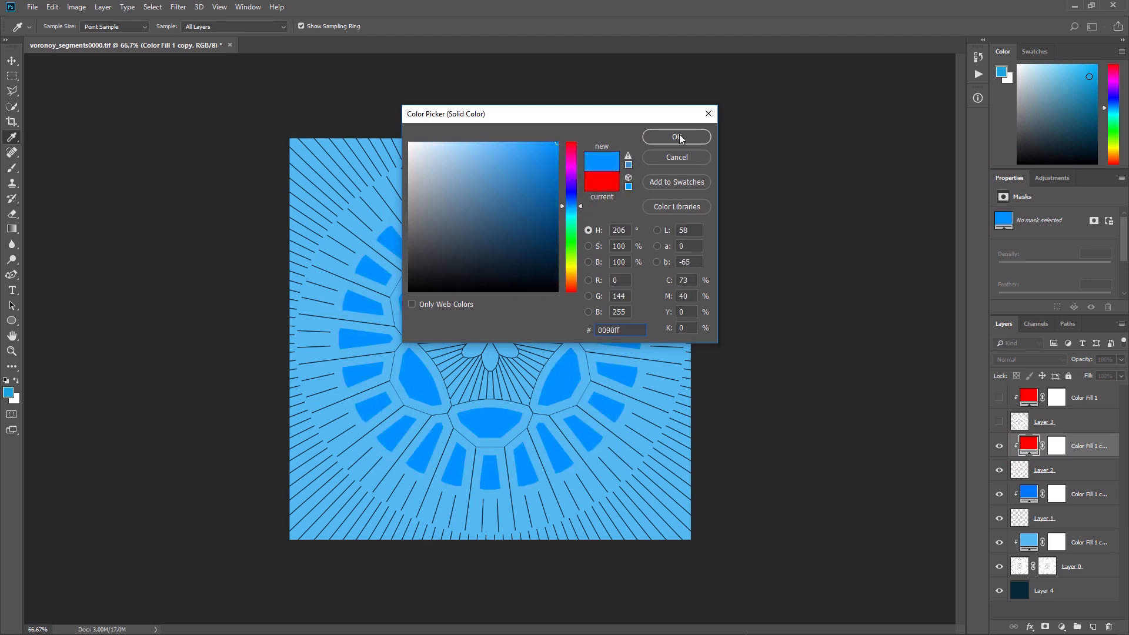
pyautogui.click(676, 137)
# Show Layer 3 with its clipped color fill and open that fill's color for editing
pyautogui.click(1000, 422)
pyautogui.click(999, 398)
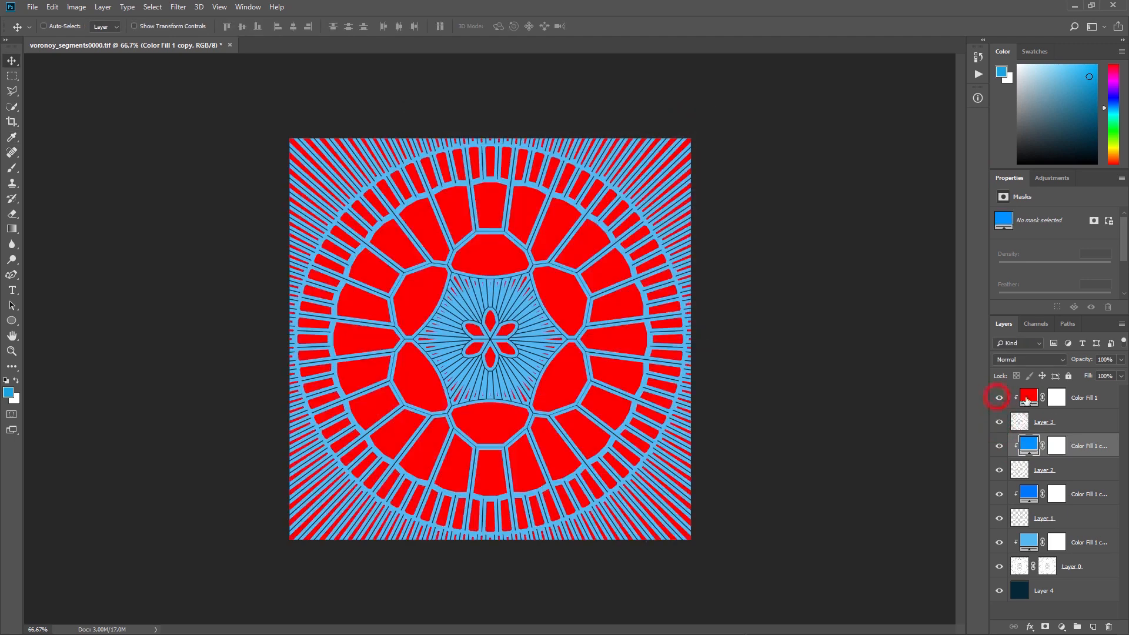
pyautogui.doubleClick(1030, 401)
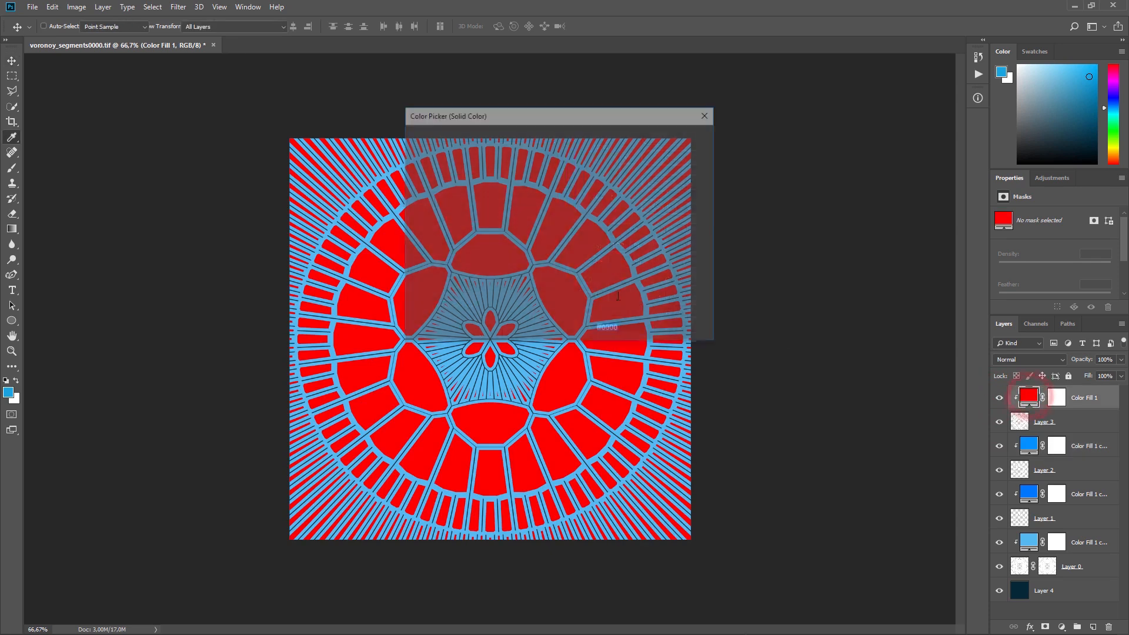
# Recolor the topmost red Color Fill 1 layer to purple, hex b400ff
pyautogui.moveTo(576, 206); pyautogui.dragTo(578, 182)
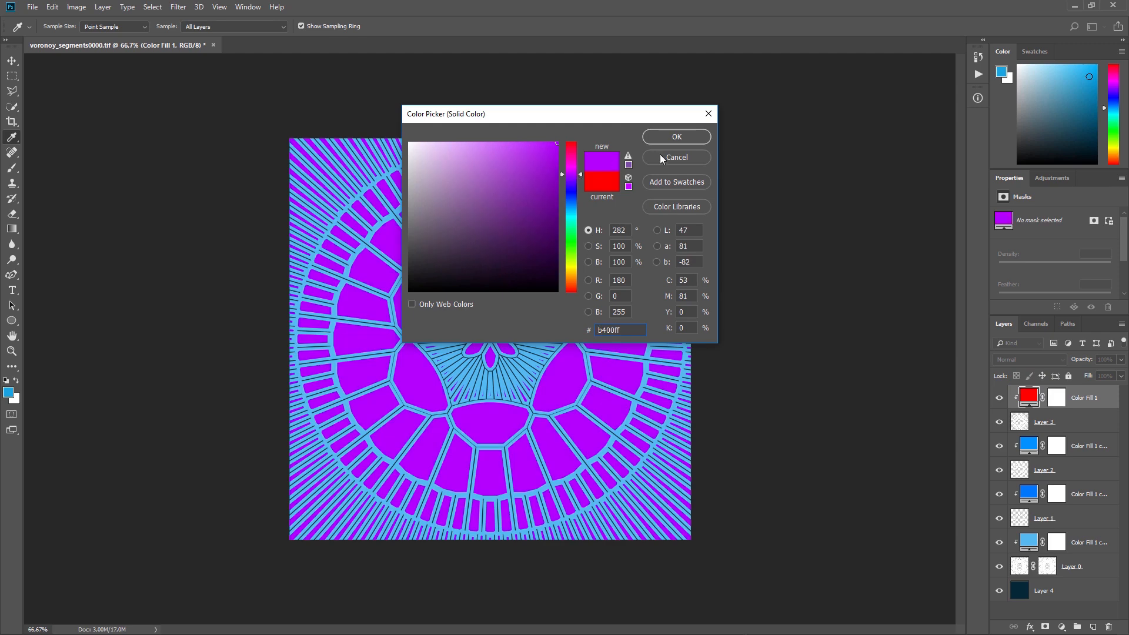
pyautogui.click(674, 137)
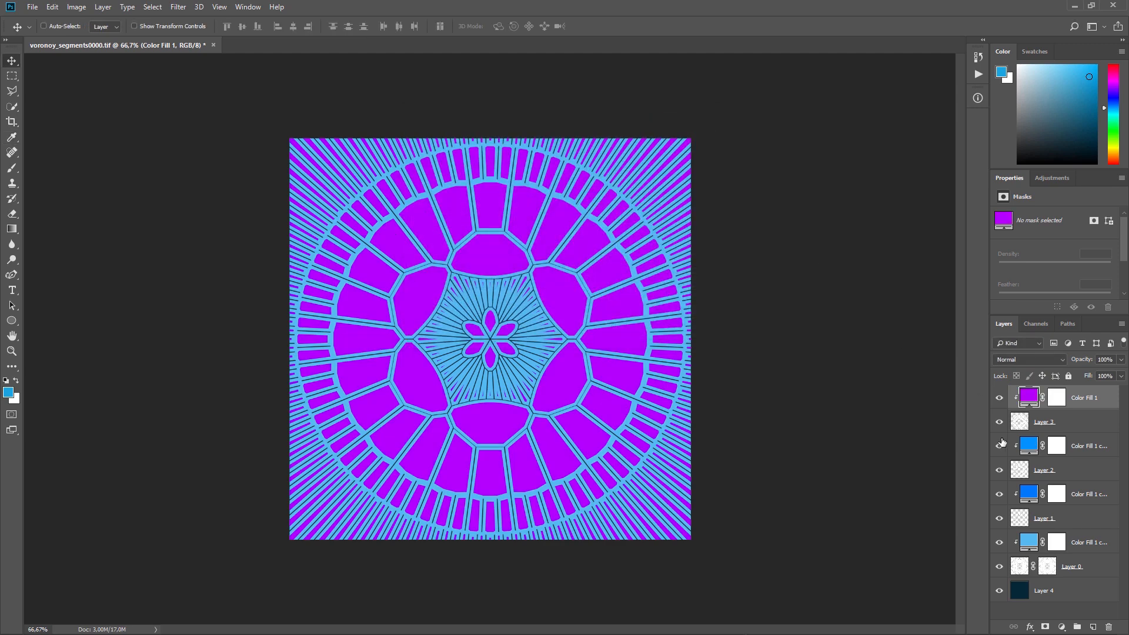
# Reorder the layers with their clipped color fills so Layer 1 is on top, followed by Layer 2 and Layer 3 above Layer 0
pyautogui.keyDown('shift'); pyautogui.click(1092, 421); pyautogui.keyUp('shift')
pyautogui.moveTo(1092, 418); pyautogui.dragTo(1103, 526)
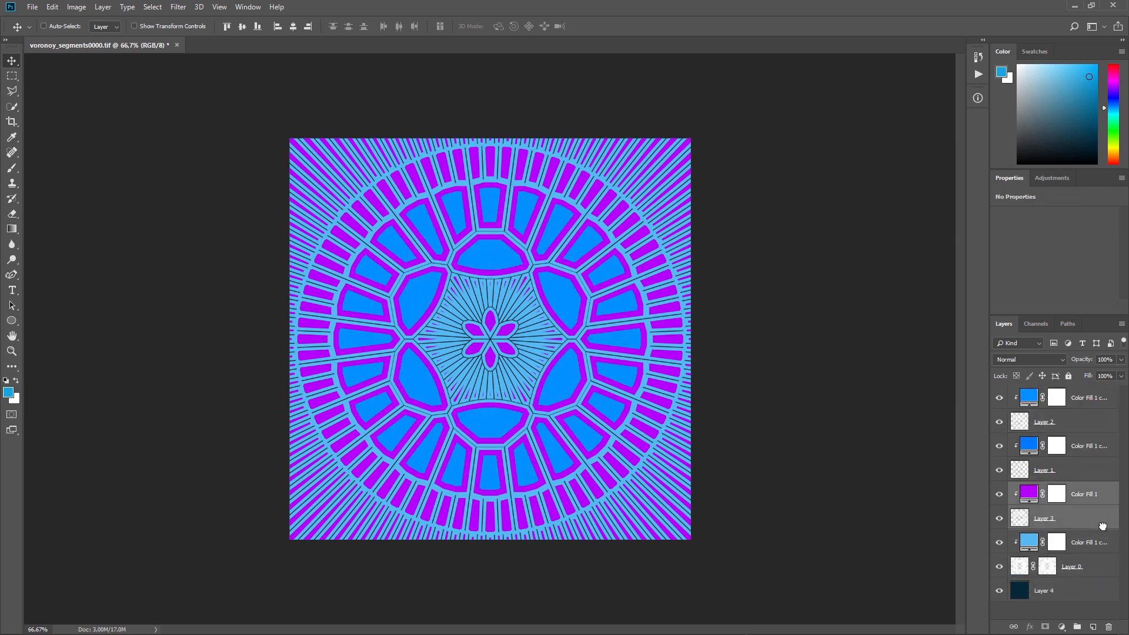
pyautogui.click(1084, 396)
pyautogui.keyDown('shift'); pyautogui.click(1097, 422); pyautogui.keyUp('shift')
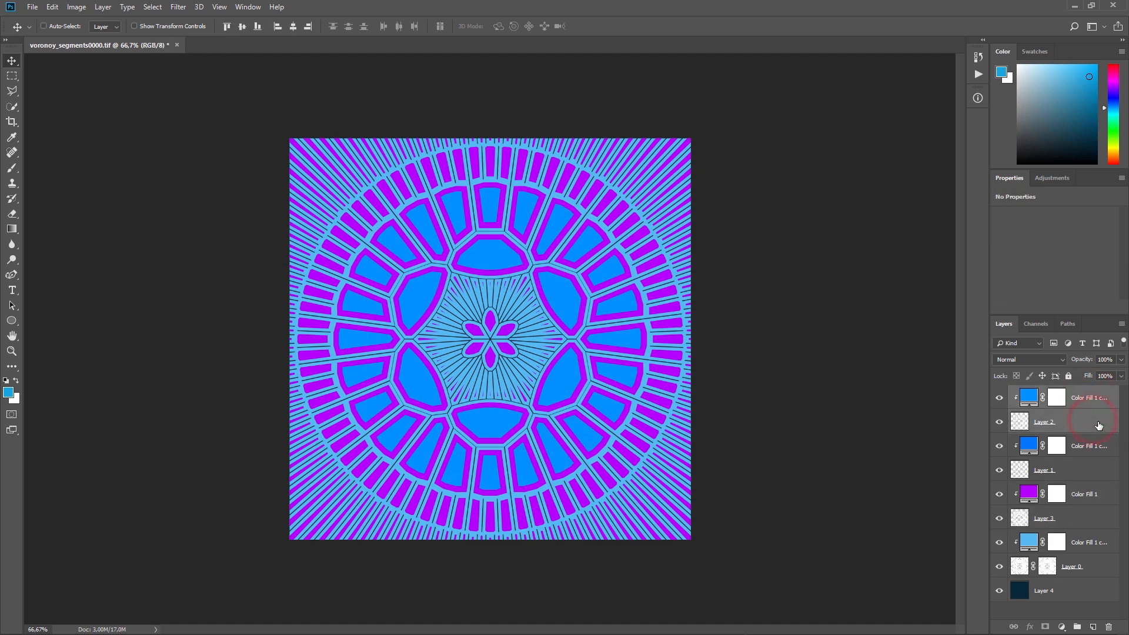
pyautogui.moveTo(1096, 421); pyautogui.dragTo(1104, 476)
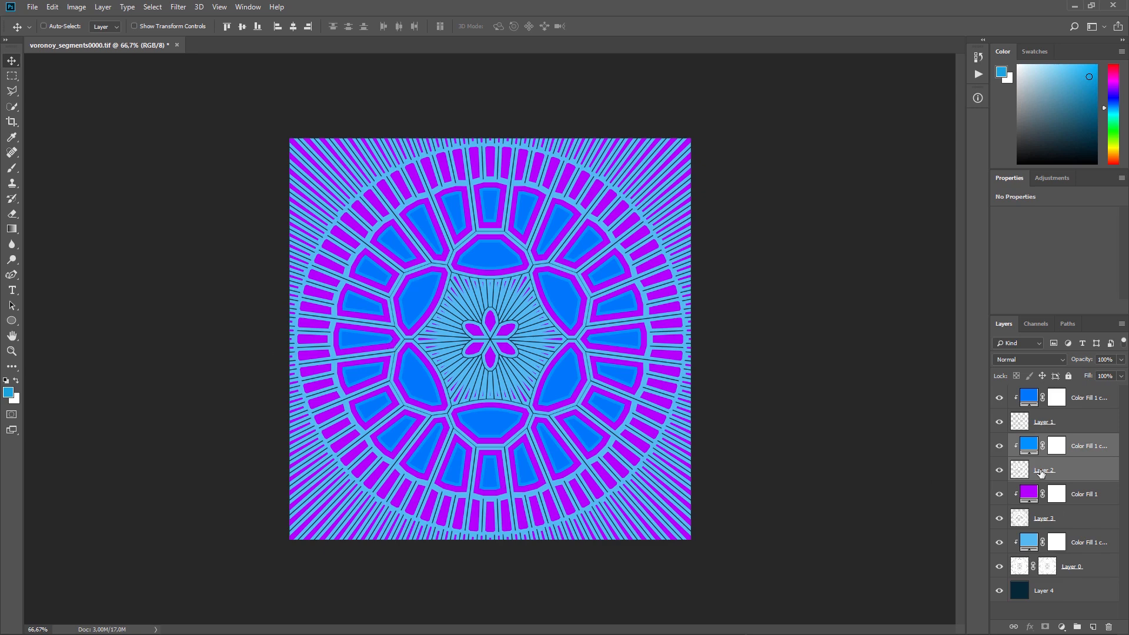
# Lower the fill of Layer 1 and the opacity of Layer 2
pyautogui.click(1000, 398)
pyautogui.click(999, 398)
pyautogui.click(1093, 407)
pyautogui.click(1091, 417)
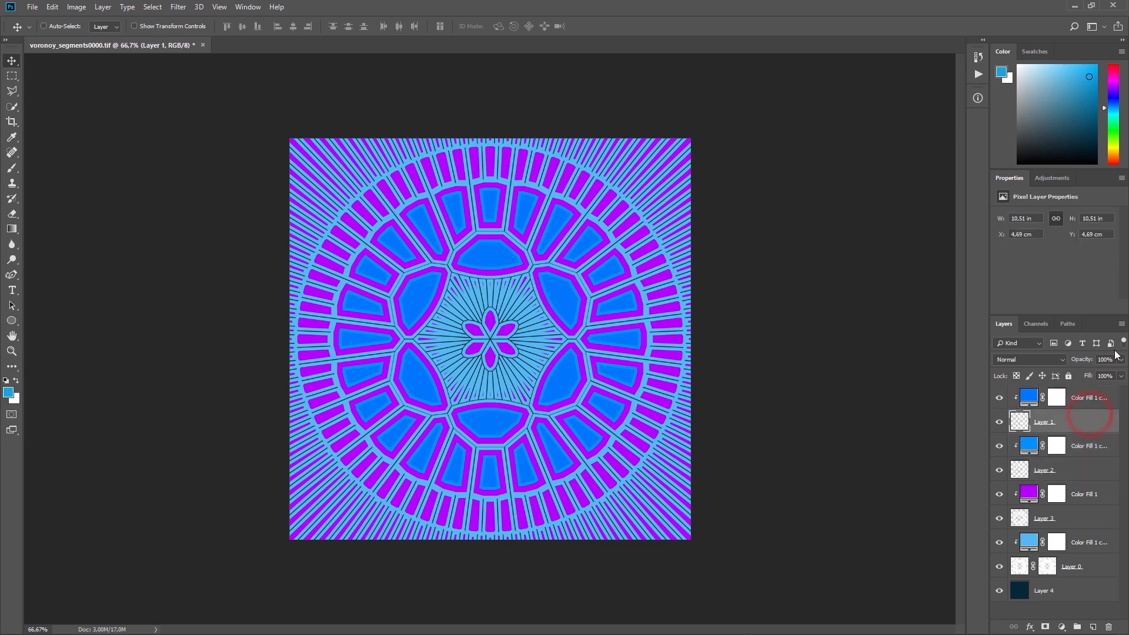
pyautogui.click(1120, 376)
pyautogui.moveTo(1119, 377); pyautogui.dragTo(1094, 378)
pyautogui.click(1088, 471)
pyautogui.click(1121, 359)
# Recolor the purple Color Fill 1 clipped to Layer 3 to a very light blue
pyautogui.click(1026, 494)
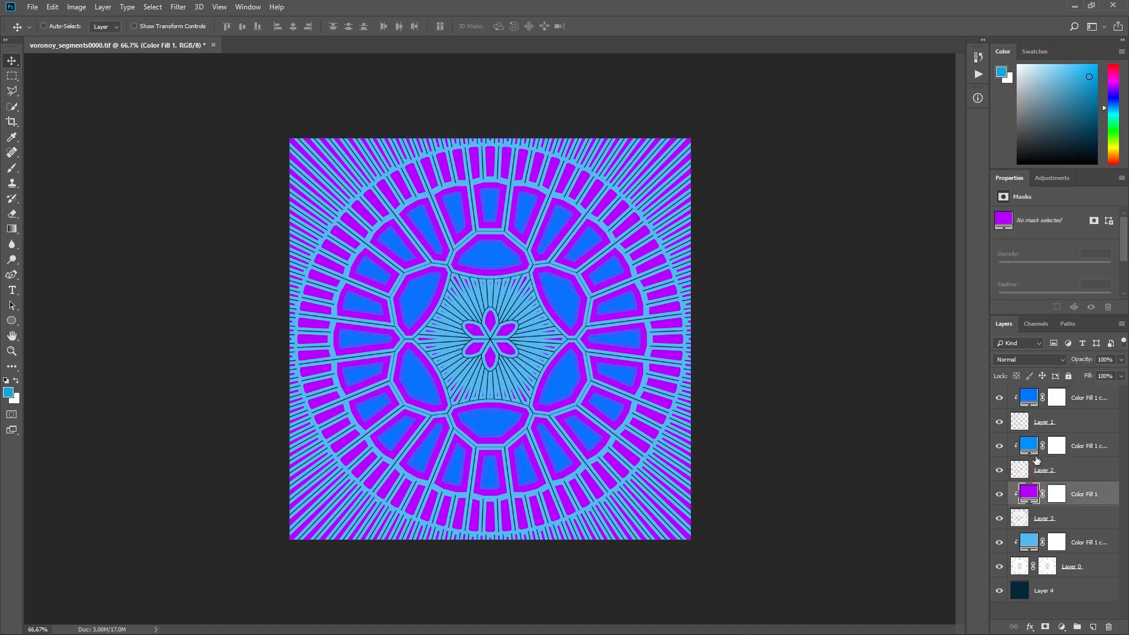
pyautogui.doubleClick(1029, 494)
pyautogui.click(575, 216)
pyautogui.moveTo(575, 218); pyautogui.dragTo(570, 211)
pyautogui.moveTo(512, 154); pyautogui.dragTo(441, 134)
pyautogui.click(676, 137)
# Set the foreground color to white and fill the background Layer 4 with it
pyautogui.click(1022, 590)
pyautogui.moveTo(1045, 87); pyautogui.dragTo(1008, 40)
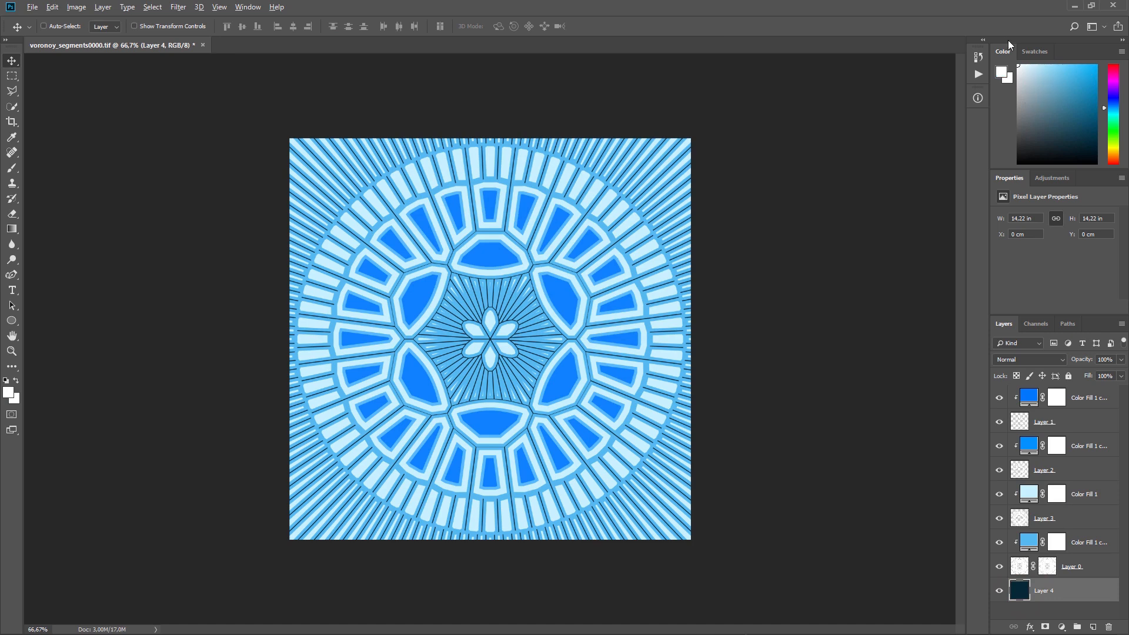
pyautogui.hotkey('alt', 'BackSpace')
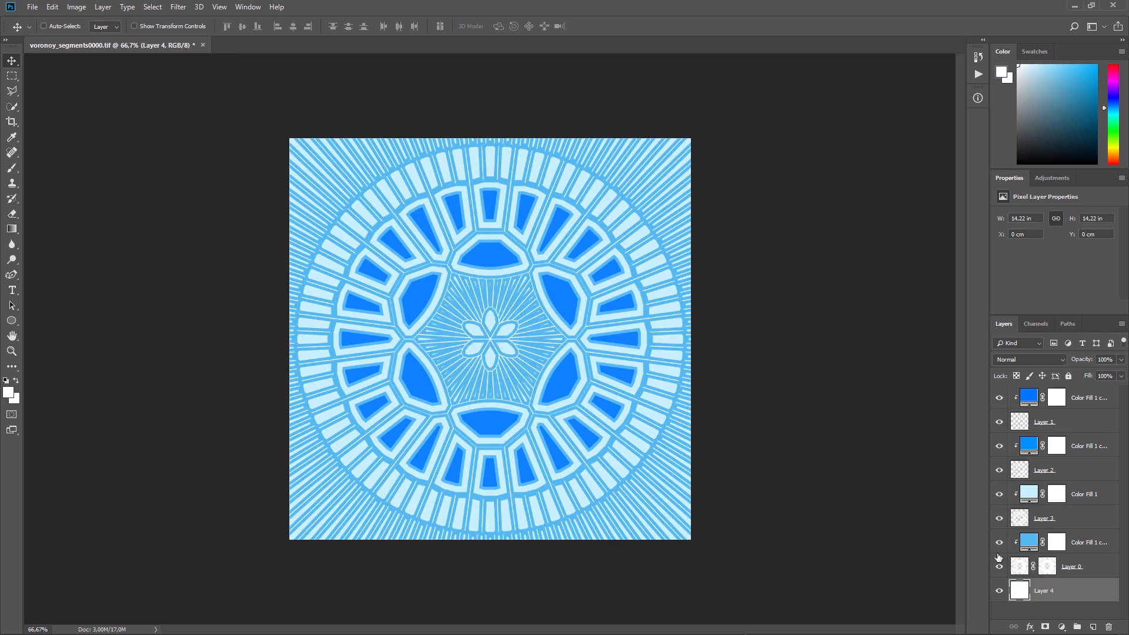
# Hide Layer 0 and Layer 2 together with the color fills clipped to them
pyautogui.moveTo(1000, 567); pyautogui.dragTo(1001, 549)
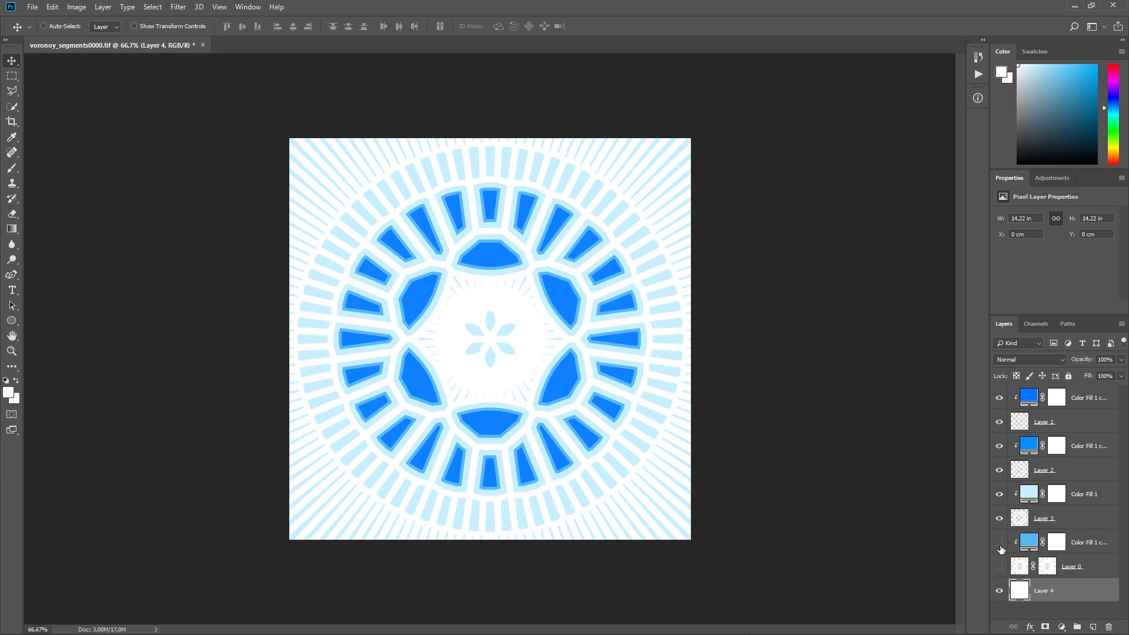
pyautogui.moveTo(998, 473); pyautogui.dragTo(1002, 452)
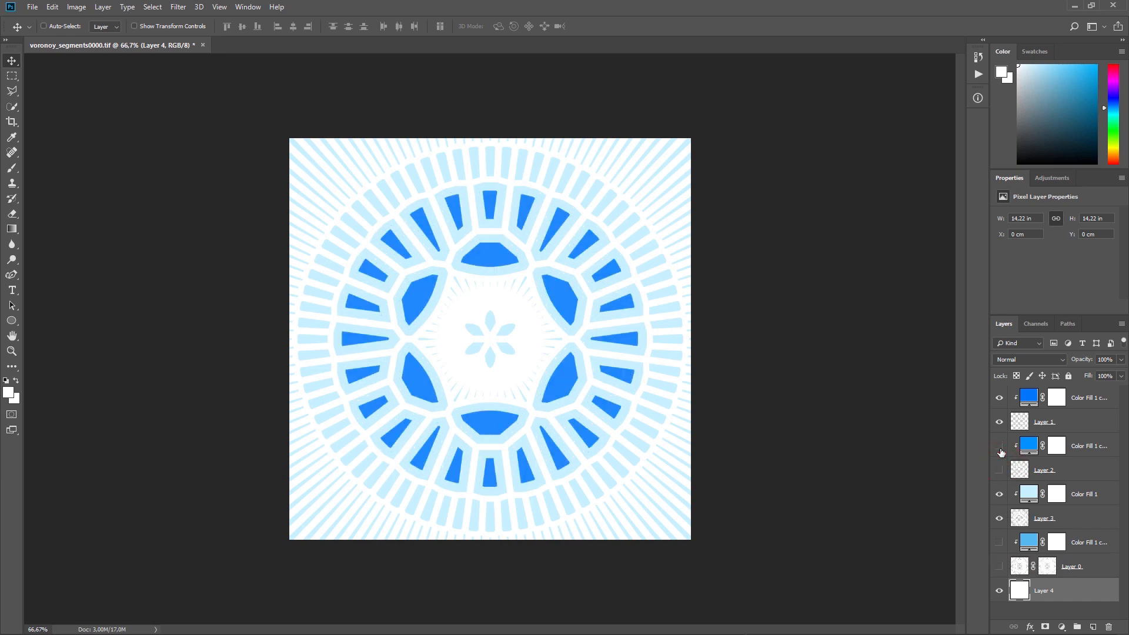
pyautogui.moveTo(999, 495); pyautogui.dragTo(1001, 528)
pyautogui.click(1000, 471)
pyautogui.click(1000, 518)
pyautogui.click(1001, 495)
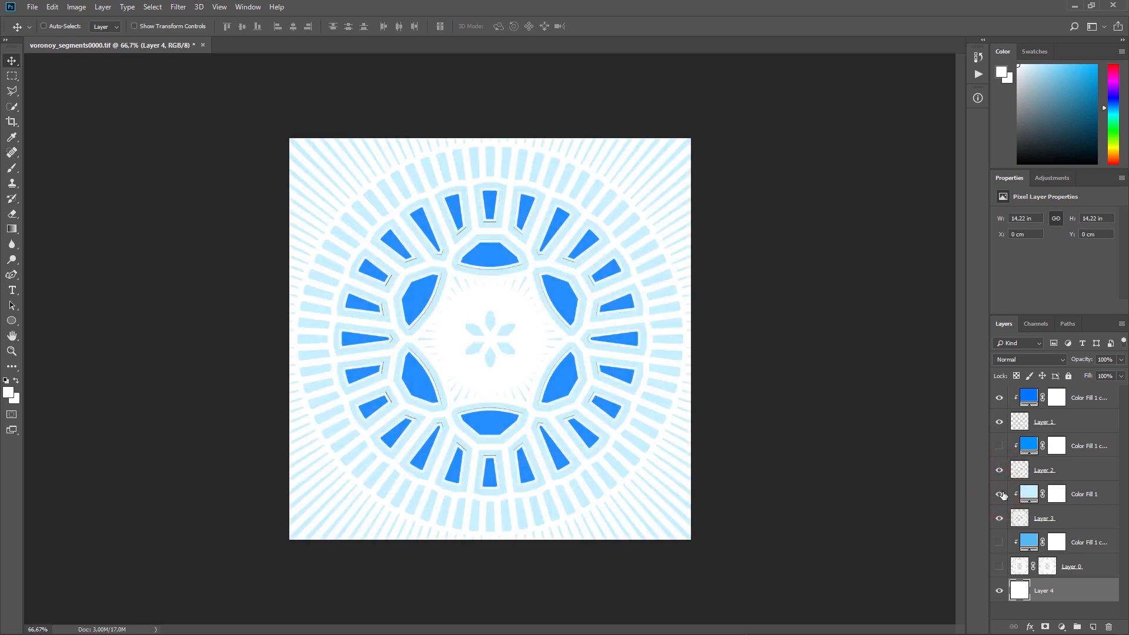
pyautogui.moveTo(1000, 471); pyautogui.dragTo(998, 497)
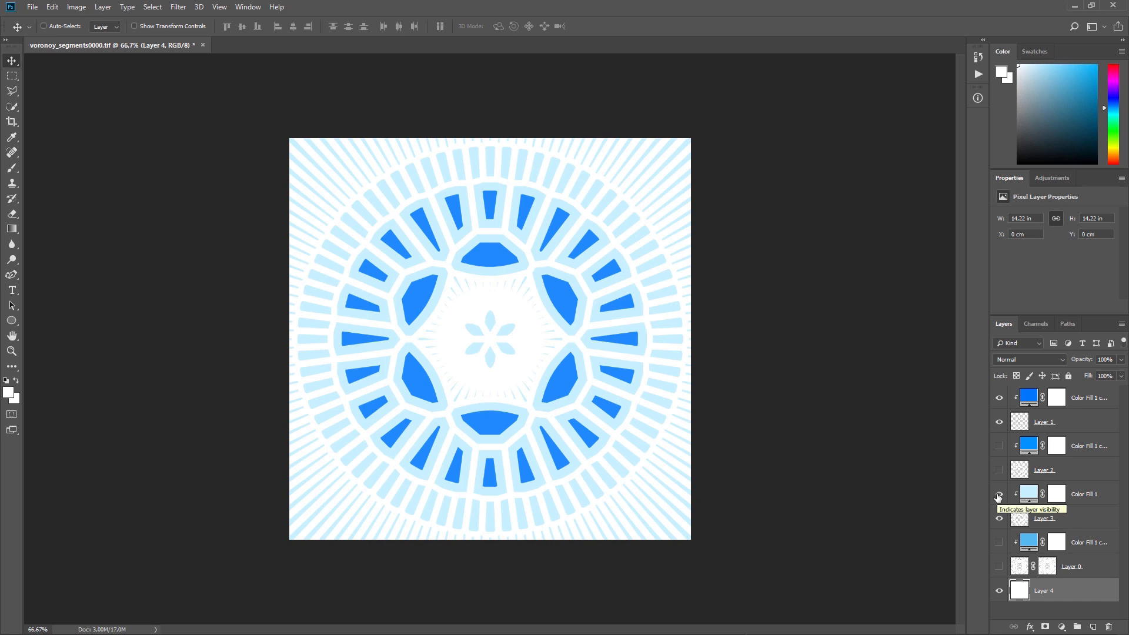
# Group Layer 3 with its Color Fill 1 and add a layer mask to the group
pyautogui.click(1102, 495)
pyautogui.keyDown('shift'); pyautogui.moveTo(1097, 521); pyautogui.dragTo(1077, 627); pyautogui.keyUp('shift')
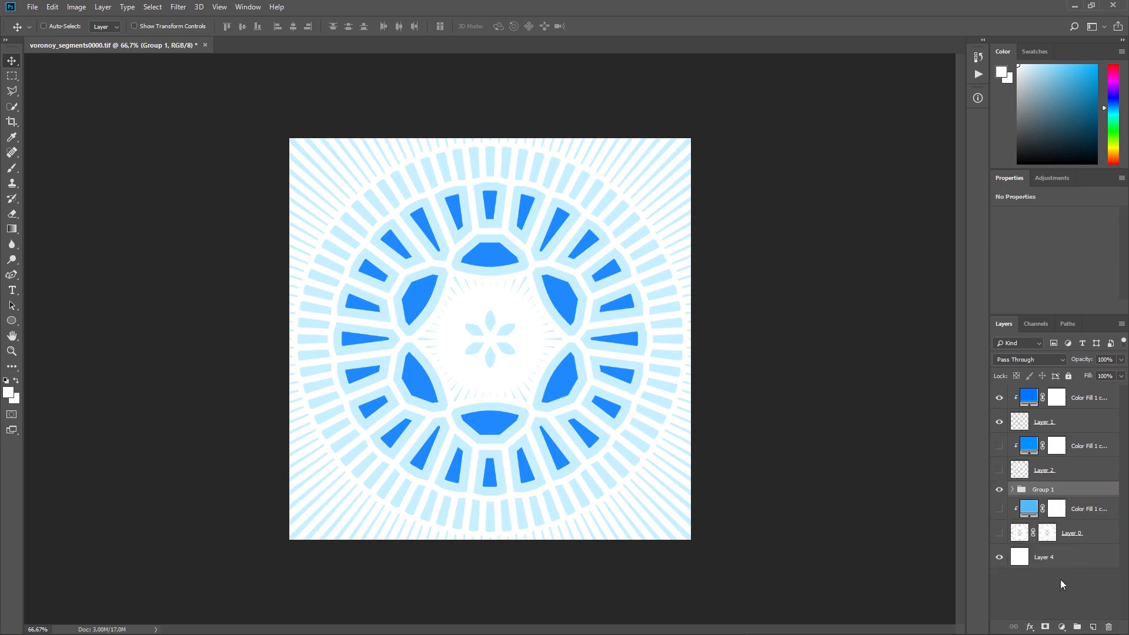
pyautogui.click(1045, 627)
# Draw an inverted radial gradient from the pattern's center on the group mask and set the mask density to 33%
pyautogui.press('g')
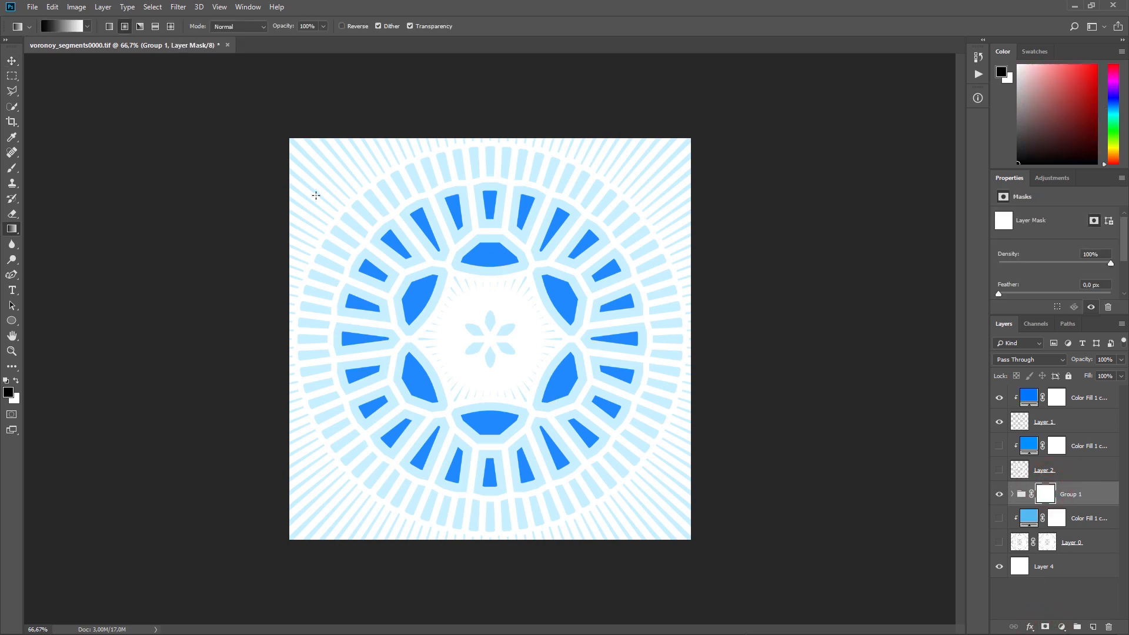
pyautogui.moveTo(488, 338); pyautogui.dragTo(606, 335)
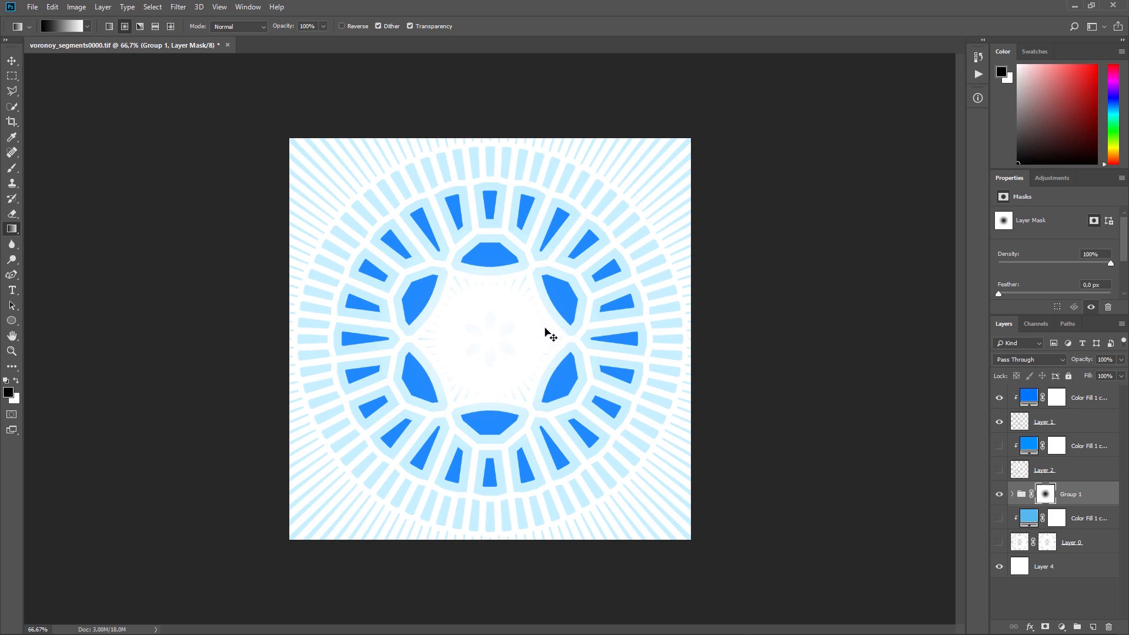
pyautogui.hotkey('ctrl', 'i')
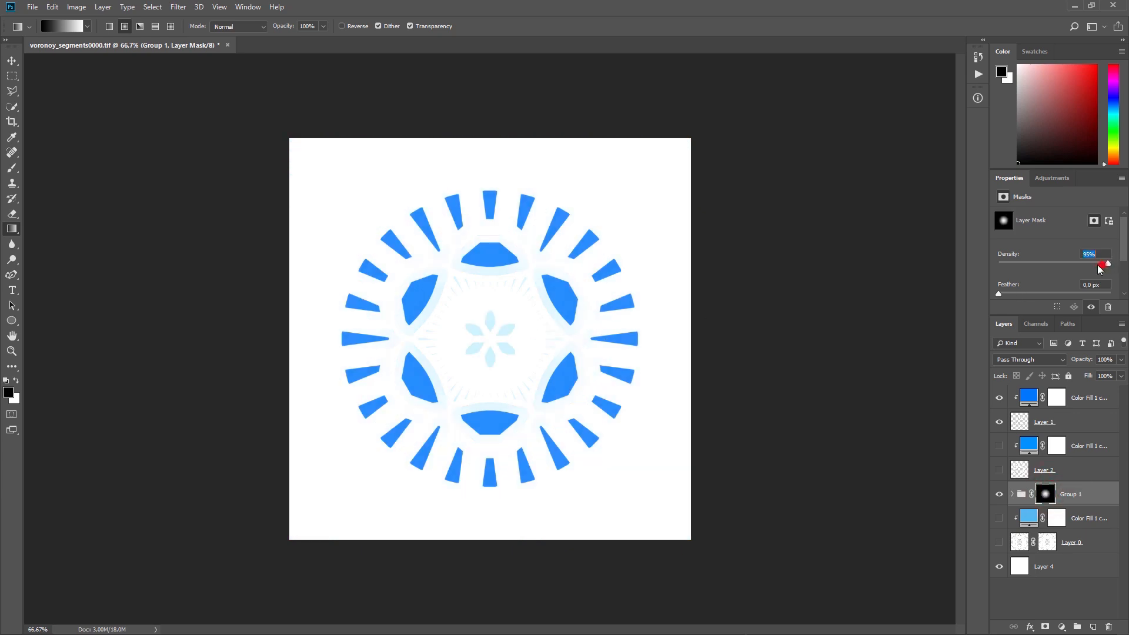
pyautogui.moveTo(1105, 270); pyautogui.dragTo(1037, 269)
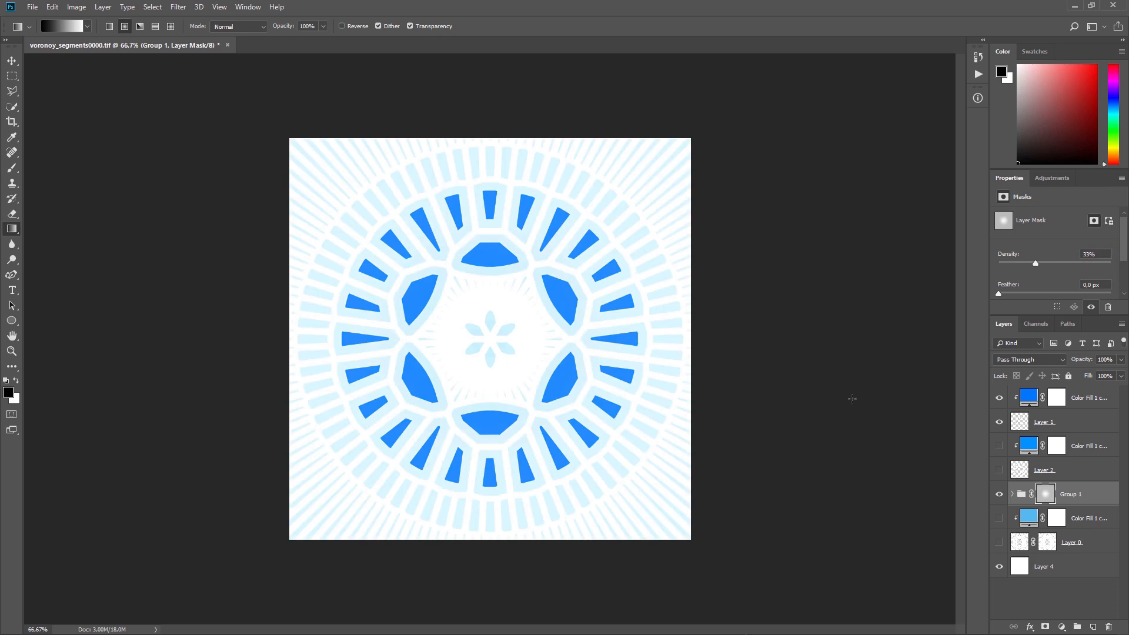
# Move Layer 3 and Color Fill 1 out of Group 1 above it, and delete the group's layer mask
pyautogui.click(1012, 497)
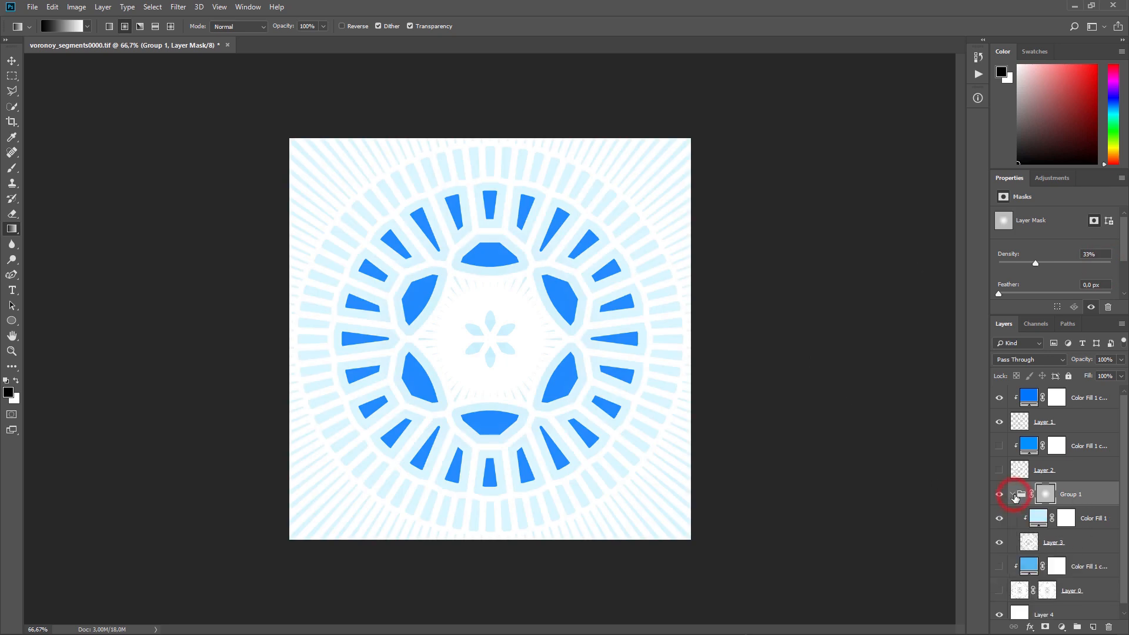
pyautogui.click(1091, 520)
pyautogui.moveTo(1093, 521); pyautogui.dragTo(1077, 482)
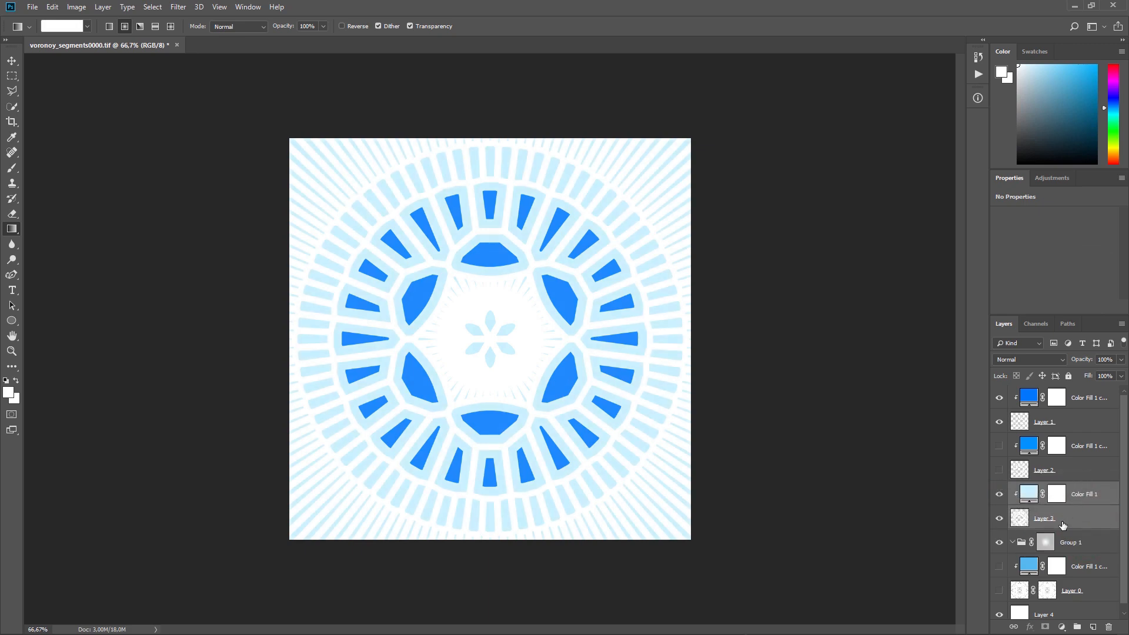
pyautogui.click(1088, 543)
pyautogui.click(1109, 627)
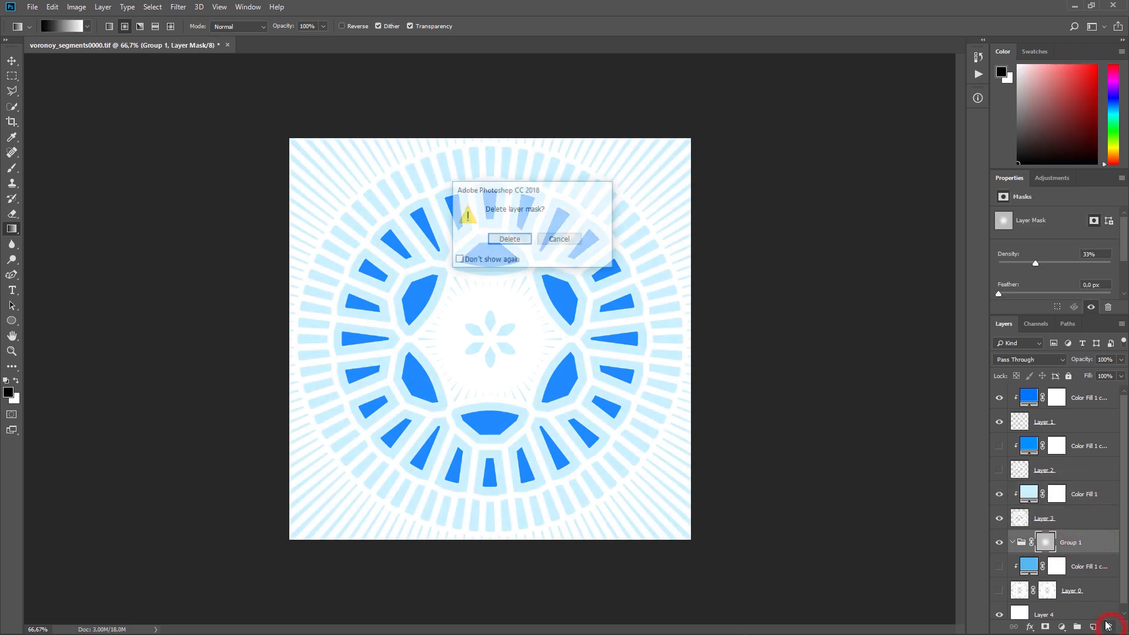
pyautogui.press('Return')
# Toggle the visibility of Layer 2 and its clipped color fill to compare the result
pyautogui.click(999, 446)
pyautogui.click(1000, 446)
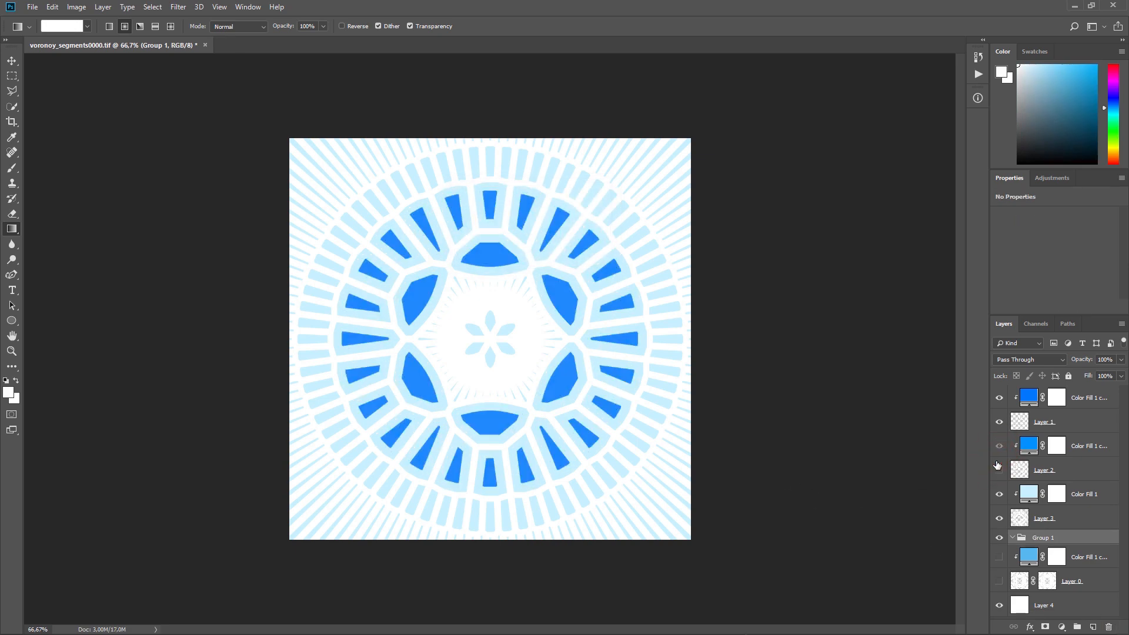
pyautogui.click(999, 469)
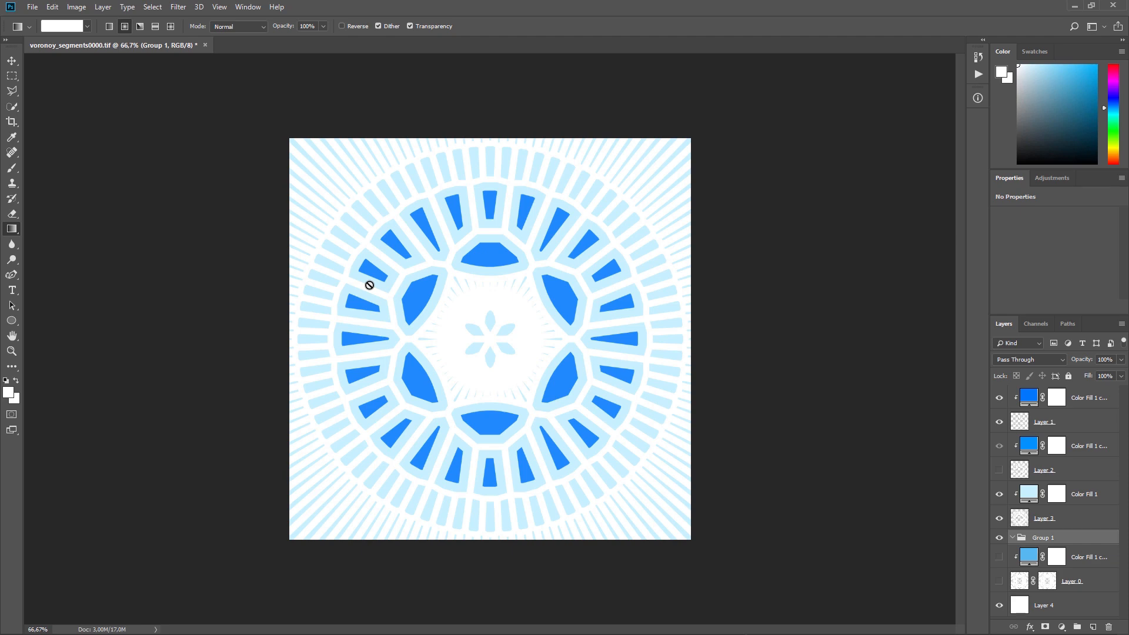
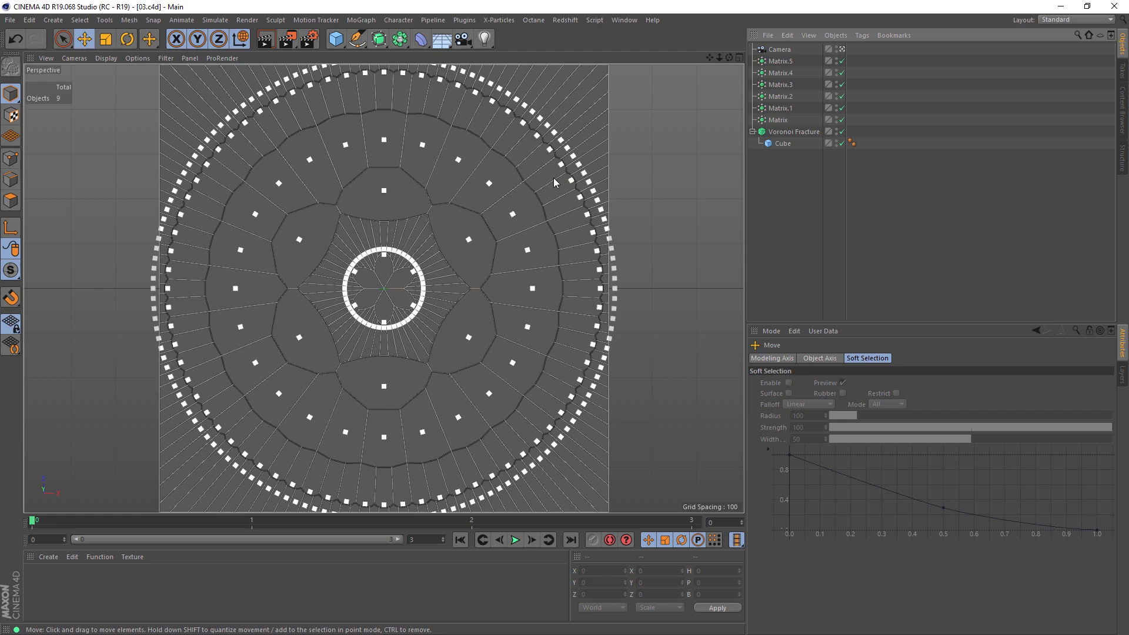
# Switch to Cinema 4D, render the viewport, and add a Shader effector to the Voronoi Fracture object
pyautogui.click(265, 40)
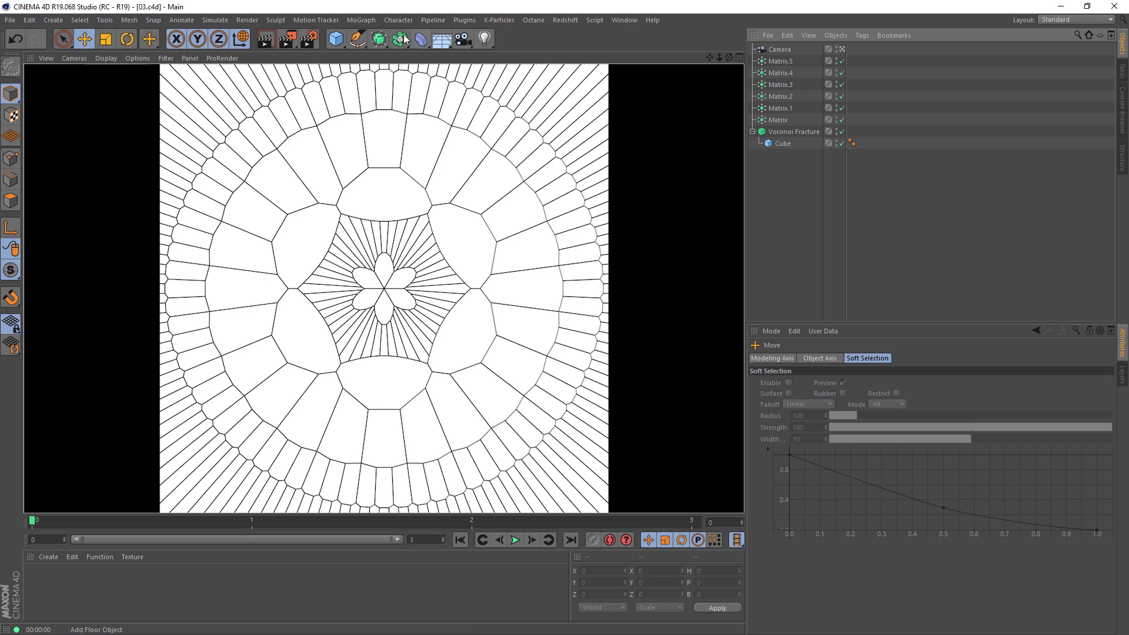
pyautogui.click(787, 132)
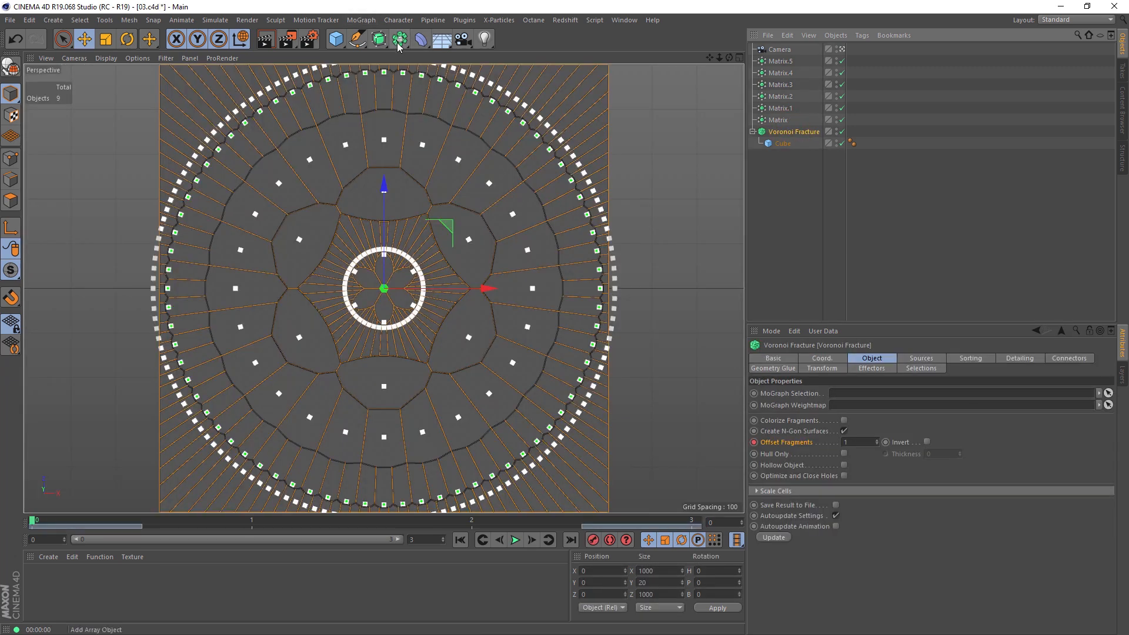
pyautogui.click(361, 20)
pyautogui.moveTo(382, 38)
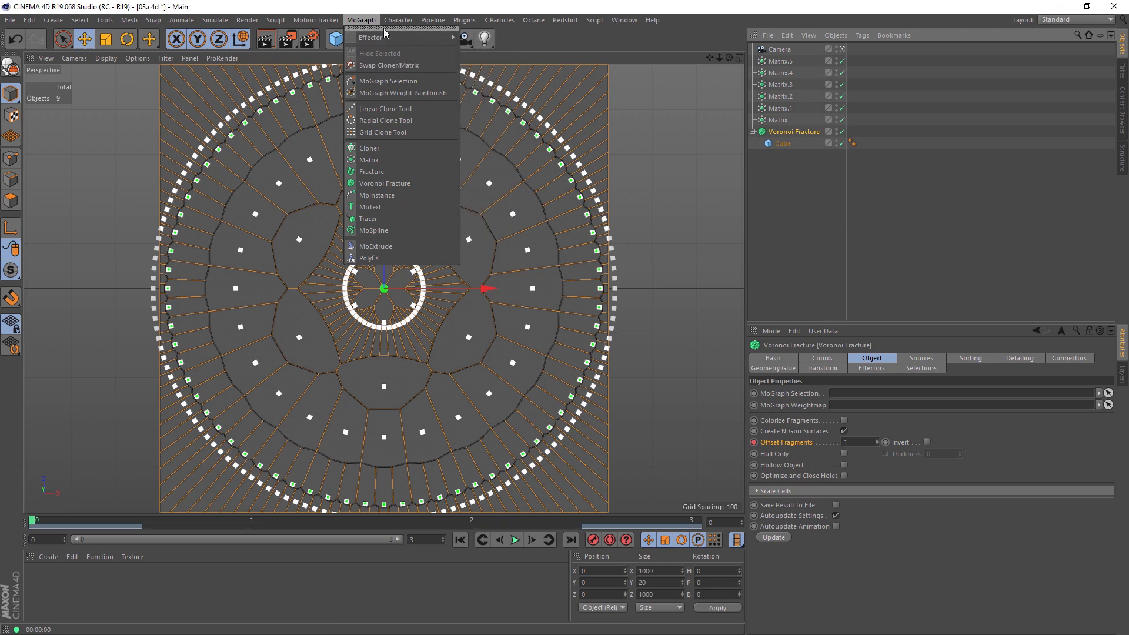
pyautogui.click(490, 164)
# Disable Scale and Use Alpha/Strength in the Shader effector's parameters, keeping the blending mode at Default
pyautogui.click(870, 360)
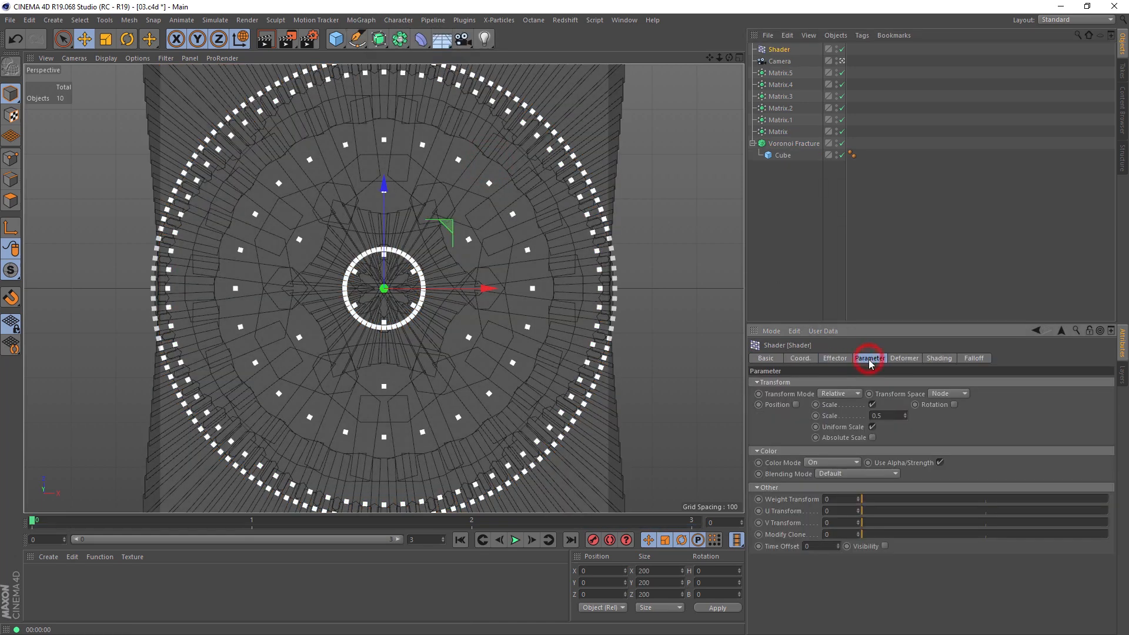
pyautogui.click(873, 405)
pyautogui.click(940, 430)
pyautogui.click(896, 440)
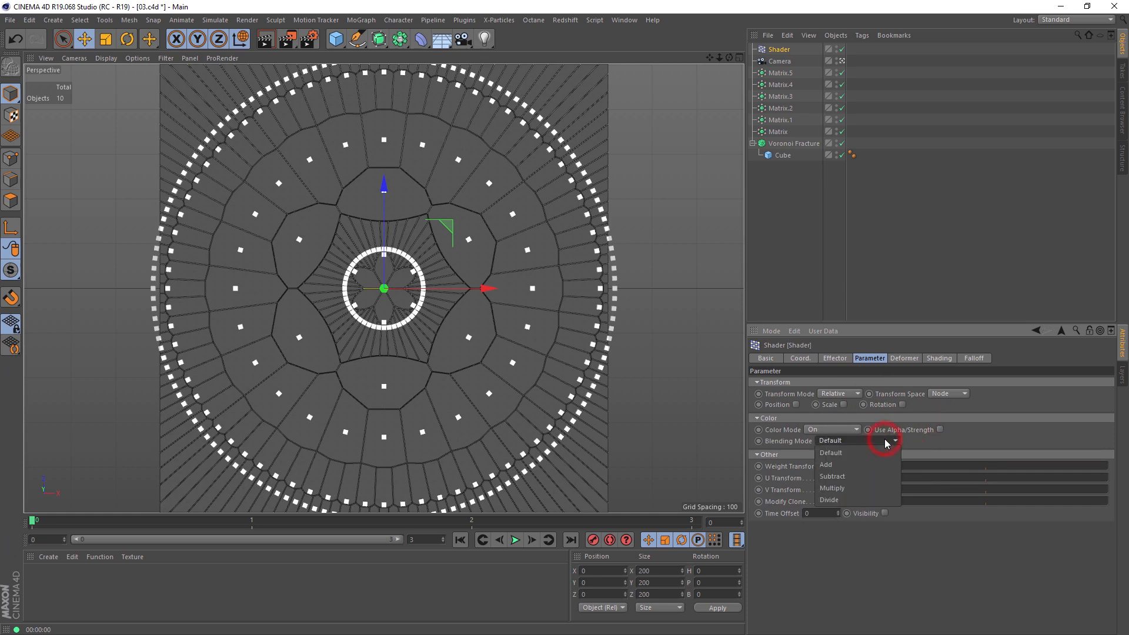
pyautogui.click(971, 442)
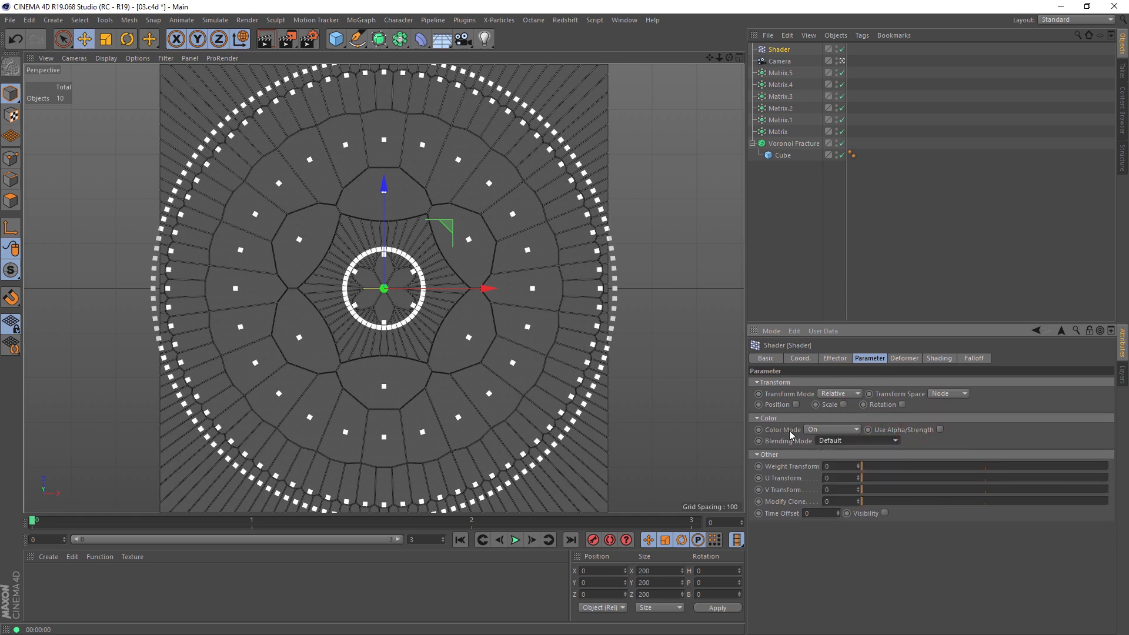
# Assign a Noise shader as the effector's custom shader and render the viewport
pyautogui.click(934, 359)
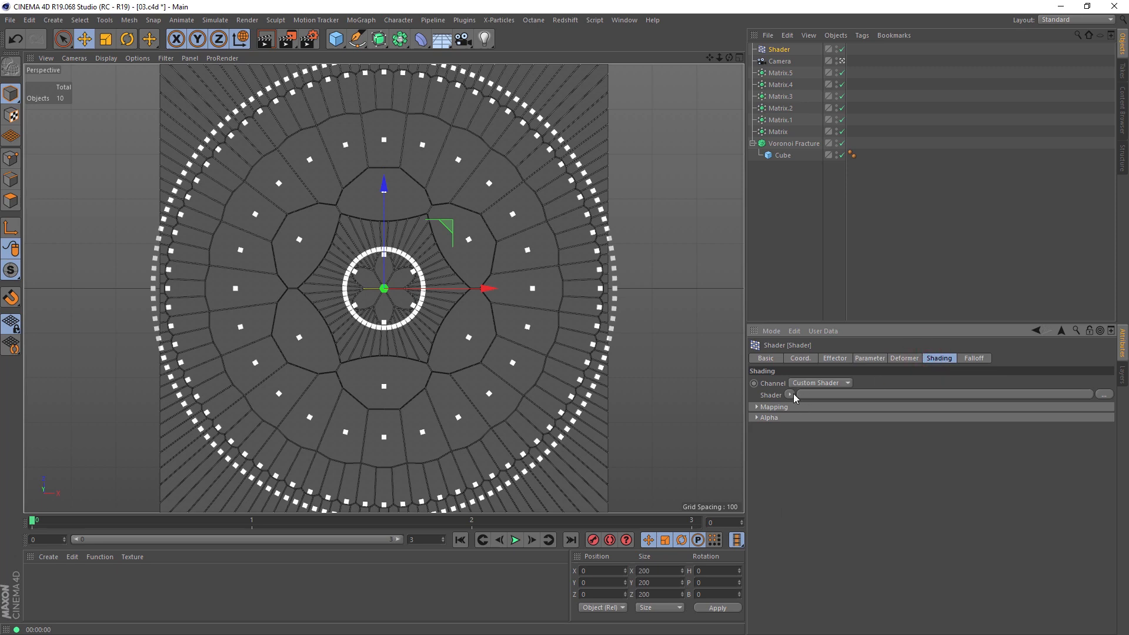
pyautogui.click(790, 395)
pyautogui.click(797, 221)
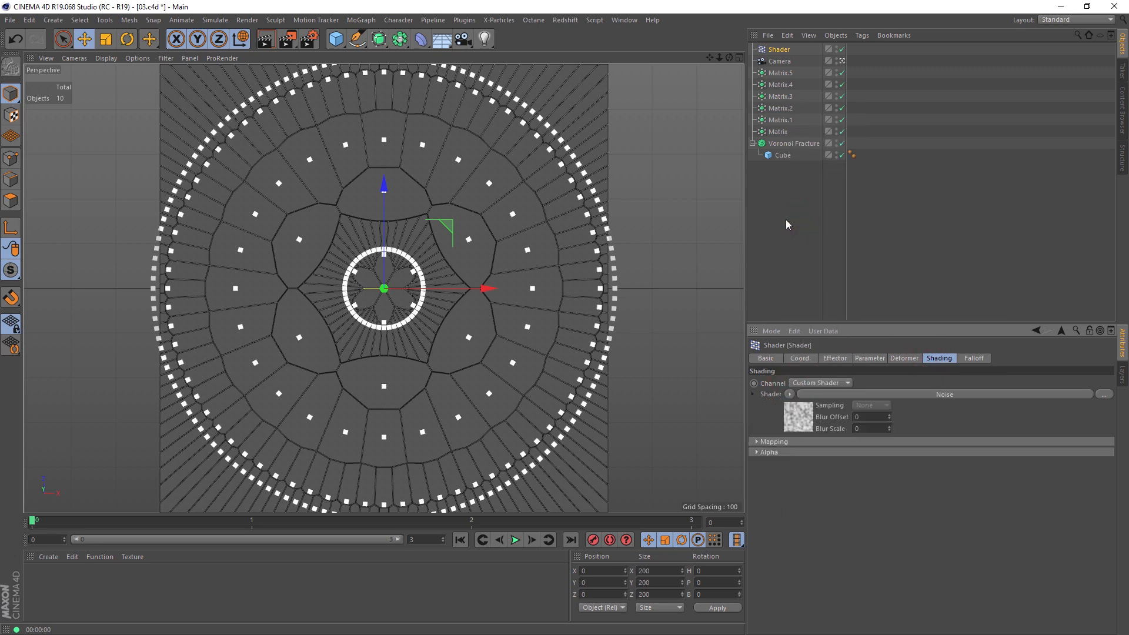
pyautogui.click(265, 39)
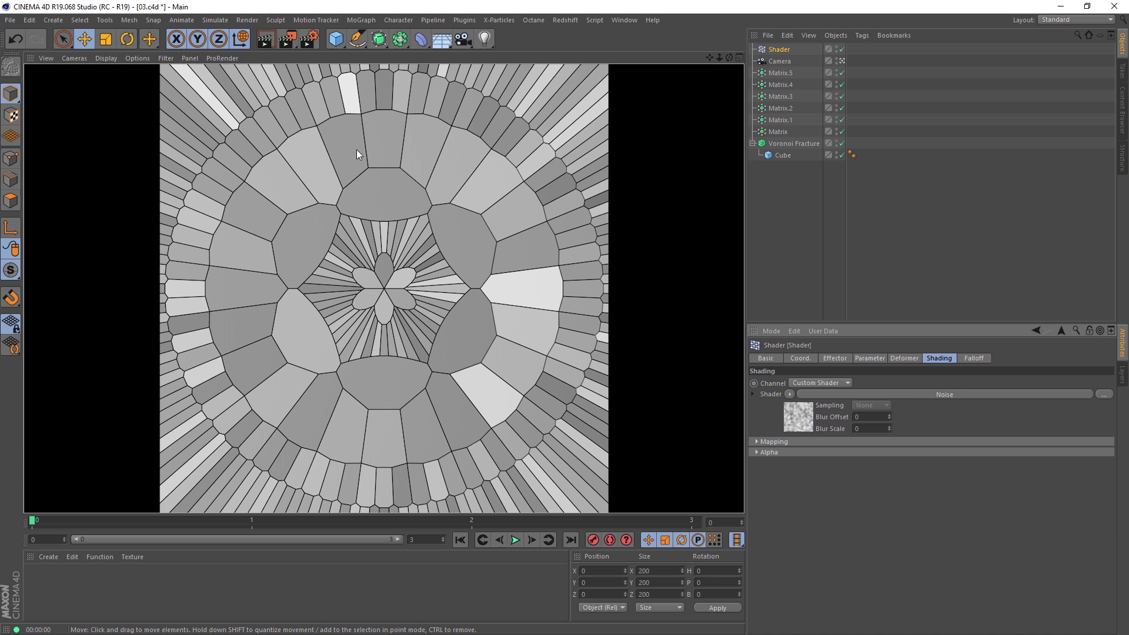
# Open the Noise shader's properties and raise its contrast to 51
pyautogui.click(793, 412)
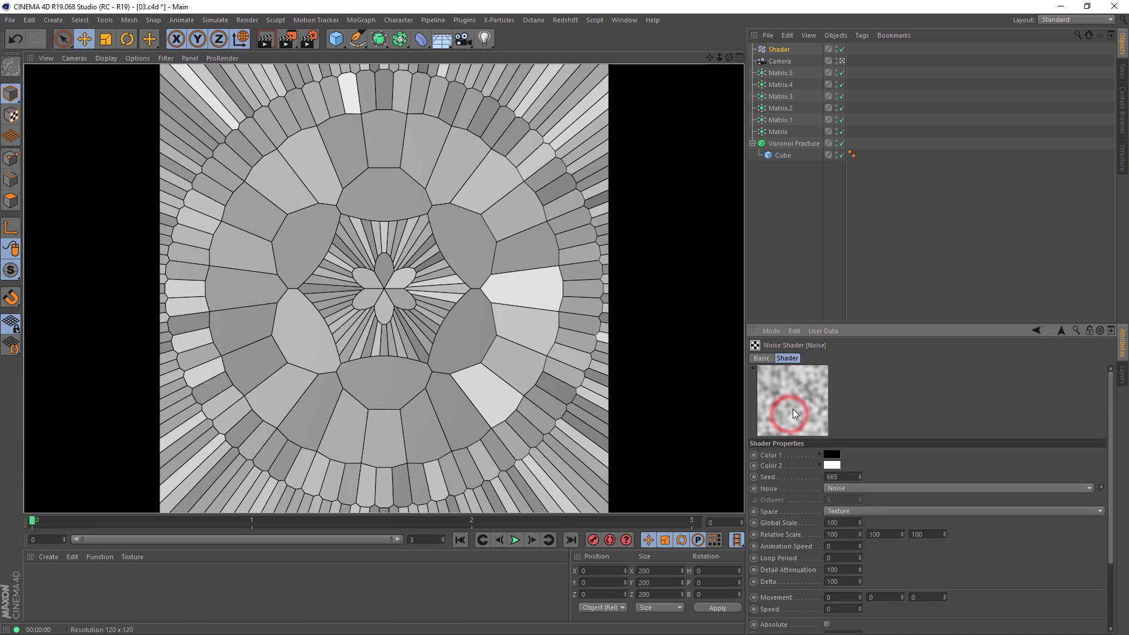
pyautogui.moveTo(1111, 418); pyautogui.dragTo(1114, 484)
pyautogui.moveTo(1018, 595); pyautogui.dragTo(1046, 595)
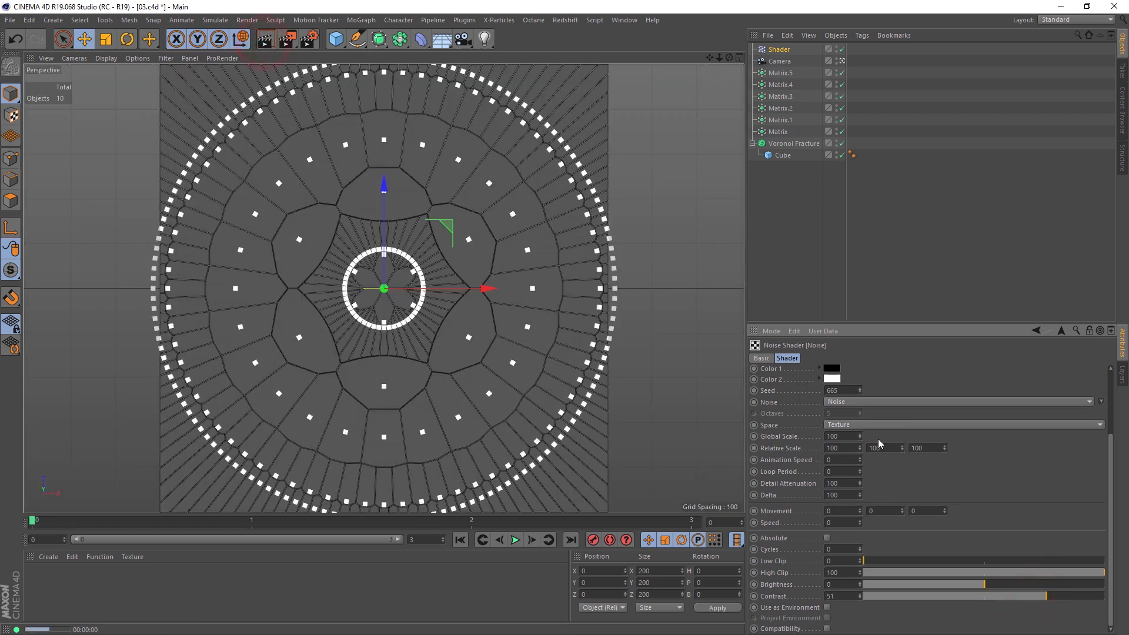
# Set the Noise shader's contrast to 39 and its global scale to 10, and render the viewport
pyautogui.hotkey('ctrl', 'r')
pyautogui.moveTo(1047, 596); pyautogui.dragTo(1032, 596)
pyautogui.click(841, 437)
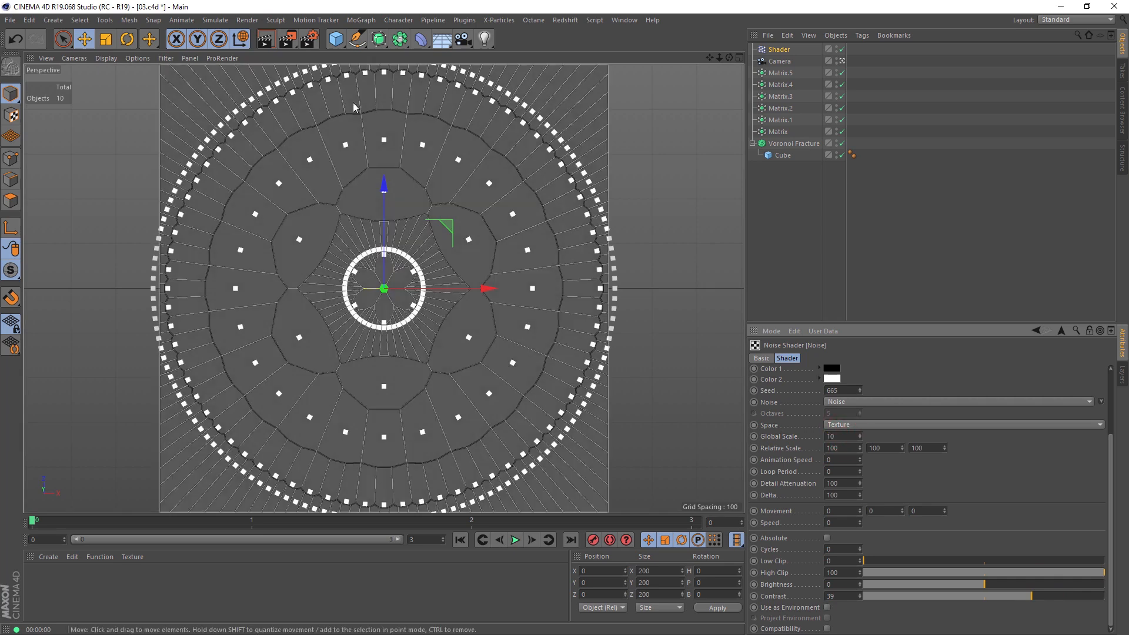
pyautogui.click(266, 43)
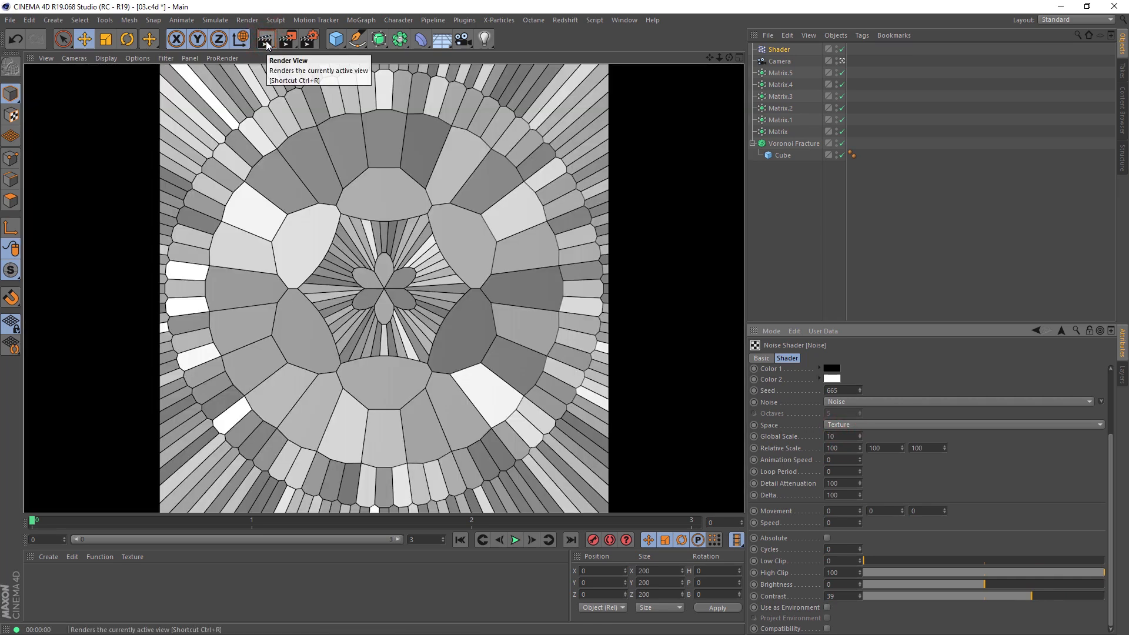
# Wrap the Shader effector's Noise in a Colorizer shader and open the Colorizer's properties
pyautogui.click(1061, 330)
pyautogui.click(791, 394)
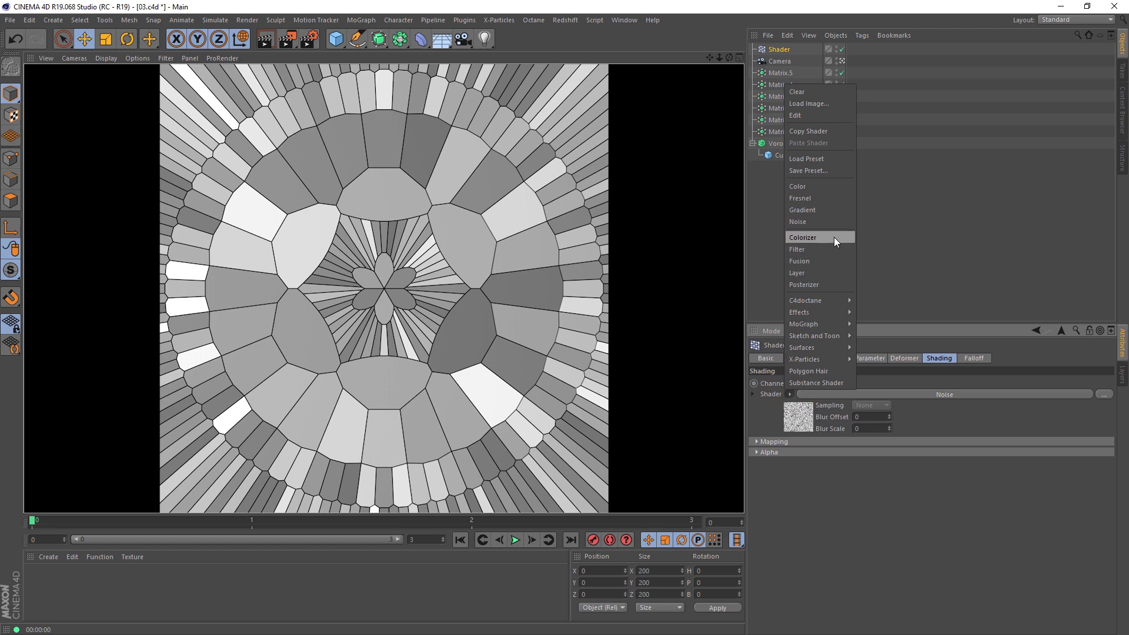
pyautogui.click(834, 238)
pyautogui.click(813, 415)
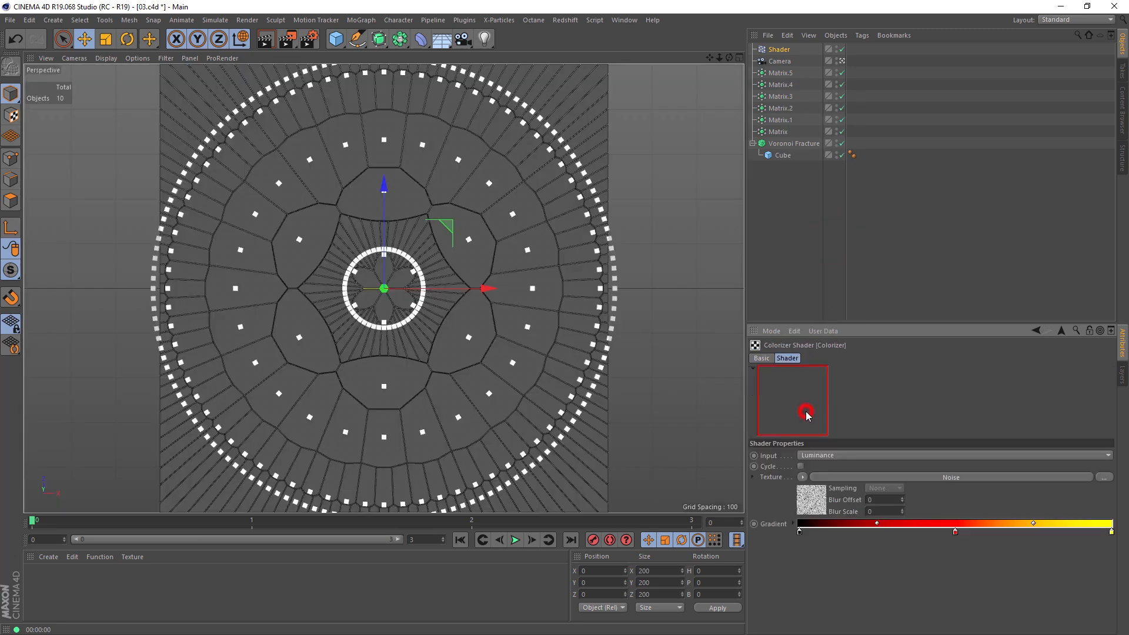
# Load the Pattern 4 gradient preset into the Colorizer and render the viewport
pyautogui.click(791, 524)
pyautogui.click(1111, 458)
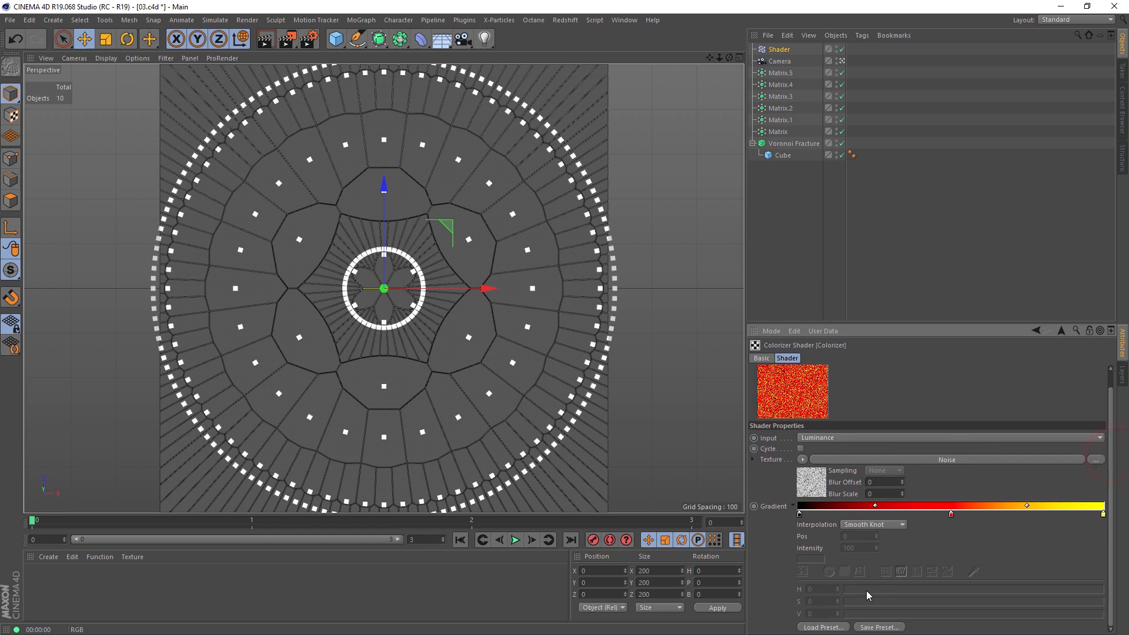
pyautogui.click(823, 628)
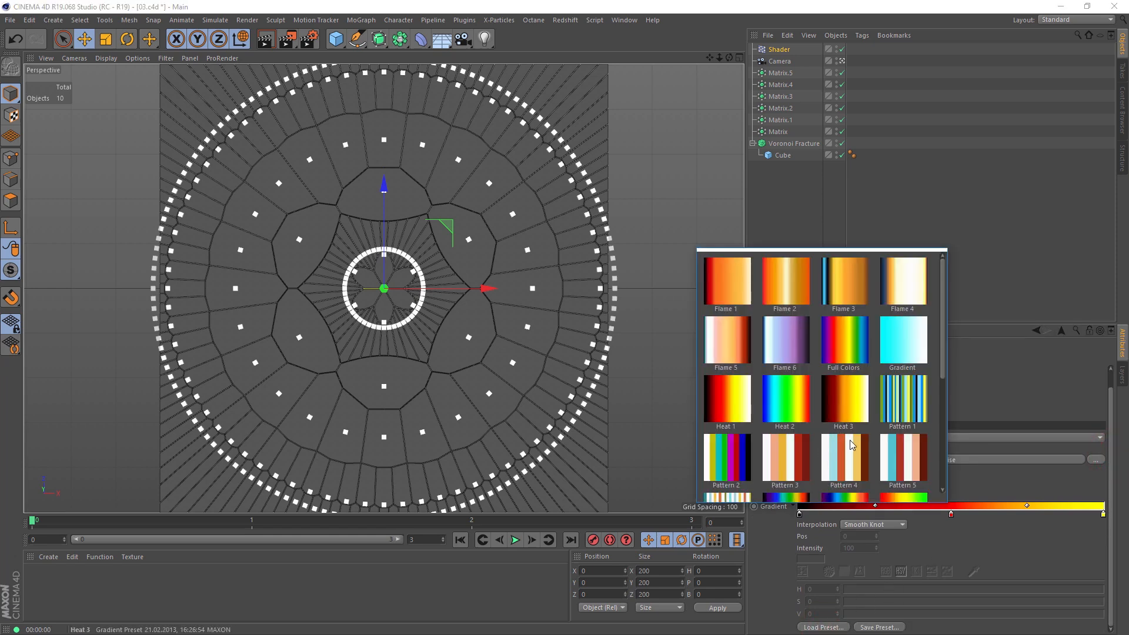
pyautogui.scroll(-1, 847, 415)
pyautogui.click(850, 397)
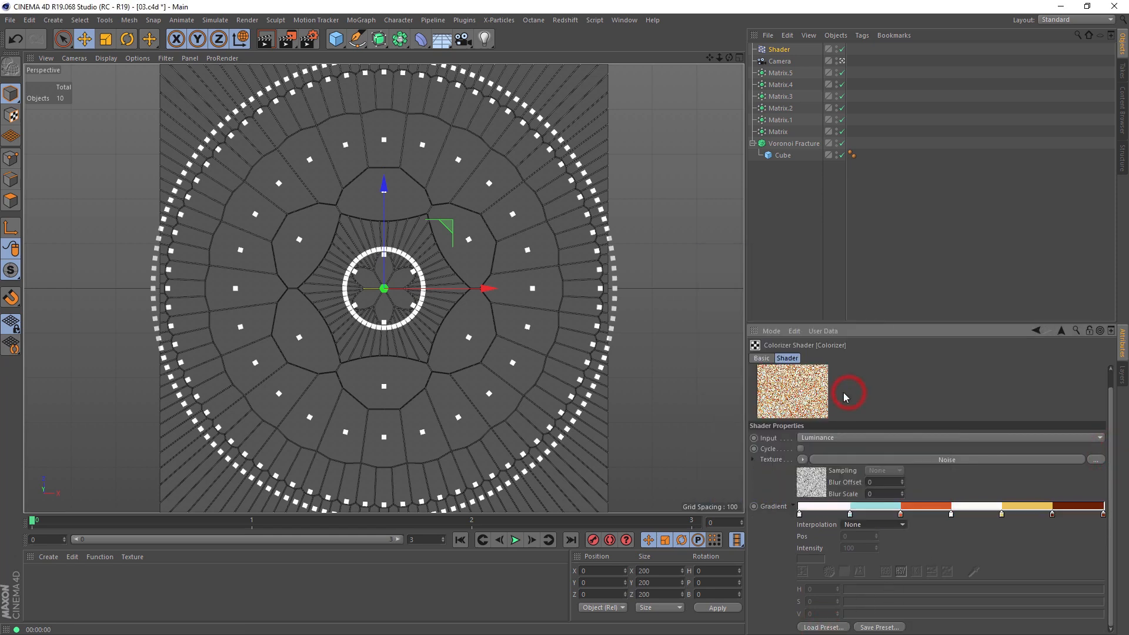
pyautogui.click(264, 41)
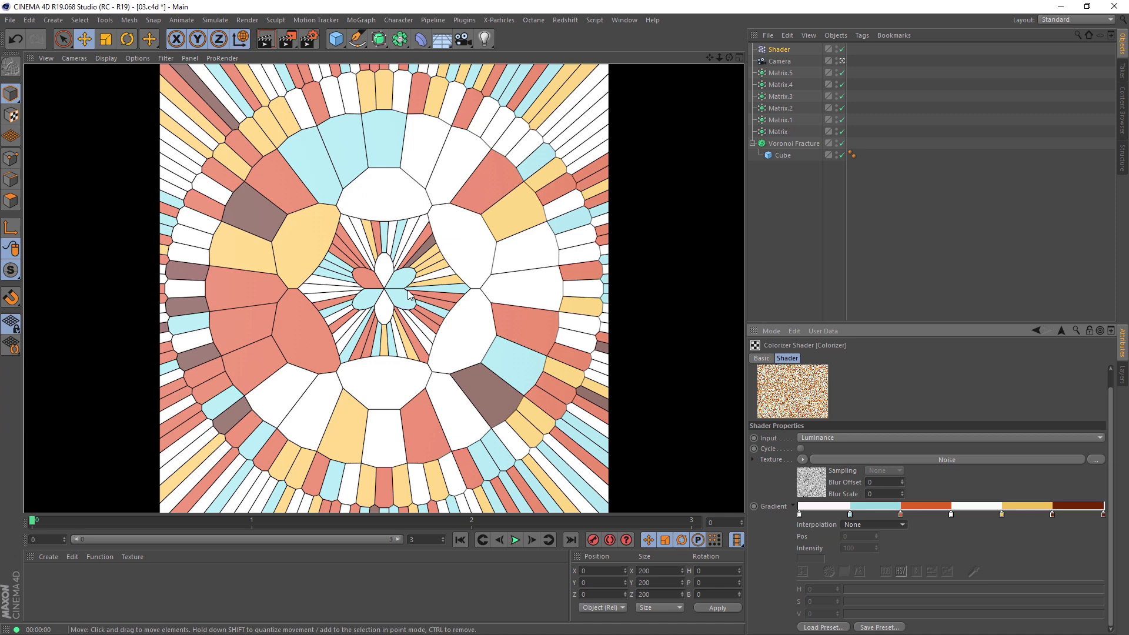
# Replace the Noise in the Colorizer's texture with a Gradient shader and render the viewport
pyautogui.click(1060, 331)
pyautogui.click(925, 396)
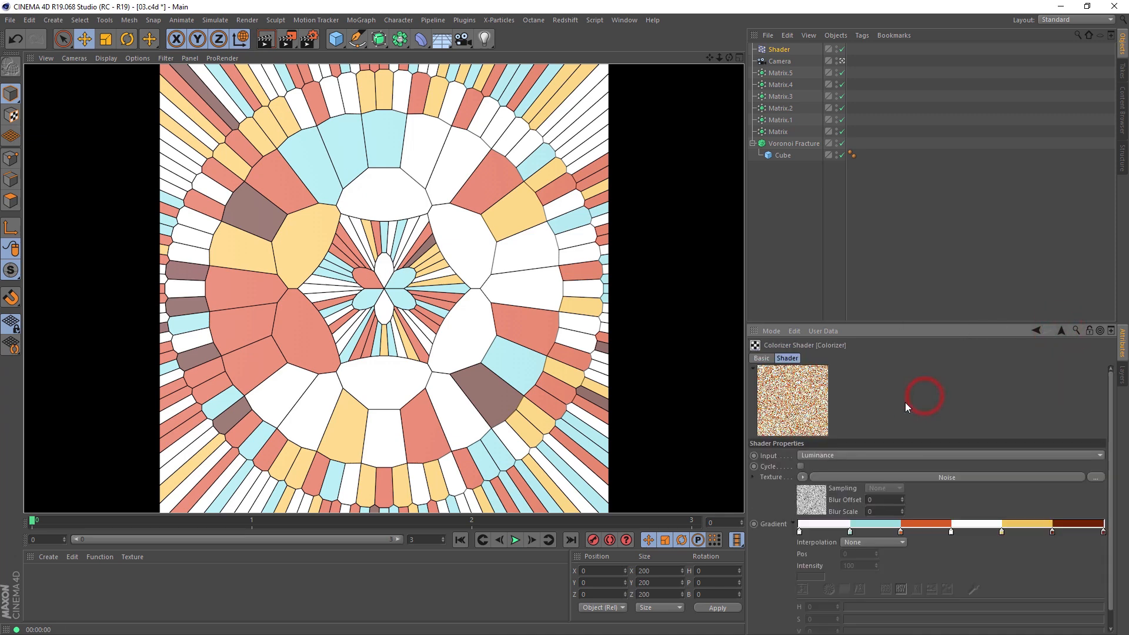
pyautogui.click(901, 478)
pyautogui.click(1062, 333)
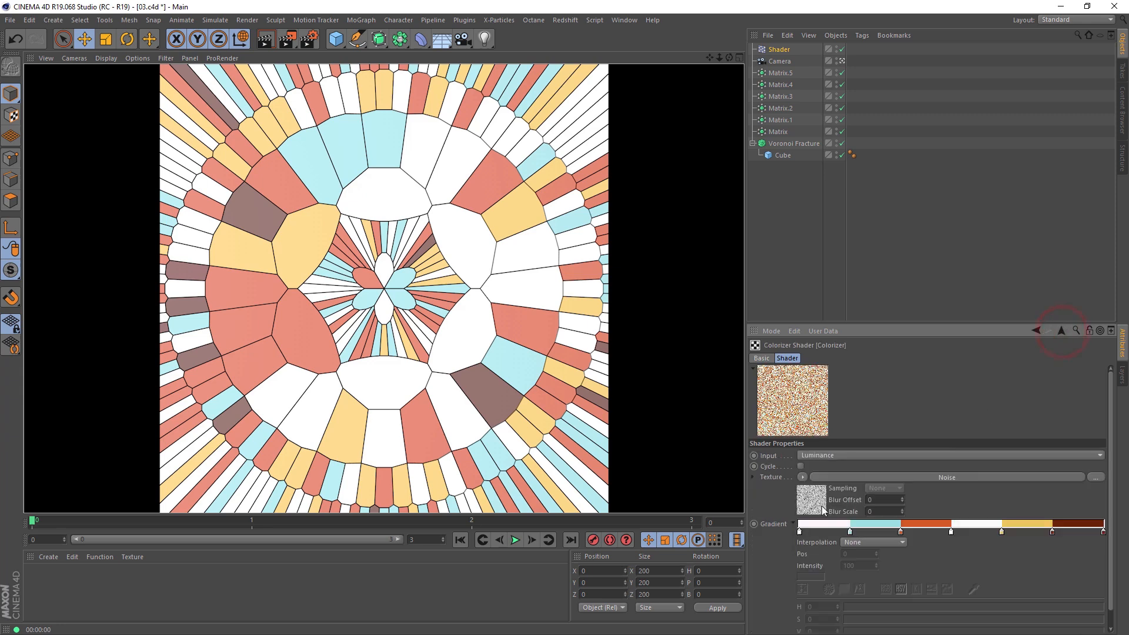
pyautogui.click(802, 476)
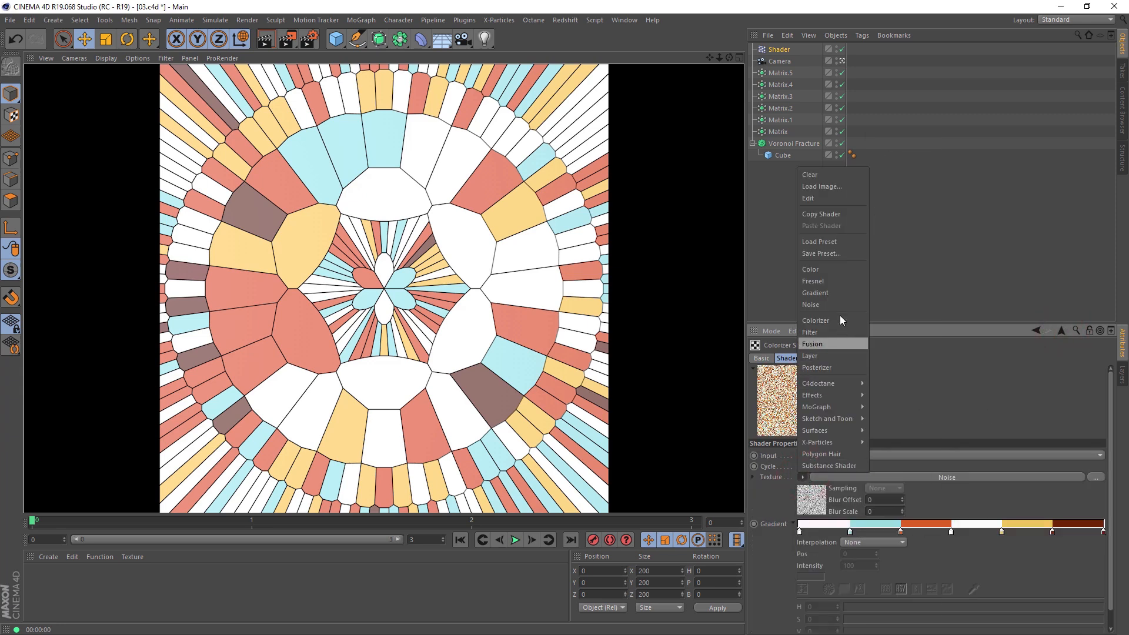
pyautogui.click(839, 296)
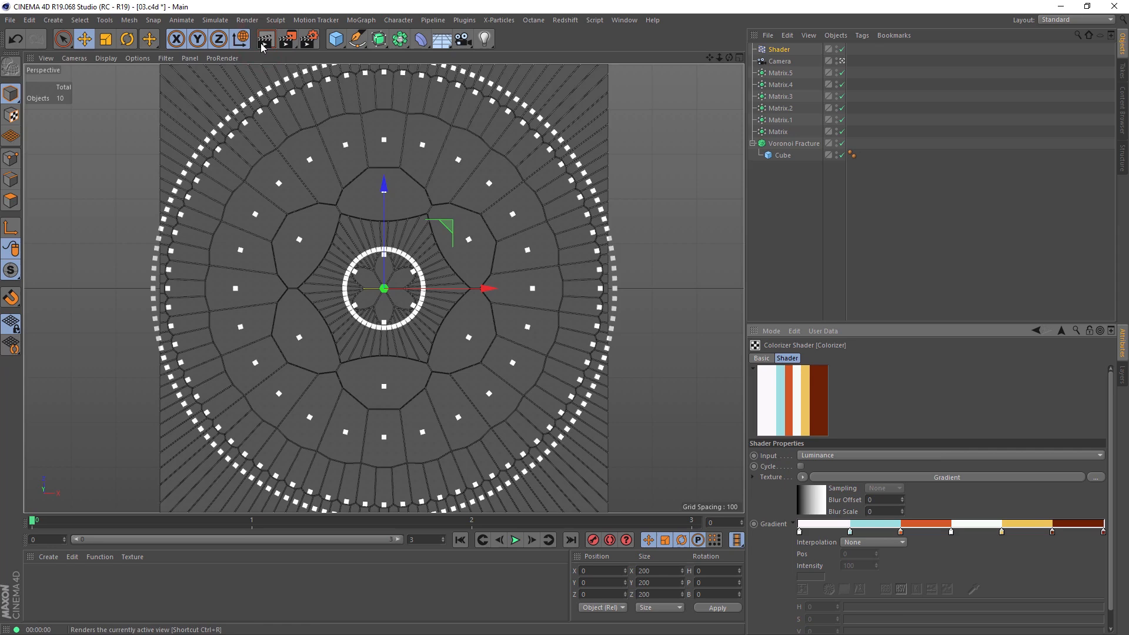
pyautogui.click(263, 46)
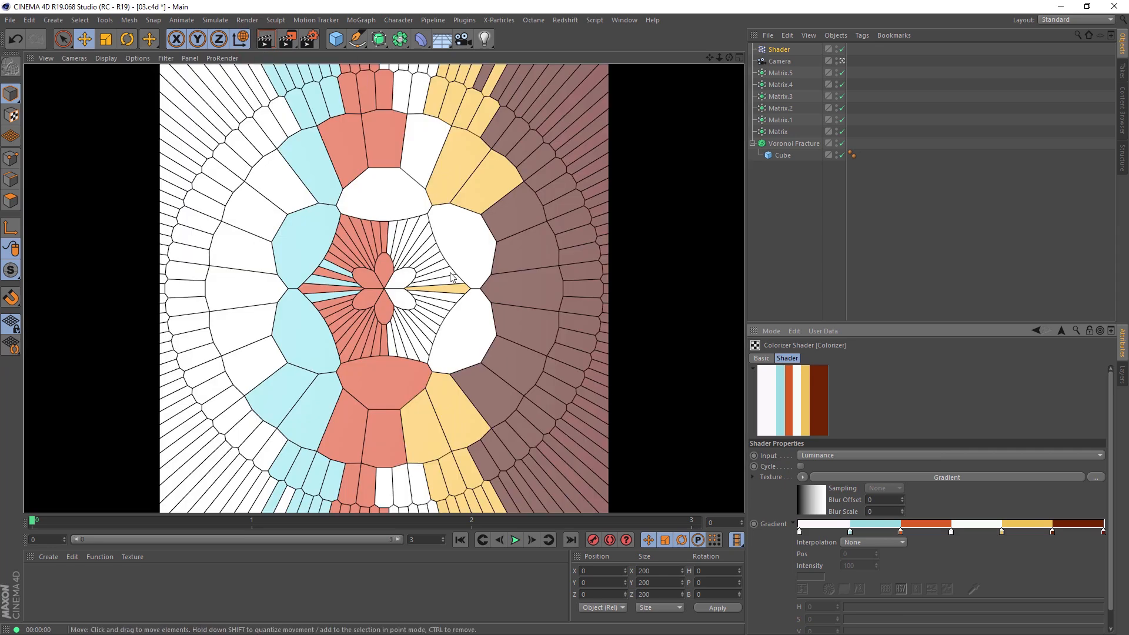
# Open the Gradient shader and change its type through 2D - V and 2D - Diagonal to 2D - Circular, rendering each variant
pyautogui.click(874, 478)
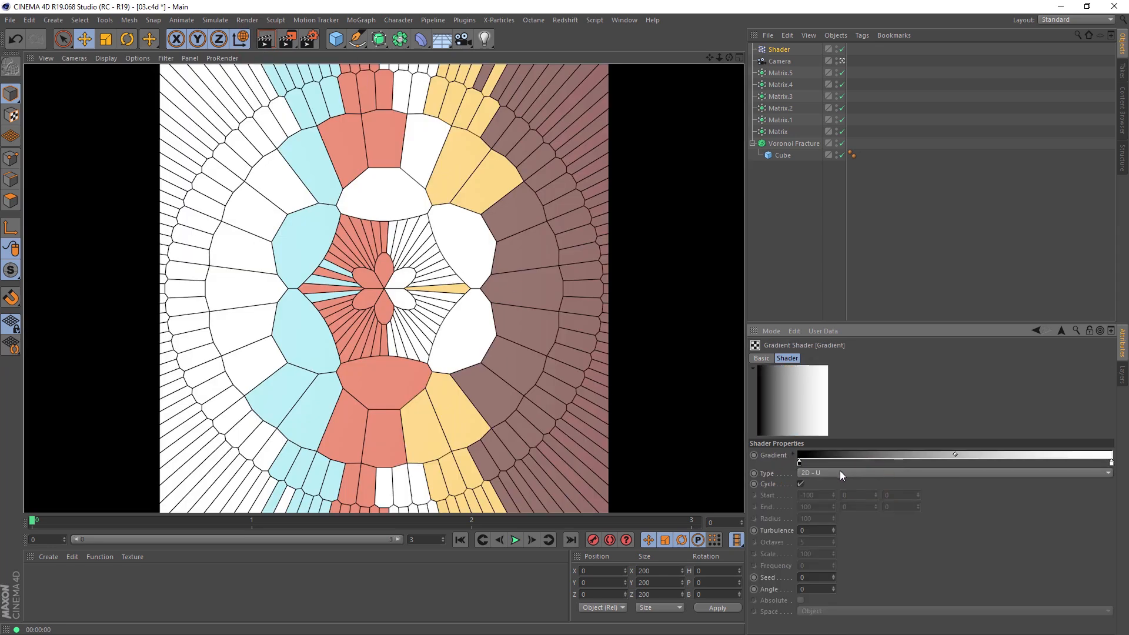
pyautogui.click(804, 474)
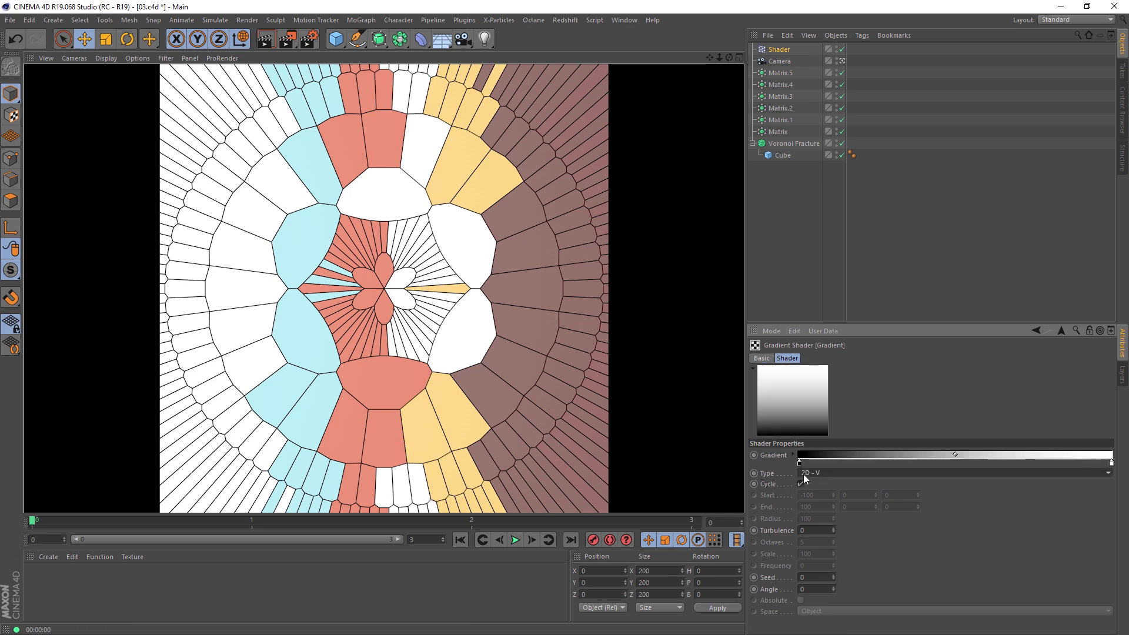
pyautogui.click(810, 495)
pyautogui.click(266, 39)
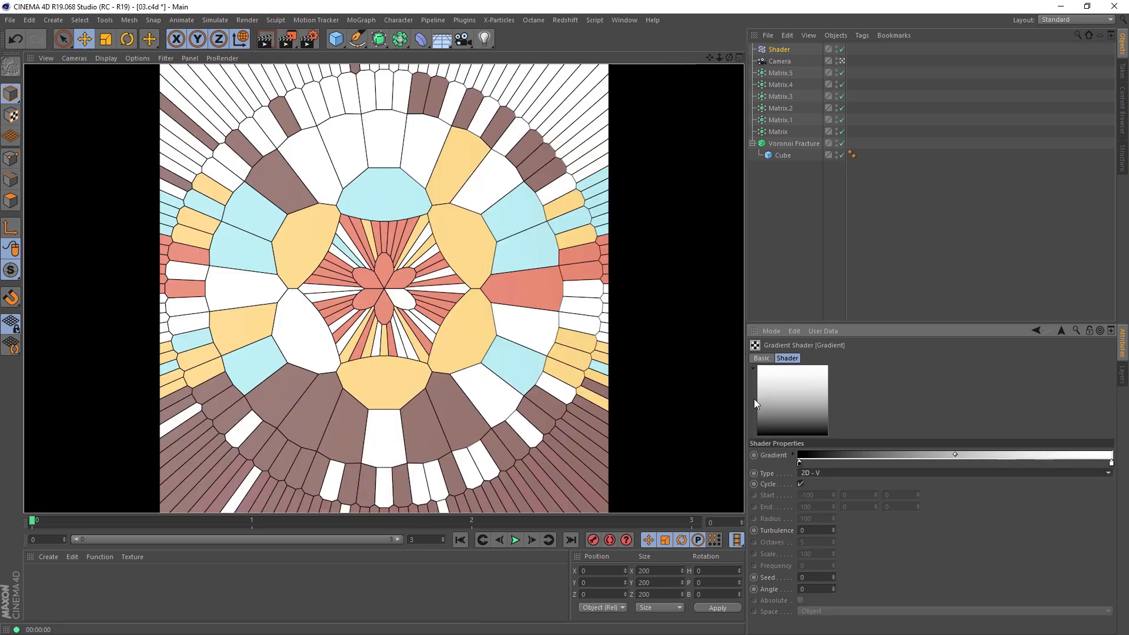
pyautogui.scroll(-1, 850, 472)
pyautogui.click(263, 41)
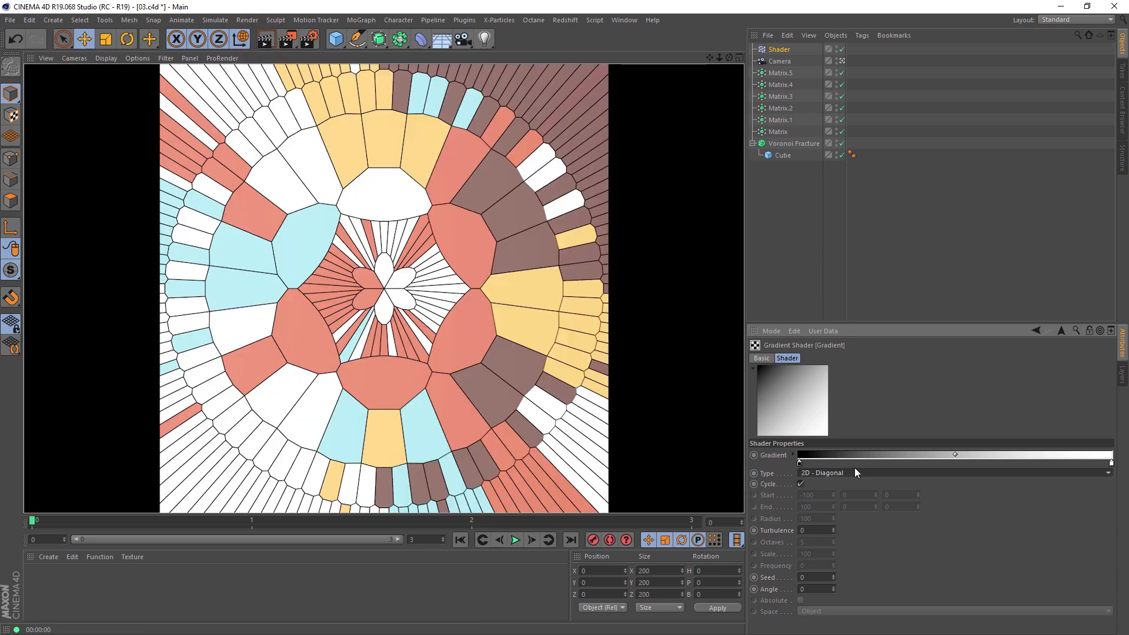
pyautogui.scroll(-1, 856, 472)
pyautogui.scroll(-1, 856, 472)
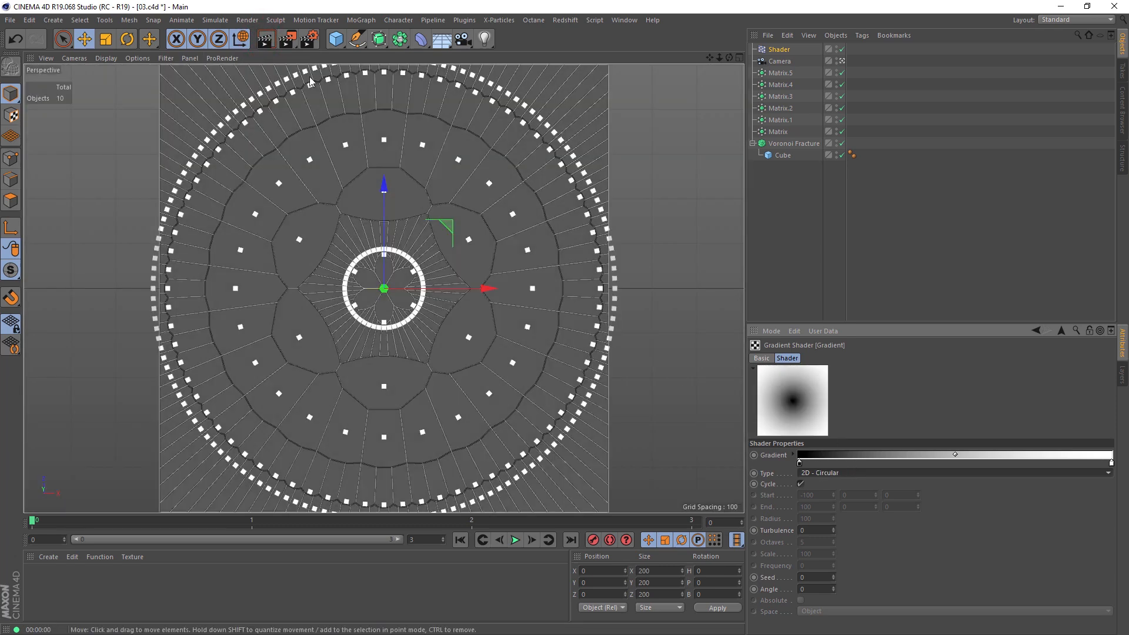
pyautogui.click(267, 40)
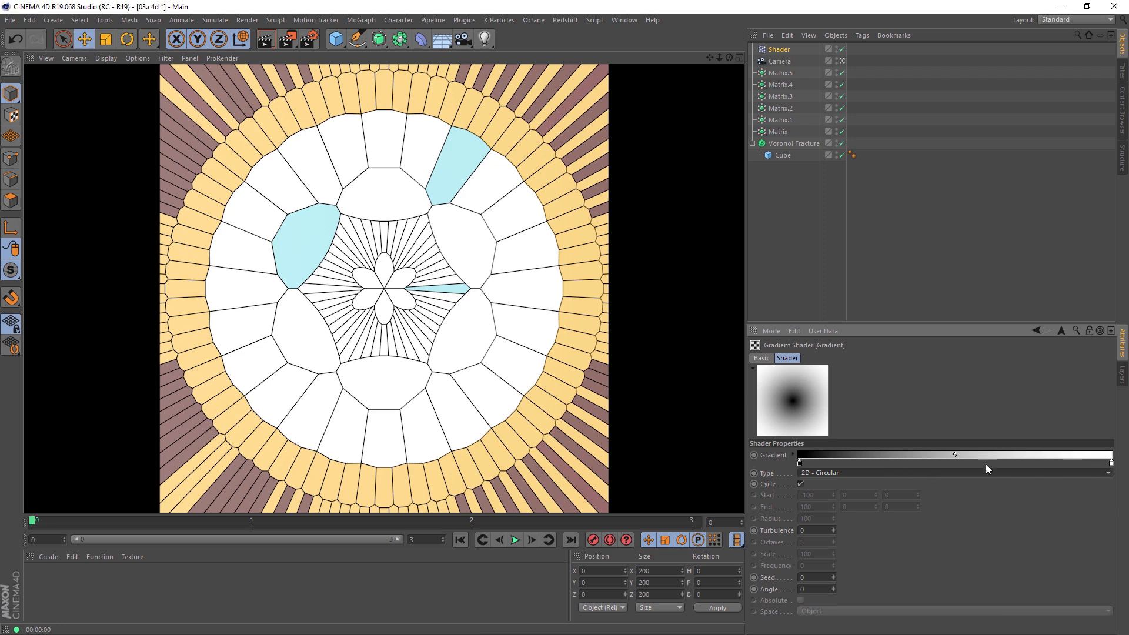
# Double the circular gradient's knots, move the middle black knot to about 55 and a white knot into the first quarter, and render
pyautogui.rightClick(937, 456)
pyautogui.click(944, 474)
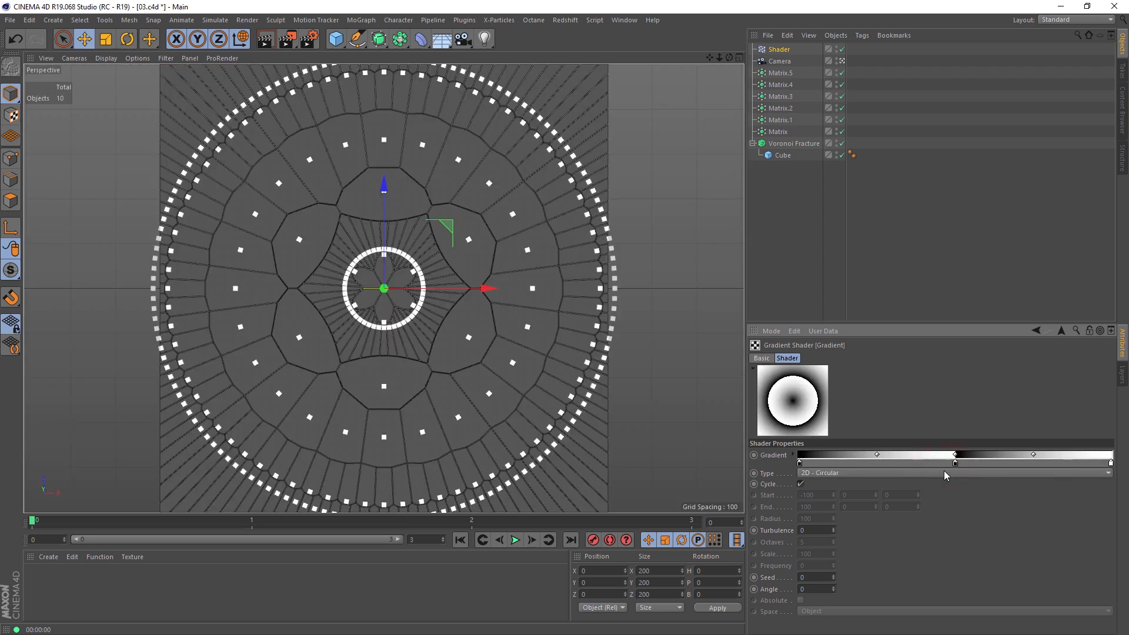
pyautogui.moveTo(955, 463); pyautogui.dragTo(977, 470)
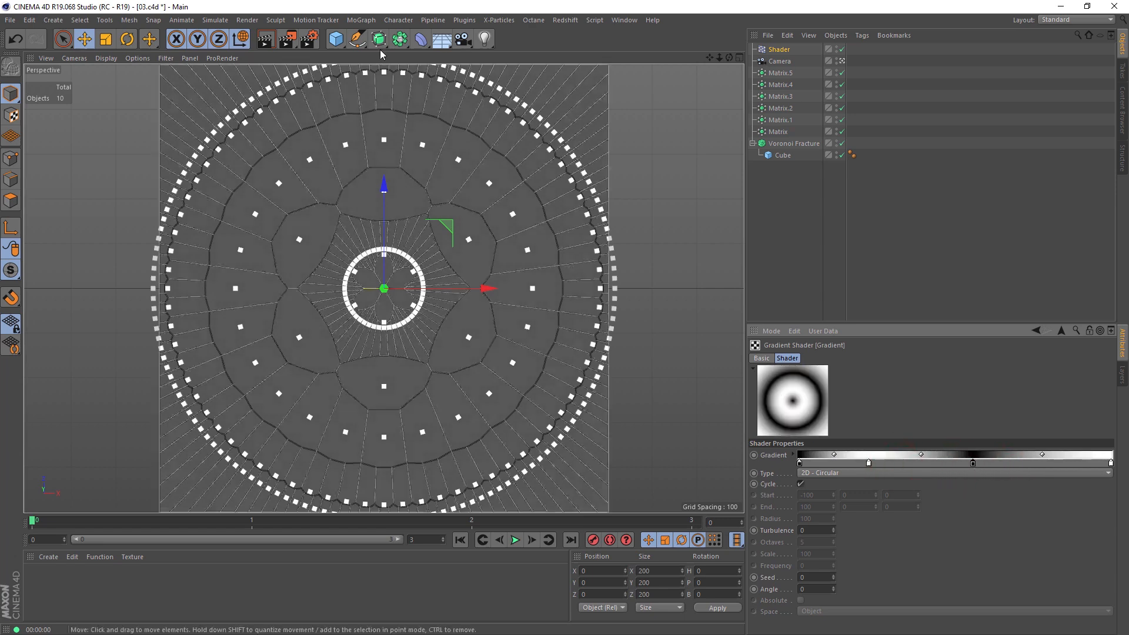
pyautogui.hotkey('ctrl', 'r')
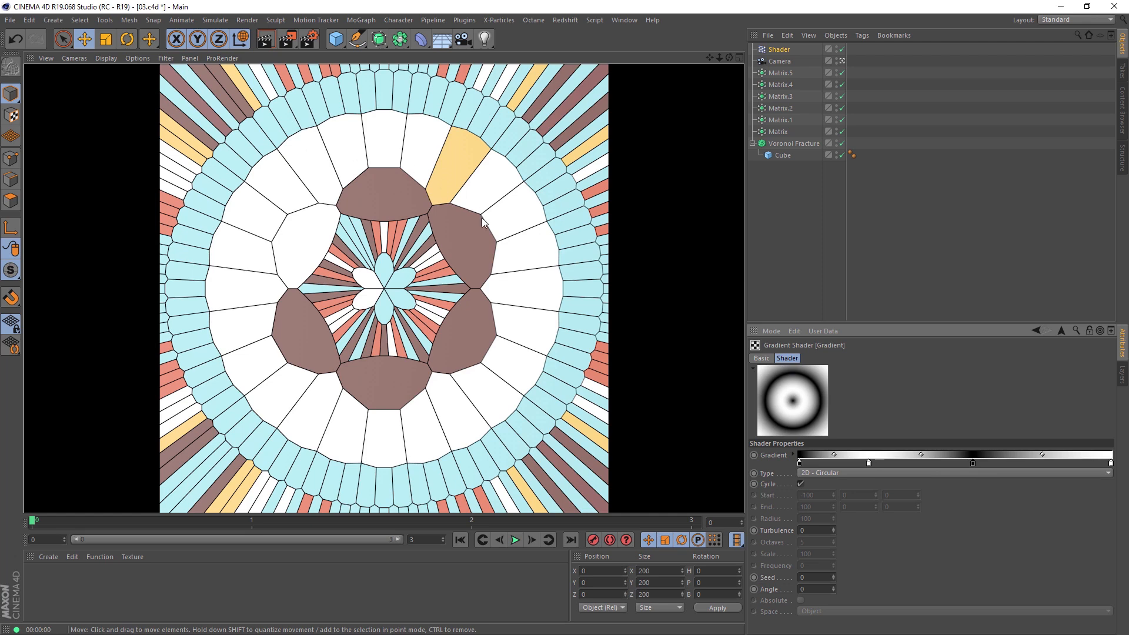
# Start an interactive render region, stretch it over the whole square pattern, and compare its lowest quality with a high one, keeping the high quality
pyautogui.click(418, 170)
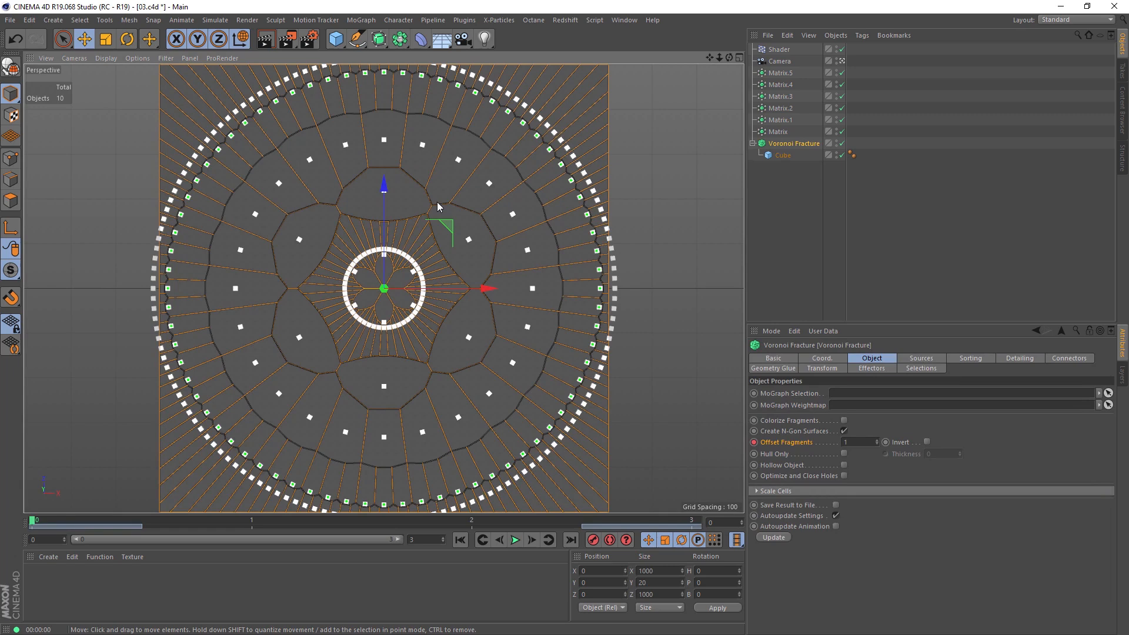
pyautogui.click(287, 40)
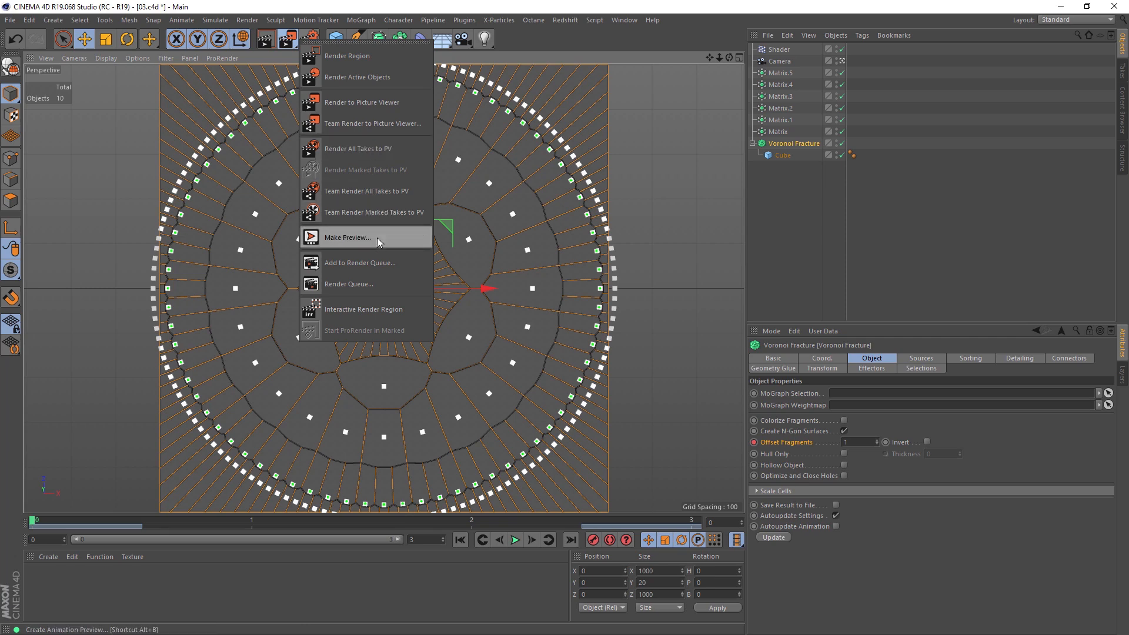
pyautogui.click(375, 319)
pyautogui.moveTo(204, 178); pyautogui.dragTo(160, 66)
pyautogui.moveTo(565, 401); pyautogui.dragTo(607, 513)
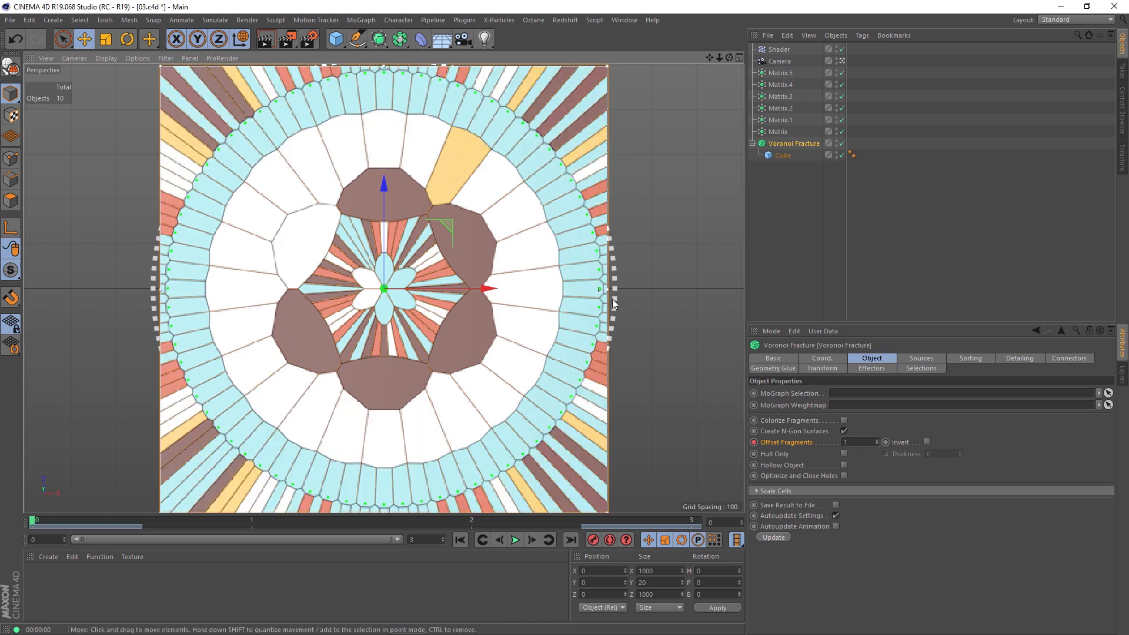
pyautogui.moveTo(602, 295); pyautogui.dragTo(593, 484)
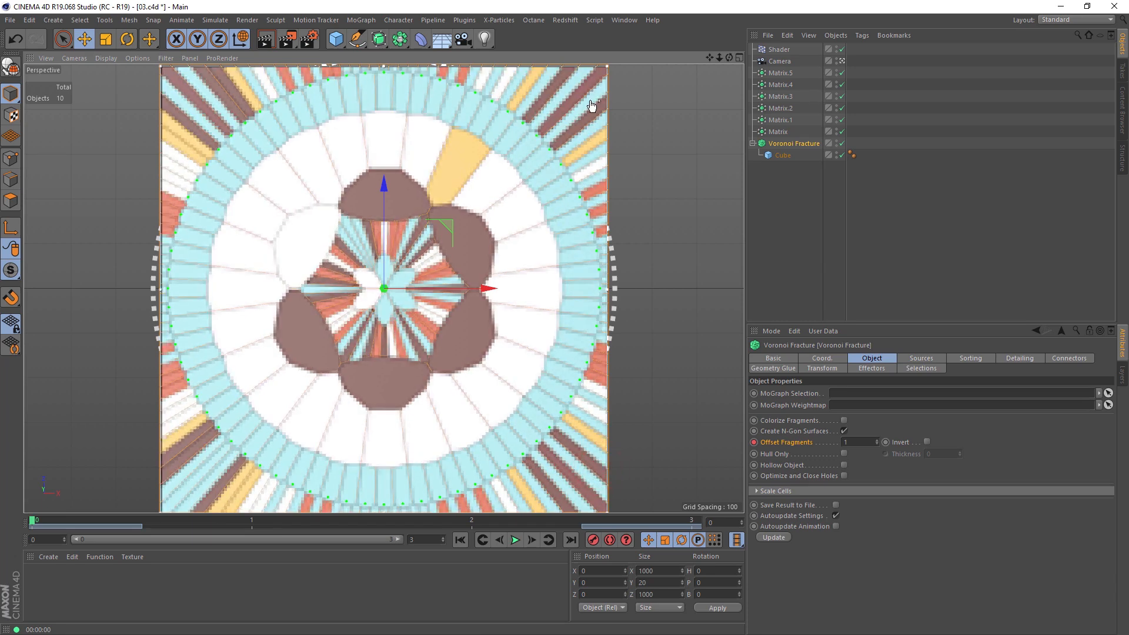
pyautogui.moveTo(598, 102); pyautogui.dragTo(601, 291)
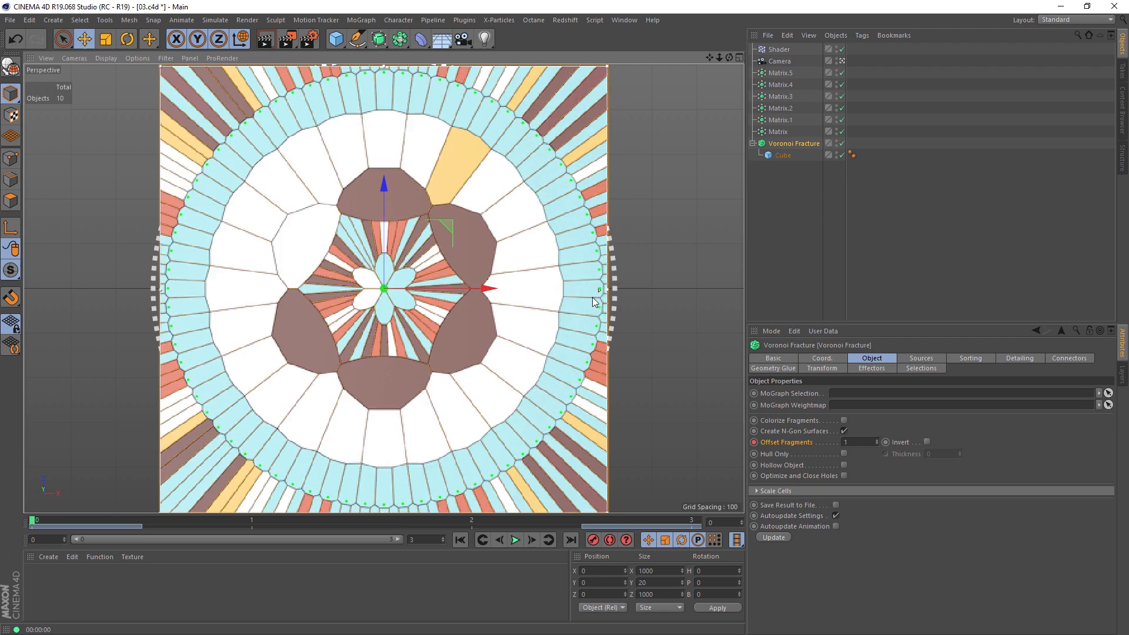
# In the Shader effector's Colorizer, move the orange knot to 24.18 and add a green knot with hue 121 at 38.49
pyautogui.click(779, 50)
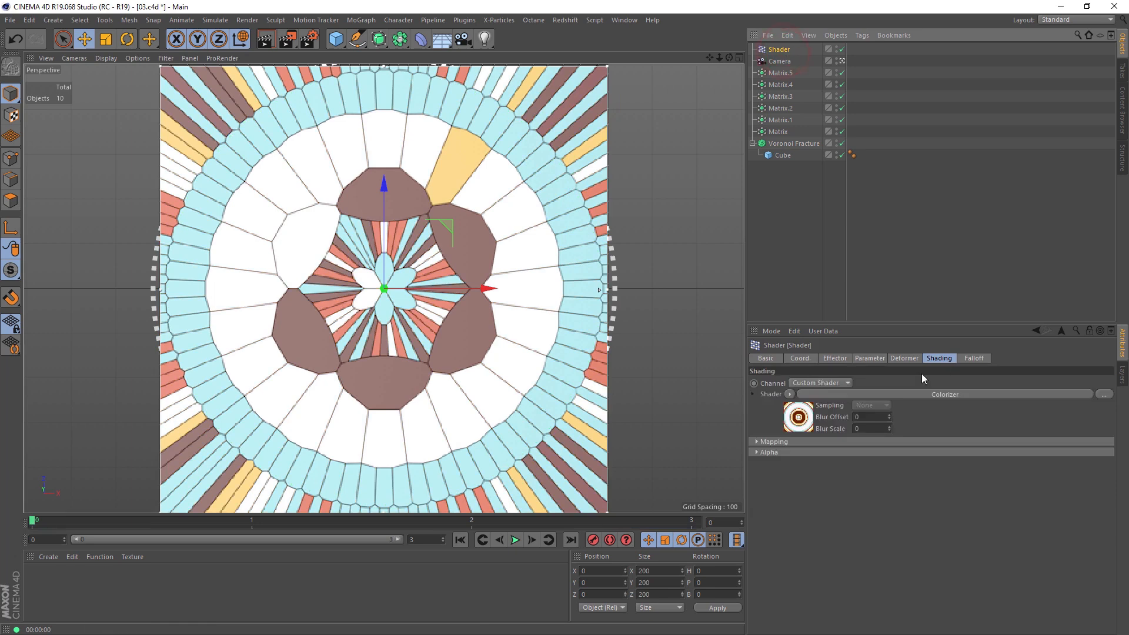
pyautogui.click(798, 419)
pyautogui.moveTo(901, 530); pyautogui.dragTo(874, 531)
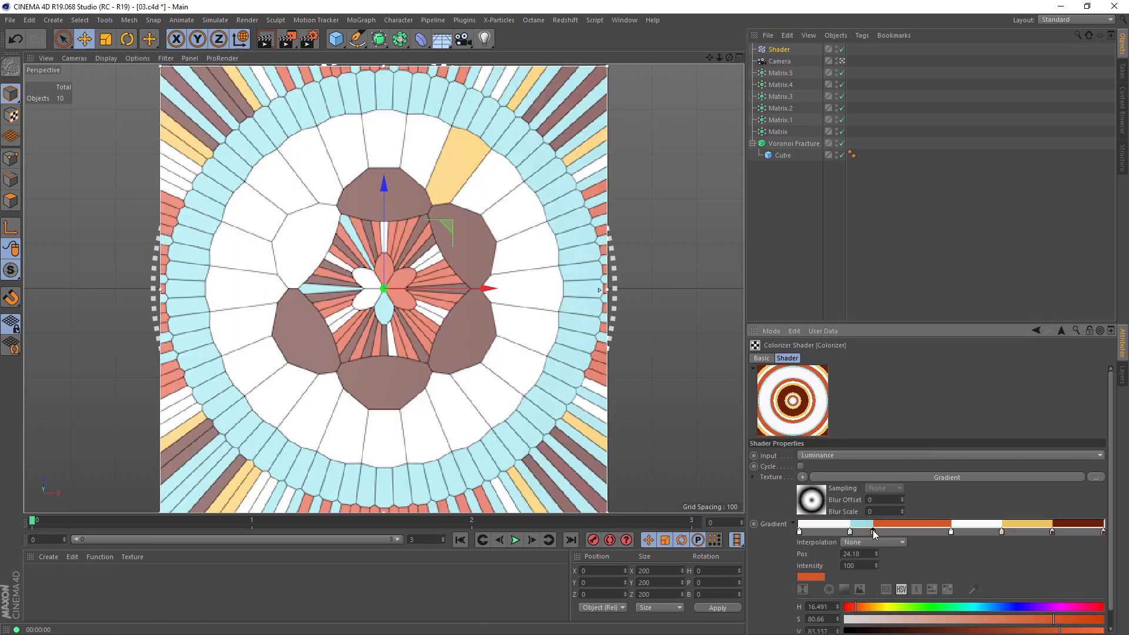
pyautogui.click(917, 531)
pyautogui.click(931, 607)
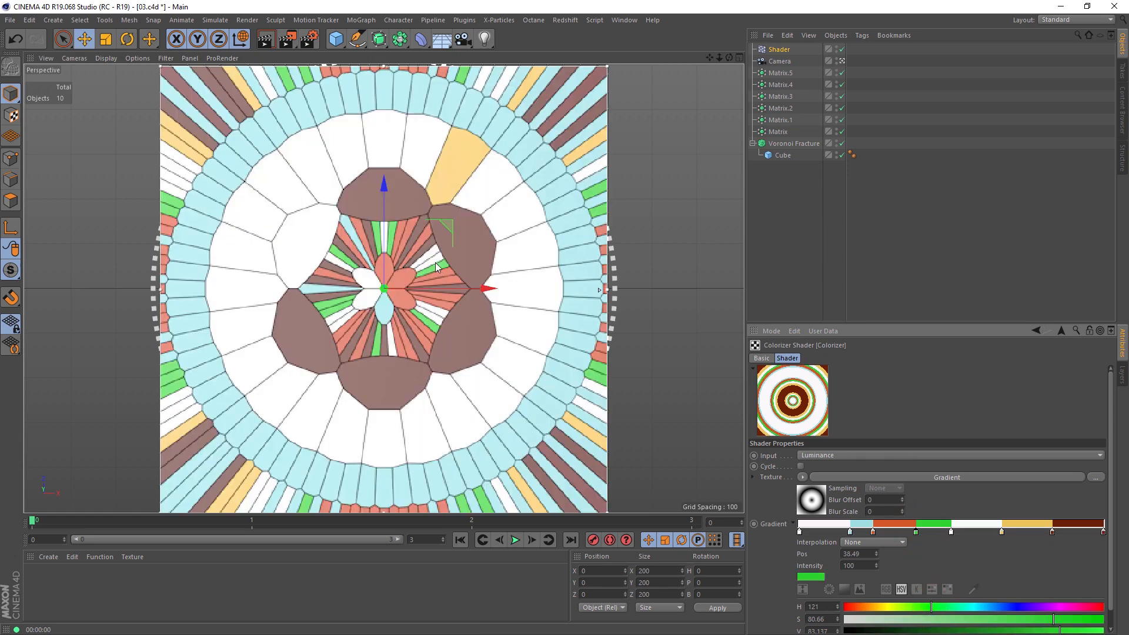
# Open the Colorizer's Gradient shader, try turbulence values of 28 and 20, and reset the turbulence to 0
pyautogui.click(895, 476)
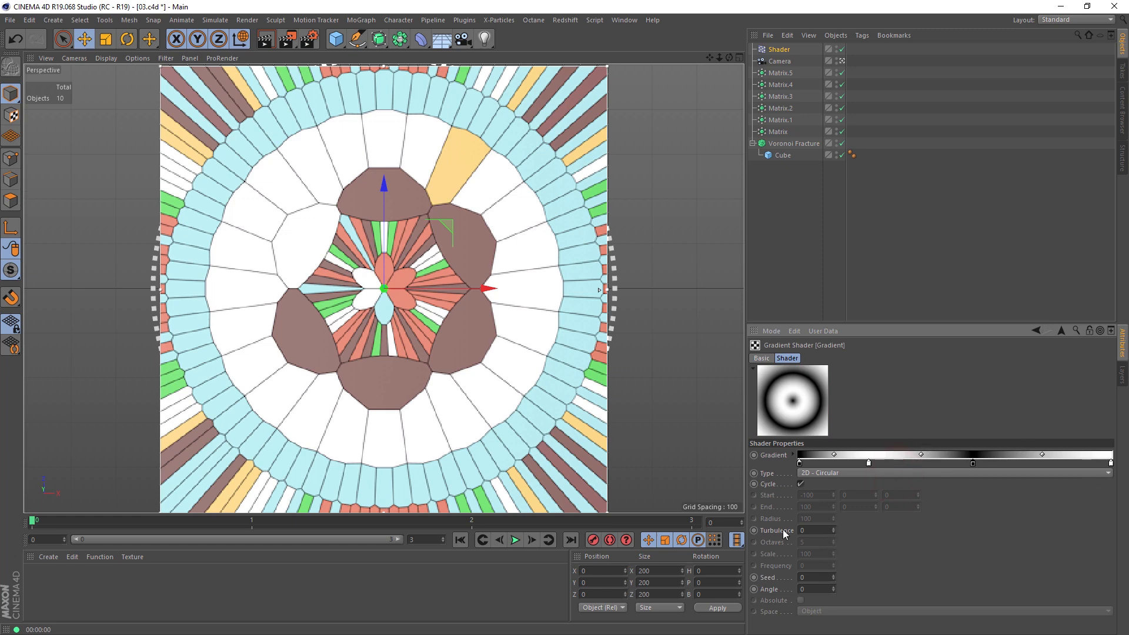
pyautogui.moveTo(834, 530); pyautogui.dragTo(838, 525)
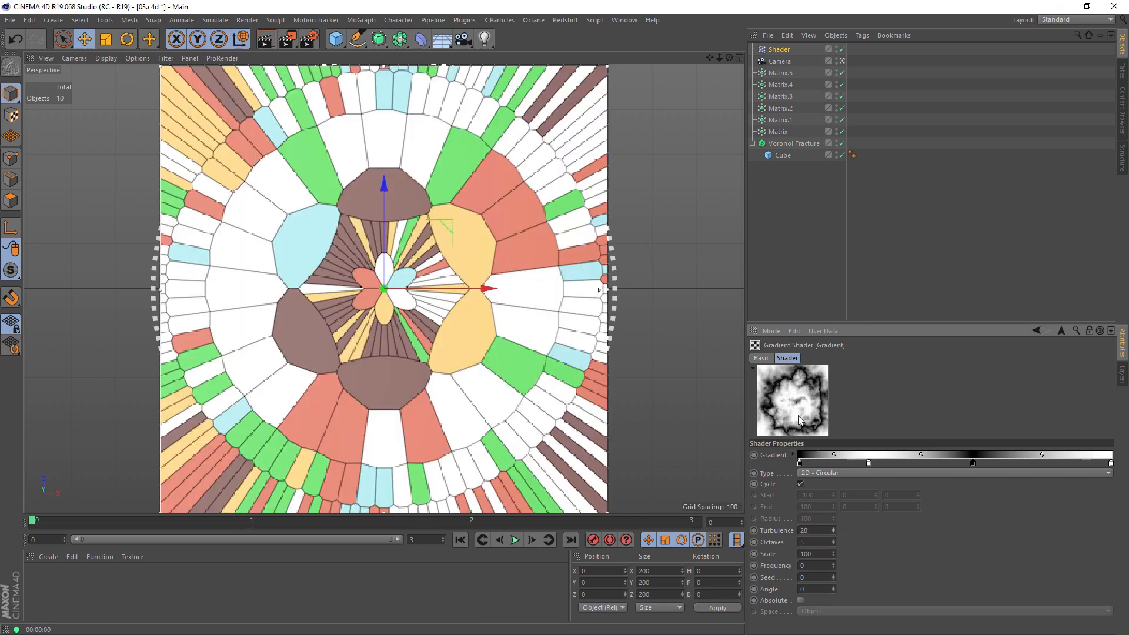
pyautogui.moveTo(834, 531); pyautogui.dragTo(834, 539)
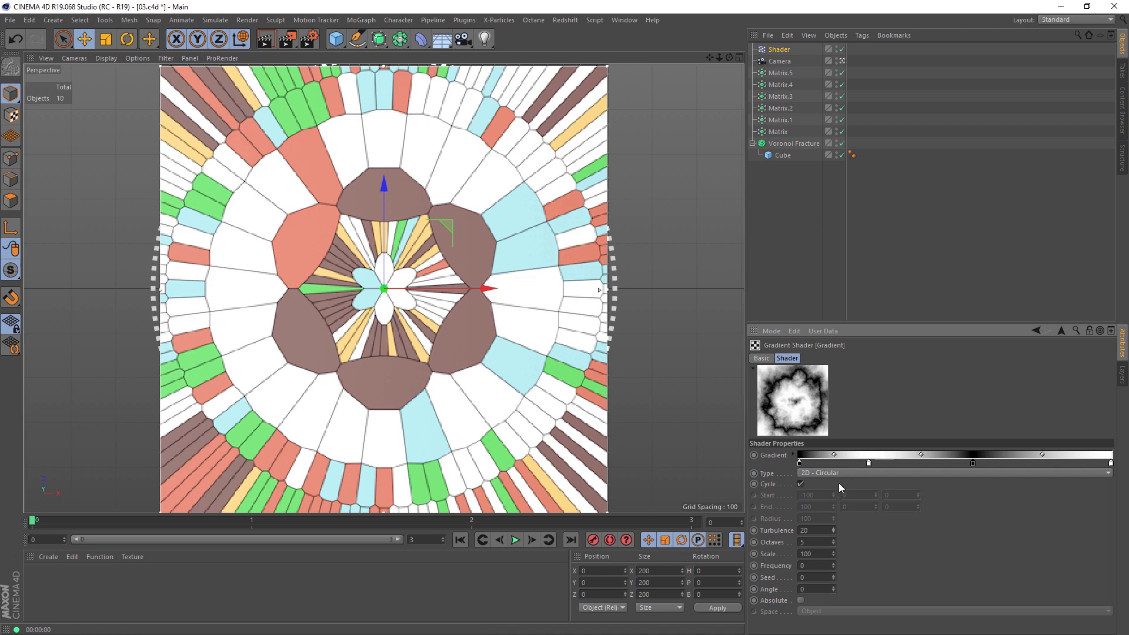
pyautogui.write('0')
pyautogui.press('Return')
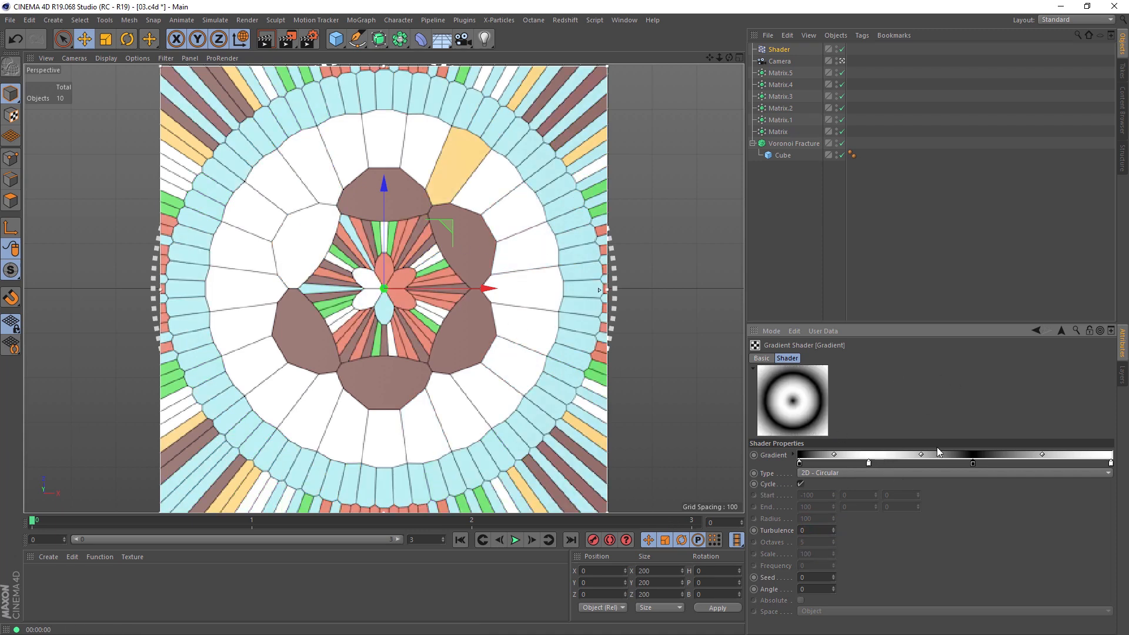
# Set the circular gradient's interpolation to None, shift the second black knot inward and move the outermost white knot to 68.47
pyautogui.click(793, 455)
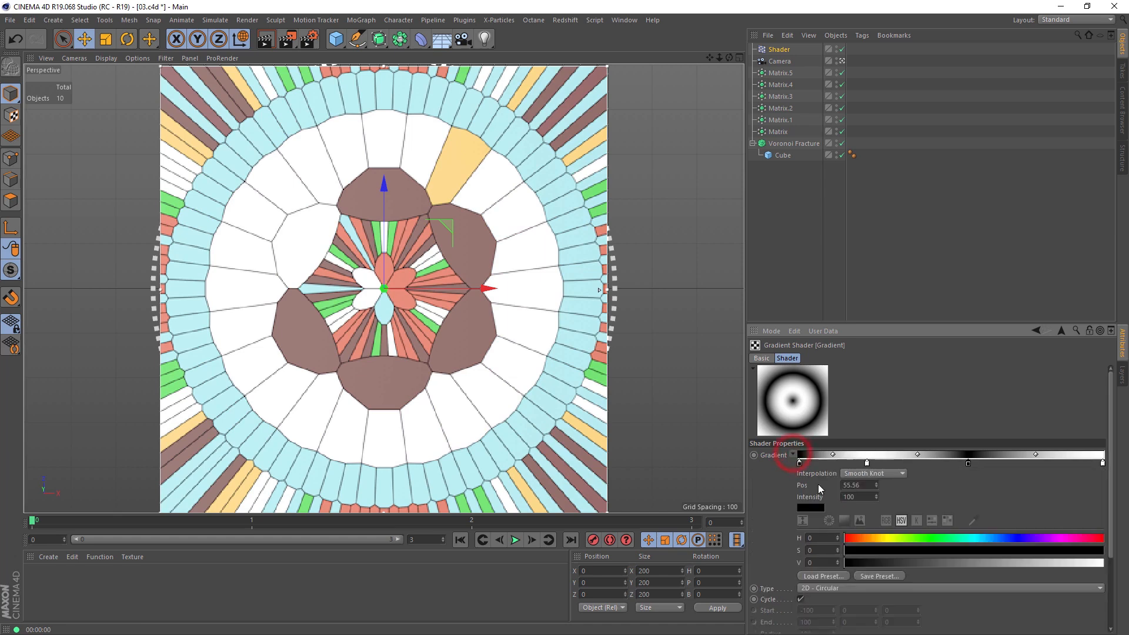
pyautogui.click(867, 474)
pyautogui.click(866, 542)
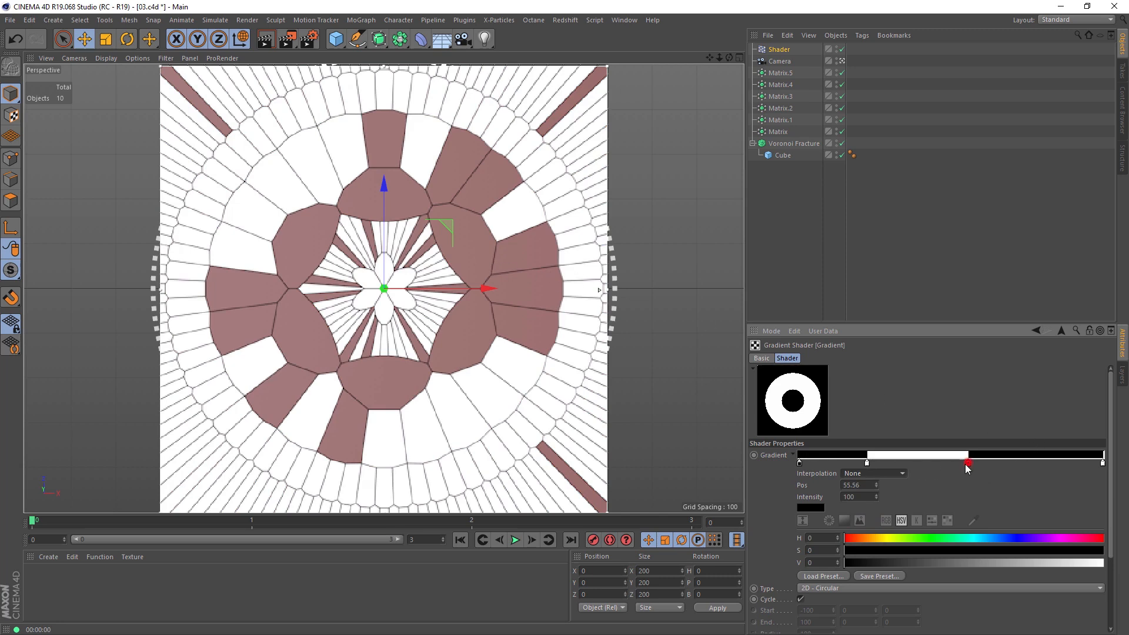
pyautogui.moveTo(968, 464); pyautogui.dragTo(939, 464)
pyautogui.moveTo(1103, 463); pyautogui.dragTo(1007, 464)
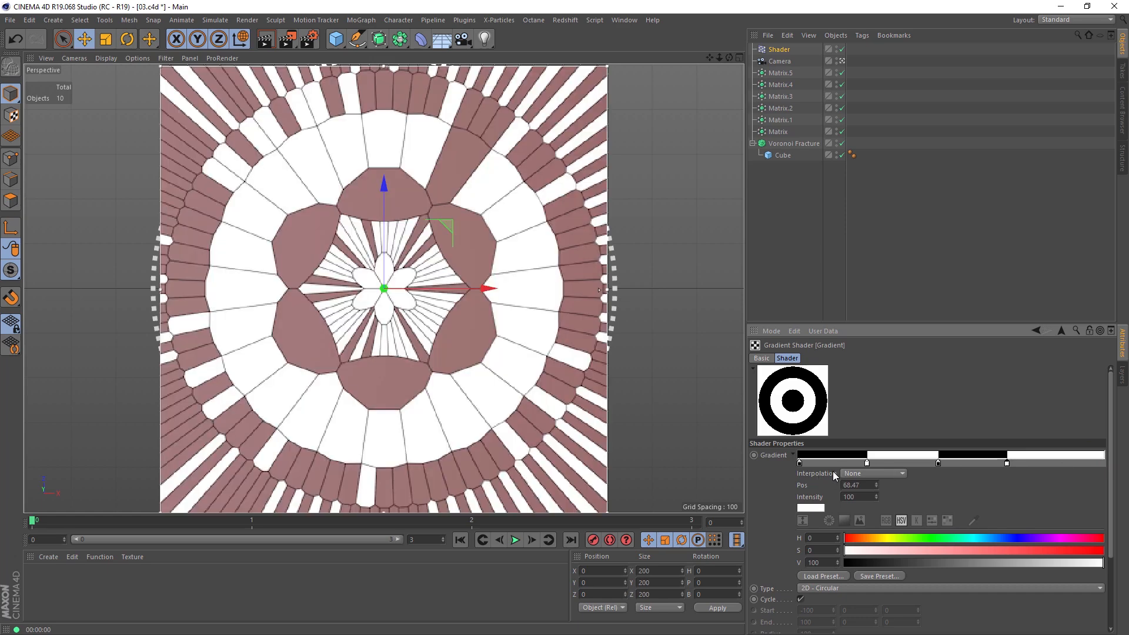
# Try Cubic Knots interpolation on the circular gradient and return it to None
pyautogui.click(880, 474)
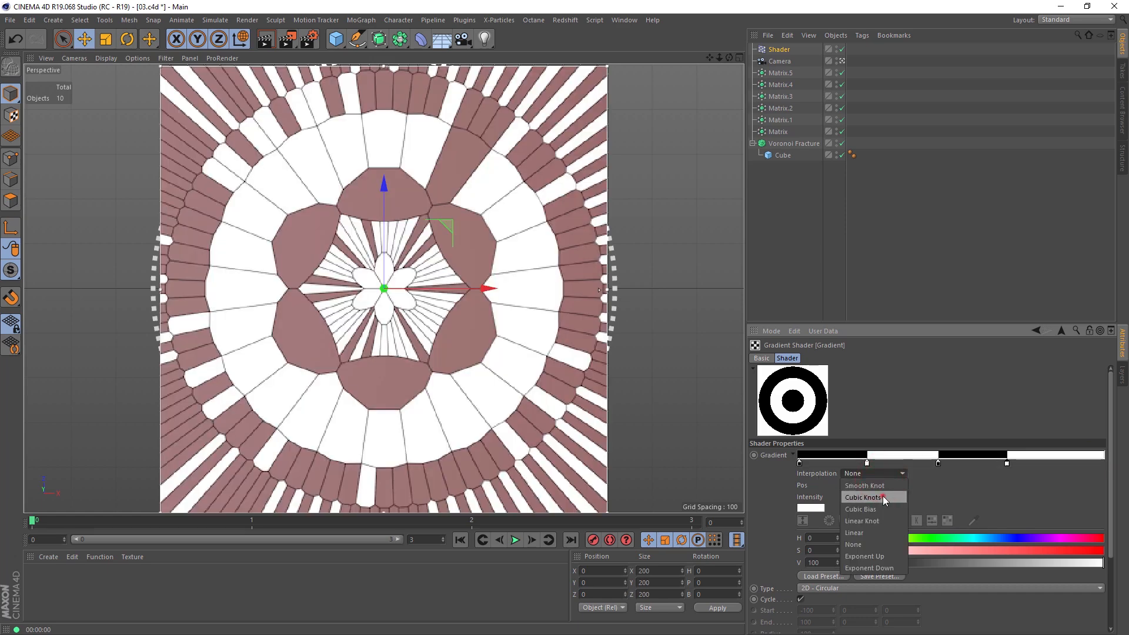
pyautogui.click(884, 497)
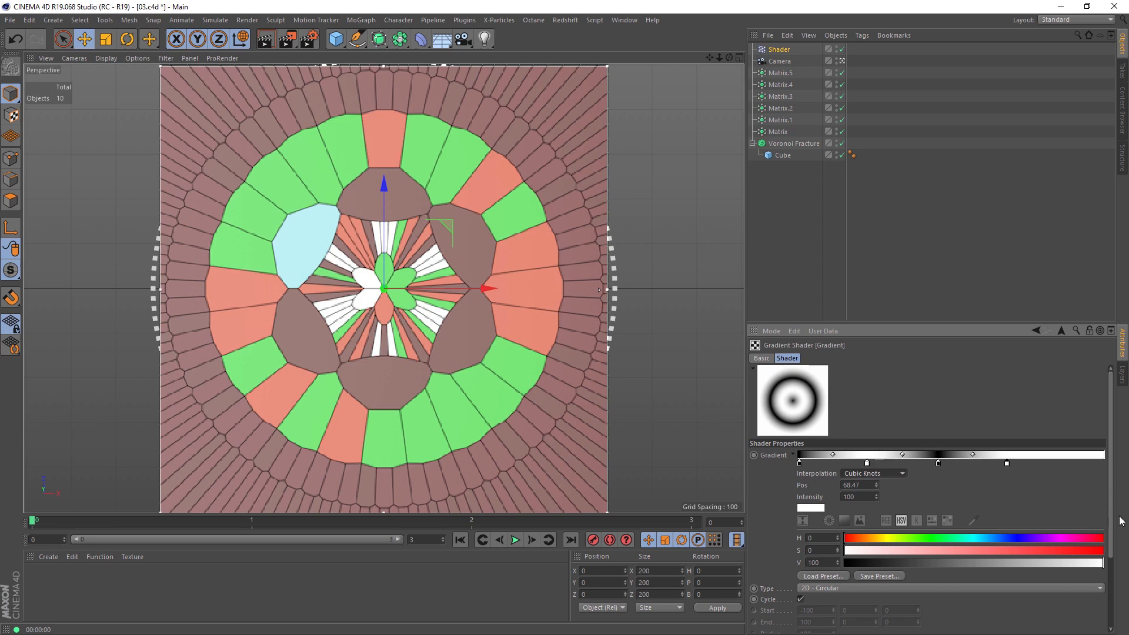
pyautogui.click(890, 478)
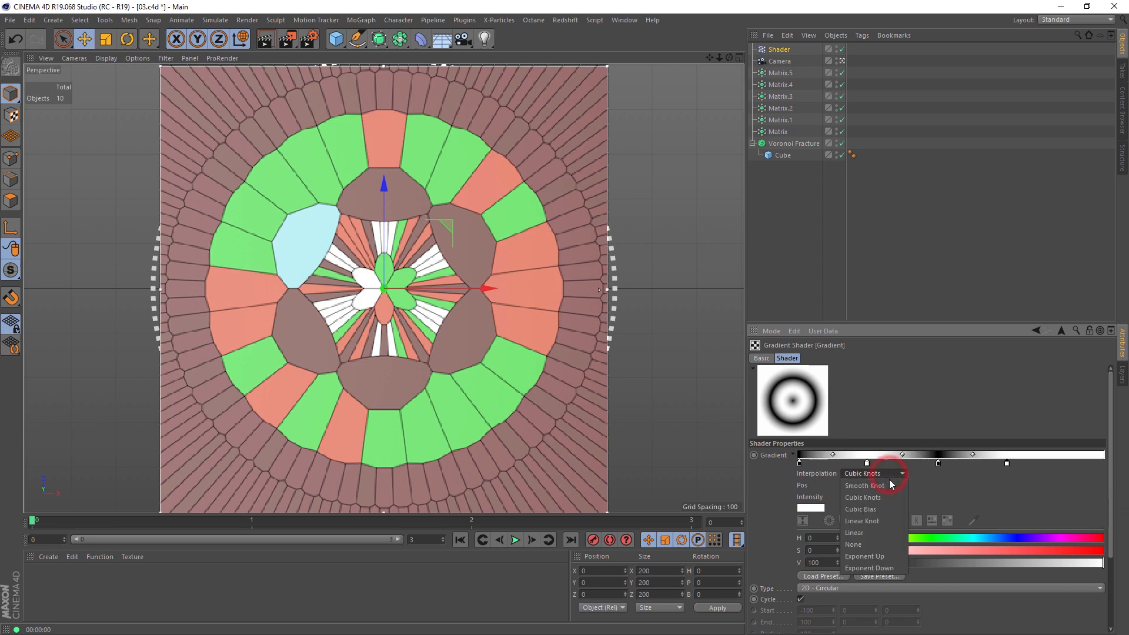
pyautogui.click(873, 543)
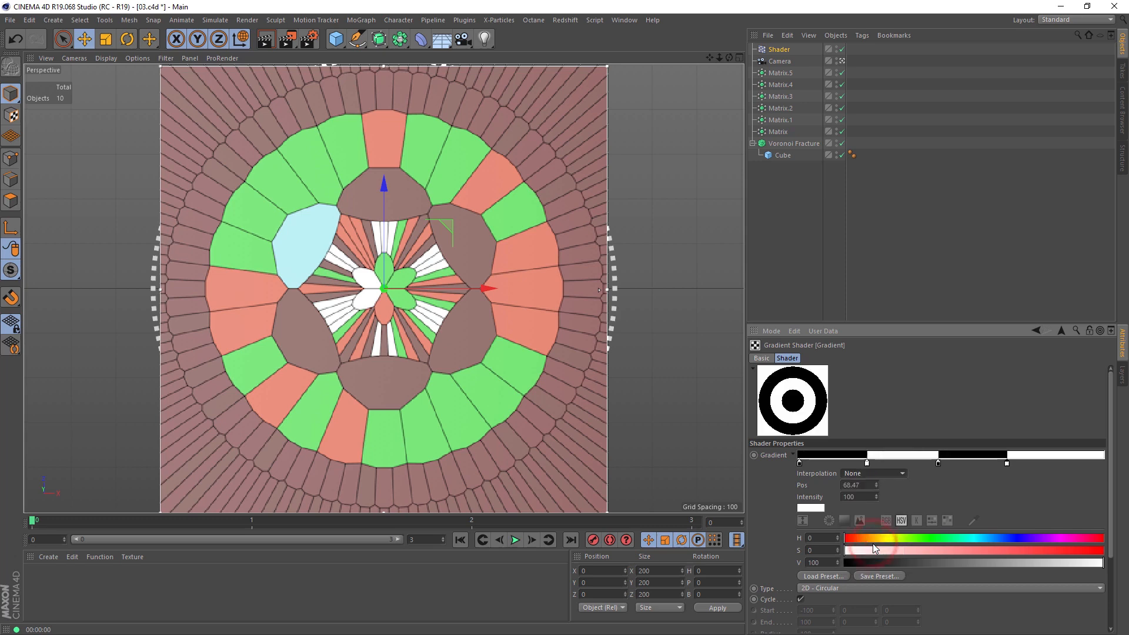
# Add a grey knot with a brightness of 48 to the circular gradient and move it to 75.63
pyautogui.doubleClick(905, 465)
pyautogui.click(925, 488)
pyautogui.click(882, 507)
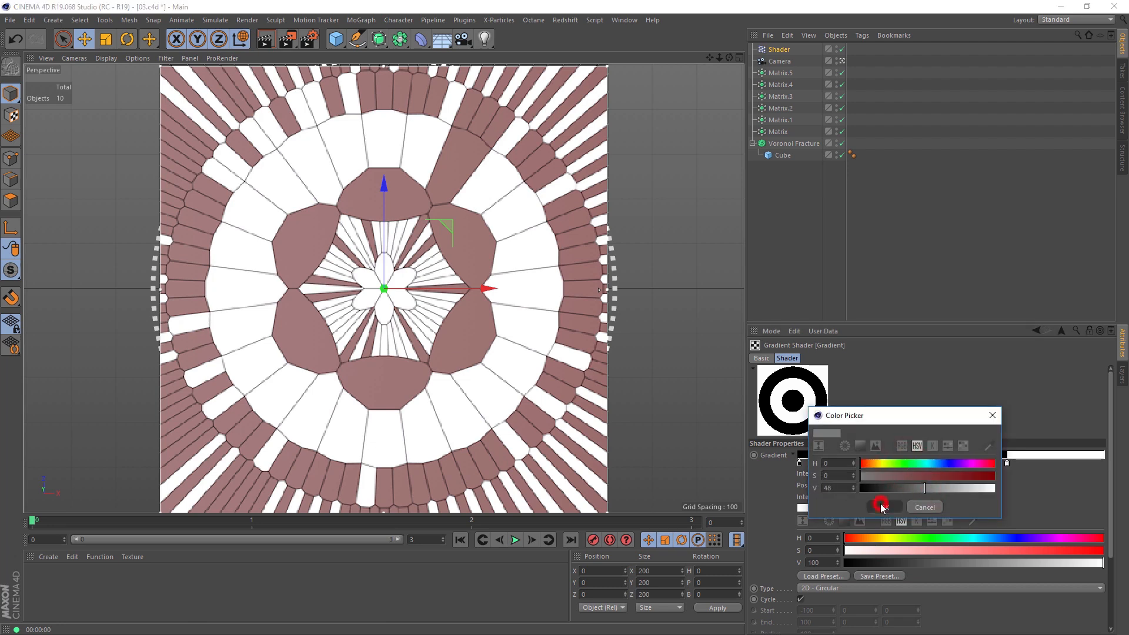
pyautogui.moveTo(905, 464); pyautogui.dragTo(1030, 464)
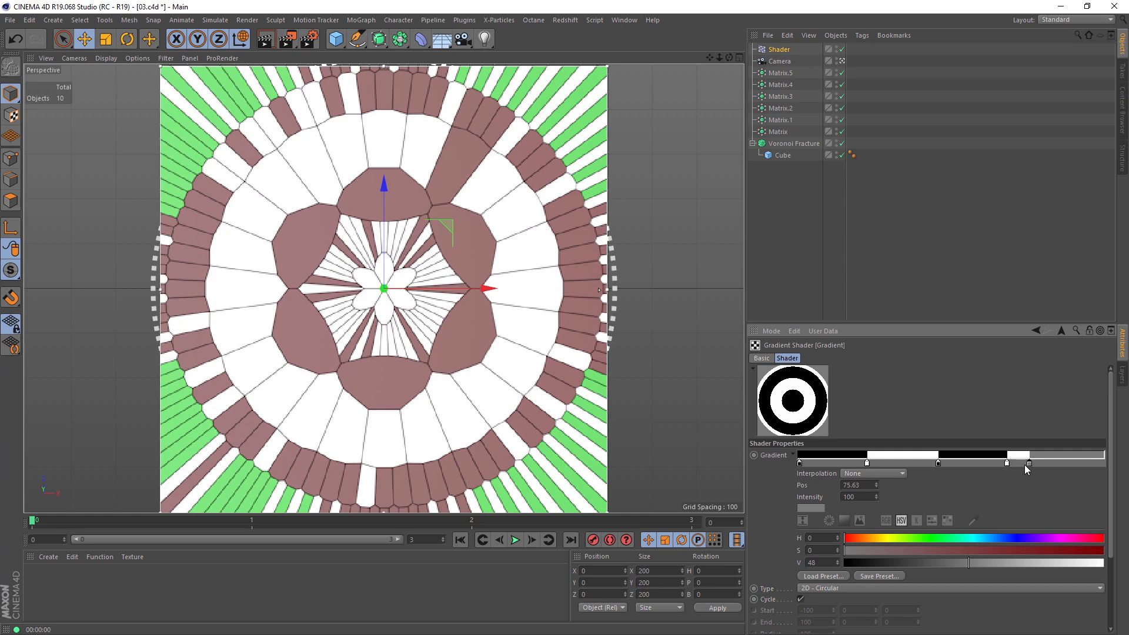
# Reset the circular gradient to its default black-to-white ramp and move the Colorizer's green knot to 39.65
pyautogui.click(792, 455)
pyautogui.click(824, 501)
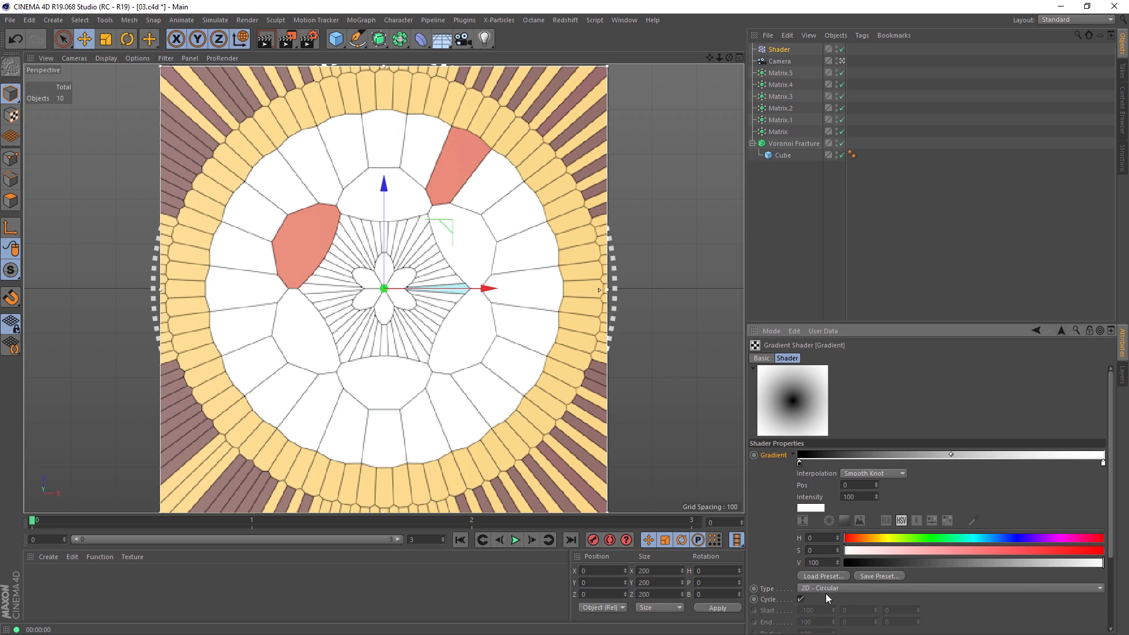
pyautogui.click(1062, 331)
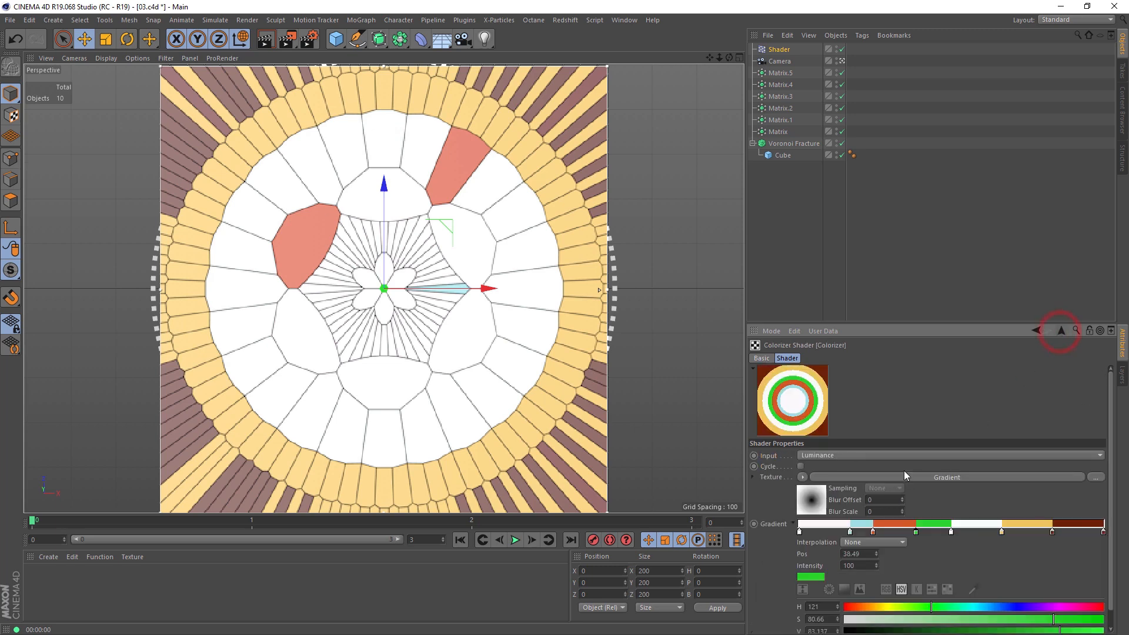
pyautogui.moveTo(919, 533); pyautogui.dragTo(923, 533)
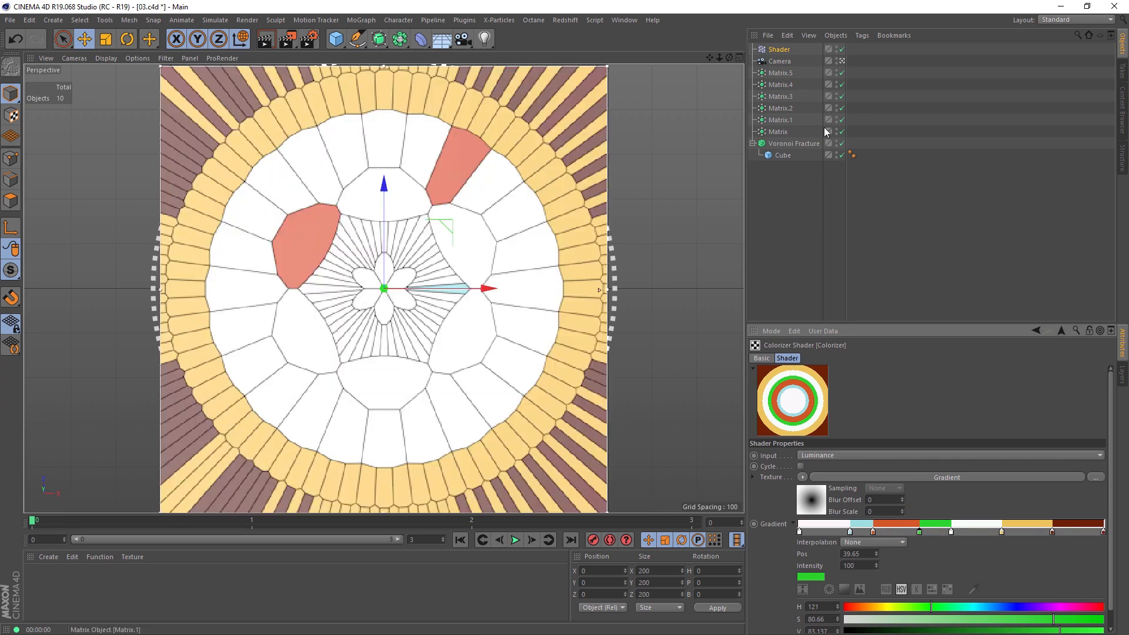
# Add a Plain effector to the Voronoi Fracture object
pyautogui.click(805, 145)
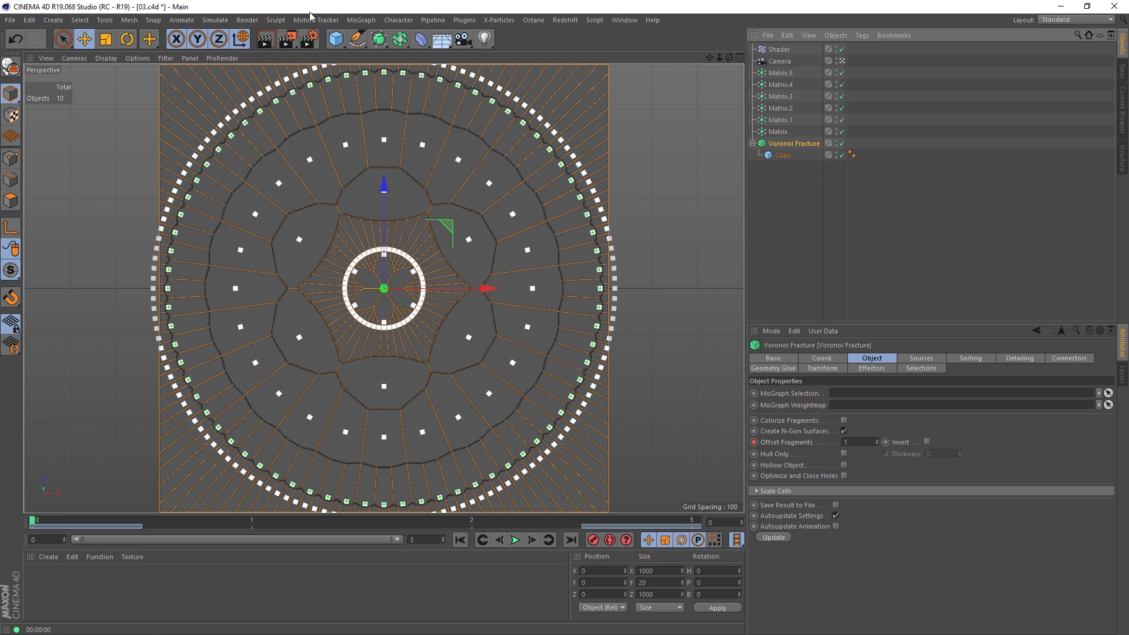
pyautogui.click(361, 20)
pyautogui.moveTo(369, 37)
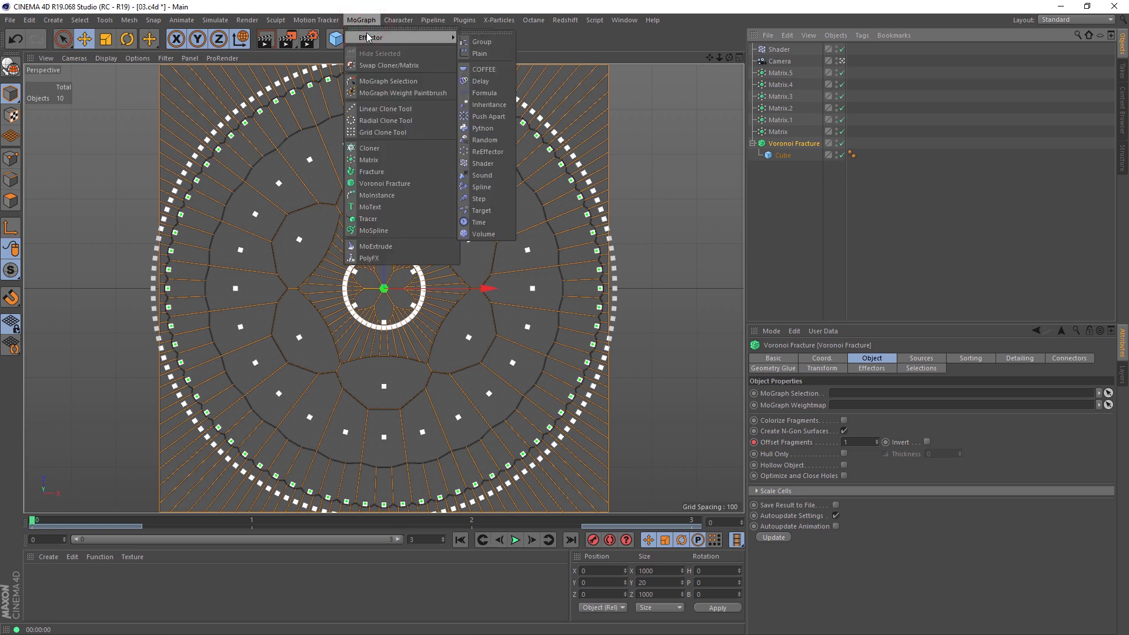
pyautogui.click(487, 54)
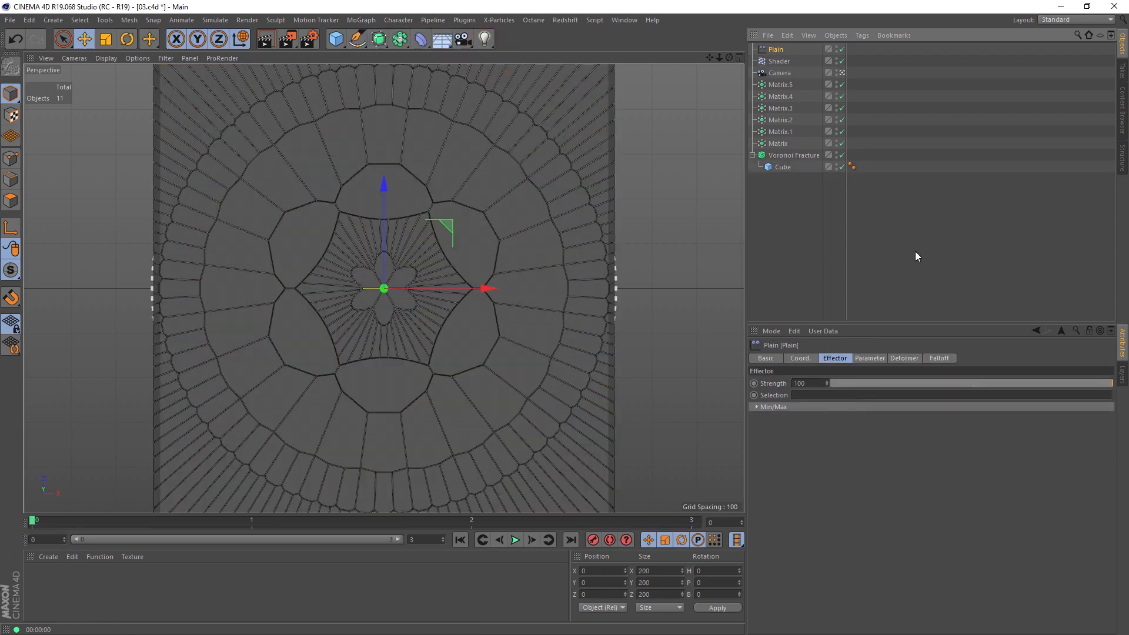
# Make the Plain effector affect uniform scale instead of position, with a scale of -0.51
pyautogui.click(870, 358)
pyautogui.click(873, 405)
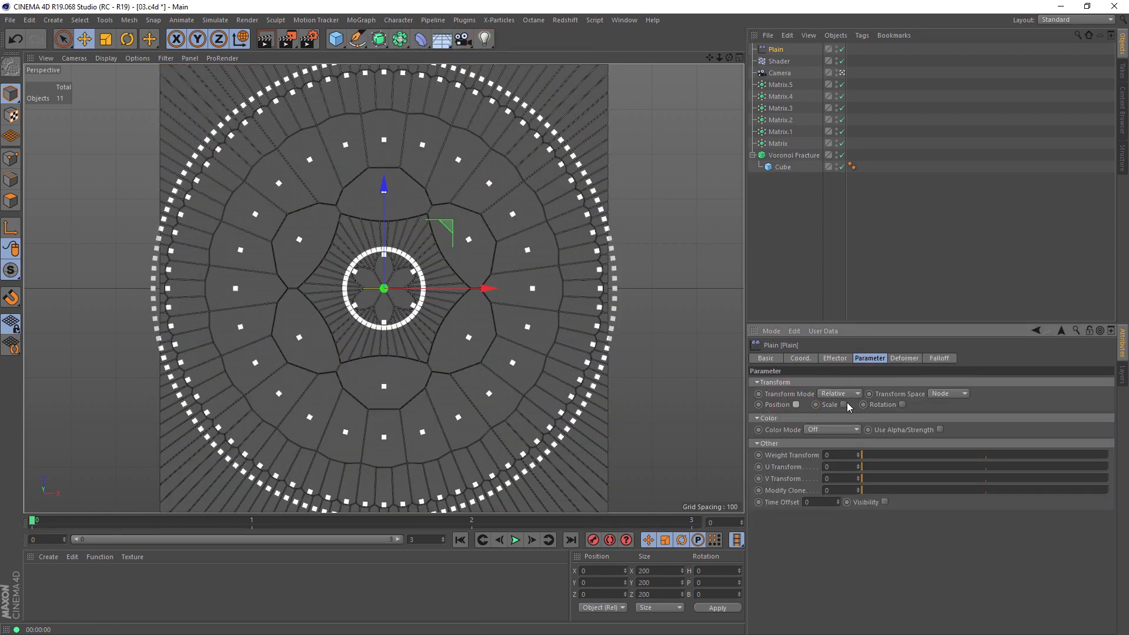
pyautogui.click(873, 451)
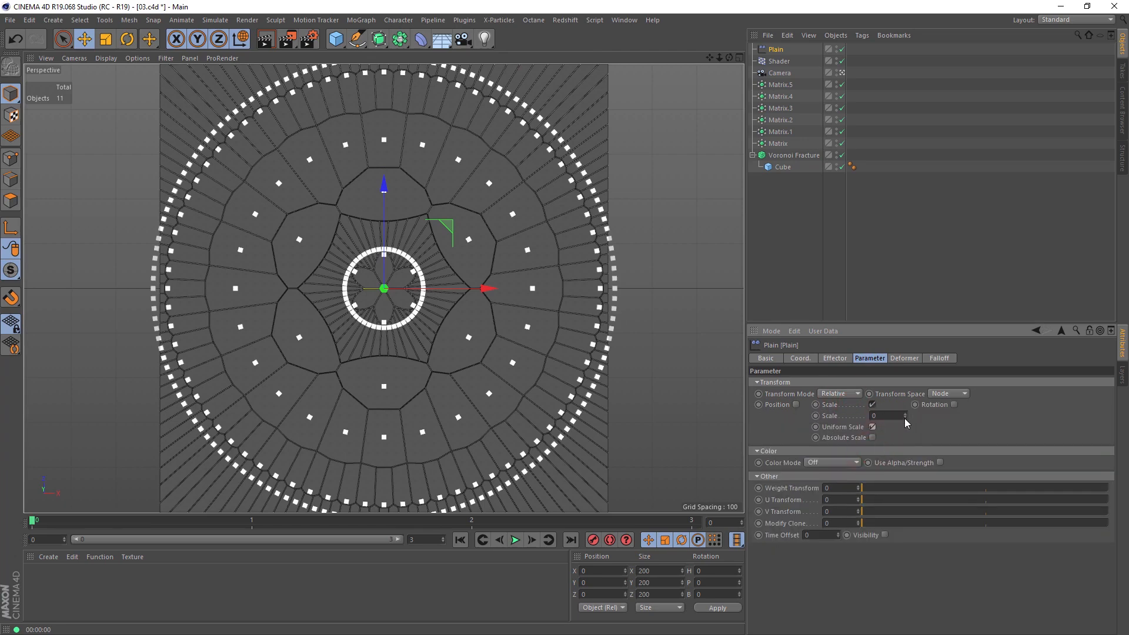
pyautogui.moveTo(905, 417); pyautogui.dragTo(905, 457)
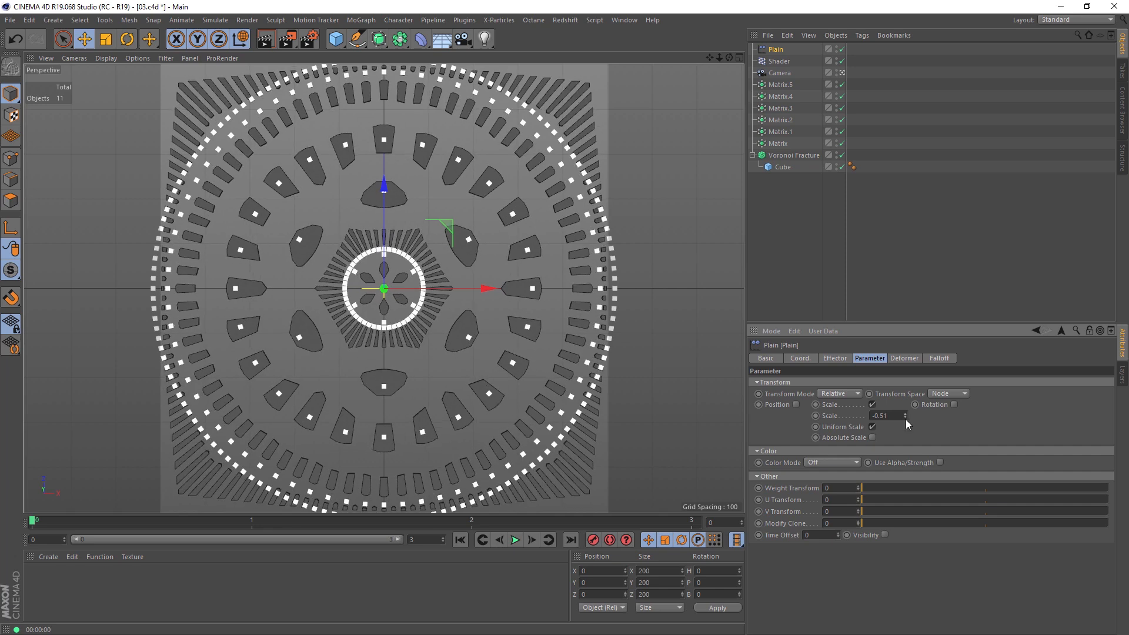
# Give the Plain effector a Torus falloff with scale 532 and radius 23, and set its scale parameter to -0.34
pyautogui.click(940, 360)
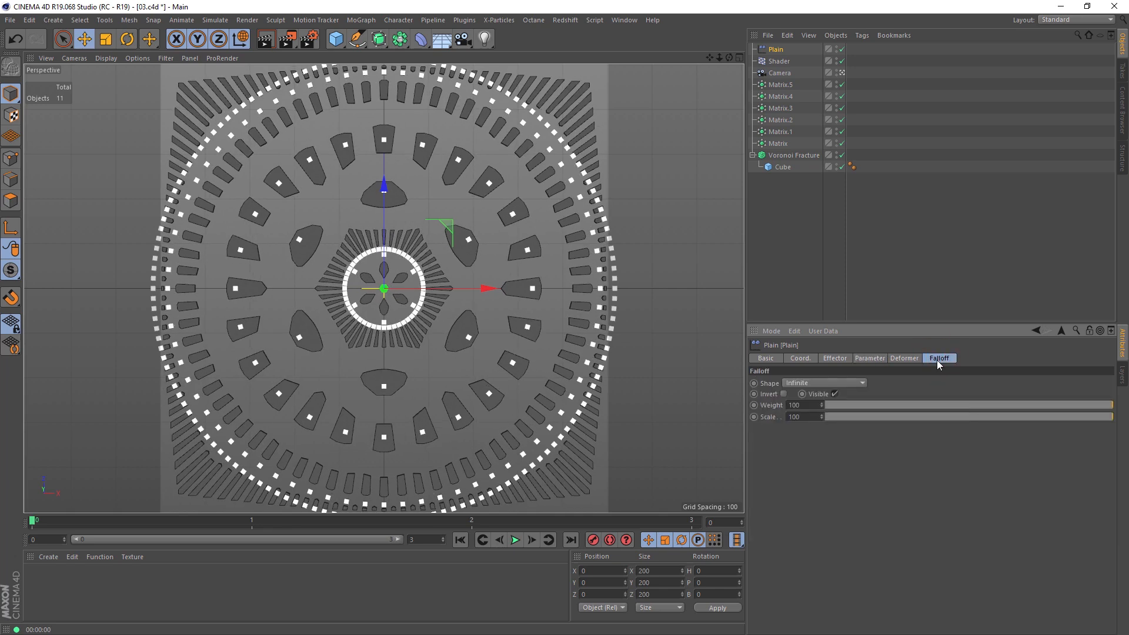
pyautogui.click(853, 383)
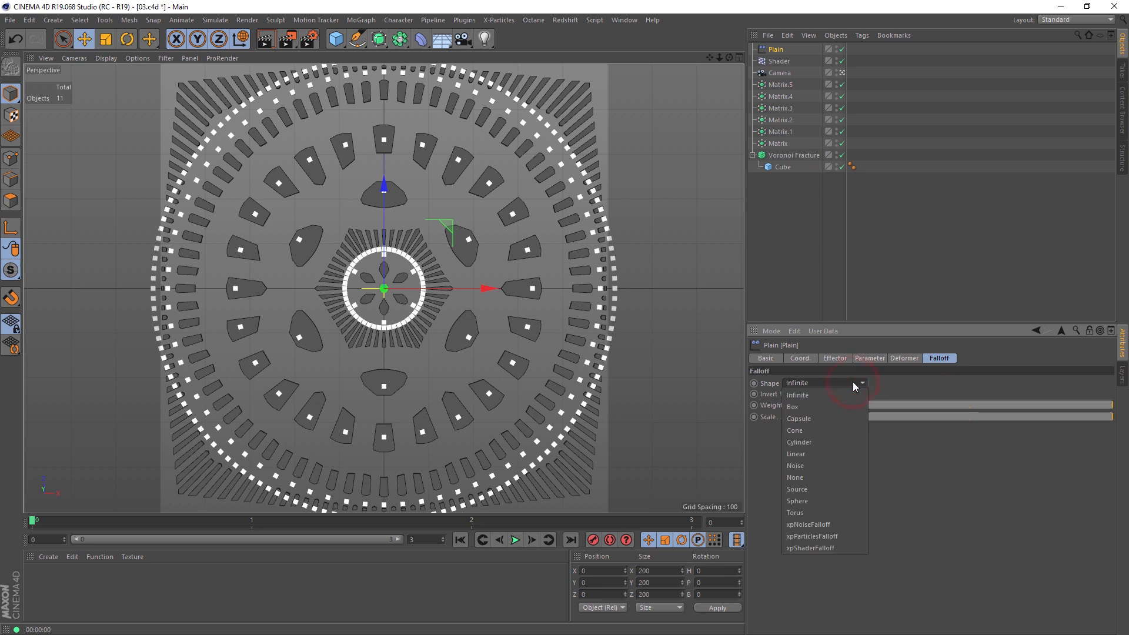
pyautogui.click(825, 512)
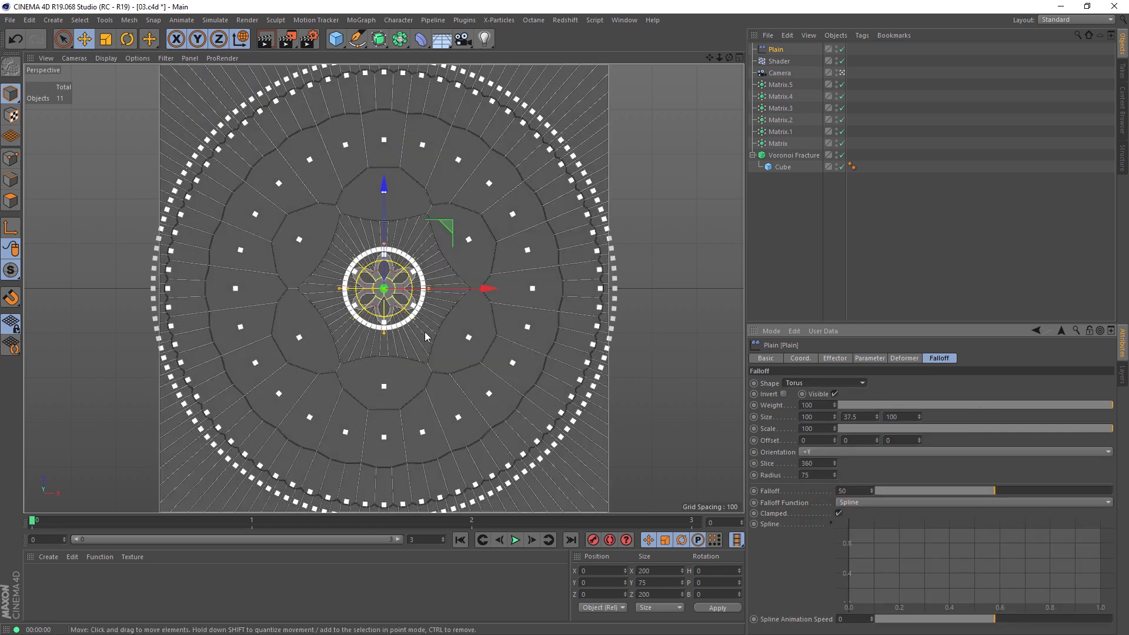
pyautogui.moveTo(834, 431); pyautogui.dragTo(852, 428)
pyautogui.moveTo(835, 429); pyautogui.dragTo(835, 370)
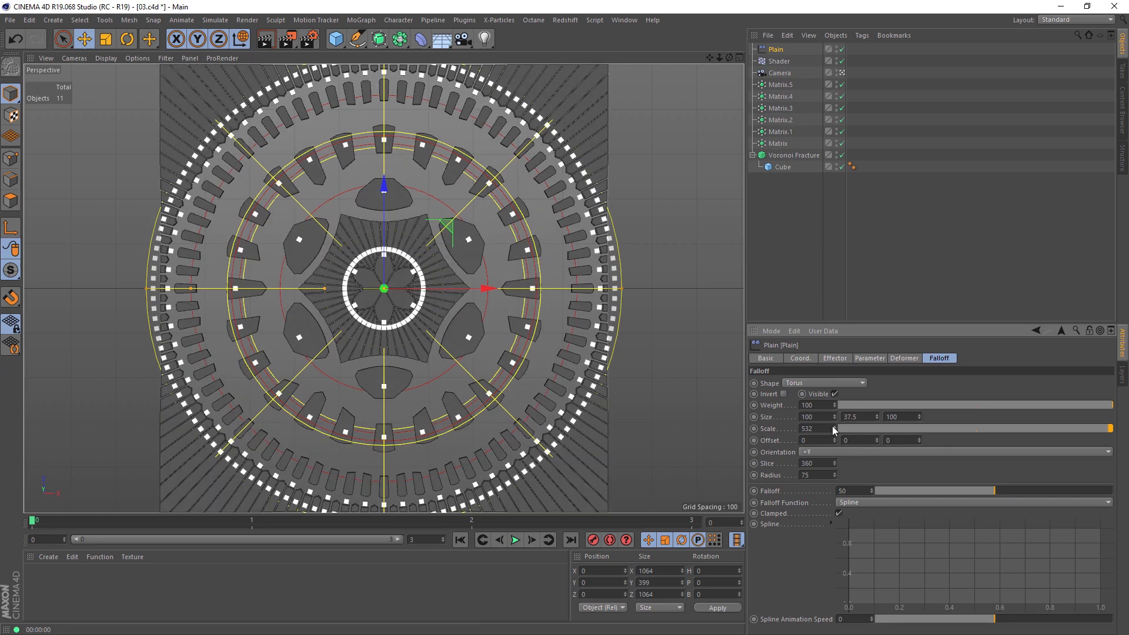
pyautogui.moveTo(834, 475); pyautogui.dragTo(835, 506)
pyautogui.click(867, 359)
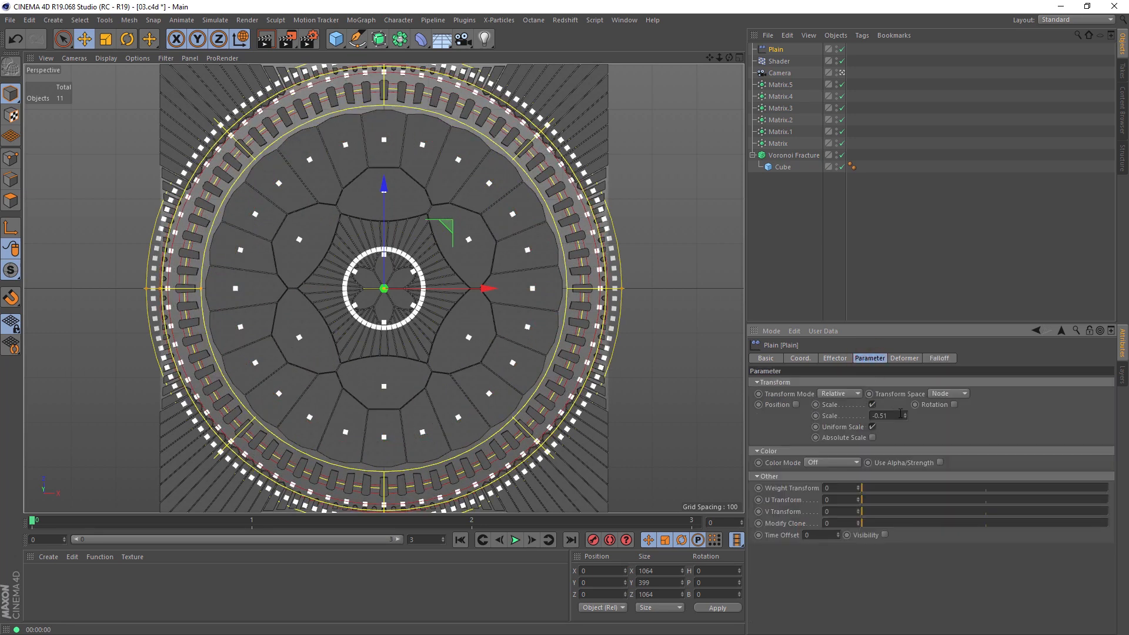
pyautogui.moveTo(905, 418); pyautogui.dragTo(906, 406)
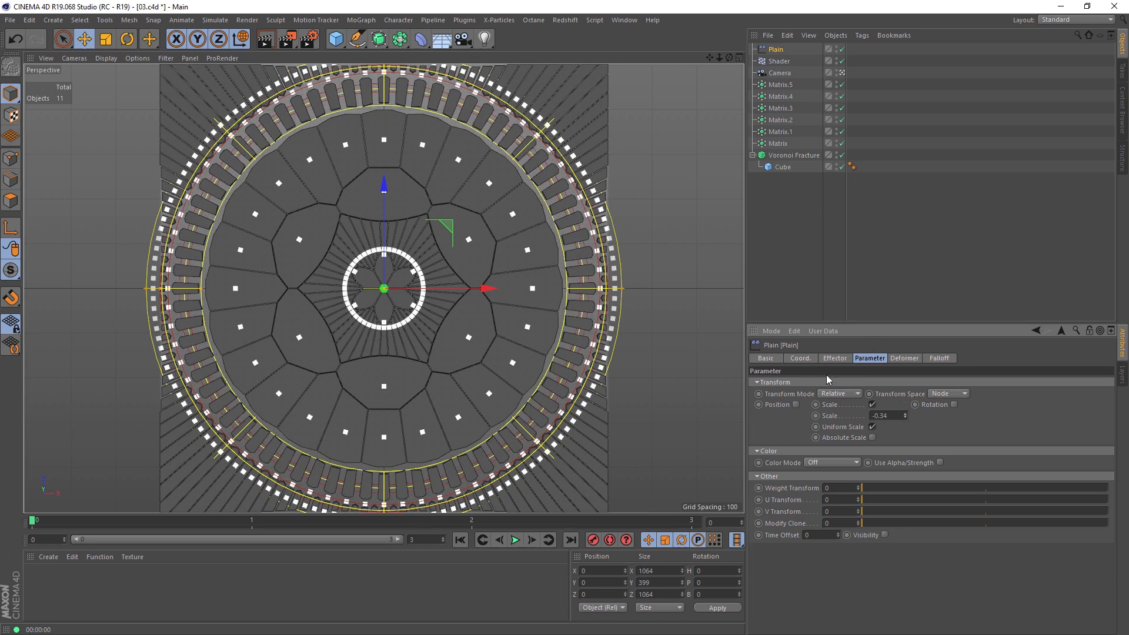
# Duplicate the Plain effector and assign the copy to the Voronoi Fracture's effectors
pyautogui.click(779, 50)
pyautogui.hotkey('ctrl', 'c')
pyautogui.hotkey('ctrl', 'v')
pyautogui.click(803, 165)
pyautogui.moveTo(780, 49); pyautogui.dragTo(844, 434)
# Set the copied Plain effector's torus falloff to scale 347, radius 85 and falloff 96 around the inner segments
pyautogui.click(779, 50)
pyautogui.click(939, 358)
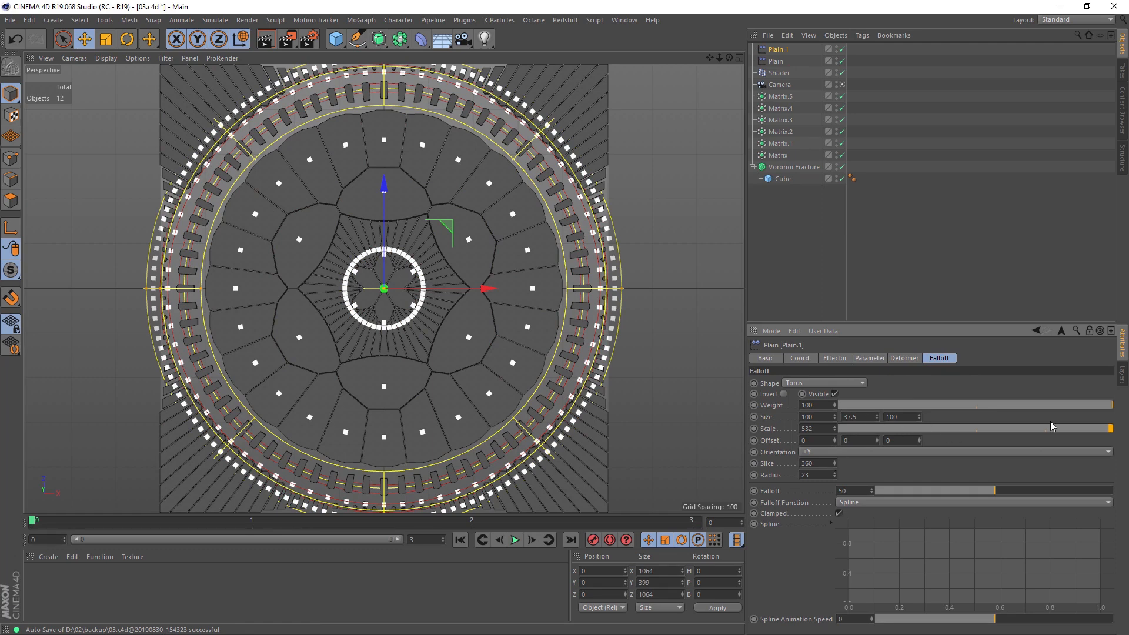
pyautogui.moveTo(835, 475); pyautogui.dragTo(835, 479)
pyautogui.click(1101, 428)
pyautogui.moveTo(1101, 428)
pyautogui.mouseDown()
pyautogui.moveTo(996, 429)
pyautogui.moveTo(1111, 429)
pyautogui.mouseUp()
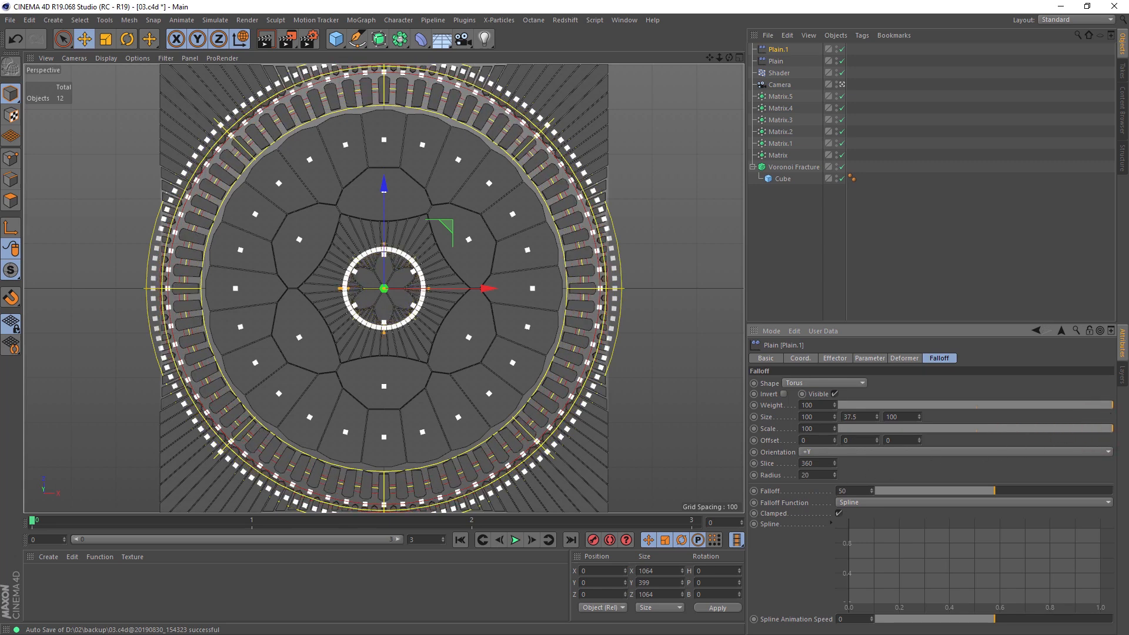
pyautogui.moveTo(836, 475); pyautogui.dragTo(835, 390)
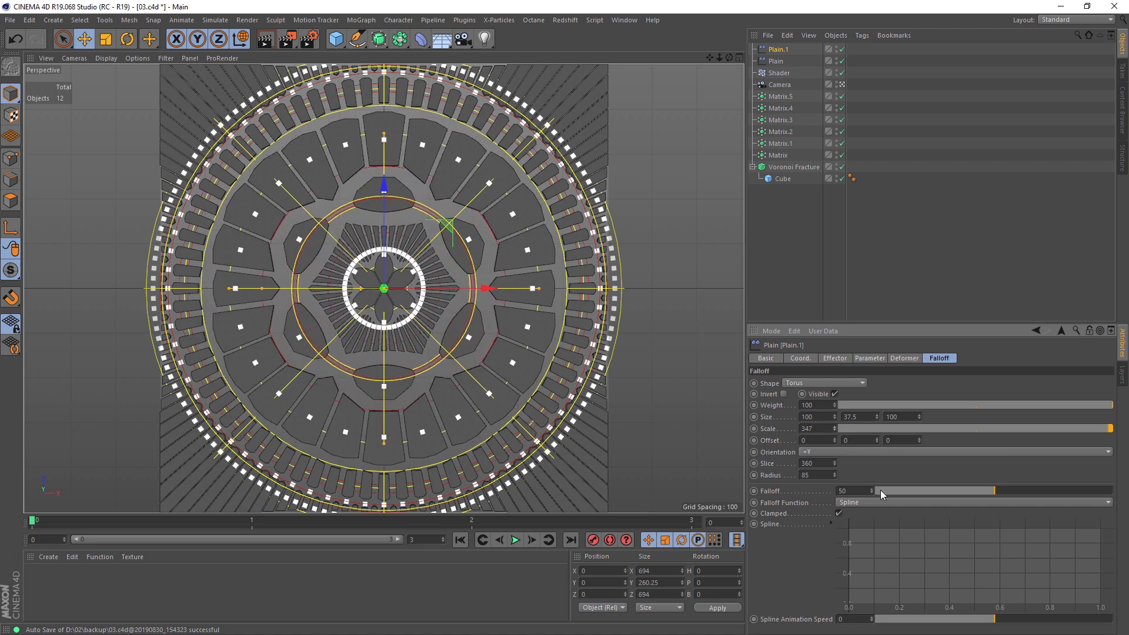
pyautogui.moveTo(973, 490); pyautogui.dragTo(1101, 502)
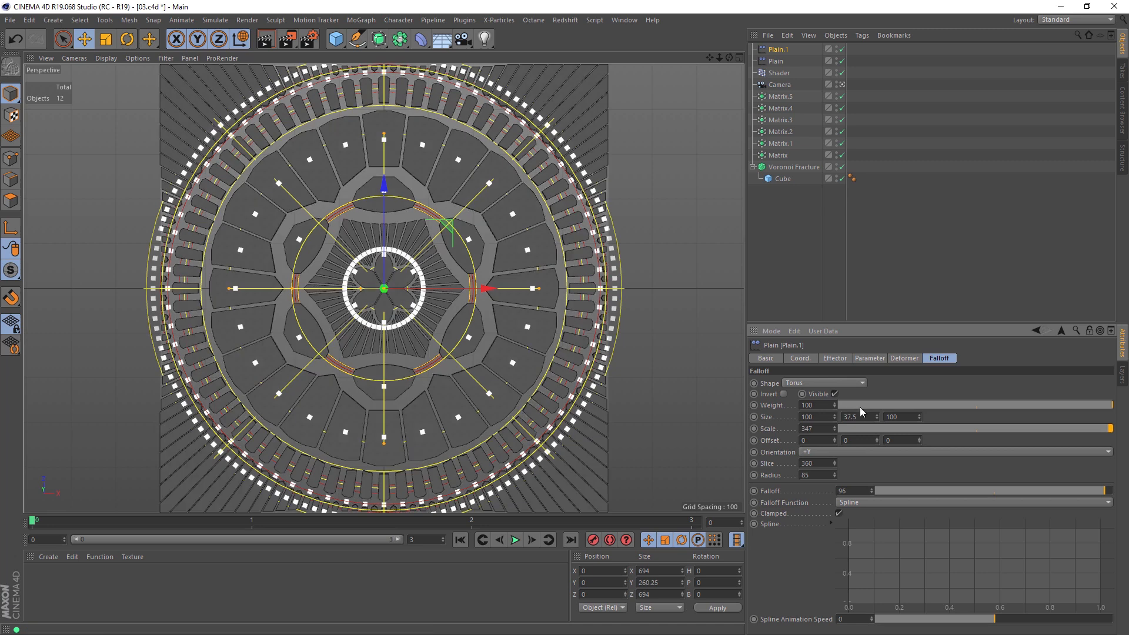
# Set the copied Plain effector's scale parameter to -0.32 and render the view without a selection
pyautogui.click(872, 360)
pyautogui.moveTo(906, 416); pyautogui.dragTo(907, 450)
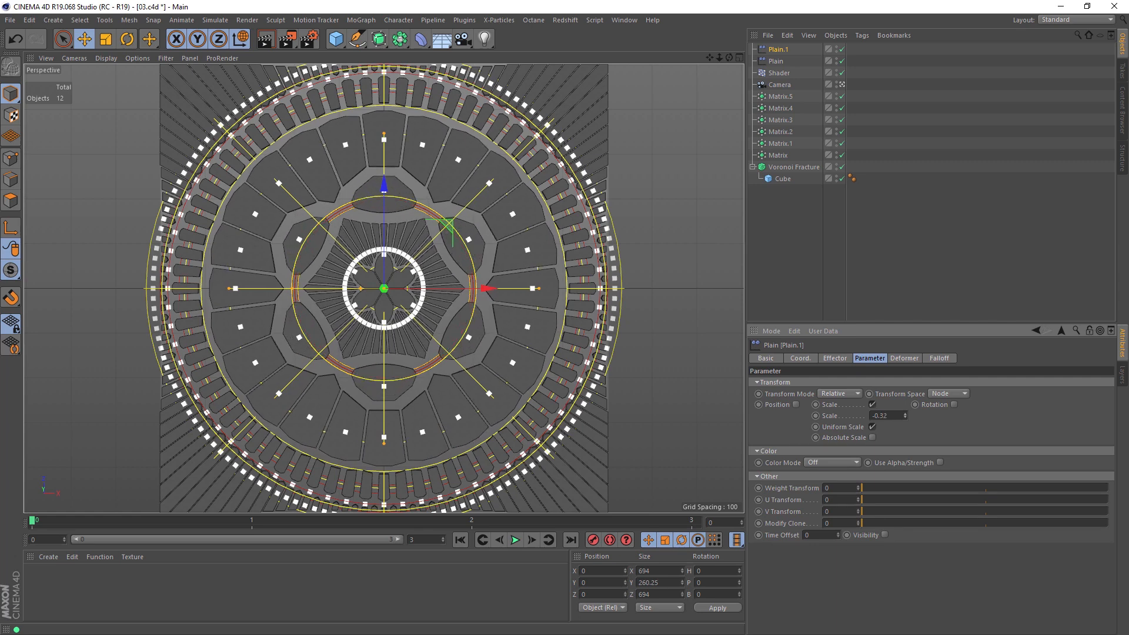
pyautogui.click(673, 255)
pyautogui.click(265, 38)
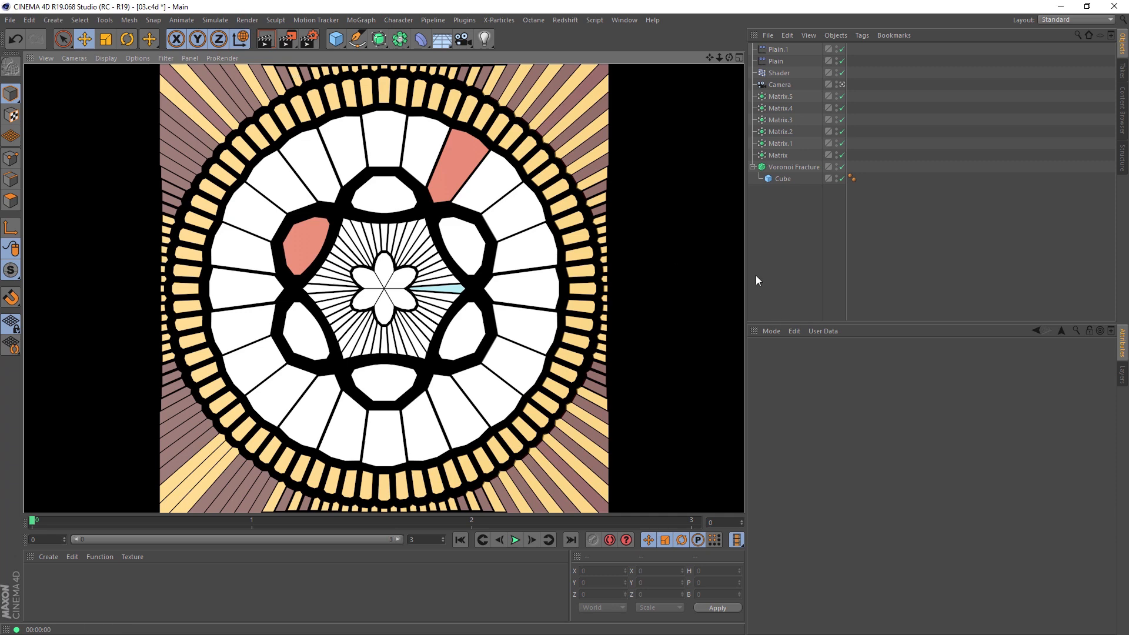
# Open the circular gradient inside the Shader effector's Colorizer and set its turbulence to 10
pyautogui.click(780, 73)
pyautogui.click(798, 572)
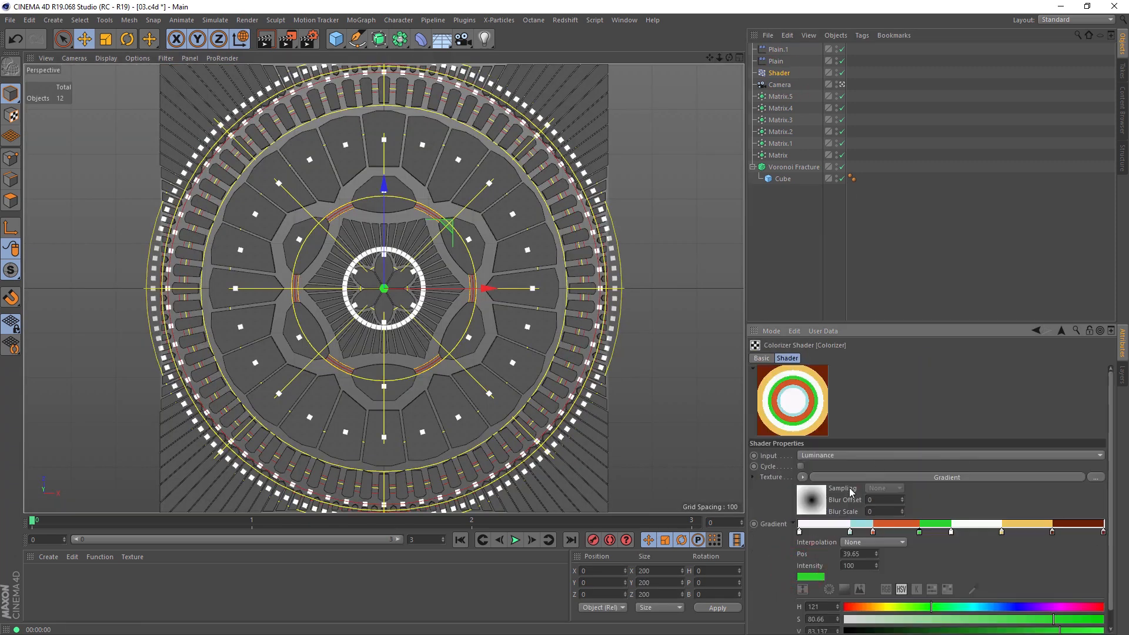
pyautogui.click(816, 506)
pyautogui.moveTo(1111, 437); pyautogui.dragTo(1112, 478)
pyautogui.moveTo(834, 590); pyautogui.dragTo(833, 586)
pyautogui.write('10')
pyautogui.press('Return')
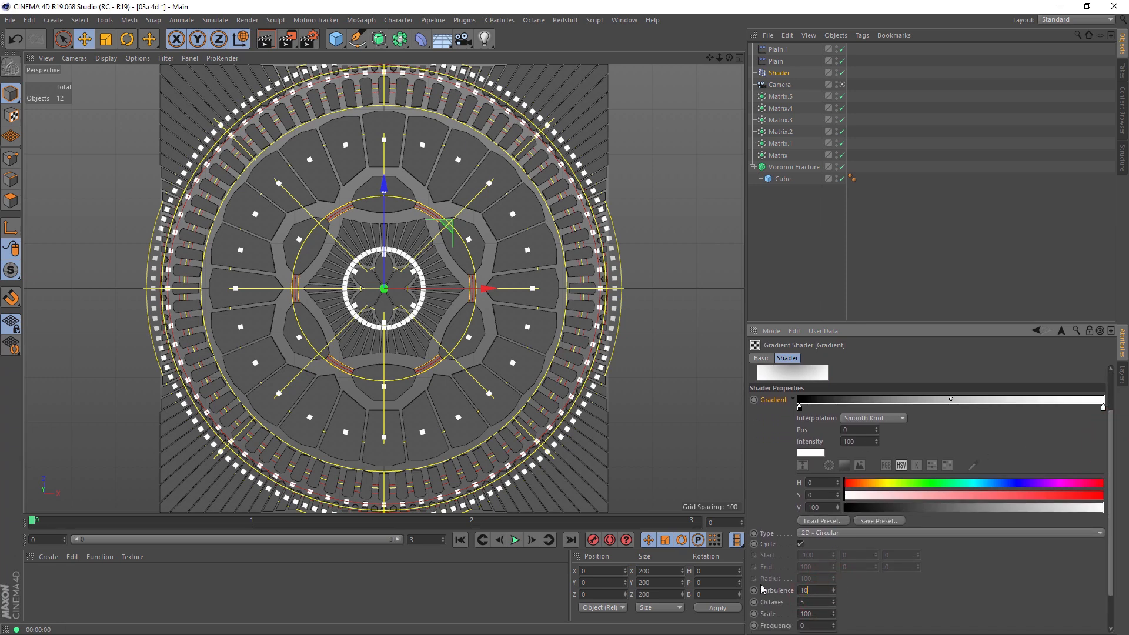
# Return to the Colorizer, load the Sky 1 preset into its gradient and render the view
pyautogui.click(1062, 332)
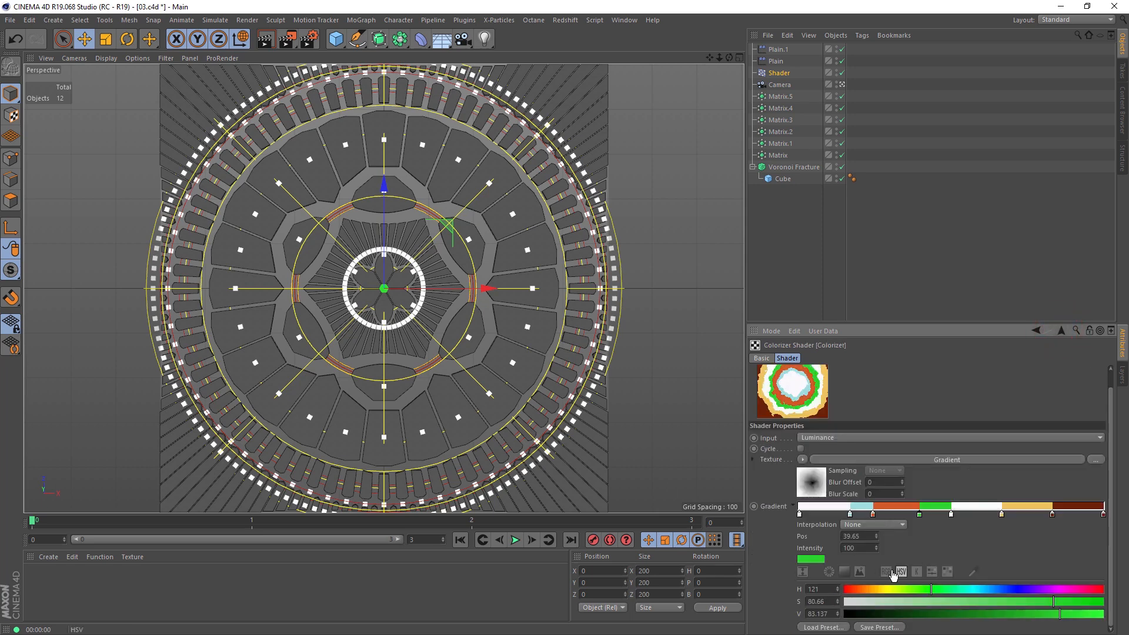
pyautogui.click(823, 628)
pyautogui.scroll(-6, 809, 426)
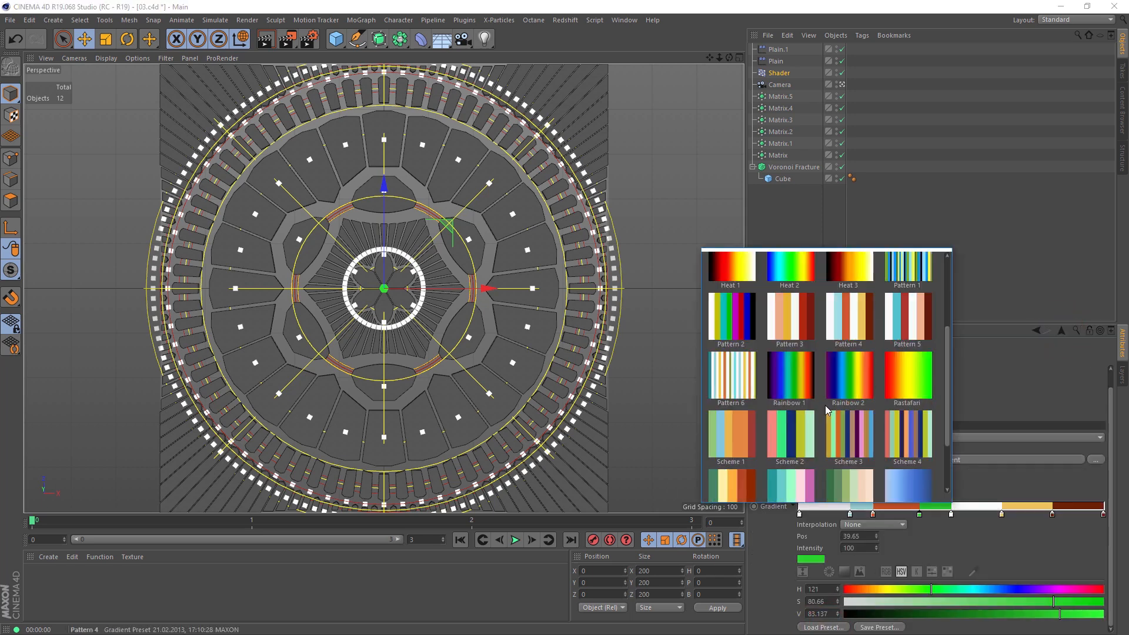
pyautogui.scroll(-1, 806, 431)
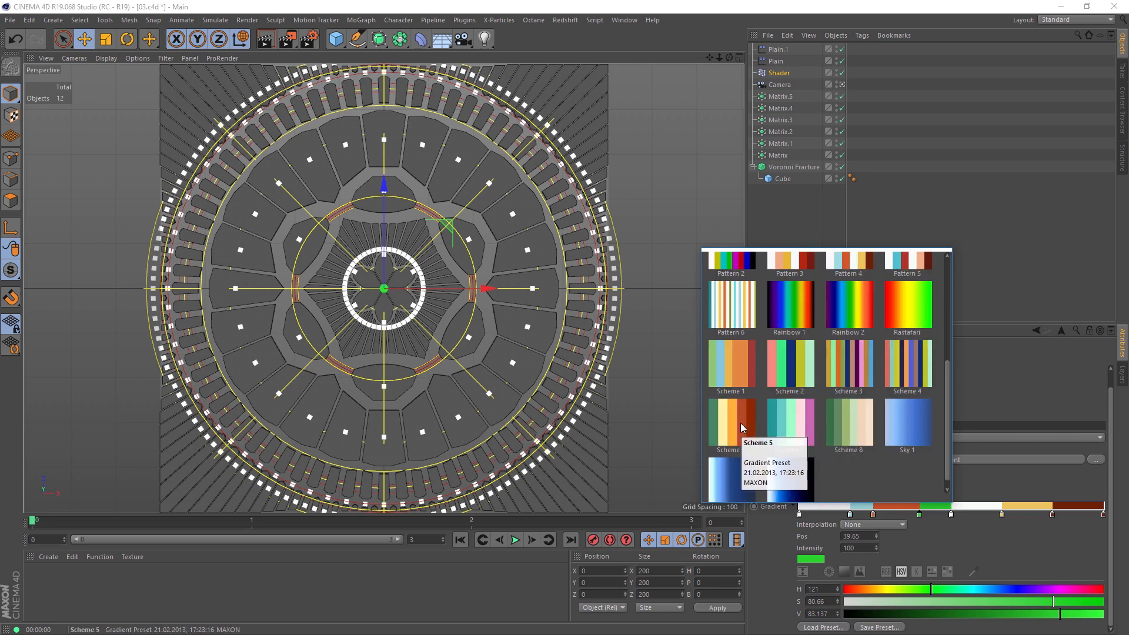
pyautogui.click(893, 429)
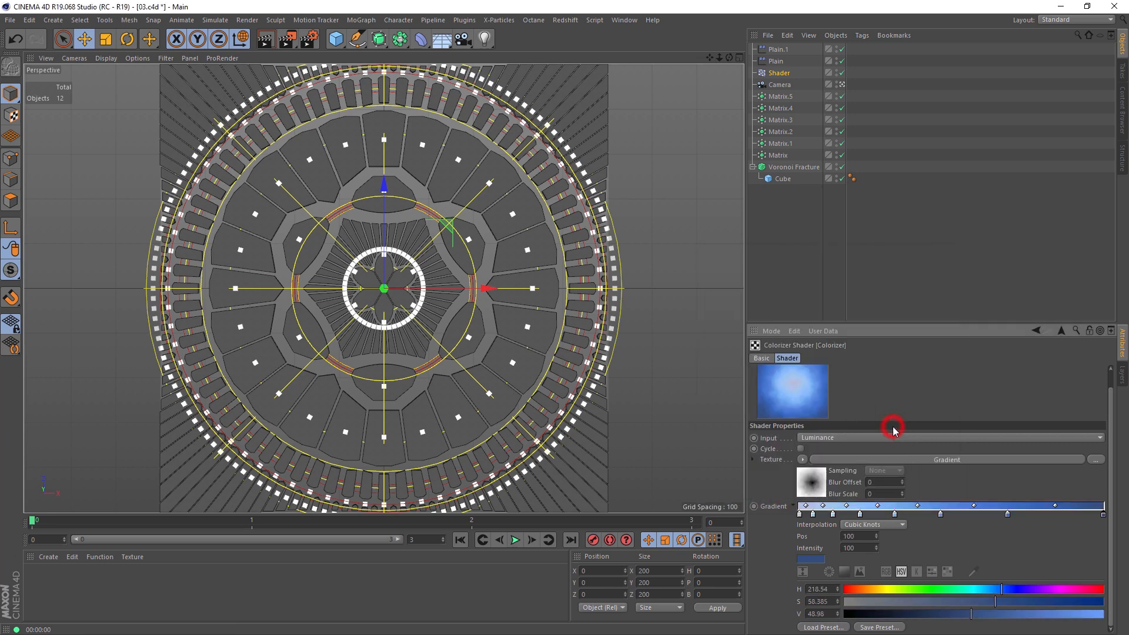
pyautogui.click(265, 39)
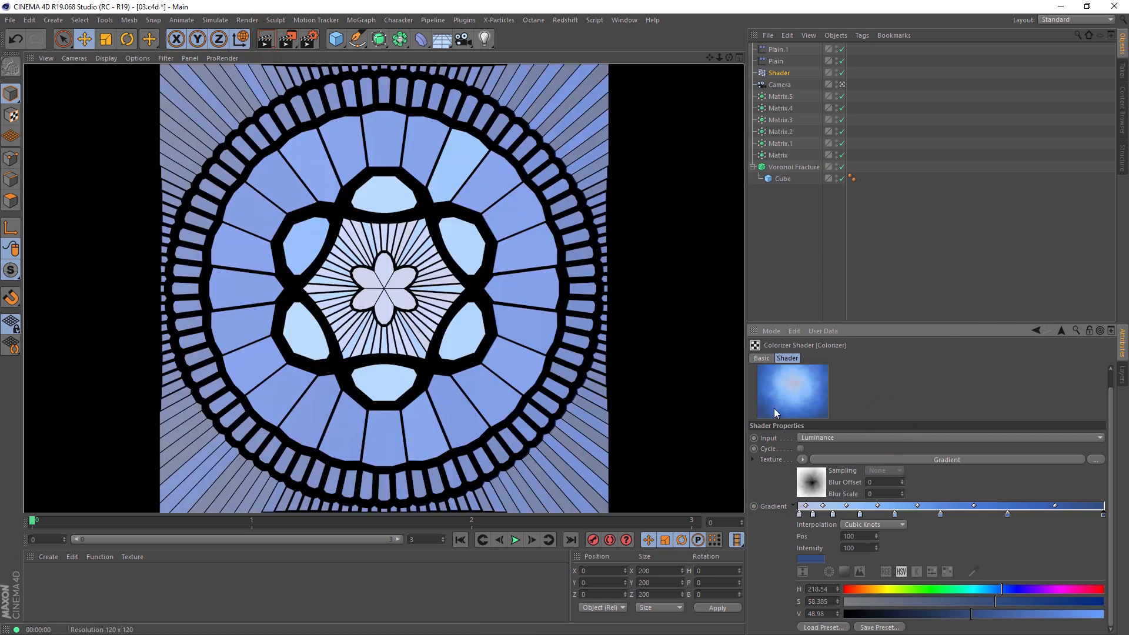
# Load the Rainbow 1 preset into the Colorizer's gradient, remove the black knot at its start and render the view
pyautogui.click(822, 627)
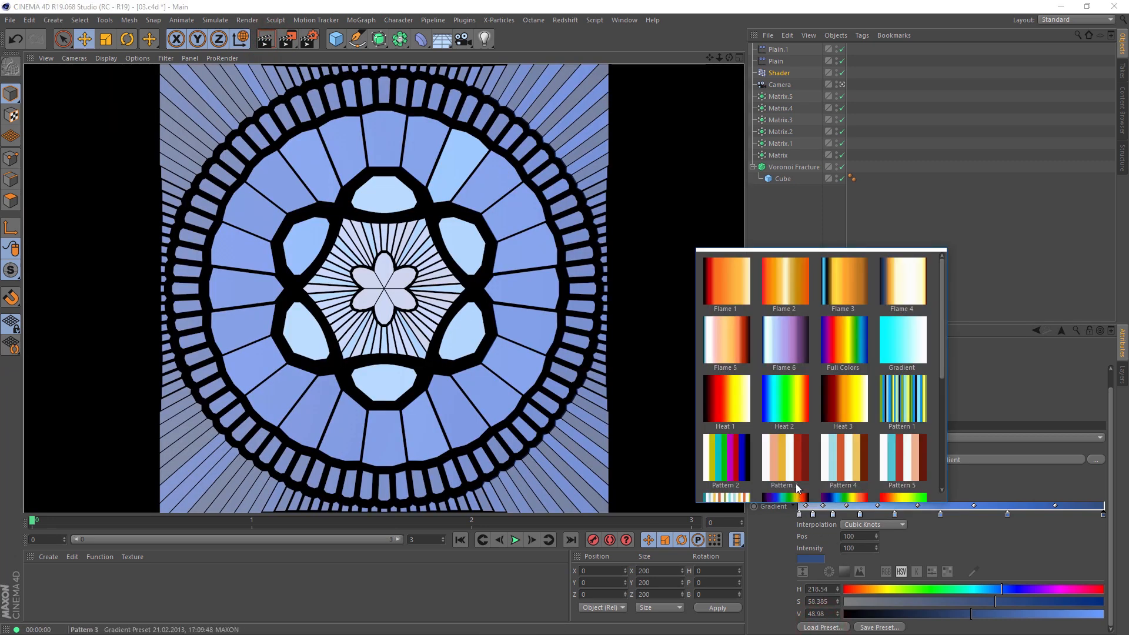
pyautogui.scroll(-3, 797, 488)
pyautogui.click(783, 374)
pyautogui.click(265, 38)
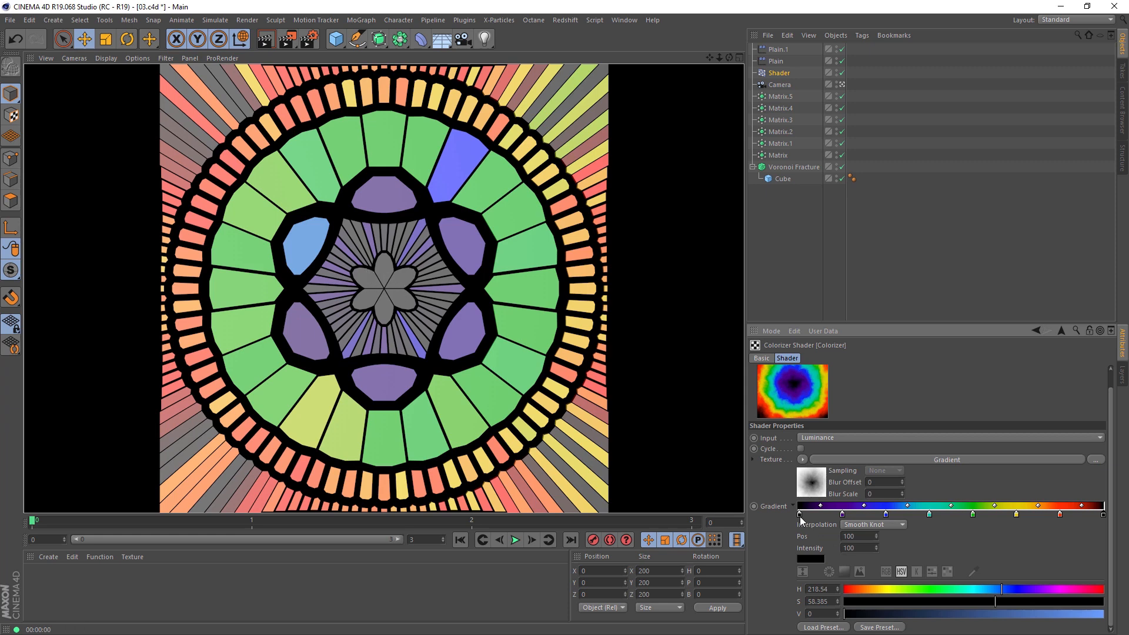
pyautogui.moveTo(799, 514); pyautogui.dragTo(800, 532)
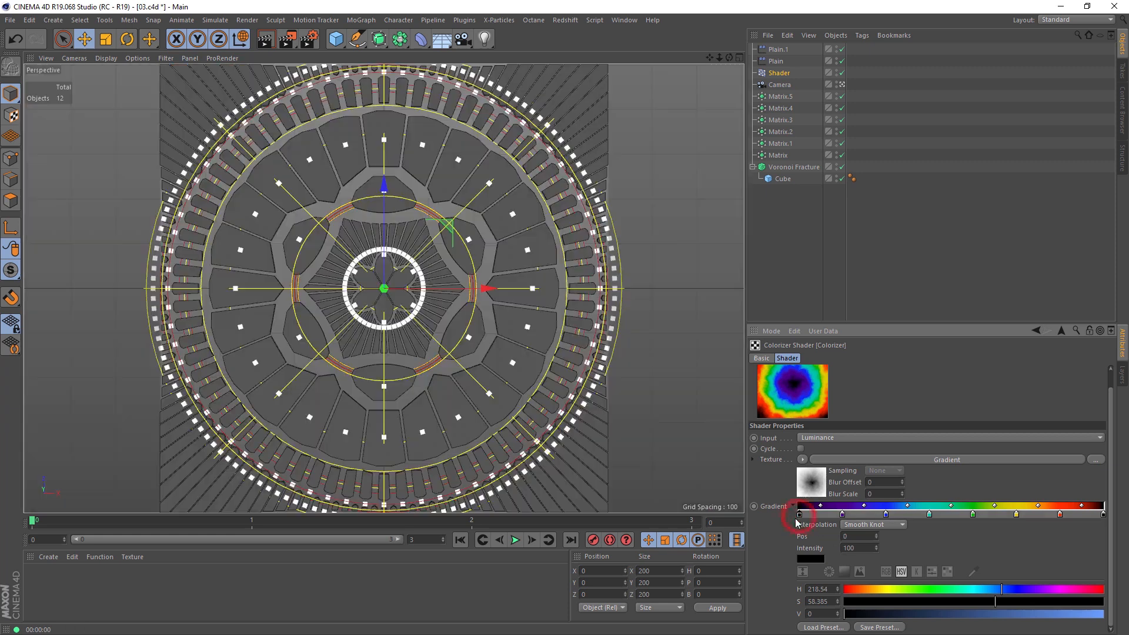
pyautogui.click(265, 39)
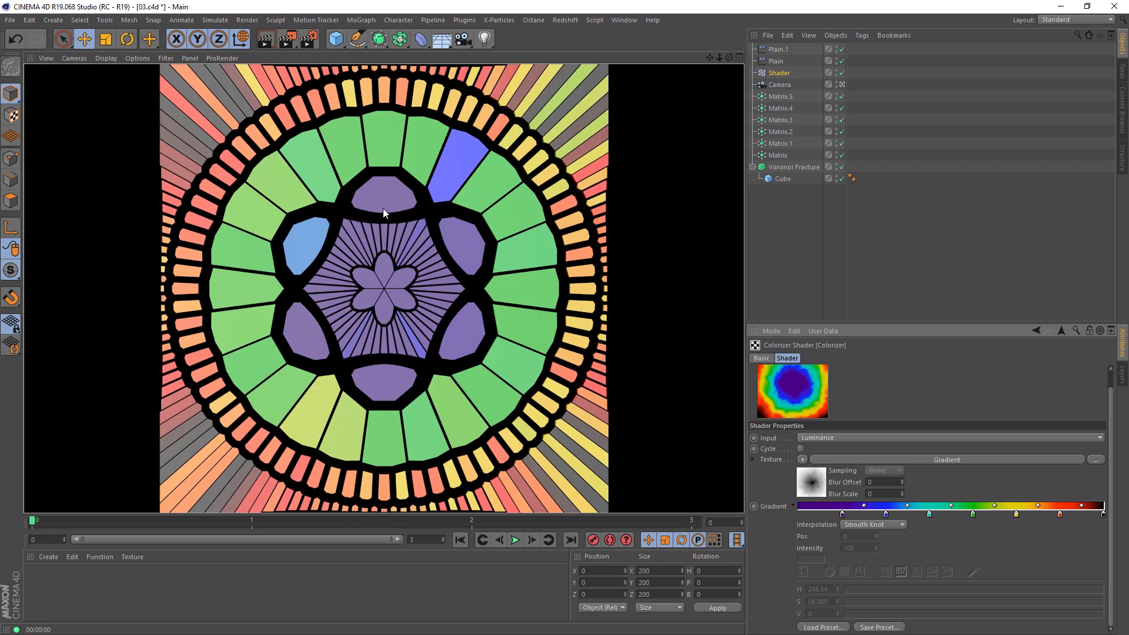
# Double the knots of the Colorizer's rainbow gradient and render the view to check the segment colors
pyautogui.rightClick(931, 513)
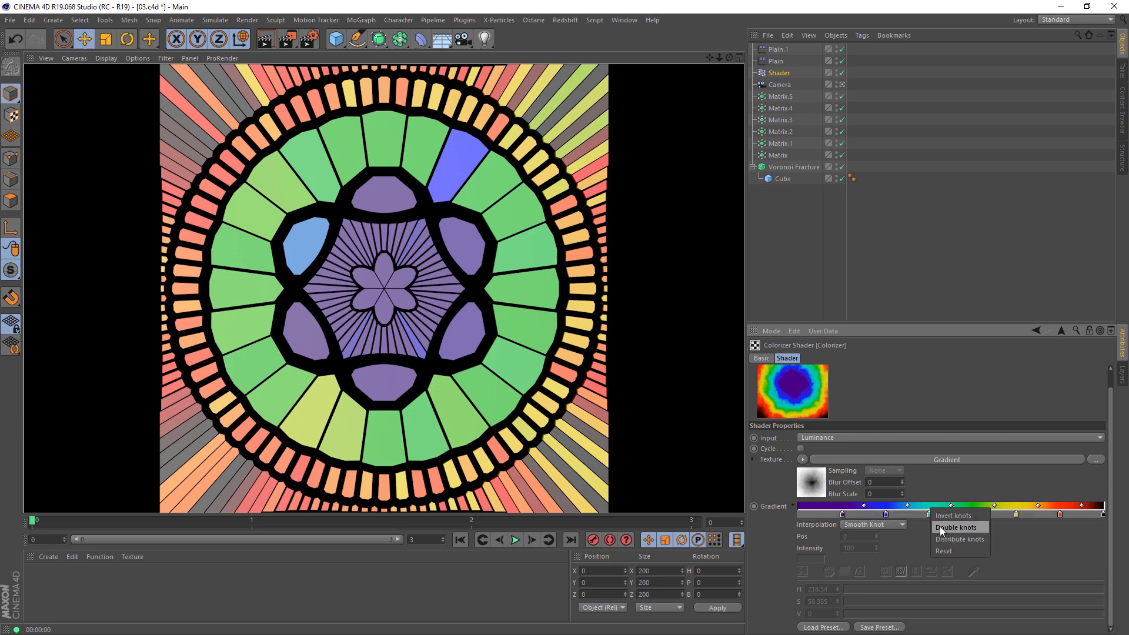
pyautogui.click(941, 527)
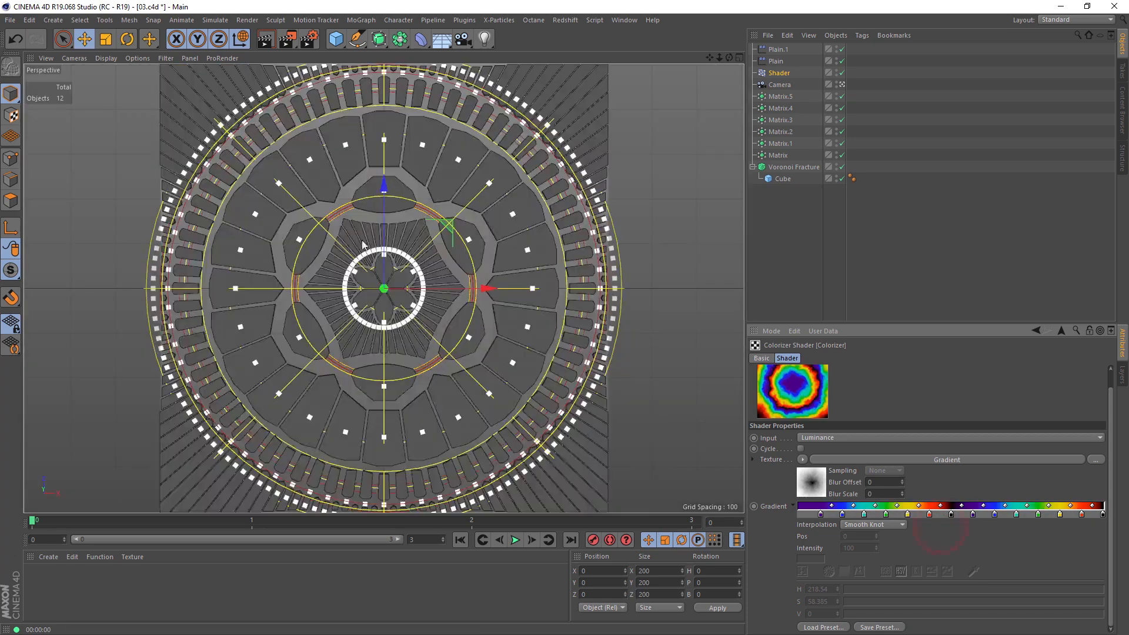
pyautogui.click(264, 39)
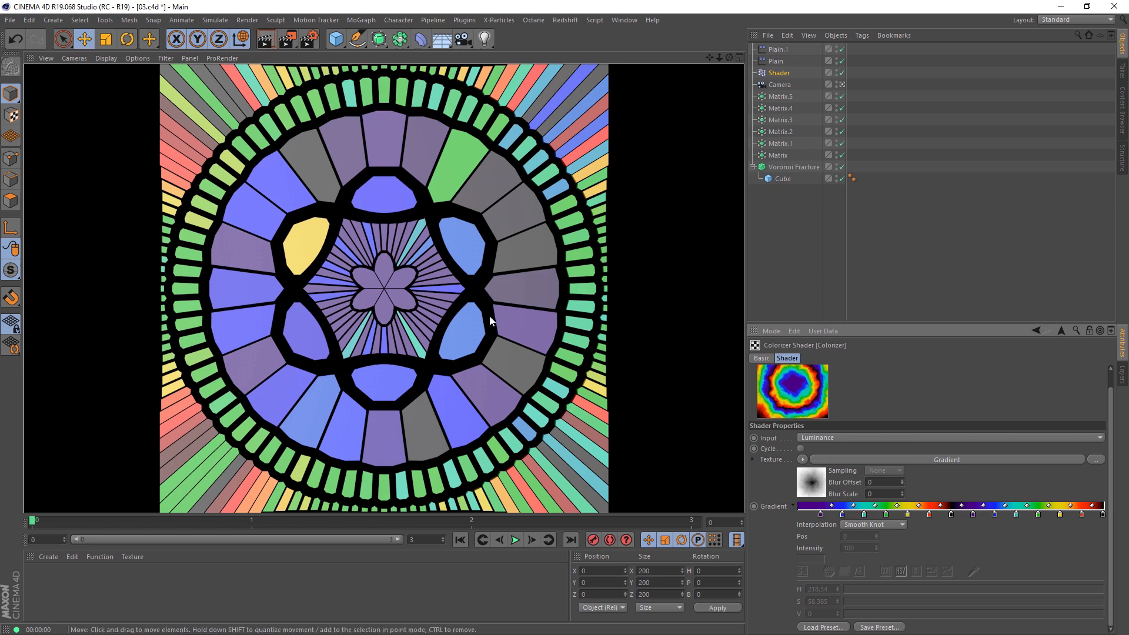
pyautogui.click(787, 74)
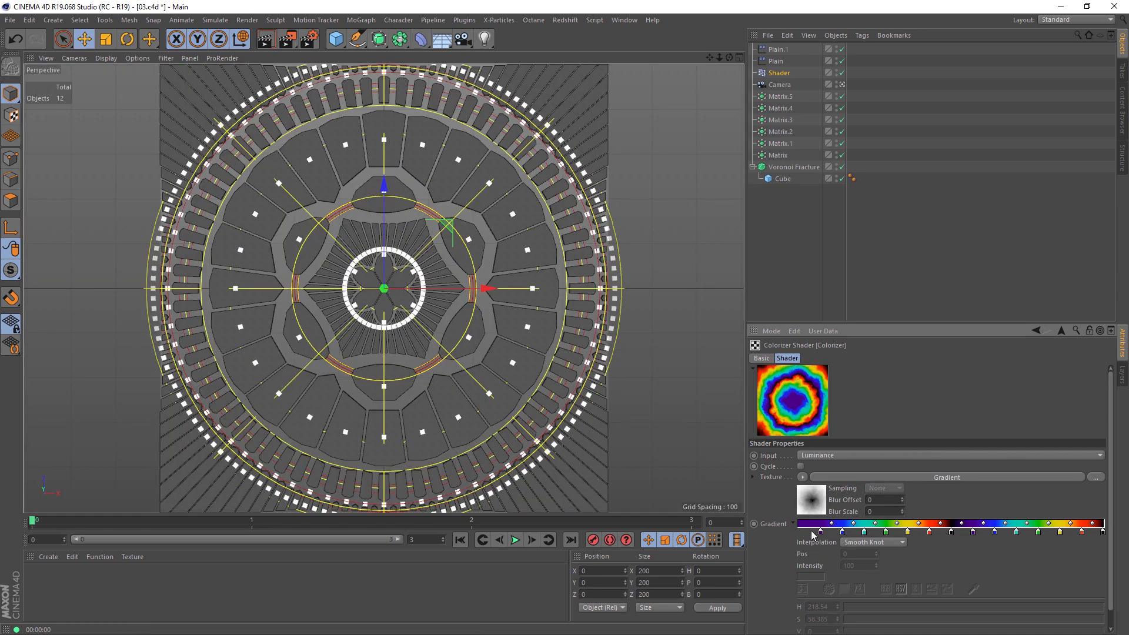
pyautogui.click(264, 44)
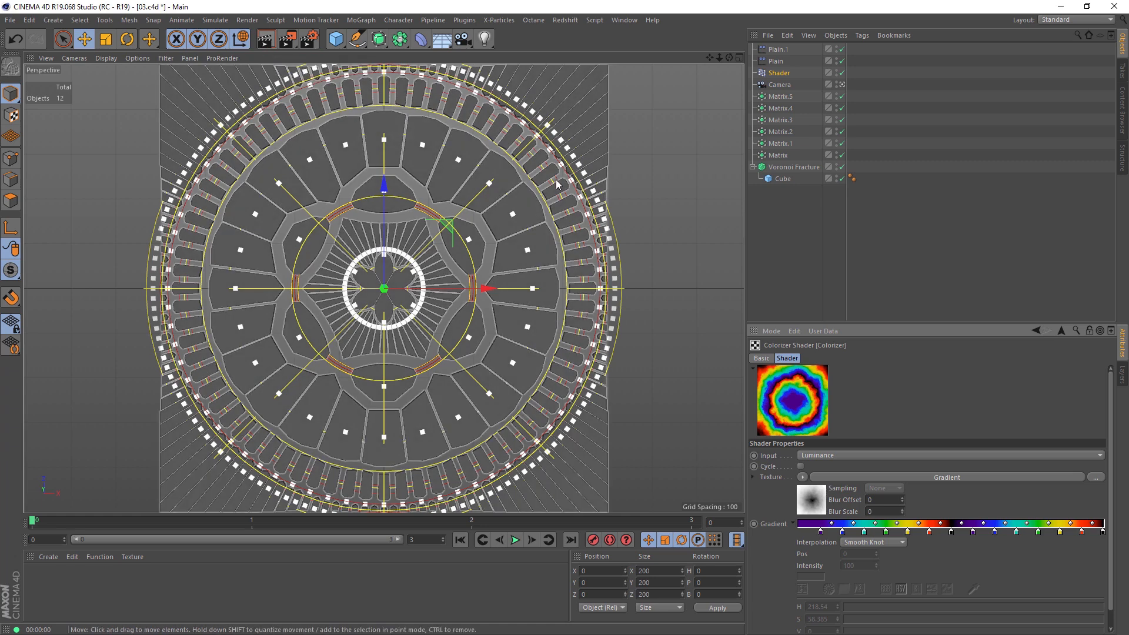
pyautogui.click(640, 191)
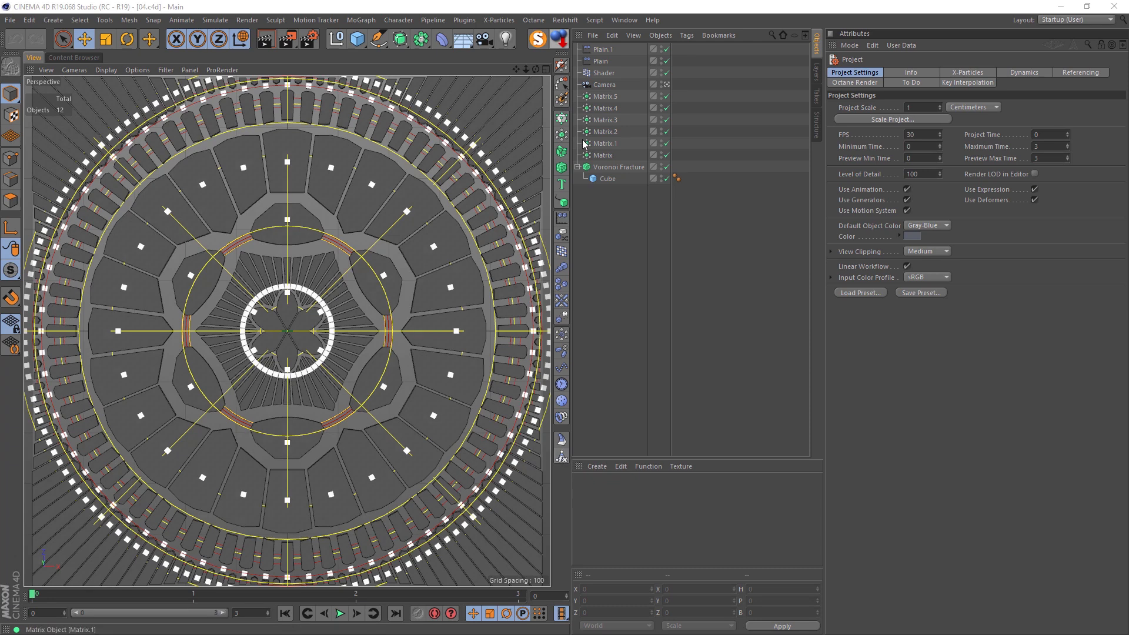
# Delete both Plain effectors from the 04.c4d scene
pyautogui.click(599, 50)
pyautogui.press('Delete')
pyautogui.click(600, 50)
pyautogui.press('Delete')
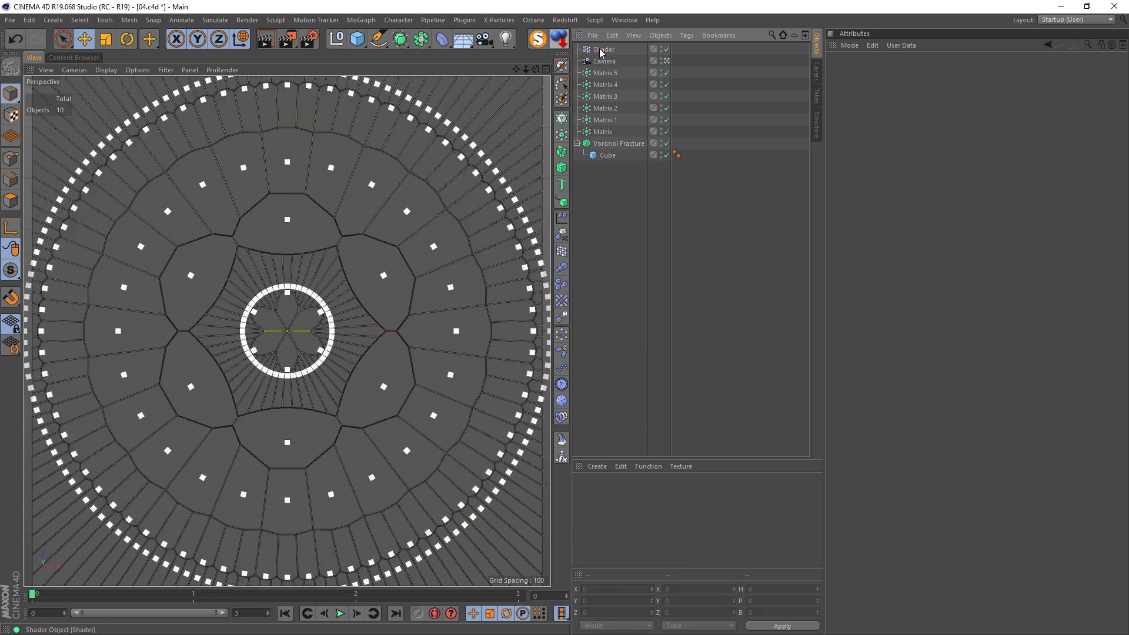
# Replace the Shader effector's Colorizer with a Noise shader, raise the noise contrast and render the view
pyautogui.click(602, 50)
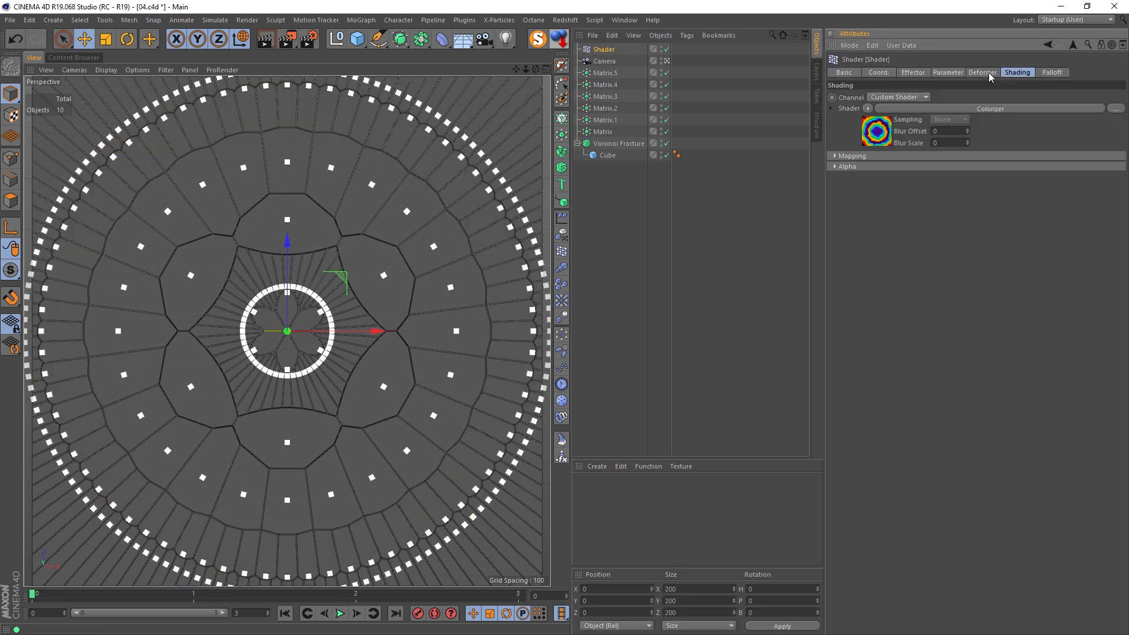
pyautogui.click(868, 108)
pyautogui.click(894, 246)
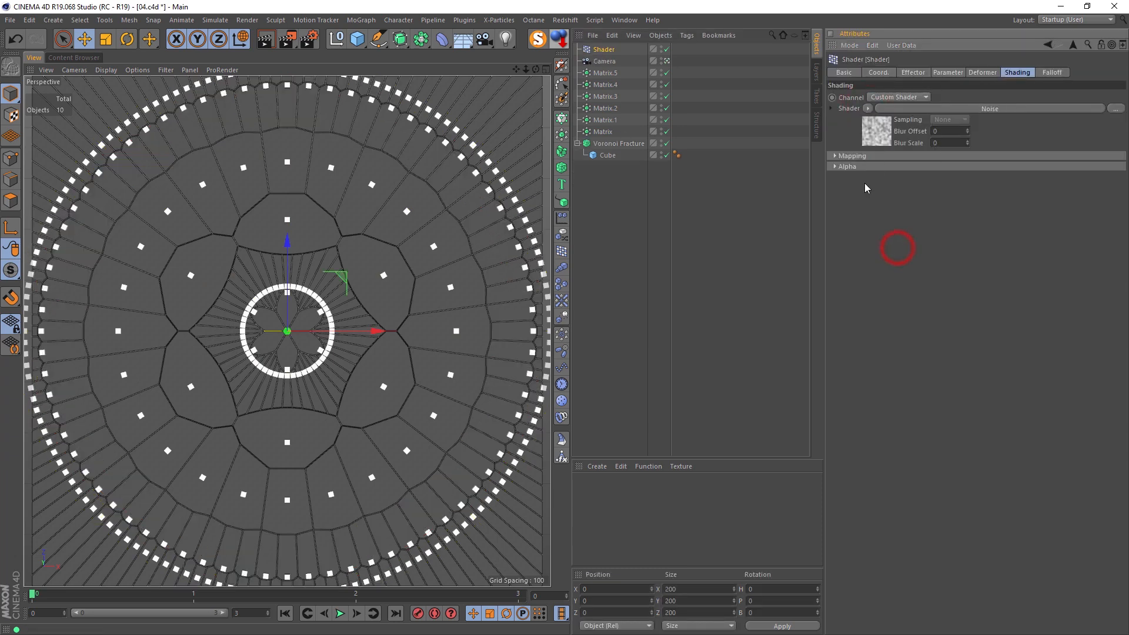
pyautogui.click(876, 123)
pyautogui.moveTo(997, 397)
pyautogui.mouseDown()
pyautogui.moveTo(1081, 394)
pyautogui.moveTo(1065, 397)
pyautogui.mouseUp()
pyautogui.click(265, 38)
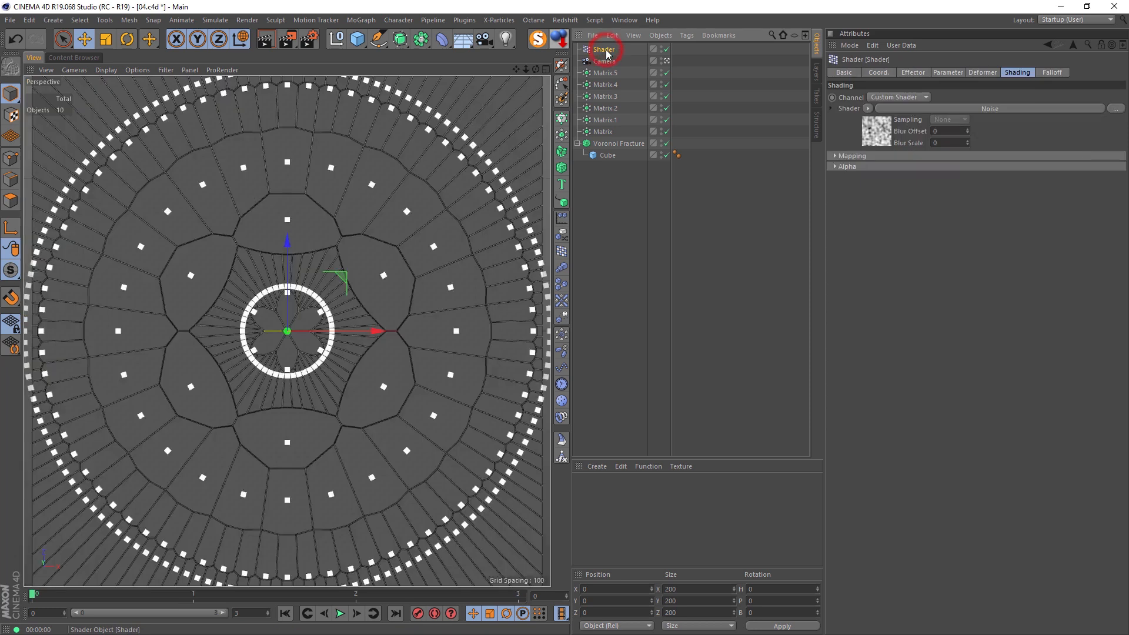
# Enable the Shader effector's scale transform and leave the scene camera to view the fractured slab from the side
pyautogui.click(604, 49)
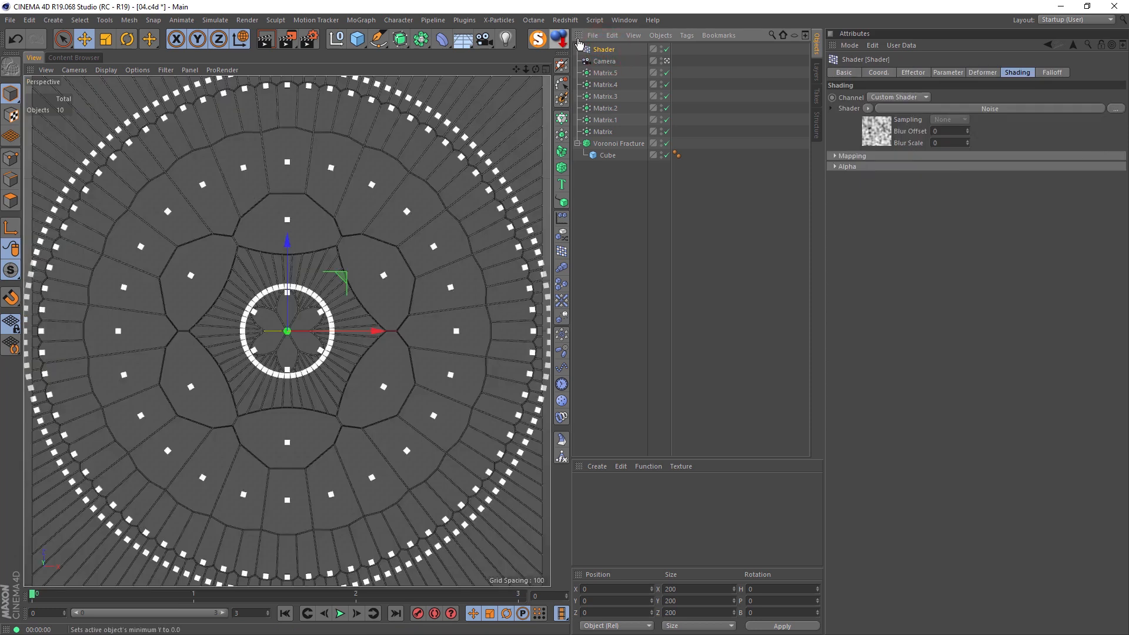
pyautogui.click(940, 74)
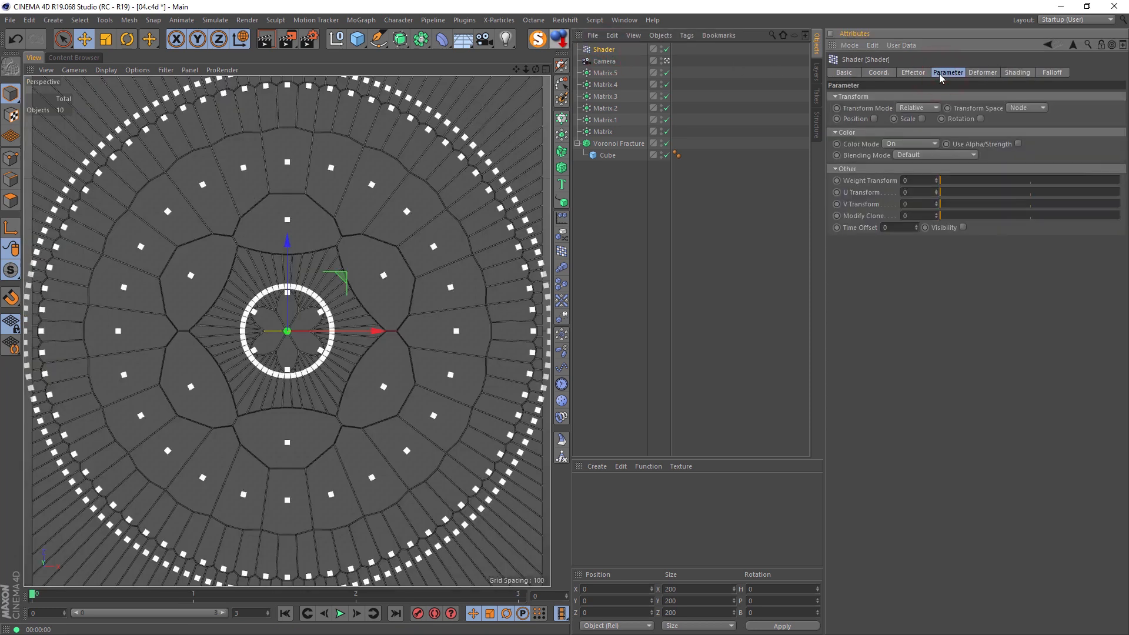
pyautogui.click(922, 120)
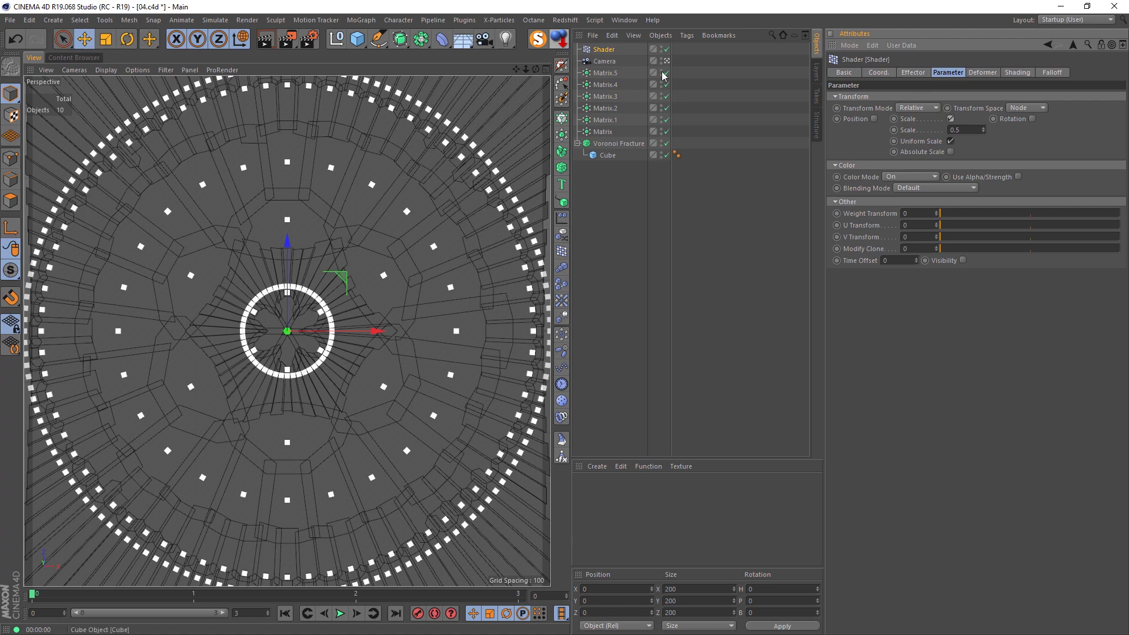
pyautogui.click(667, 61)
pyautogui.keyDown('alt'); pyautogui.moveTo(386, 369); pyautogui.dragTo(464, 274); pyautogui.keyUp('alt')
pyautogui.scroll(6, 356, 390)
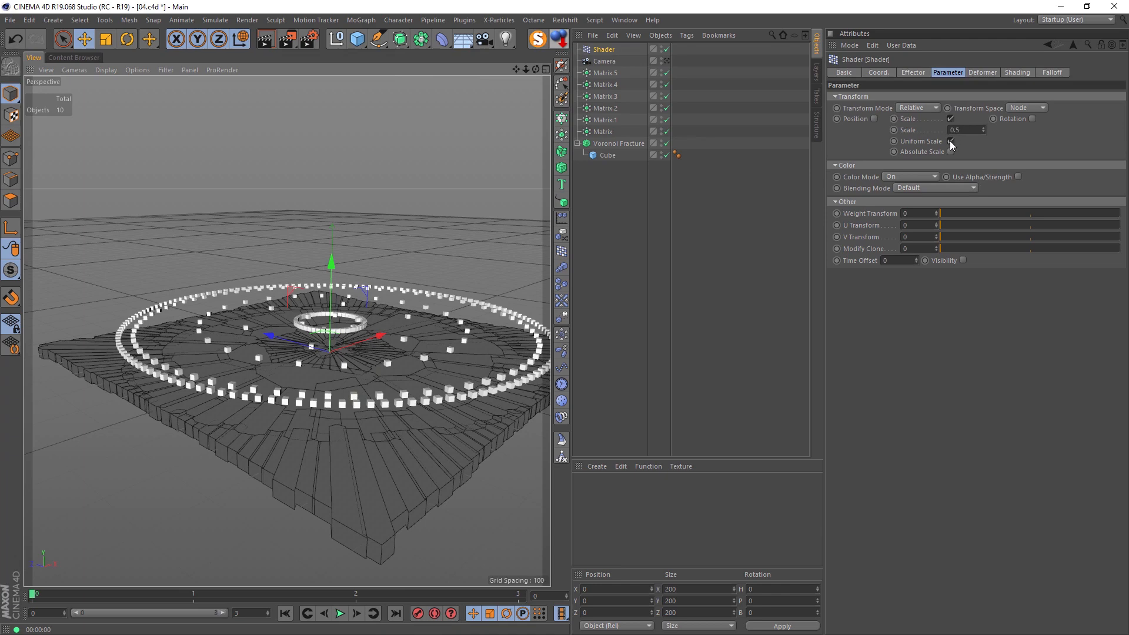
# Turn off the Shader effector's Uniform Scale and set its Y scale to 10.39
pyautogui.click(950, 141)
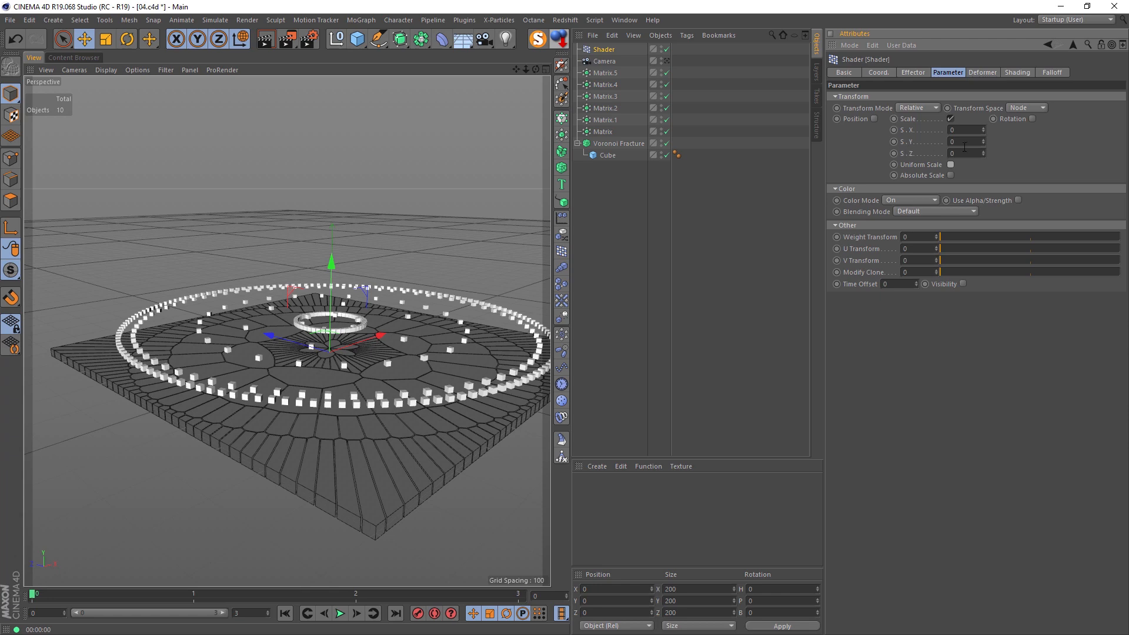
pyautogui.moveTo(983, 141); pyautogui.dragTo(984, 129)
pyautogui.keyDown('alt'); pyautogui.moveTo(348, 362); pyautogui.dragTo(405, 338, button='right'); pyautogui.keyUp('alt')
pyautogui.keyDown('alt'); pyautogui.moveTo(404, 339); pyautogui.dragTo(329, 362); pyautogui.keyUp('alt')
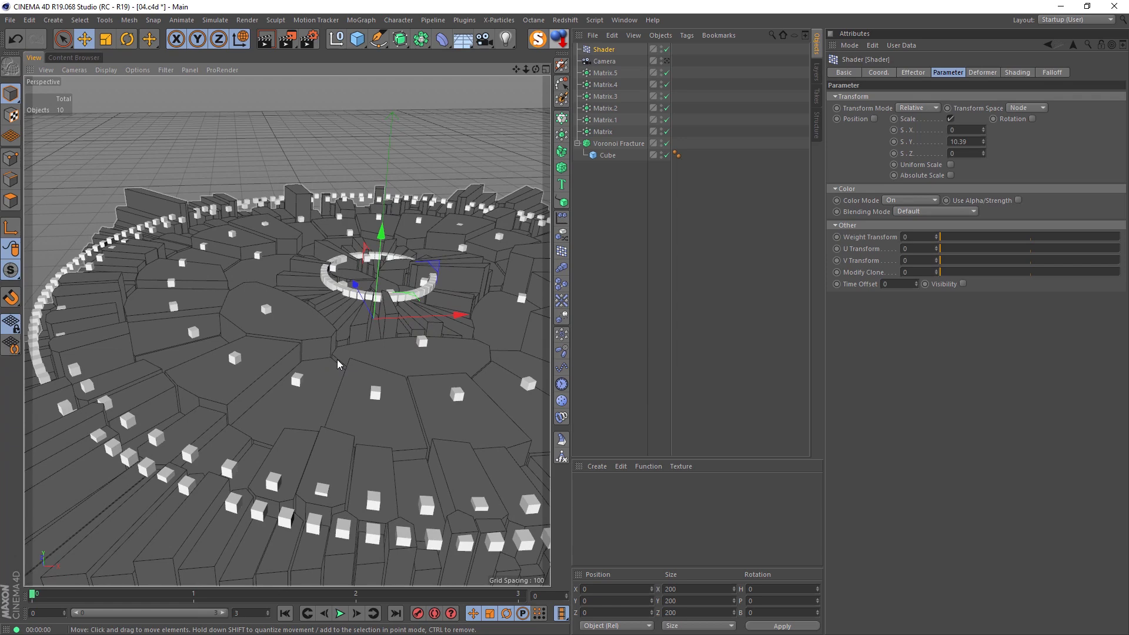
# Replace the Shader effector's Noise with a Gradient shader and set its type to 2D - Circular
pyautogui.click(1013, 74)
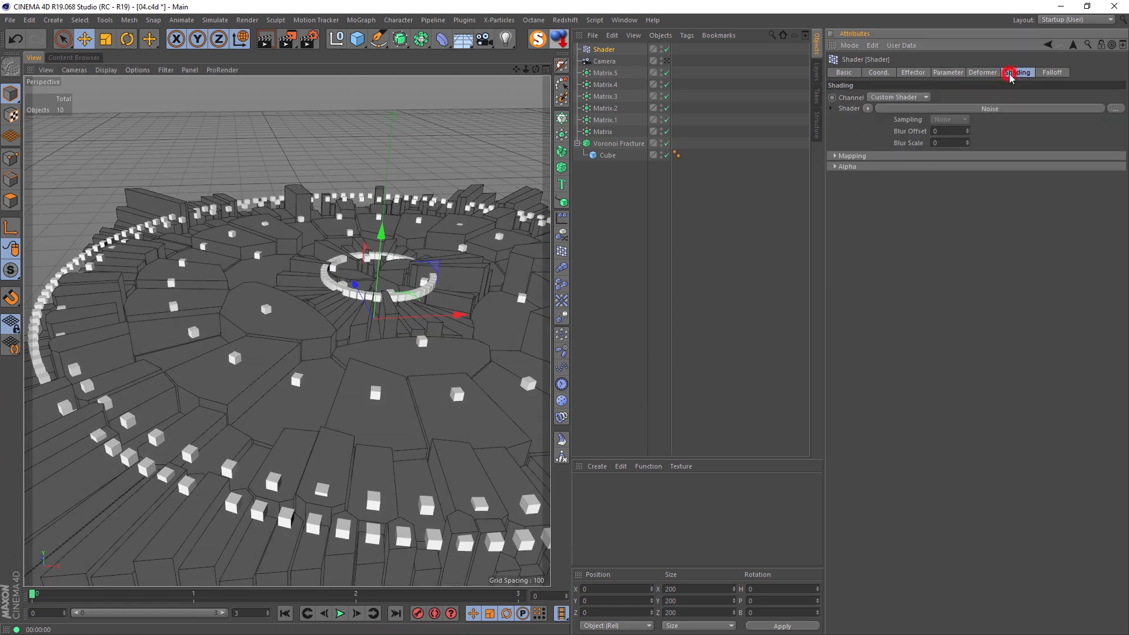
pyautogui.click(869, 109)
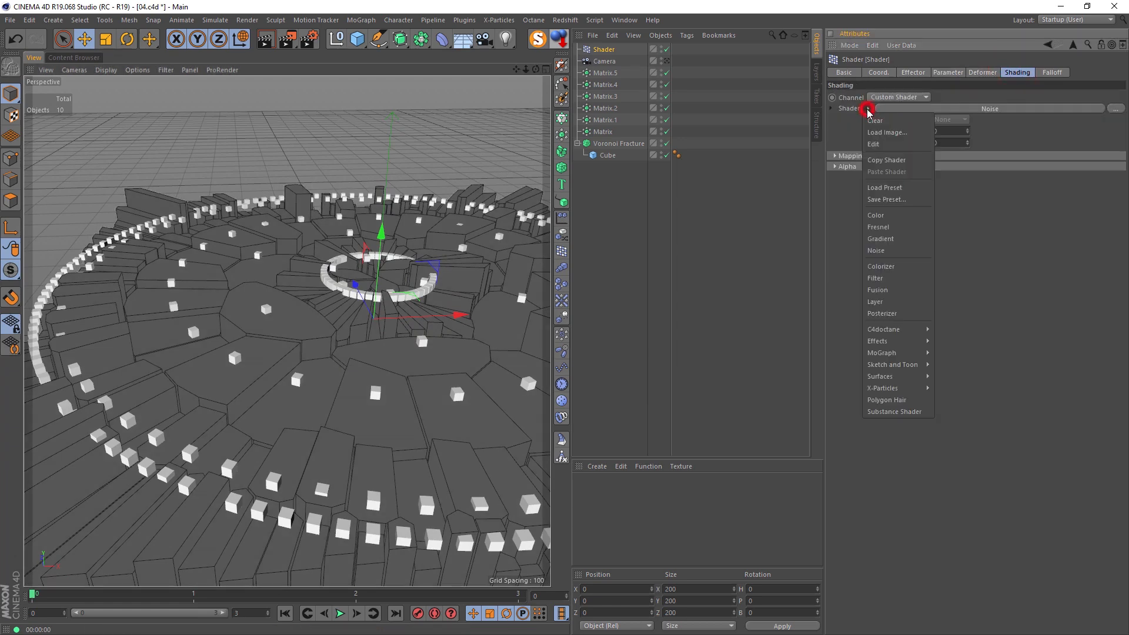
pyautogui.click(898, 243)
pyautogui.keyDown('alt'); pyautogui.moveTo(384, 286); pyautogui.dragTo(254, 281, button='middle'); pyautogui.keyUp('alt')
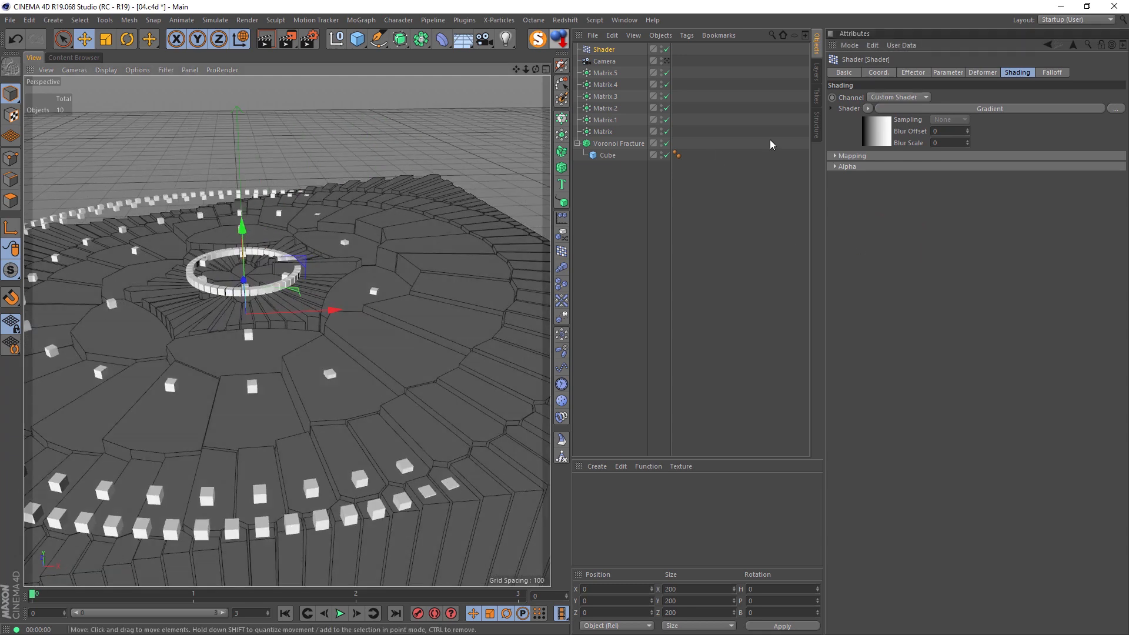
pyautogui.click(880, 129)
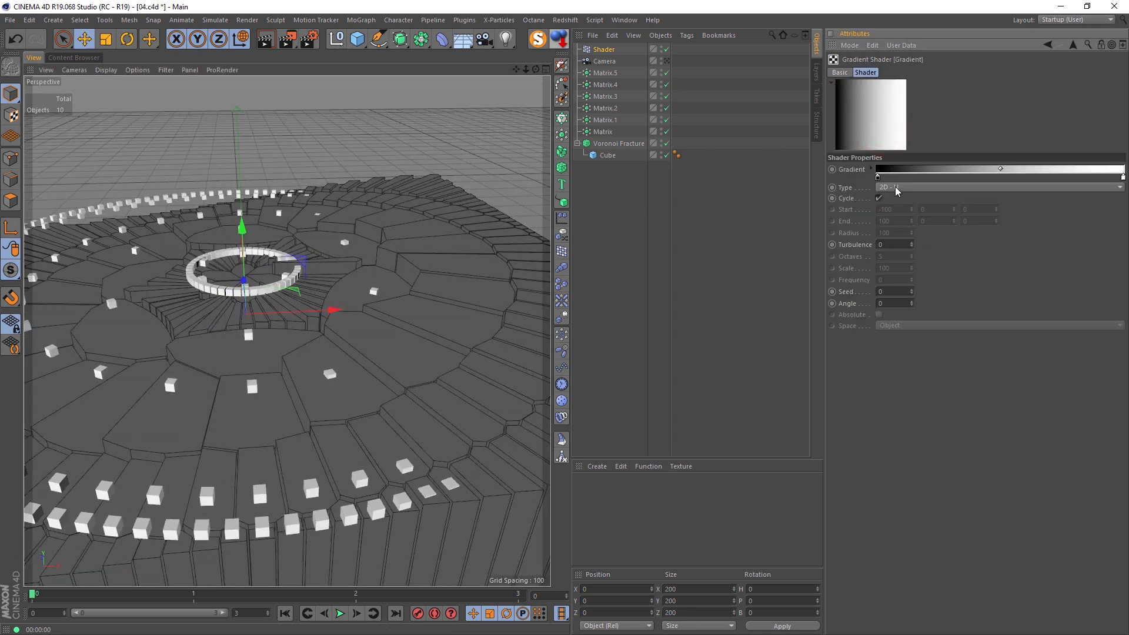
pyautogui.scroll(-2, 895, 188)
pyautogui.scroll(-2, 898, 191)
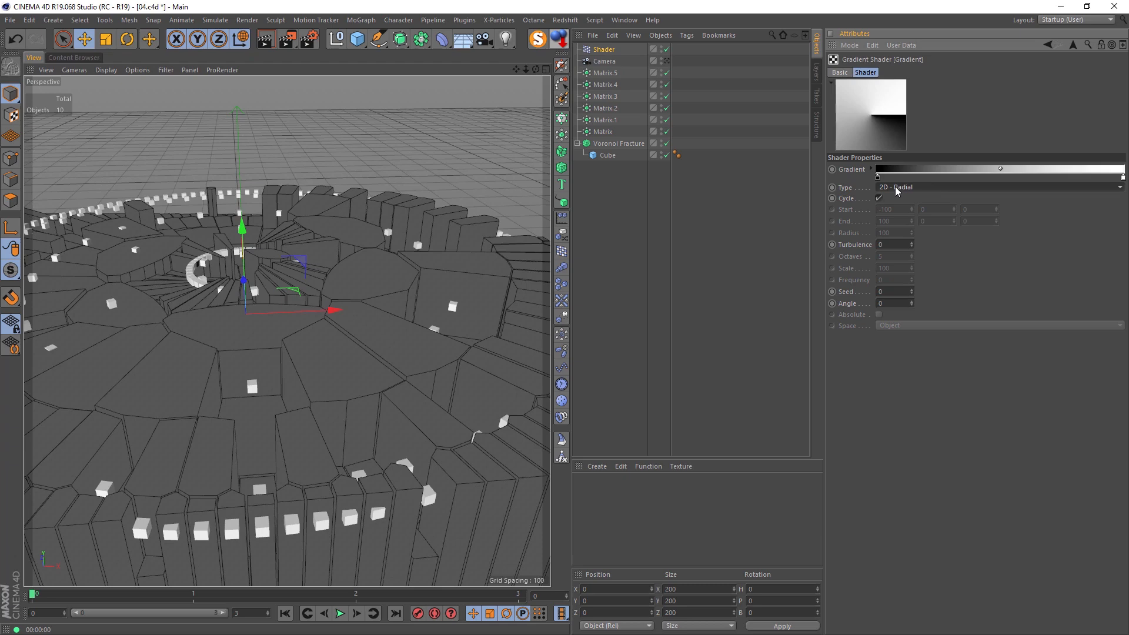
pyautogui.keyDown('alt'); pyautogui.moveTo(360, 272); pyautogui.dragTo(346, 335); pyautogui.keyUp('alt')
pyautogui.keyDown('alt'); pyautogui.moveTo(237, 313); pyautogui.dragTo(379, 257, button='right'); pyautogui.keyUp('alt')
# Set the circular gradient's turbulence to 6 and render the result through the scene camera
pyautogui.moveTo(910, 250); pyautogui.dragTo(912, 240)
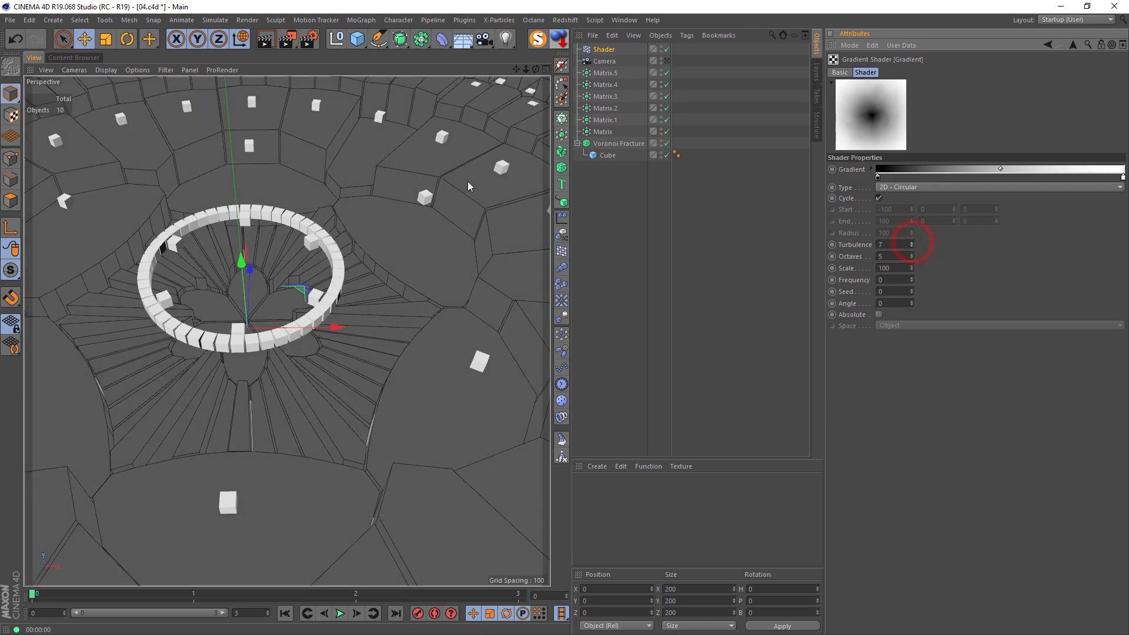
pyautogui.keyDown('alt'); pyautogui.moveTo(501, 157); pyautogui.dragTo(513, 143, button='right'); pyautogui.keyUp('alt')
pyautogui.keyDown('alt'); pyautogui.moveTo(510, 129); pyautogui.dragTo(531, 119); pyautogui.keyUp('alt')
pyautogui.keyDown('alt'); pyautogui.moveTo(516, 115); pyautogui.dragTo(478, 189, button='middle'); pyautogui.keyUp('alt')
pyautogui.keyDown('alt'); pyautogui.moveTo(472, 158); pyautogui.dragTo(517, 159, button='right'); pyautogui.keyUp('alt')
pyautogui.keyDown('alt'); pyautogui.moveTo(516, 159); pyautogui.dragTo(493, 155); pyautogui.keyUp('alt')
pyautogui.moveTo(915, 244); pyautogui.dragTo(910, 239)
pyautogui.moveTo(911, 245); pyautogui.dragTo(912, 247)
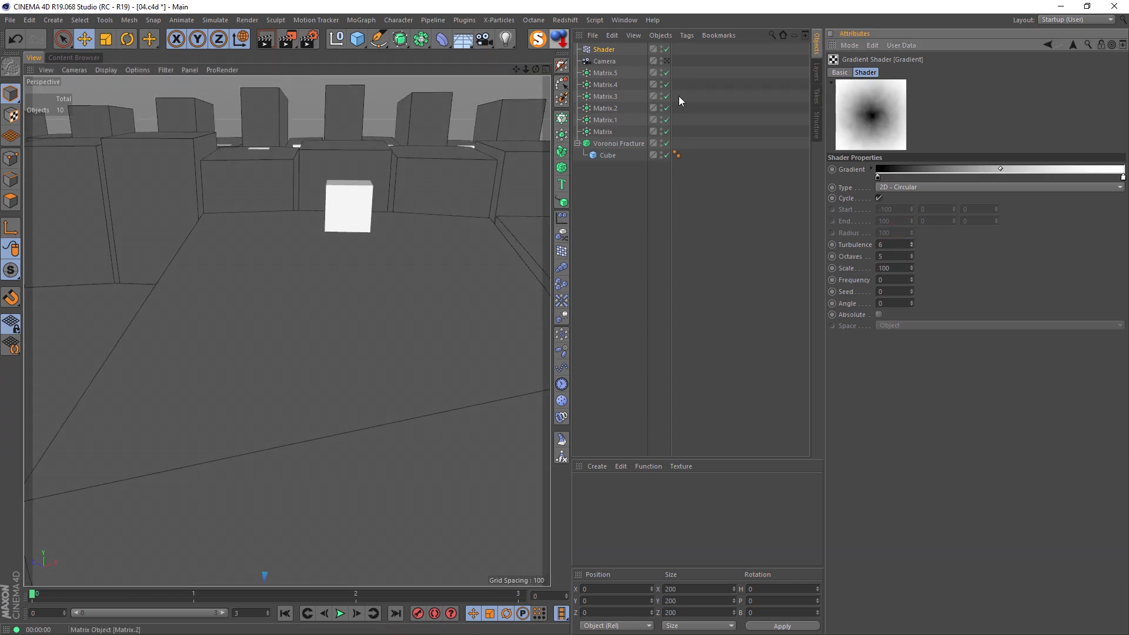
pyautogui.click(667, 61)
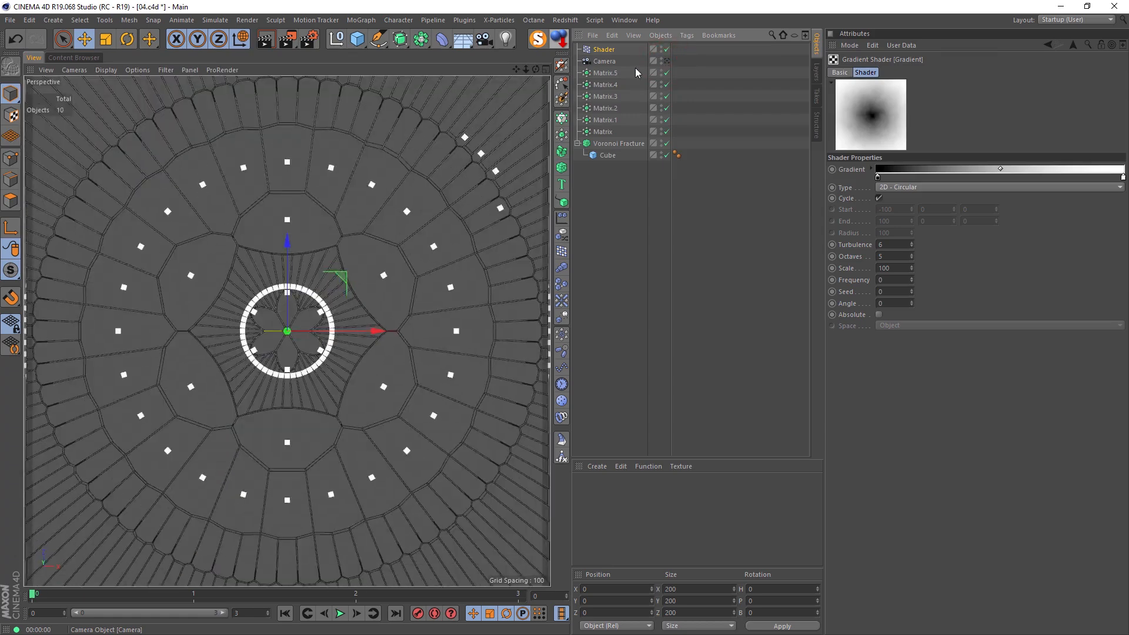
pyautogui.click(266, 39)
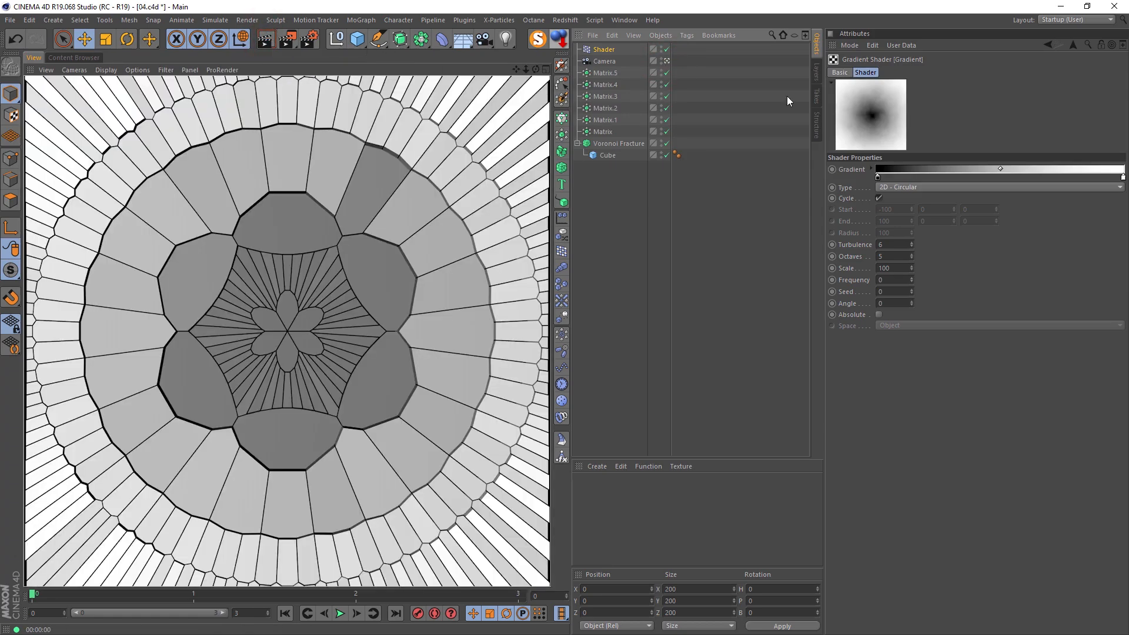
# Set the Shader effector's Y scale to 20
pyautogui.click(604, 50)
pyautogui.click(948, 73)
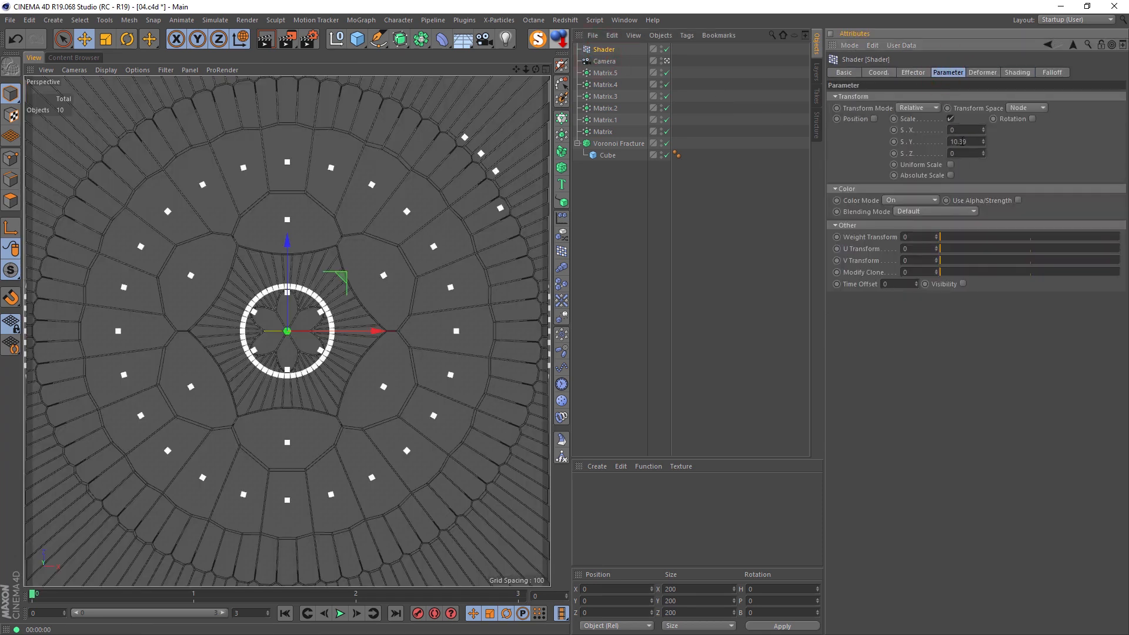
pyautogui.write('20')
pyautogui.press('Return')
# Add a plane under the fractured slab, scale it up to about 2302 per side, and return to the scene camera
pyautogui.click(357, 39)
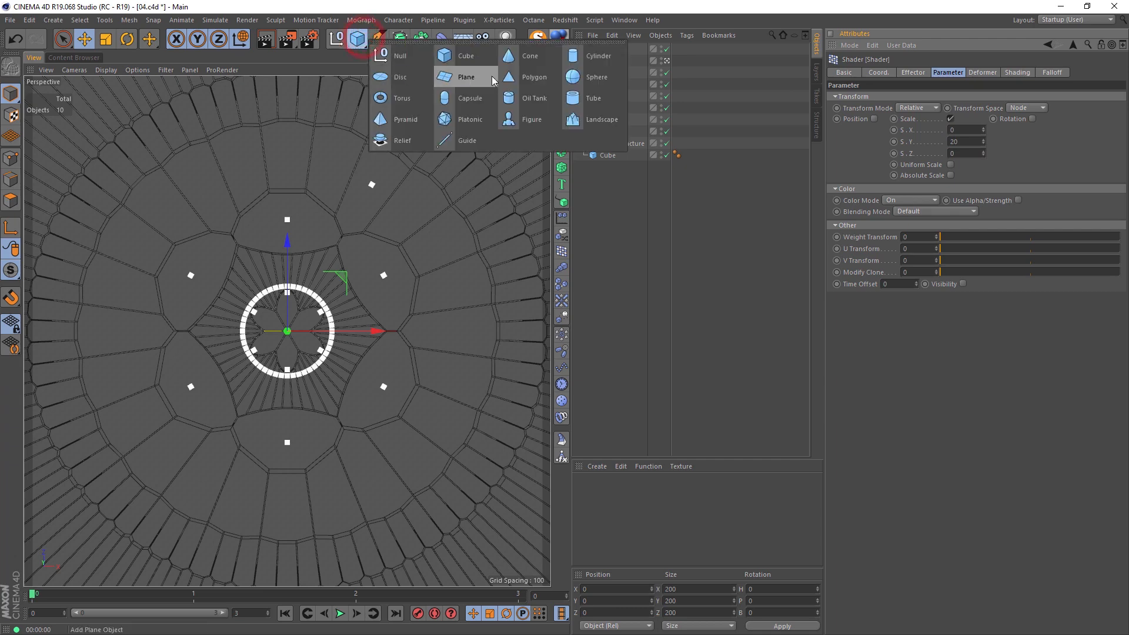
pyautogui.click(494, 76)
pyautogui.press('t')
pyautogui.moveTo(260, 189); pyautogui.dragTo(451, 190)
pyautogui.click(667, 72)
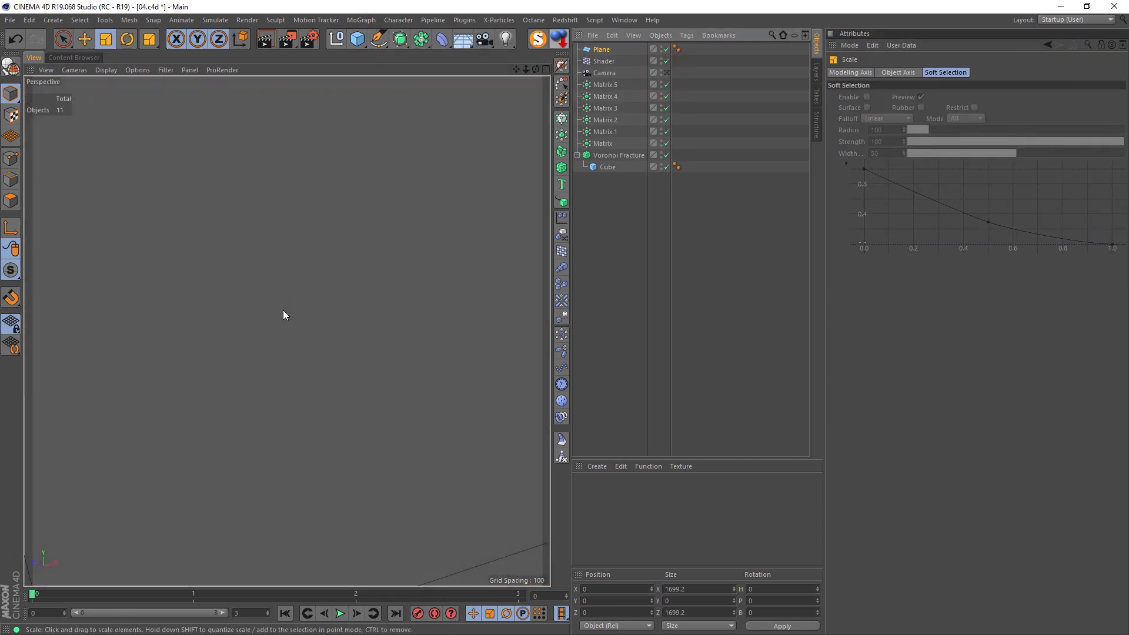
pyautogui.scroll(-5, 290, 302)
pyautogui.moveTo(290, 298); pyautogui.dragTo(410, 408)
pyautogui.scroll(10, 379, 403)
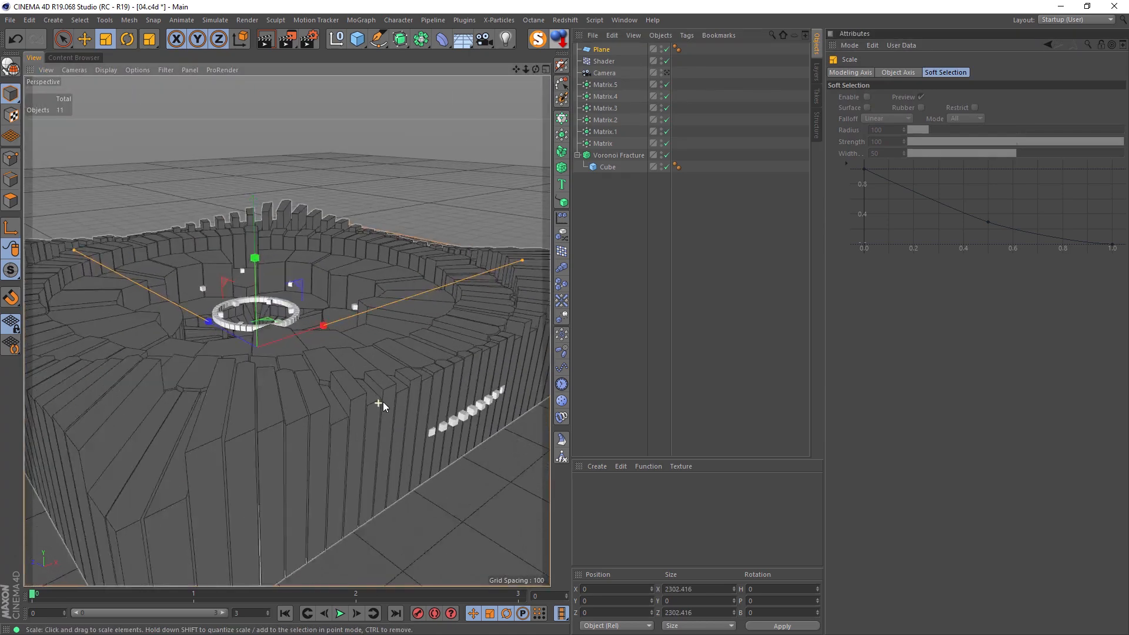
pyautogui.scroll(-3, 315, 331)
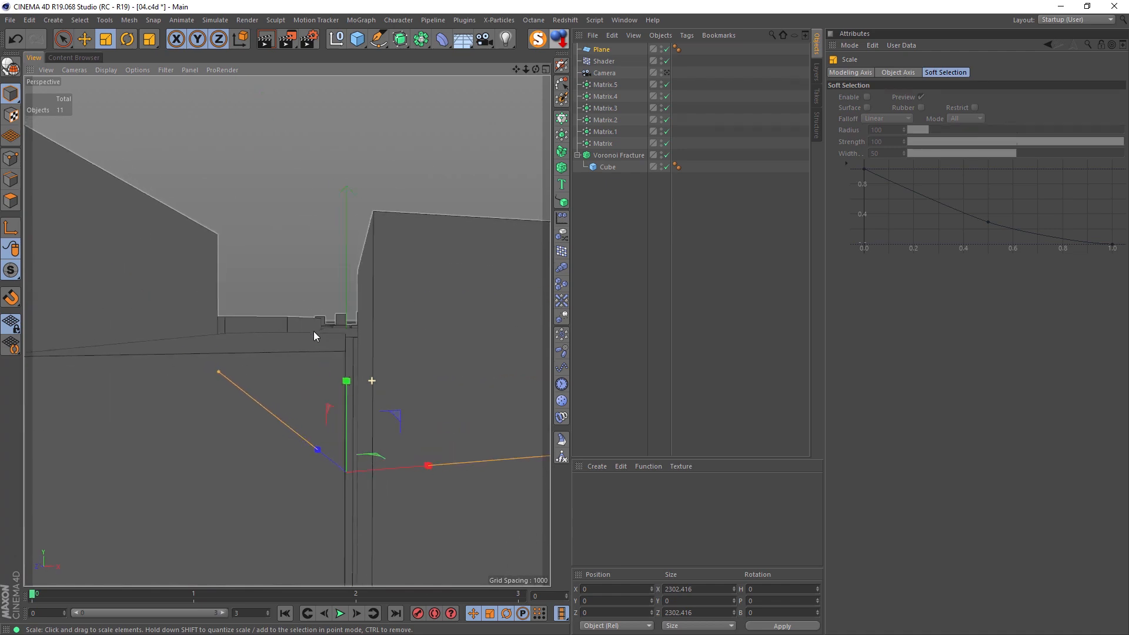
pyautogui.click(666, 72)
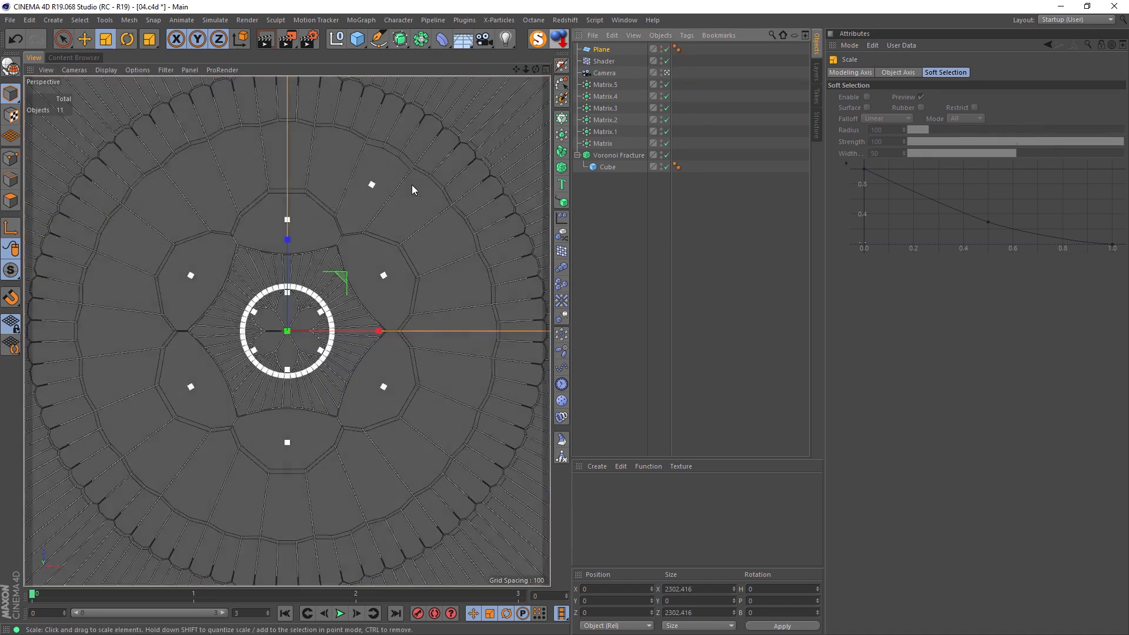
# Add an area light and move it behind the slab to about Z 590 in the top view
pyautogui.middleClick(413, 185)
pyautogui.middleClick(421, 192)
pyautogui.scroll(-4, 421, 194)
pyautogui.moveTo(506, 38); pyautogui.dragTo(605, 66)
pyautogui.press('e')
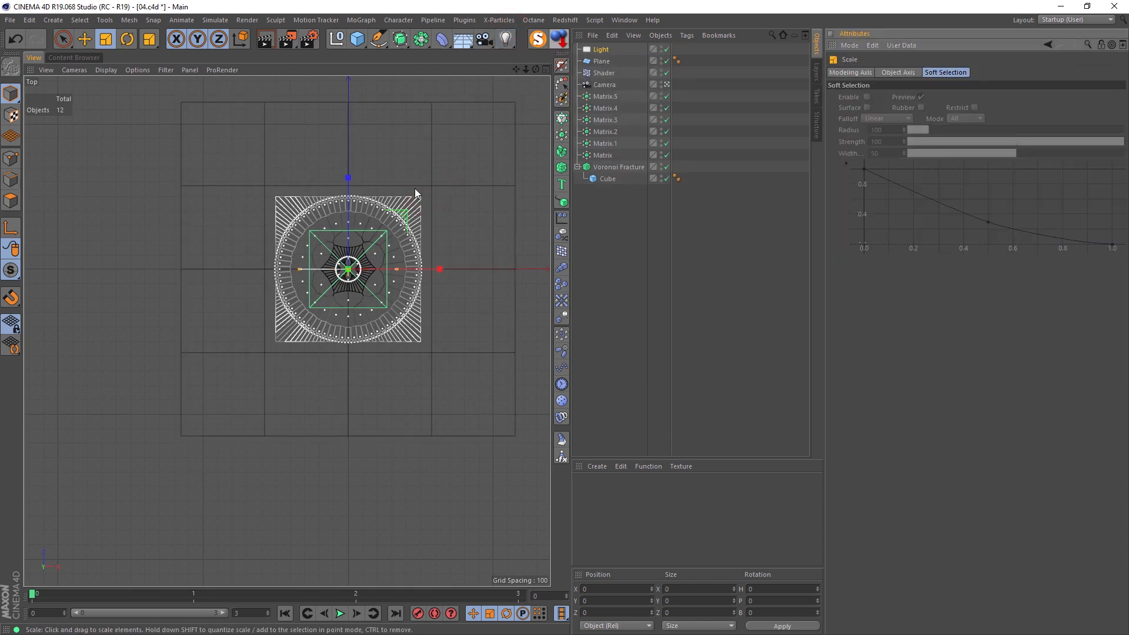
pyautogui.moveTo(349, 215); pyautogui.dragTo(343, 125)
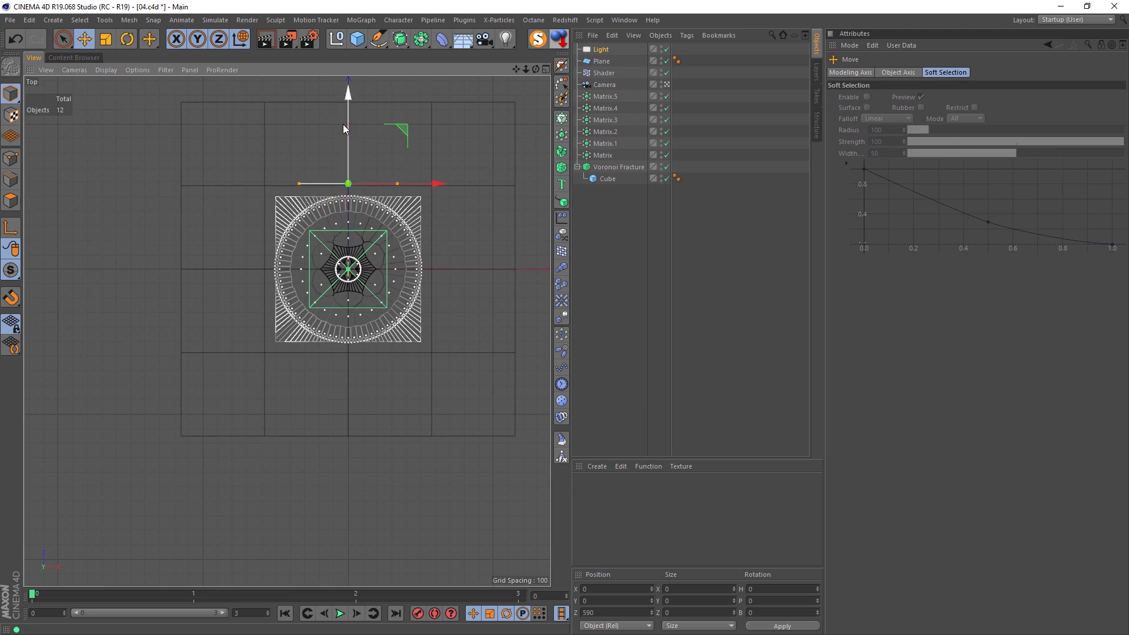
# Set the area light's shadow to Area and render the result through the scene camera
pyautogui.click(603, 52)
pyautogui.click(899, 196)
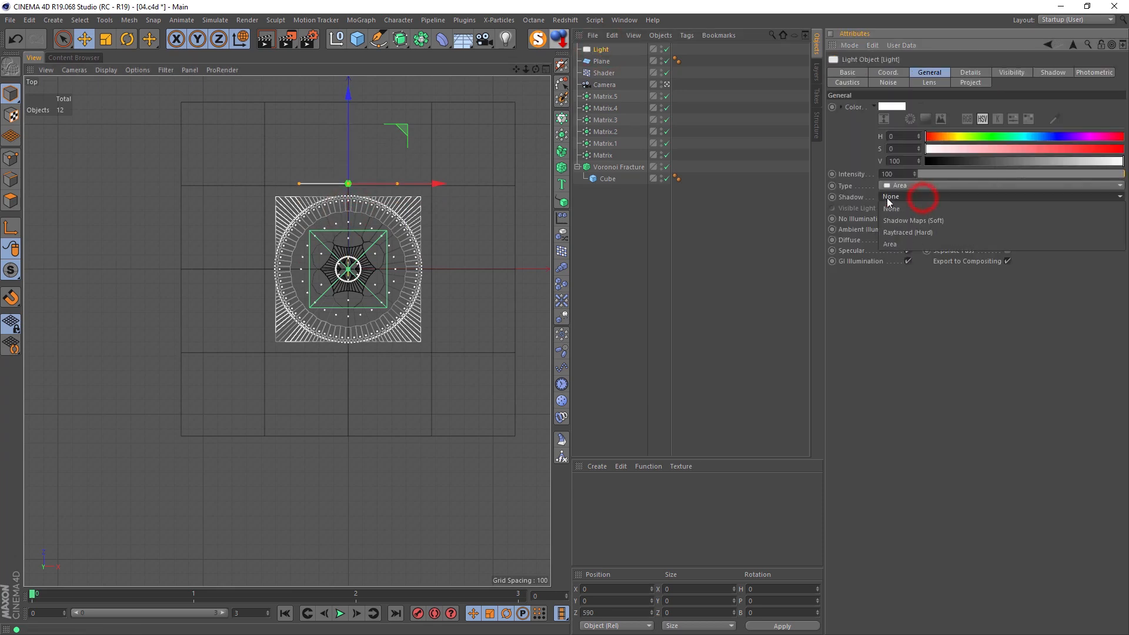
pyautogui.click(908, 241)
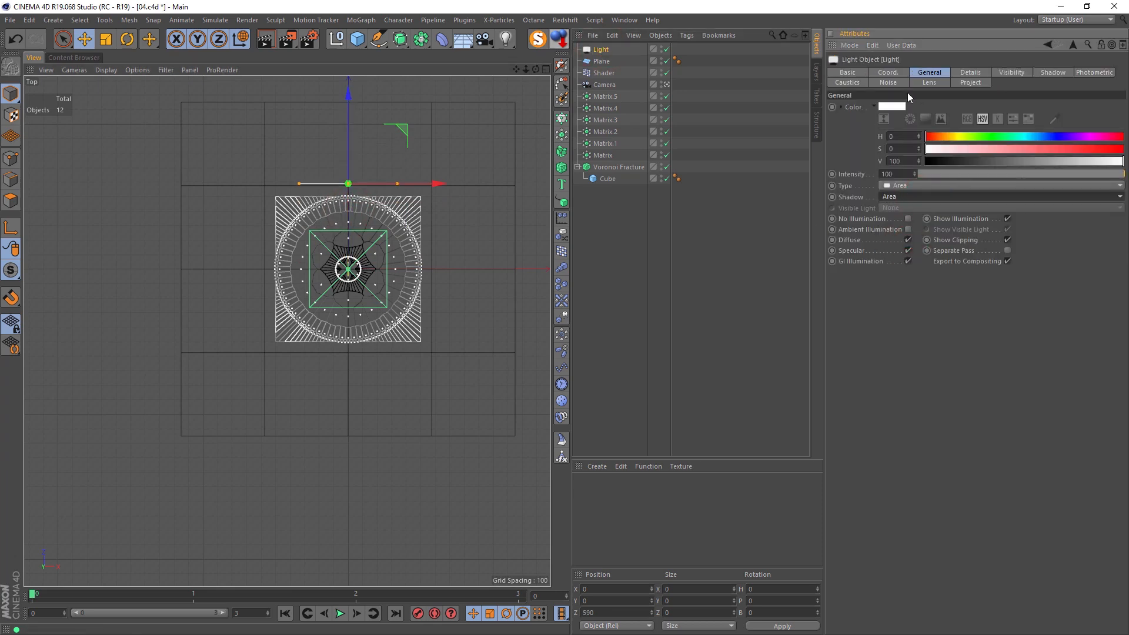
pyautogui.middleClick(242, 184)
pyautogui.middleClick(241, 183)
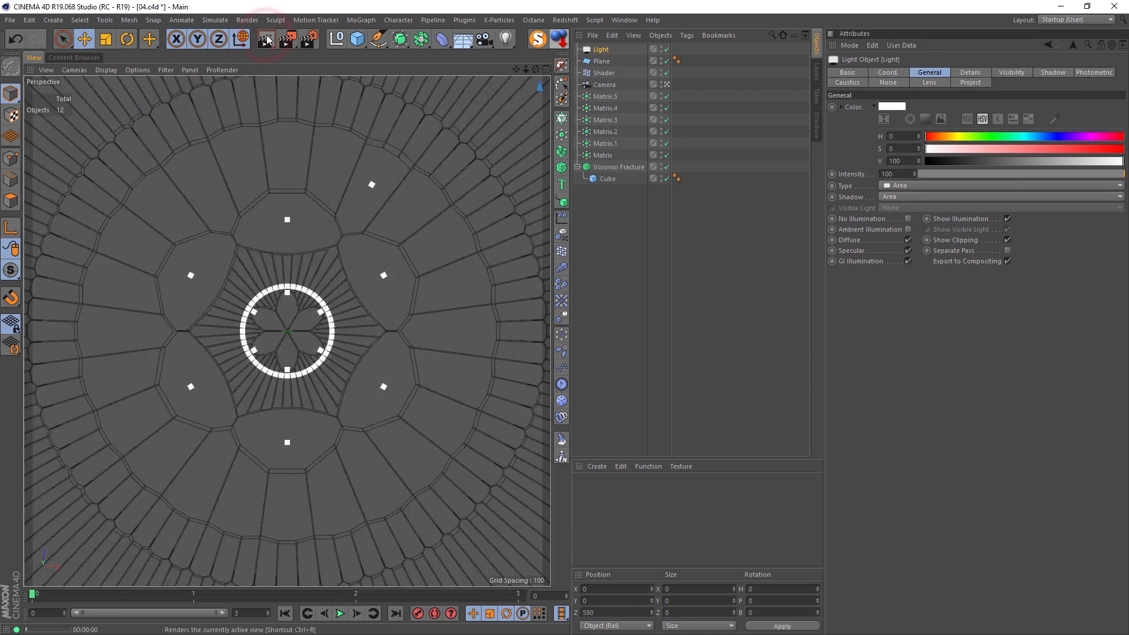
pyautogui.click(266, 39)
# Move the light up and back to about Y 704 and Z 1011, and render the camera view again
pyautogui.middleClick(295, 185)
pyautogui.middleClick(209, 401)
pyautogui.scroll(-3, 389, 429)
pyautogui.keyDown('alt'); pyautogui.moveTo(357, 336); pyautogui.dragTo(330, 242, button='middle'); pyautogui.keyUp('alt')
pyautogui.moveTo(441, 448); pyautogui.dragTo(477, 392)
pyautogui.middleClick(361, 302)
pyautogui.middleClick(268, 194)
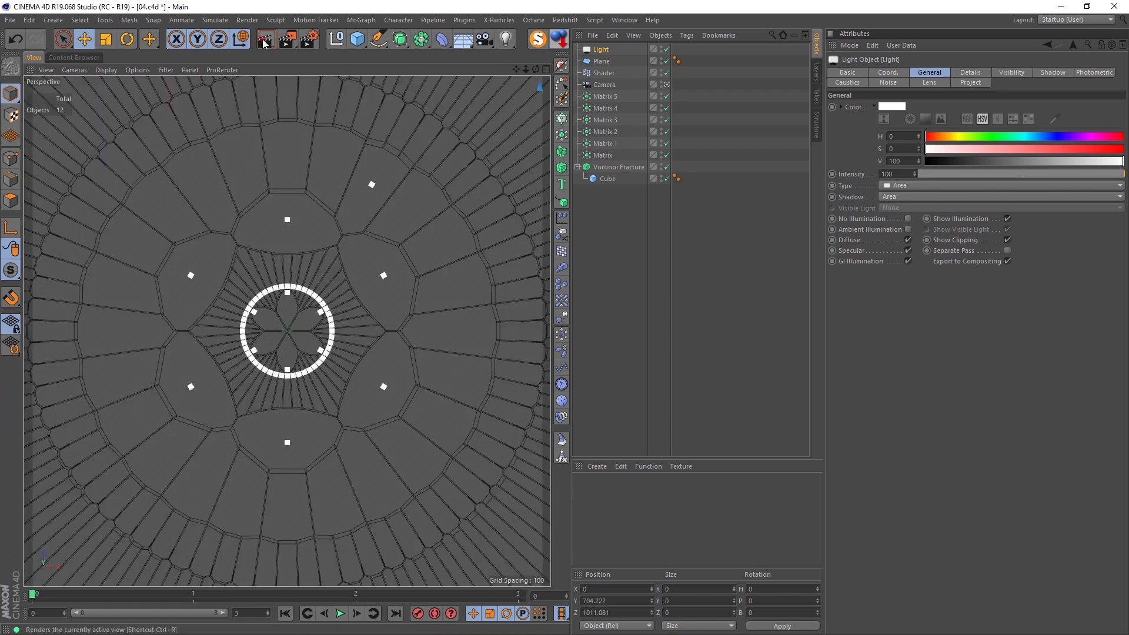
pyautogui.click(265, 42)
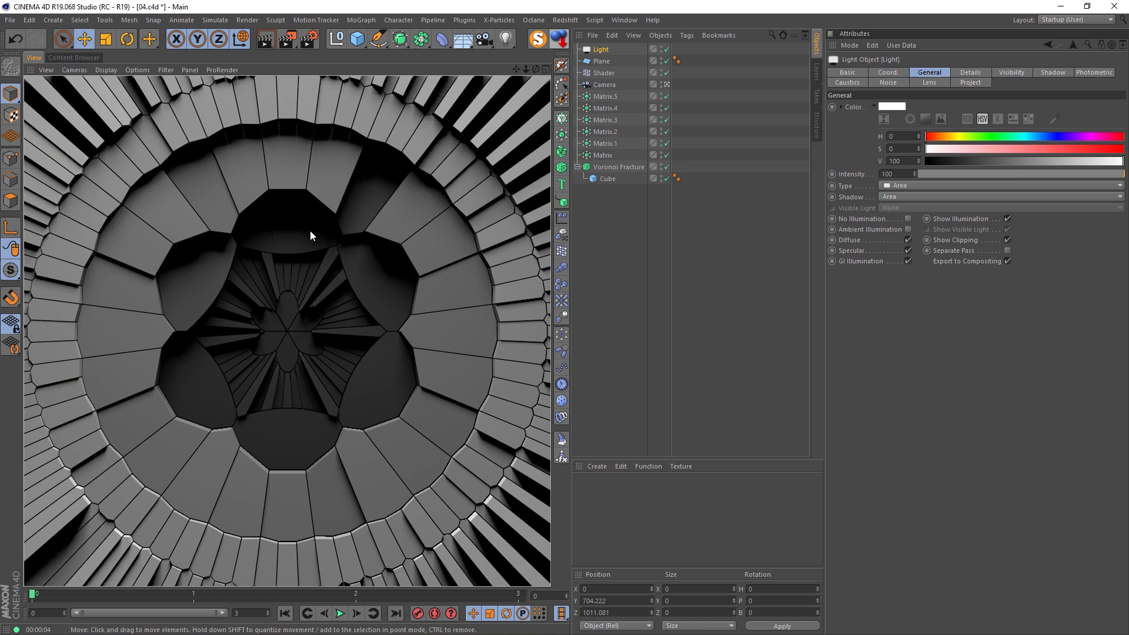
# Rotate the light to a heading of -90° and move it beside the slab to about X 851 and Z -19
pyautogui.middleClick(264, 241)
pyautogui.press('t')
pyautogui.press('r')
pyautogui.moveTo(465, 123); pyautogui.dragTo(457, 169)
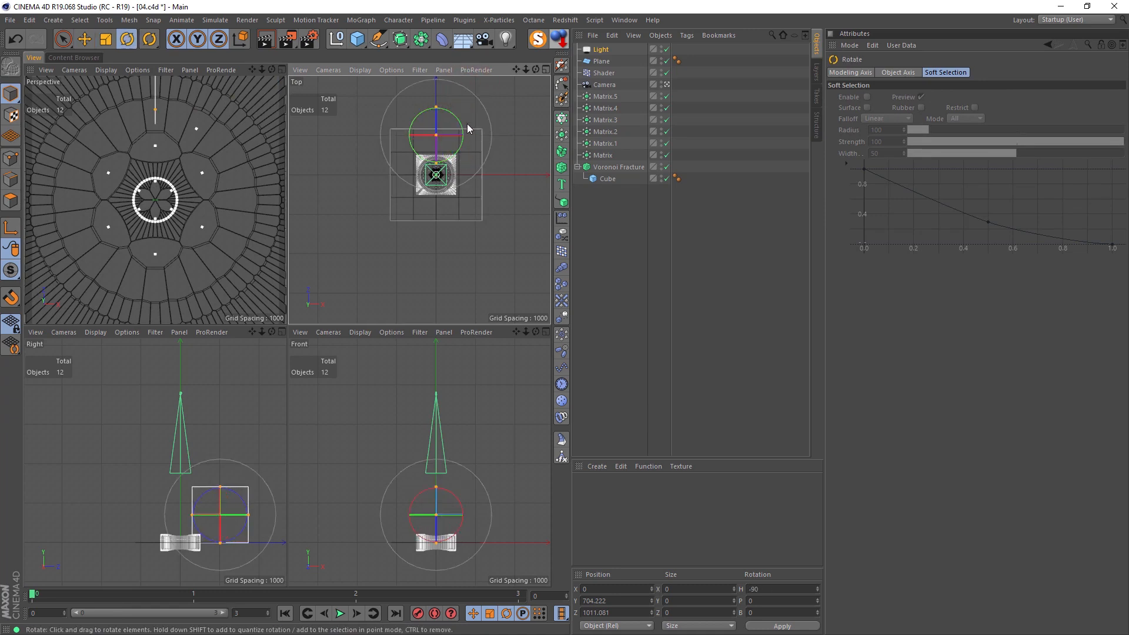
pyautogui.press('e')
pyautogui.moveTo(462, 113); pyautogui.dragTo(483, 156)
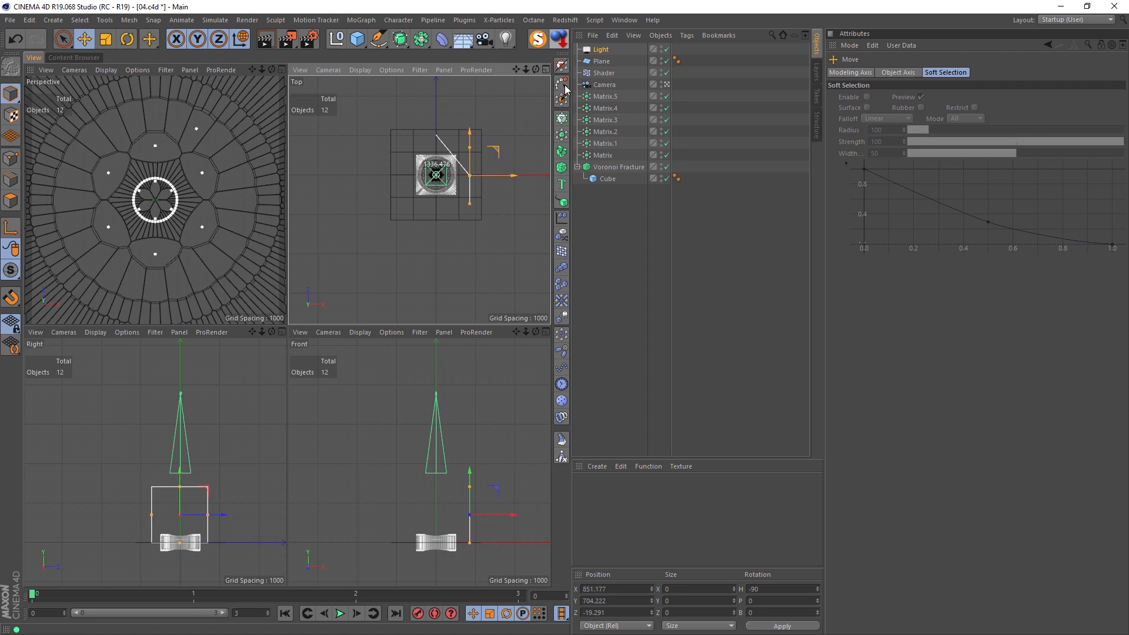
# Color the light red with 89 saturation and place a copy at about X -926, colored blue with hue 201
pyautogui.click(601, 49)
pyautogui.moveTo(1097, 148); pyautogui.dragTo(1101, 149)
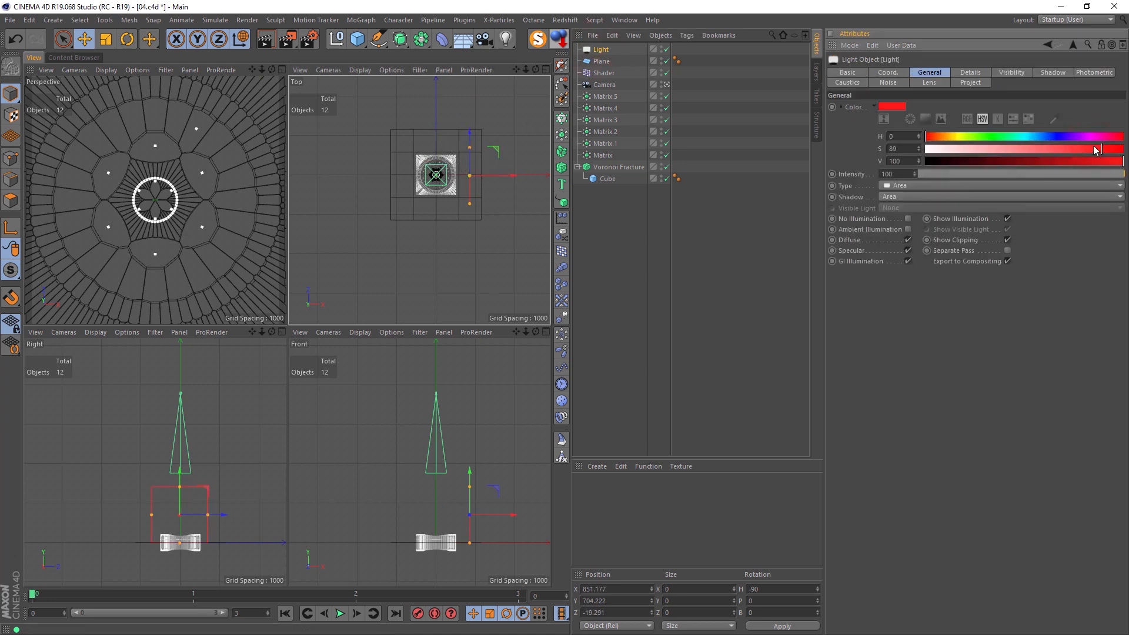
pyautogui.keyDown('ctrl'); pyautogui.moveTo(502, 177); pyautogui.dragTo(432, 179); pyautogui.keyUp('ctrl')
pyautogui.click(1028, 136)
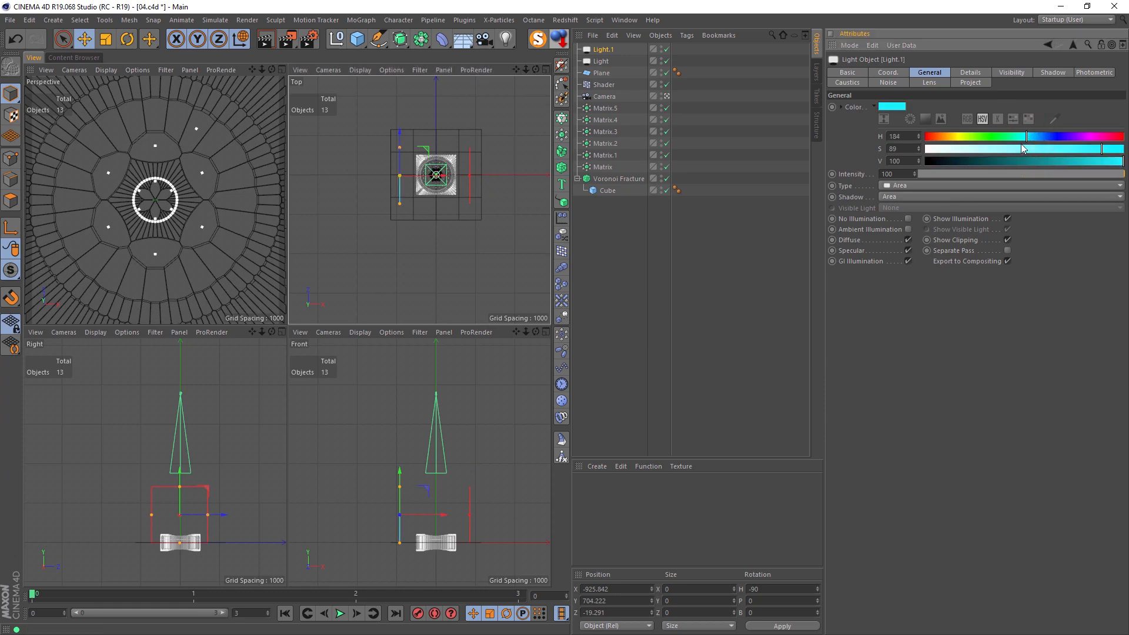
pyautogui.click(1036, 136)
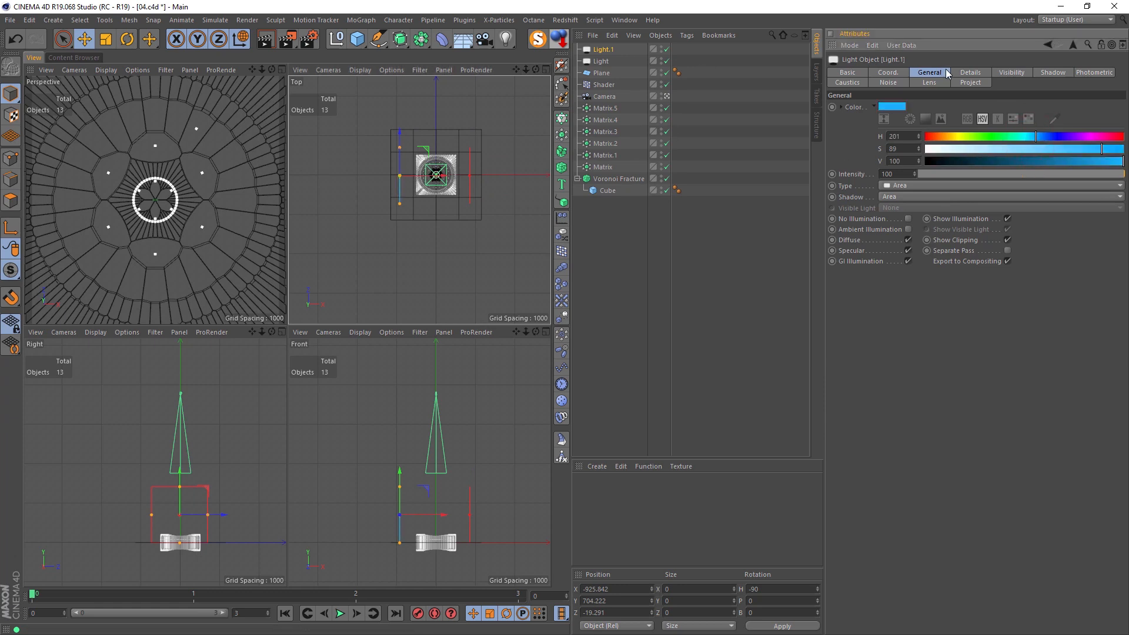
# Give both lights an Inverse Square (Physically Accurate) falloff and reduce their decay radius to 1489.28
pyautogui.keyDown('shift'); pyautogui.click(601, 61); pyautogui.keyUp('shift')
pyautogui.click(971, 72)
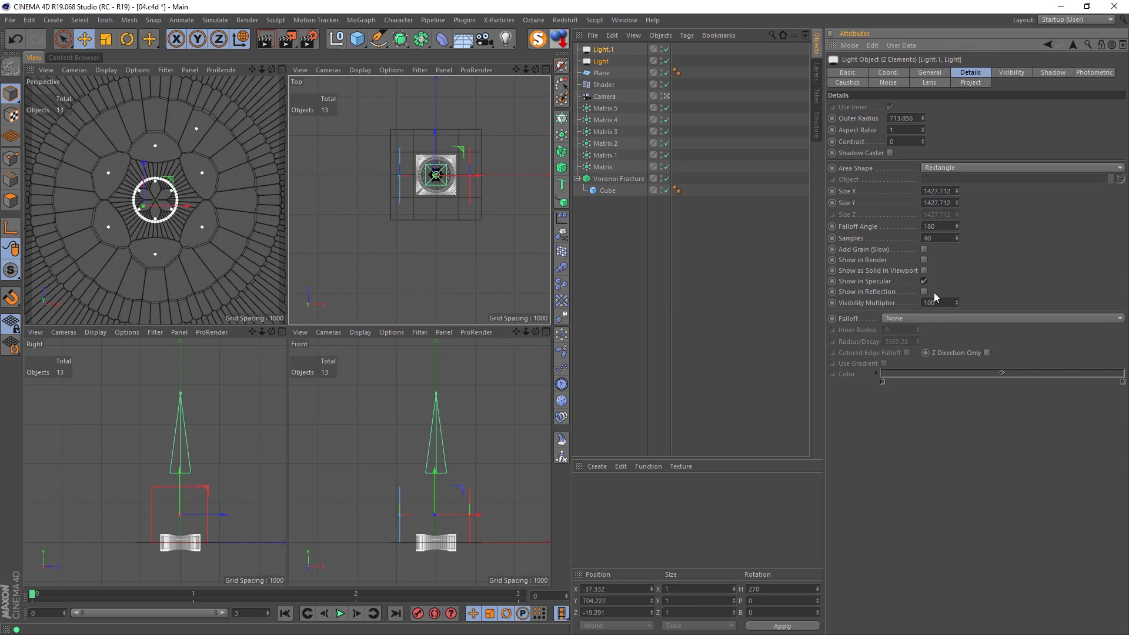
pyautogui.click(912, 321)
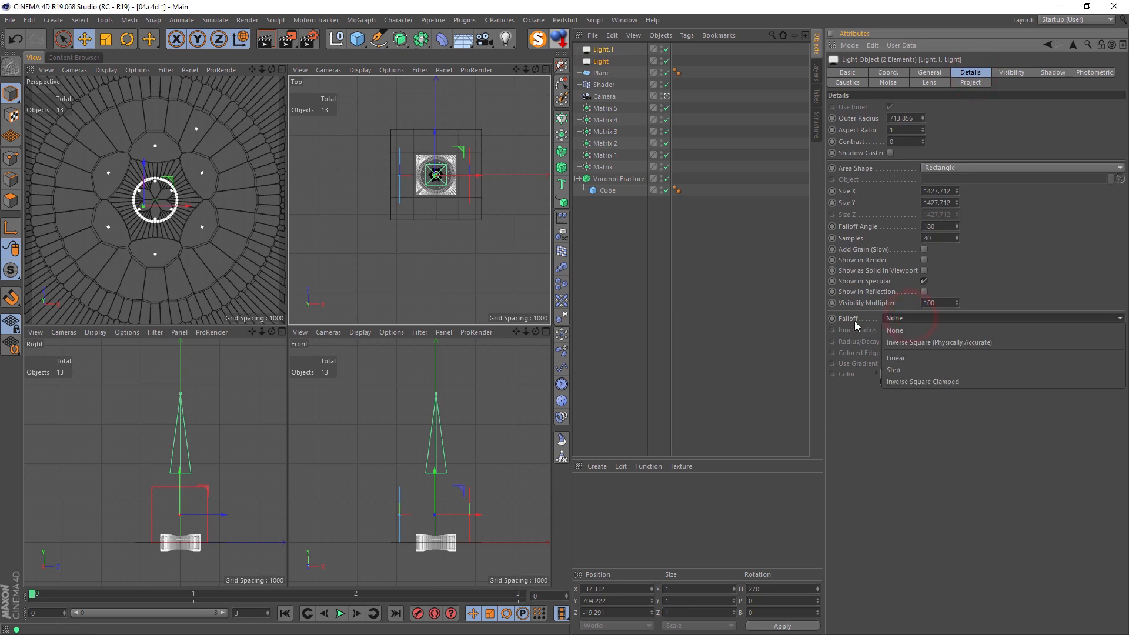
pyautogui.click(928, 343)
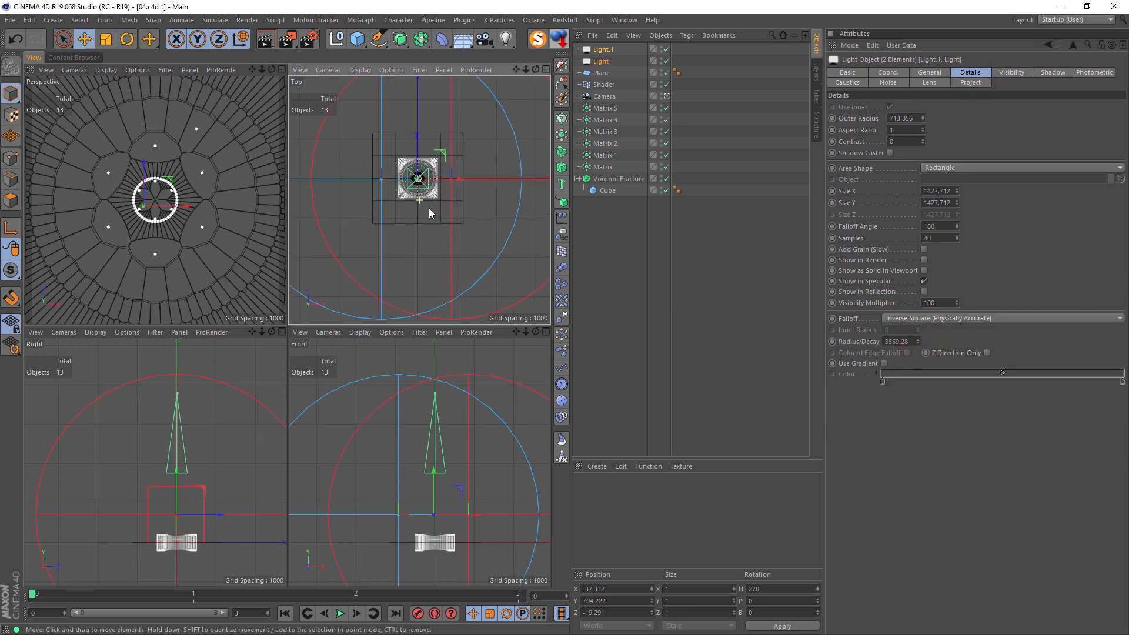
pyautogui.moveTo(919, 344); pyautogui.dragTo(919, 404)
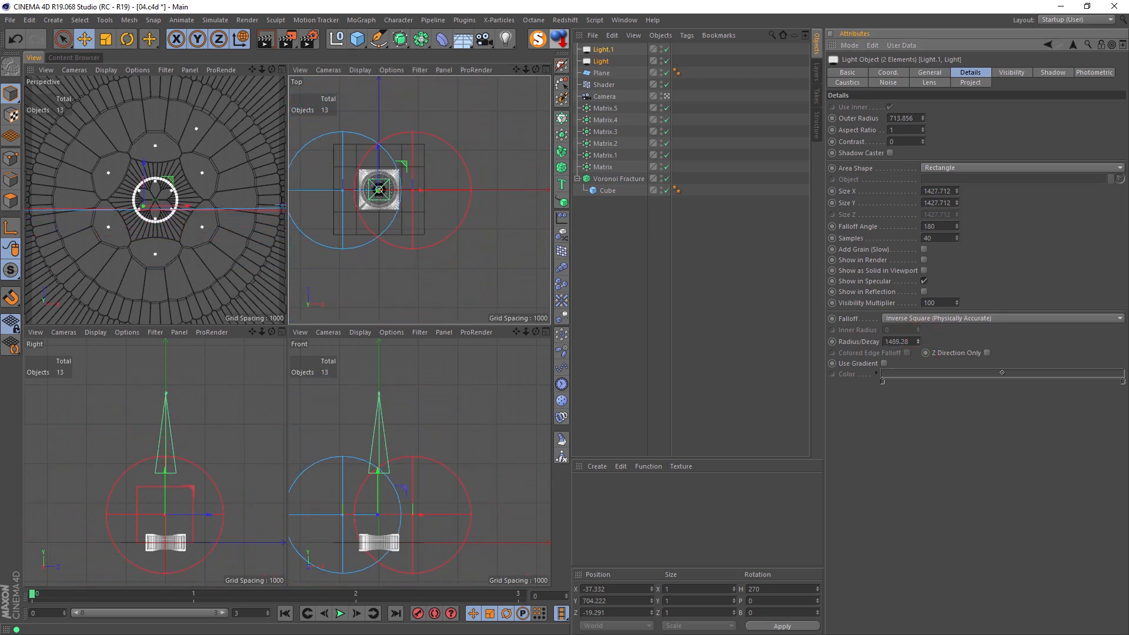
# Render the red and blue lighting in the enlarged scene camera view
pyautogui.click(259, 91)
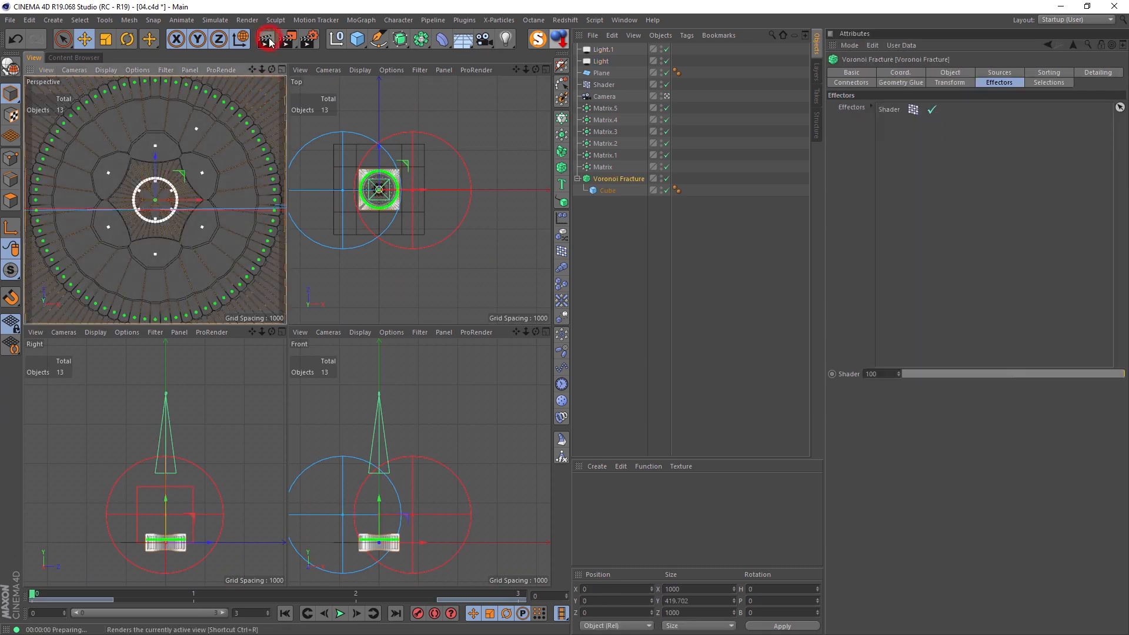
pyautogui.hotkey('ctrl', 'r')
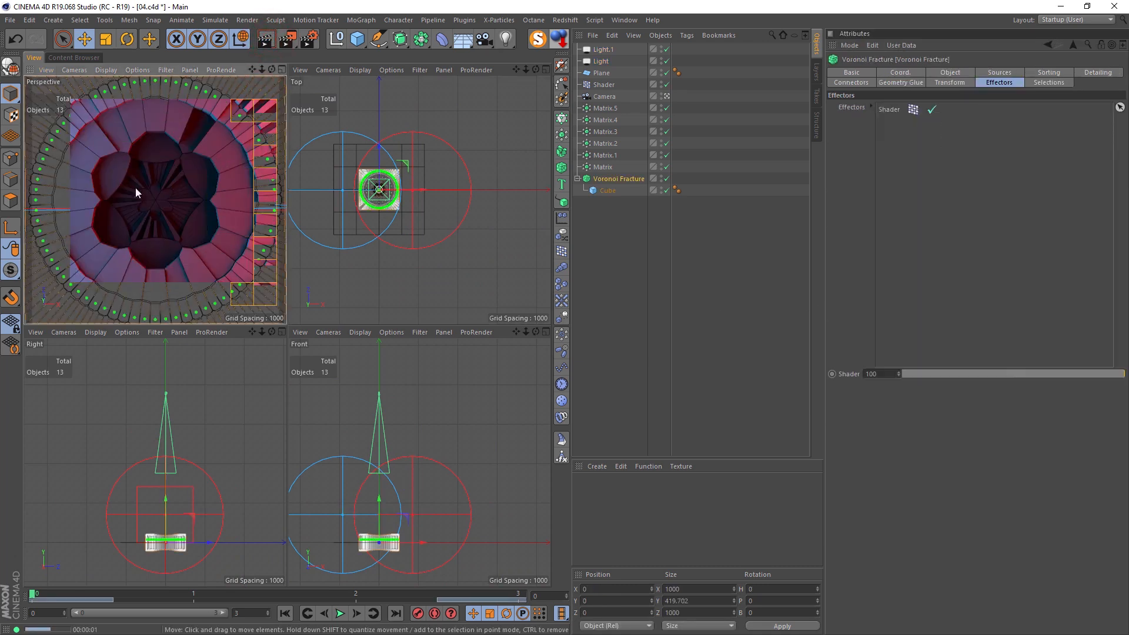
pyautogui.middleClick(194, 195)
pyautogui.click(262, 46)
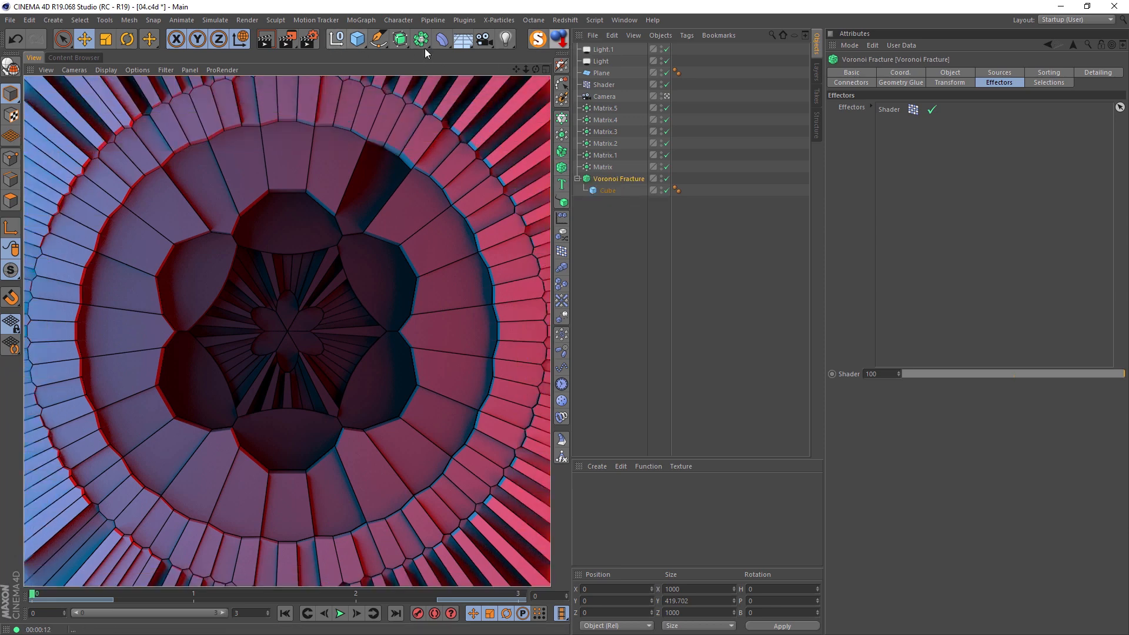
# Examine the area shadow accuracy and sample settings of both lights
pyautogui.click(611, 50)
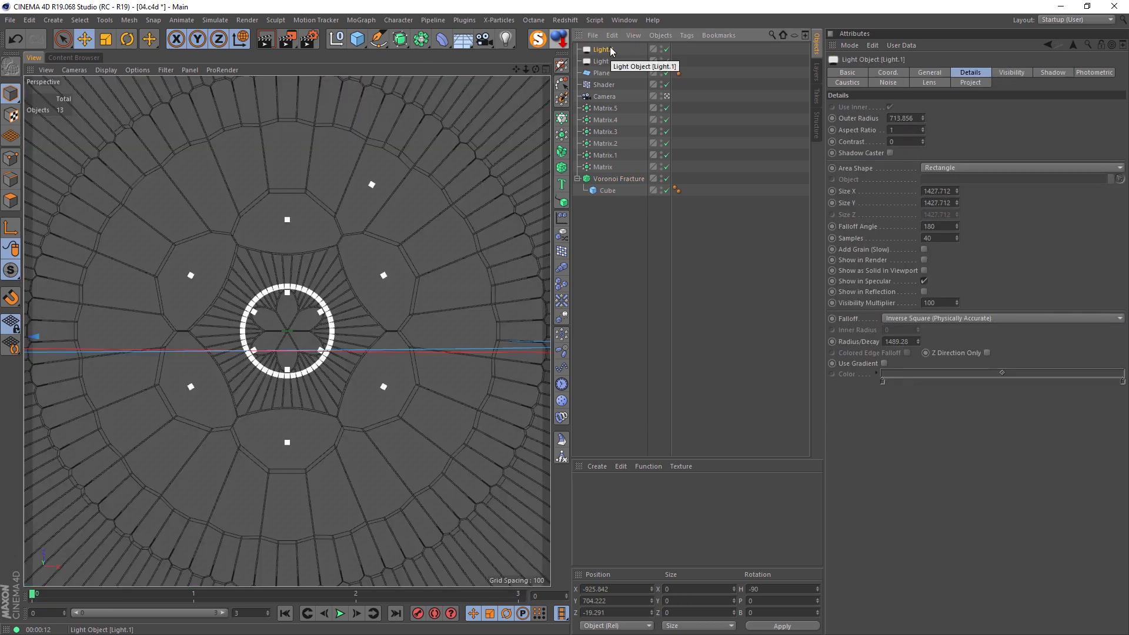
pyautogui.keyDown('ctrl'); pyautogui.click(604, 62); pyautogui.keyUp('ctrl')
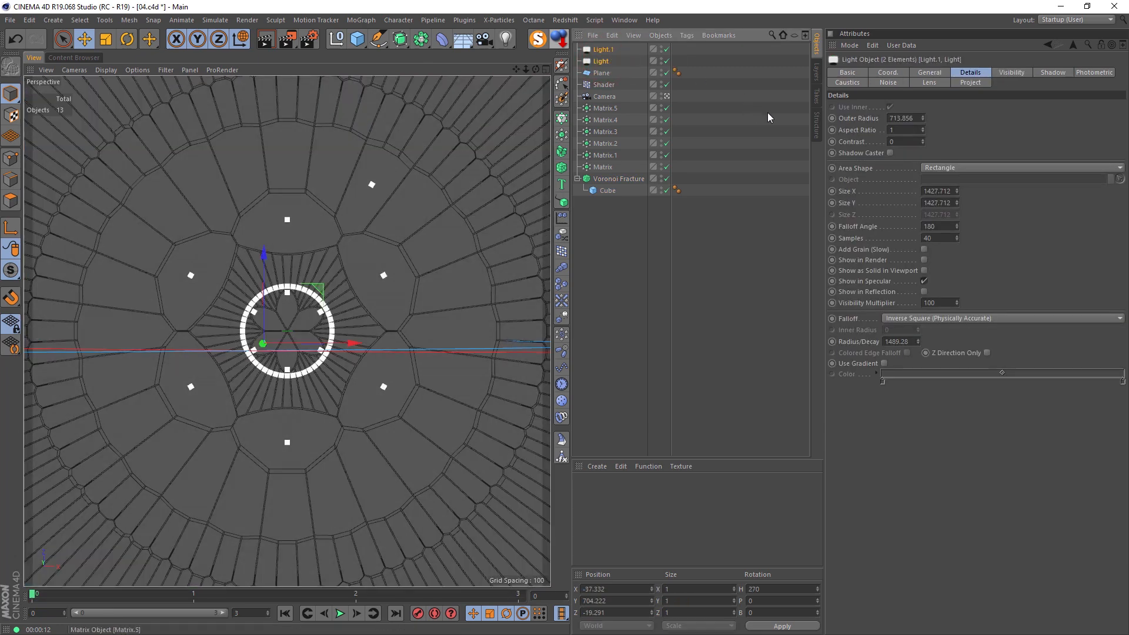
pyautogui.click(1046, 73)
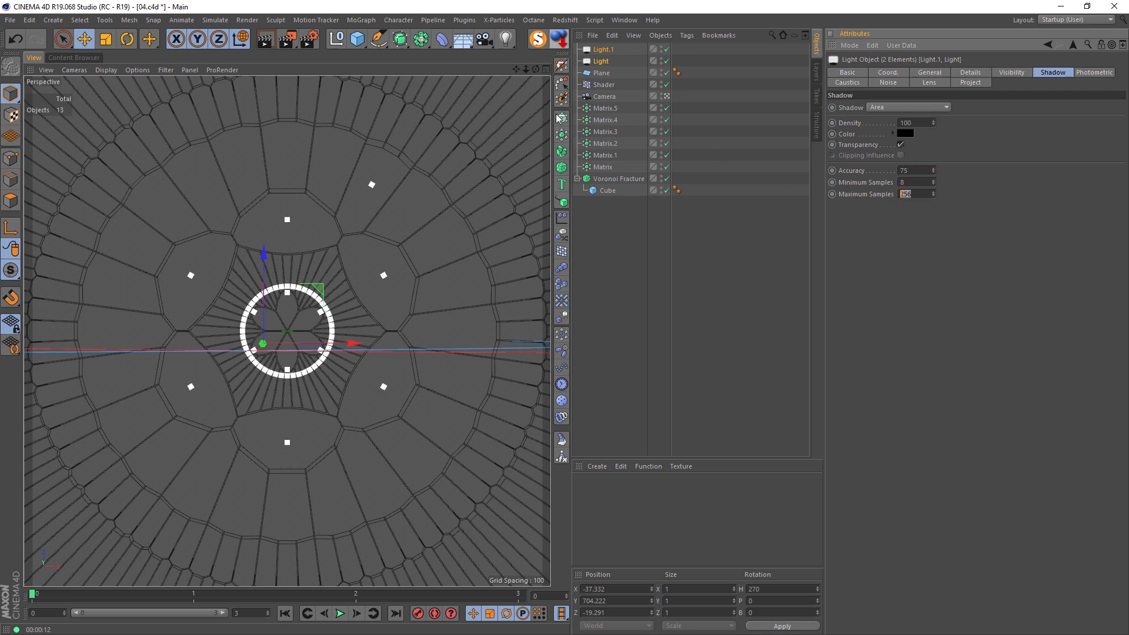
# Set the render anti-aliasing to Best and render the camera view
pyautogui.click(309, 39)
pyautogui.click(110, 81)
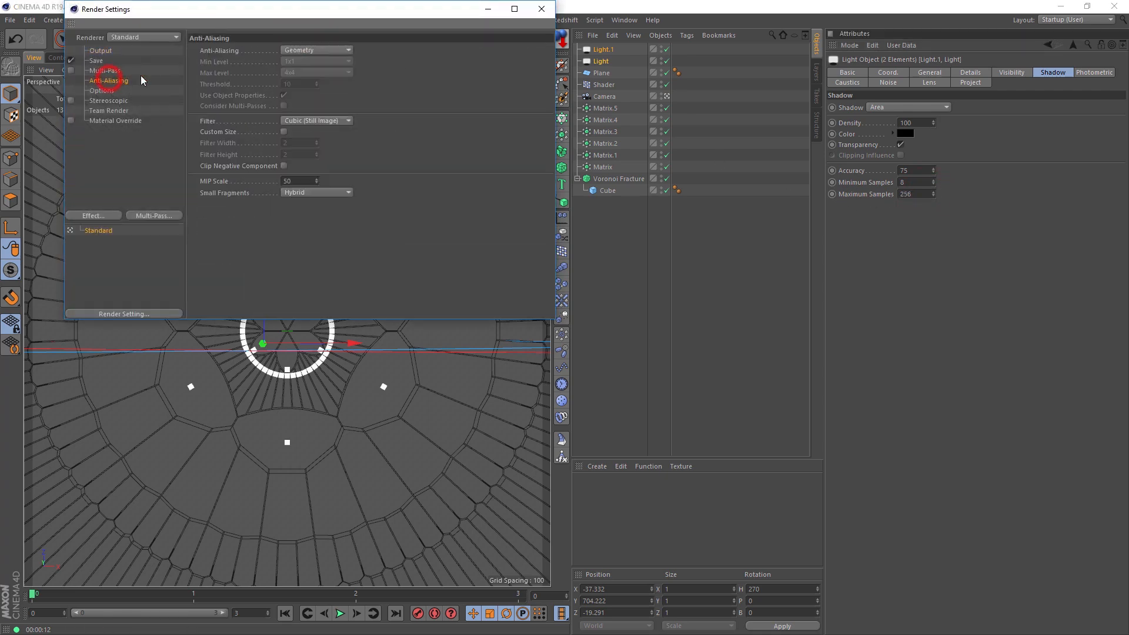
pyautogui.click(295, 51)
pyautogui.click(315, 83)
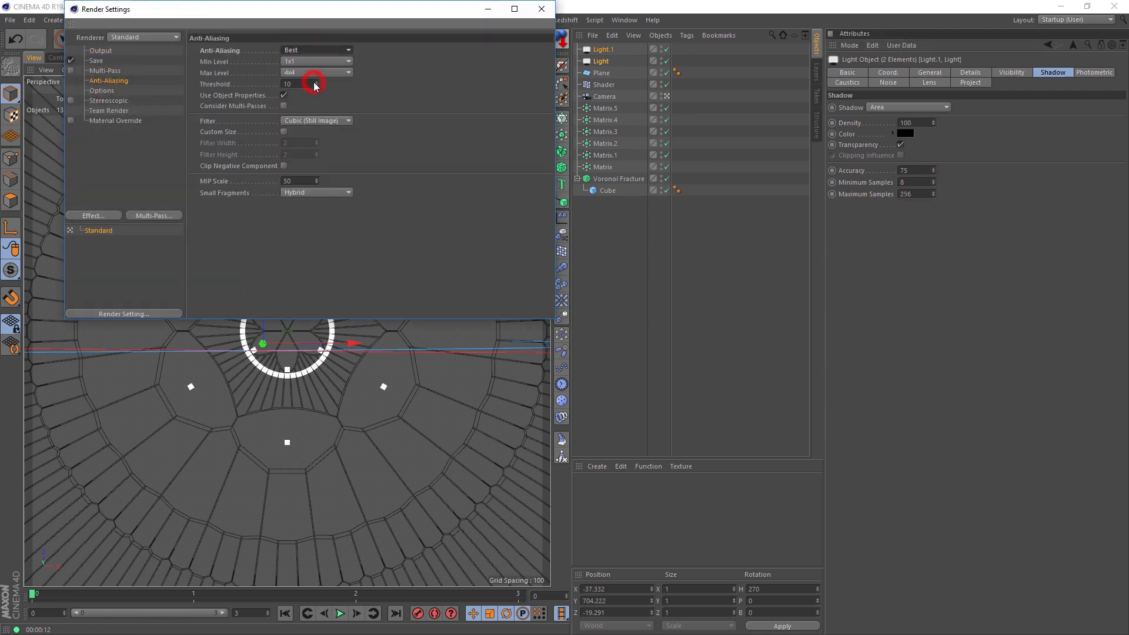
pyautogui.click(541, 9)
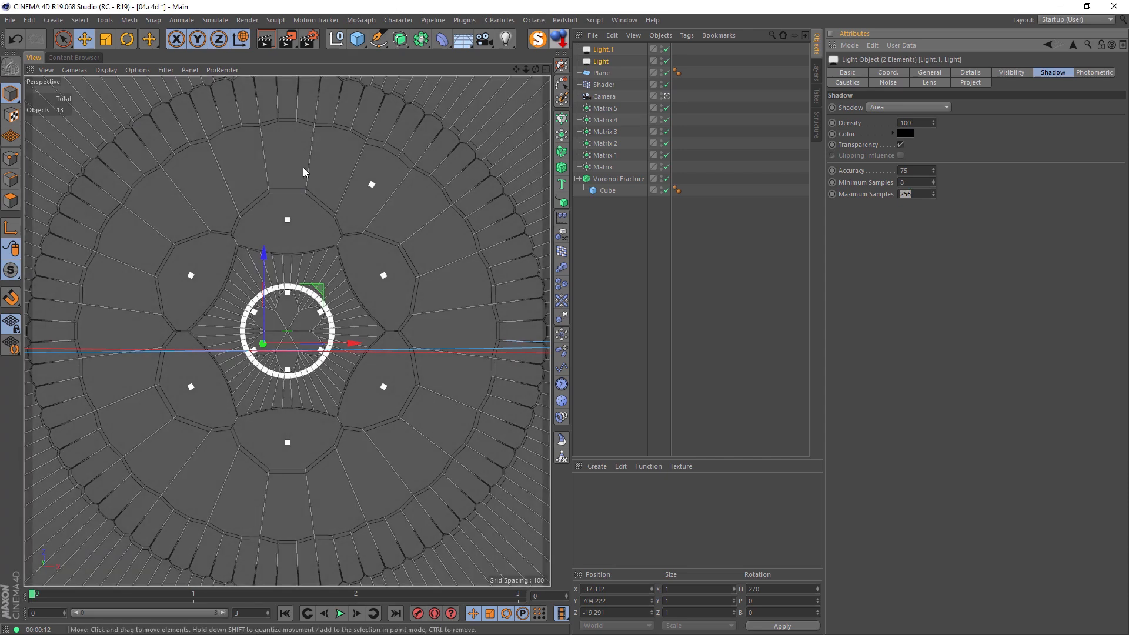
pyautogui.click(266, 39)
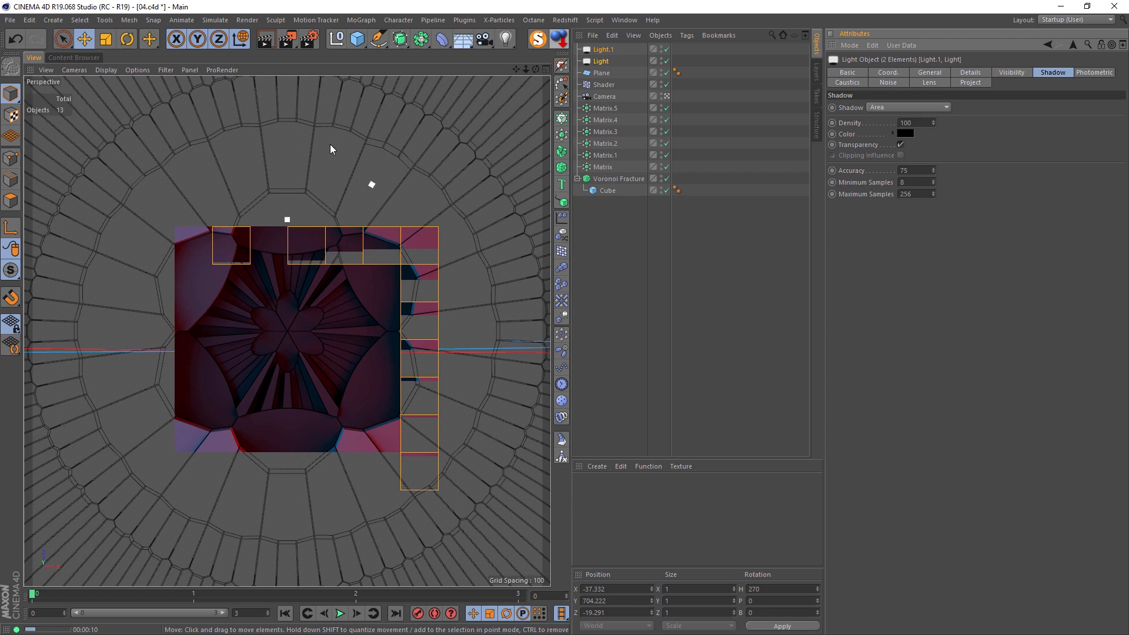
# Add a third area light and move it behind the slab to about Z 1110
pyautogui.click(605, 247)
pyautogui.moveTo(506, 39); pyautogui.dragTo(616, 76)
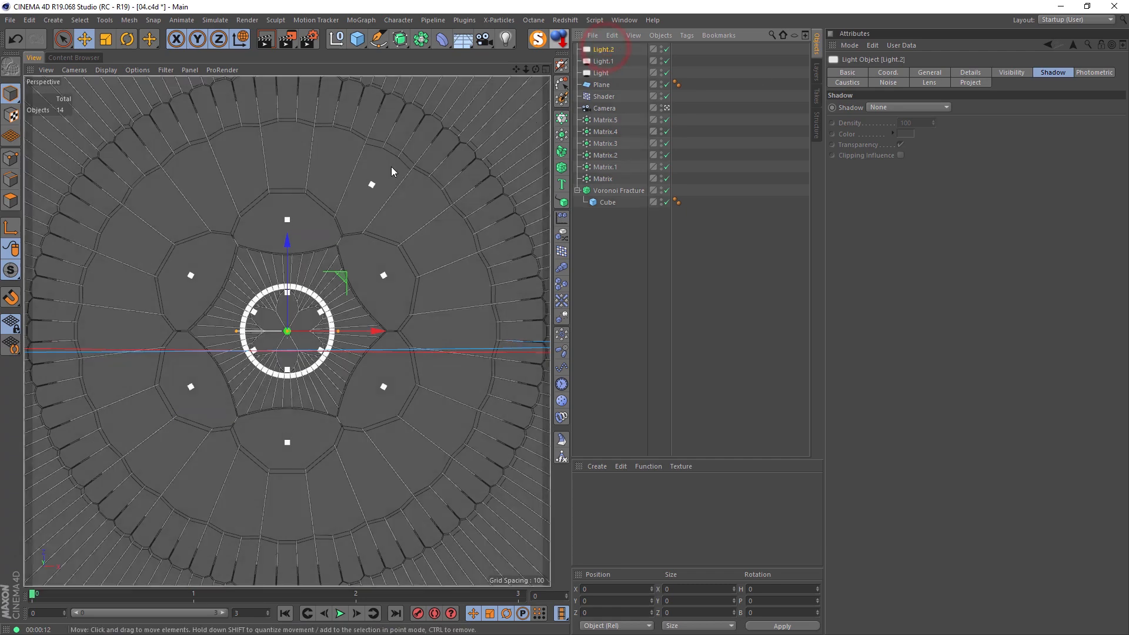
pyautogui.middleClick(406, 179)
pyautogui.press('e')
pyautogui.moveTo(379, 171); pyautogui.dragTo(377, 125)
# Color the third light green with hue 88 and saturation 100, and set its shadow to Area
pyautogui.click(603, 49)
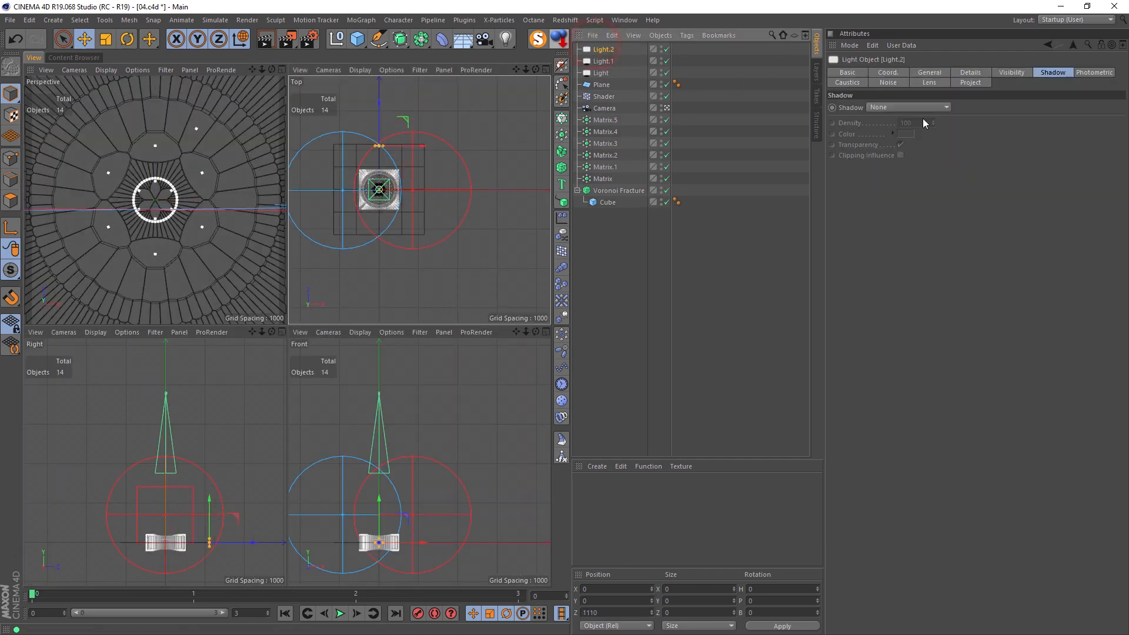
pyautogui.click(930, 73)
pyautogui.moveTo(999, 139)
pyautogui.mouseDown()
pyautogui.moveTo(958, 140)
pyautogui.moveTo(974, 137)
pyautogui.mouseUp()
pyautogui.moveTo(1041, 148); pyautogui.dragTo(1123, 149)
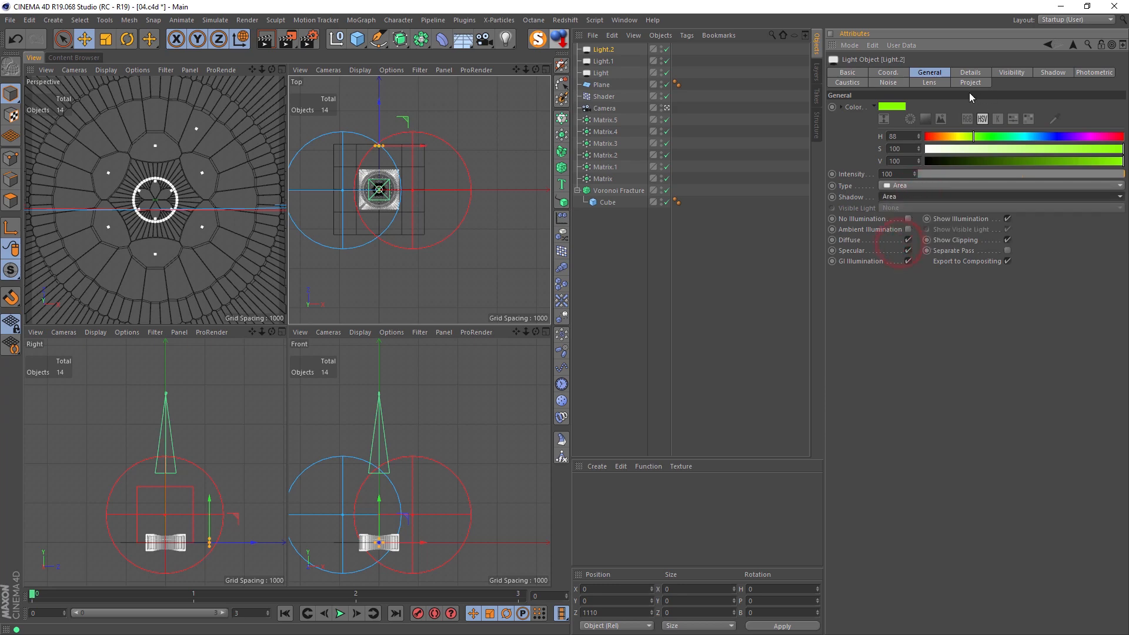
# Set the green light's falloff to Inverse Square (Physically Accurate)
pyautogui.click(970, 72)
pyautogui.click(907, 318)
pyautogui.click(909, 342)
# Scale up the green light and raise it to about Y 642
pyautogui.press('t')
pyautogui.moveTo(458, 114); pyautogui.dragTo(511, 115)
pyautogui.press('e')
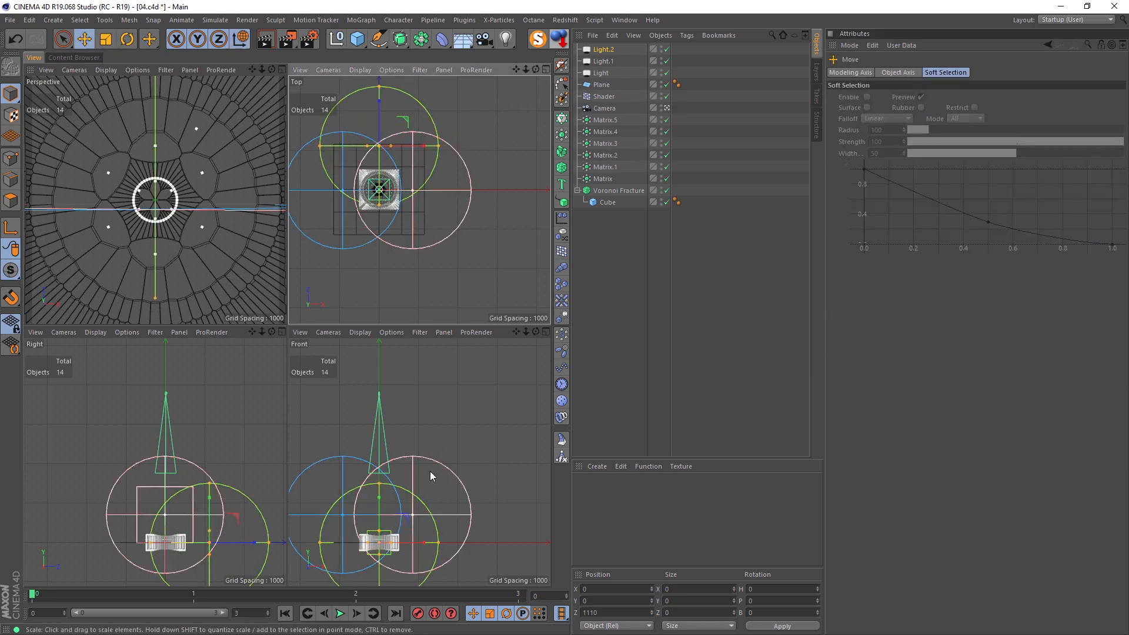
pyautogui.moveTo(381, 514); pyautogui.dragTo(381, 490)
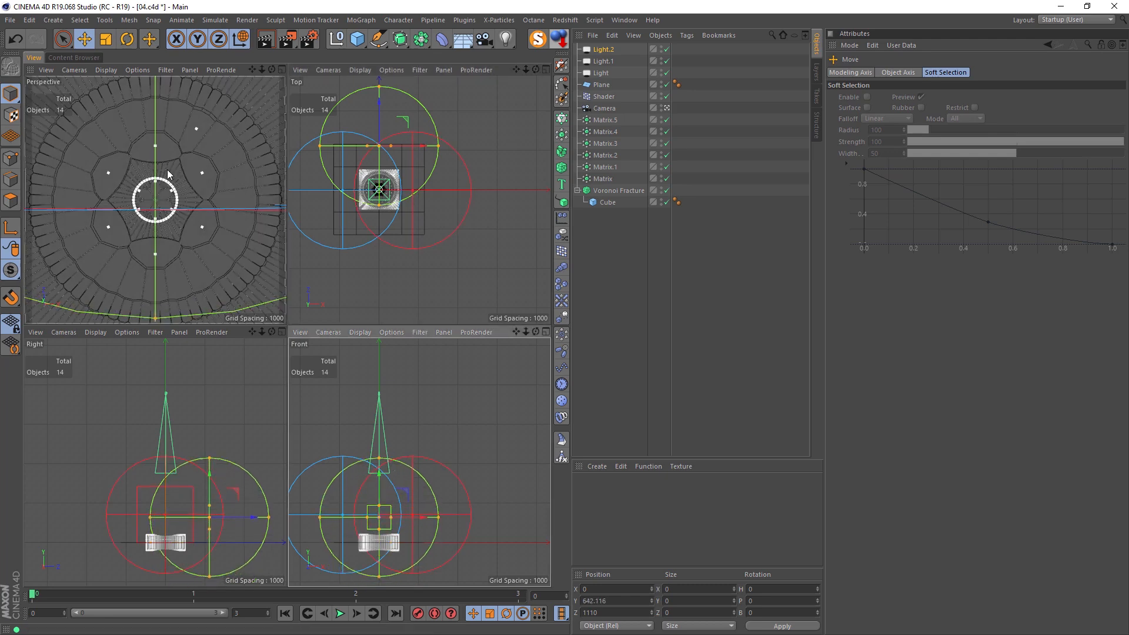
# Maximize the perspective view and render it to check the three-light setup
pyautogui.scroll(2, 125, 229)
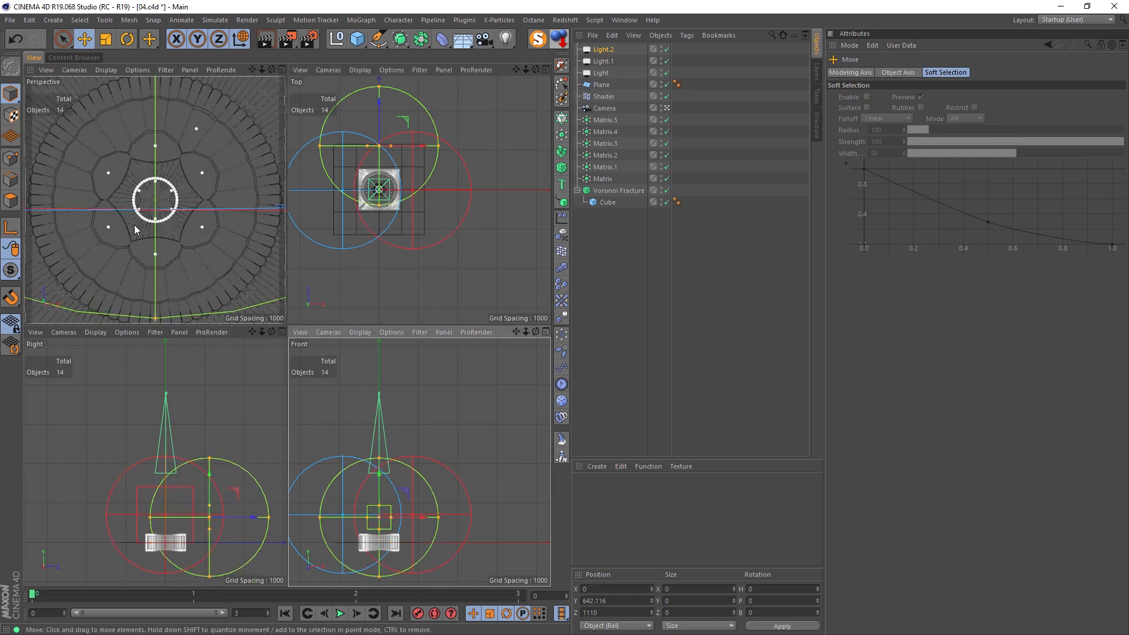
pyautogui.middleClick(158, 176)
pyautogui.hotkey('ctrl', 'r')
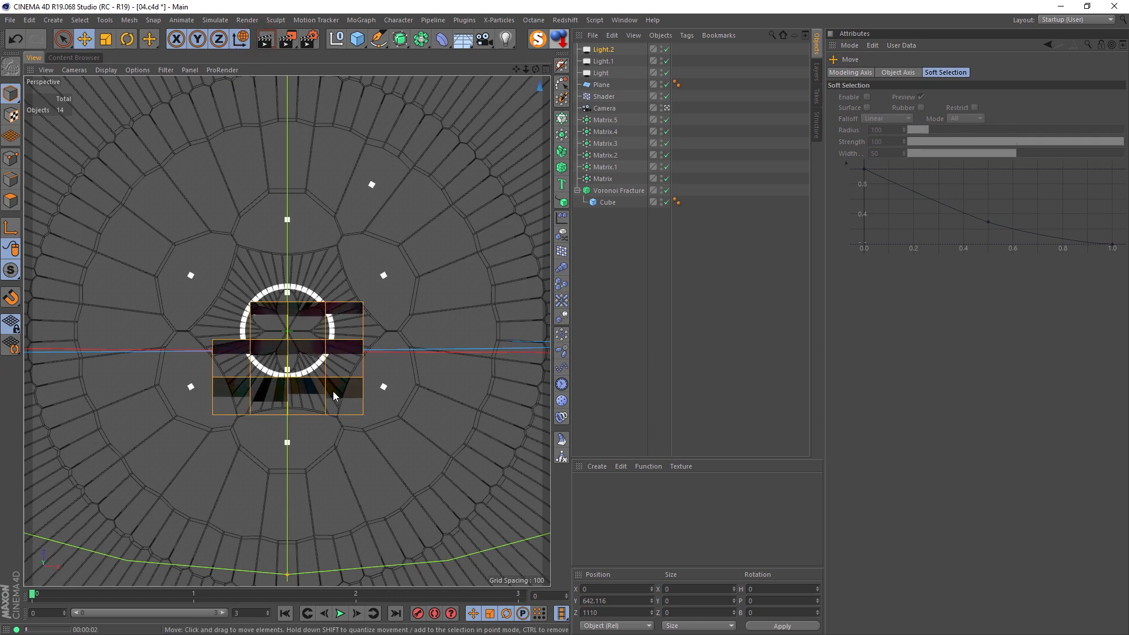
pyautogui.click(309, 40)
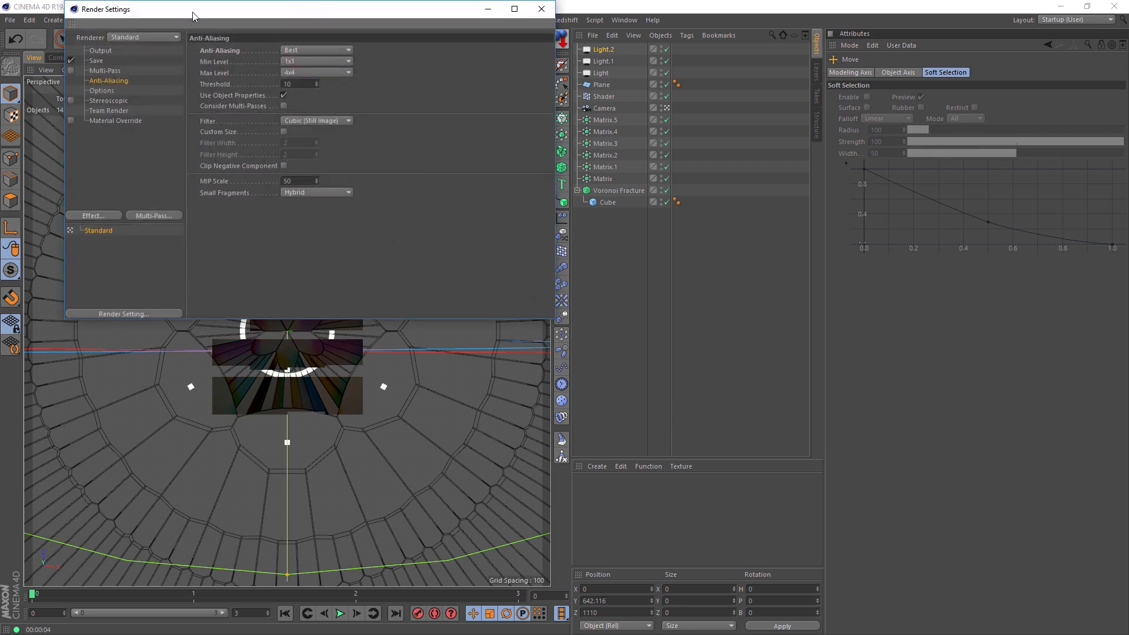
pyautogui.moveTo(192, 15); pyautogui.dragTo(641, 77)
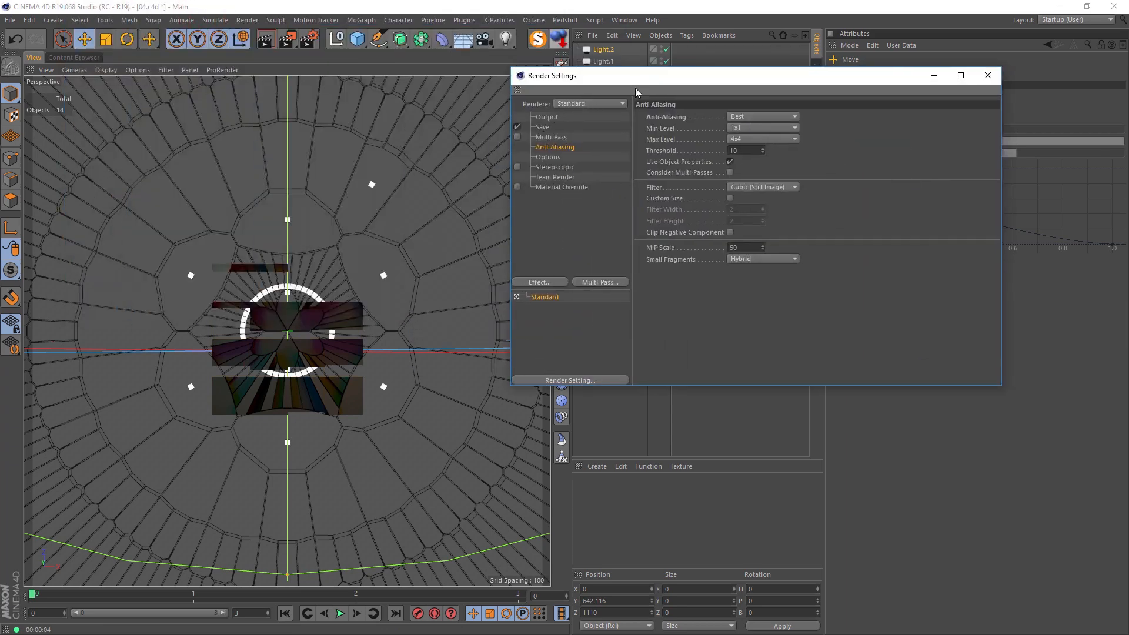
pyautogui.click(267, 41)
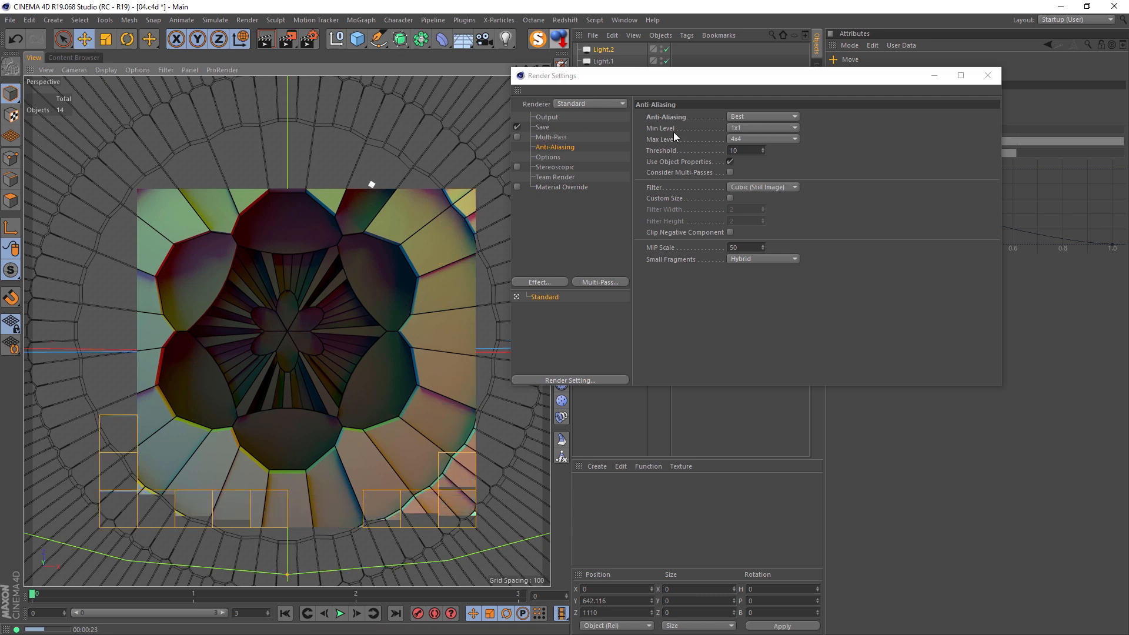
pyautogui.click(988, 76)
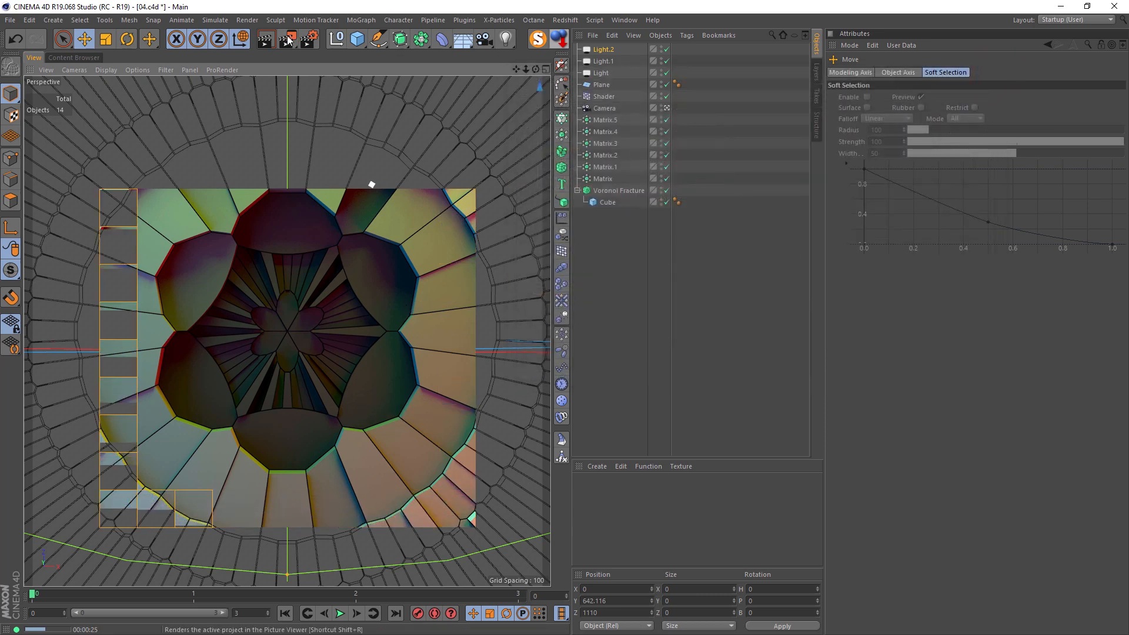
# Add Global Illumination to the render, with Quasi-Monte Carlo (QMC) as the primary method and gamma 2.2
pyautogui.click(309, 39)
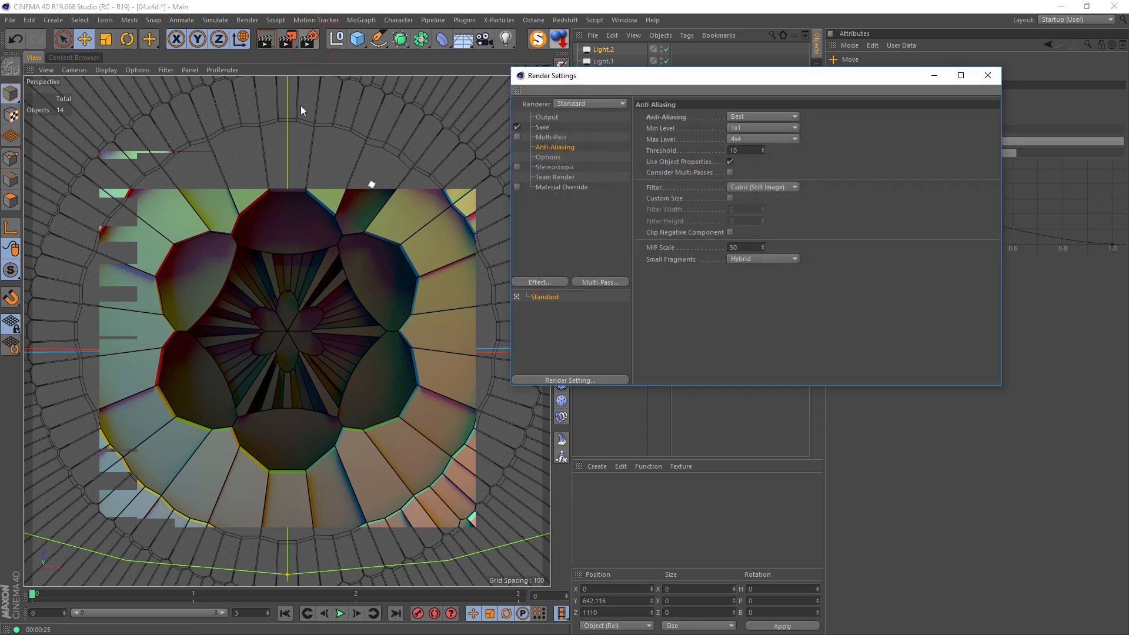
pyautogui.click(552, 284)
pyautogui.click(603, 404)
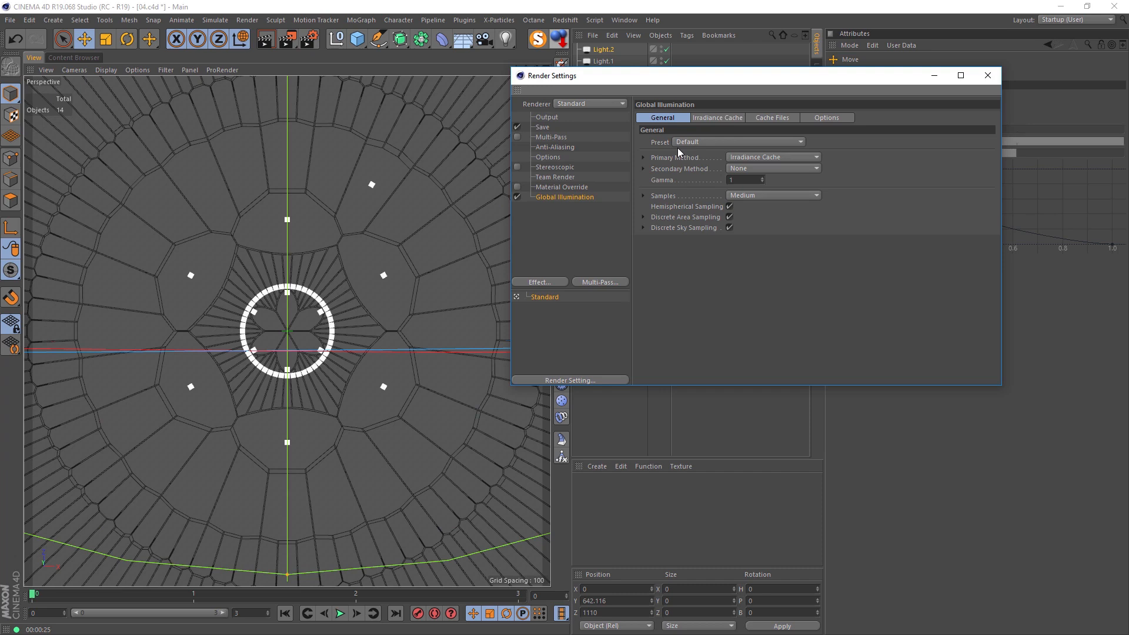
pyautogui.click(692, 142)
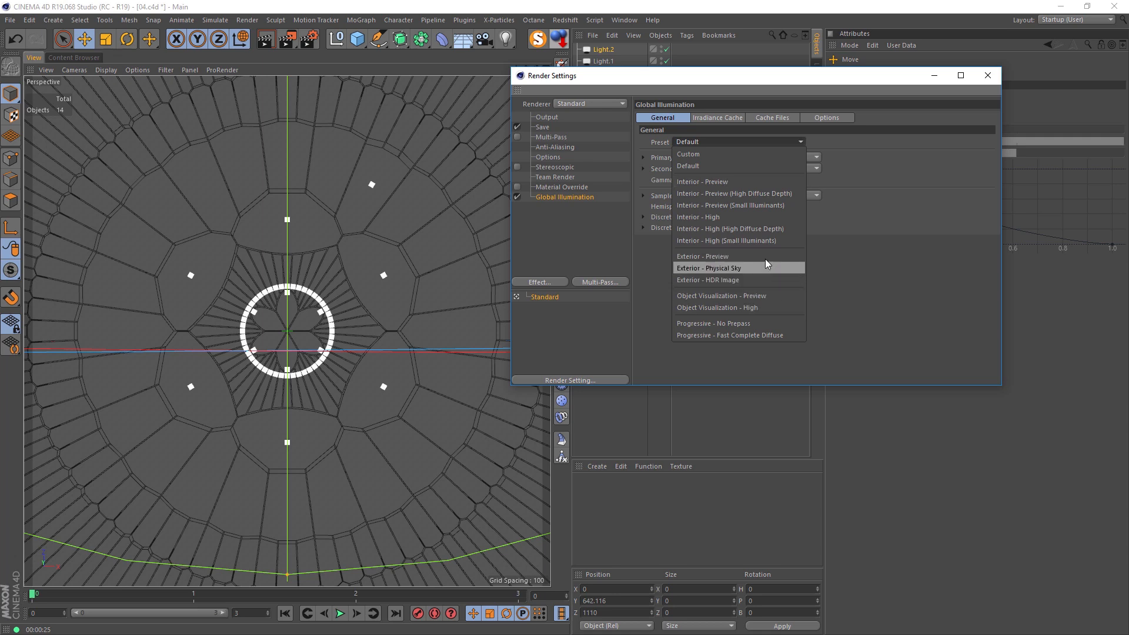
pyautogui.click(843, 235)
pyautogui.click(769, 157)
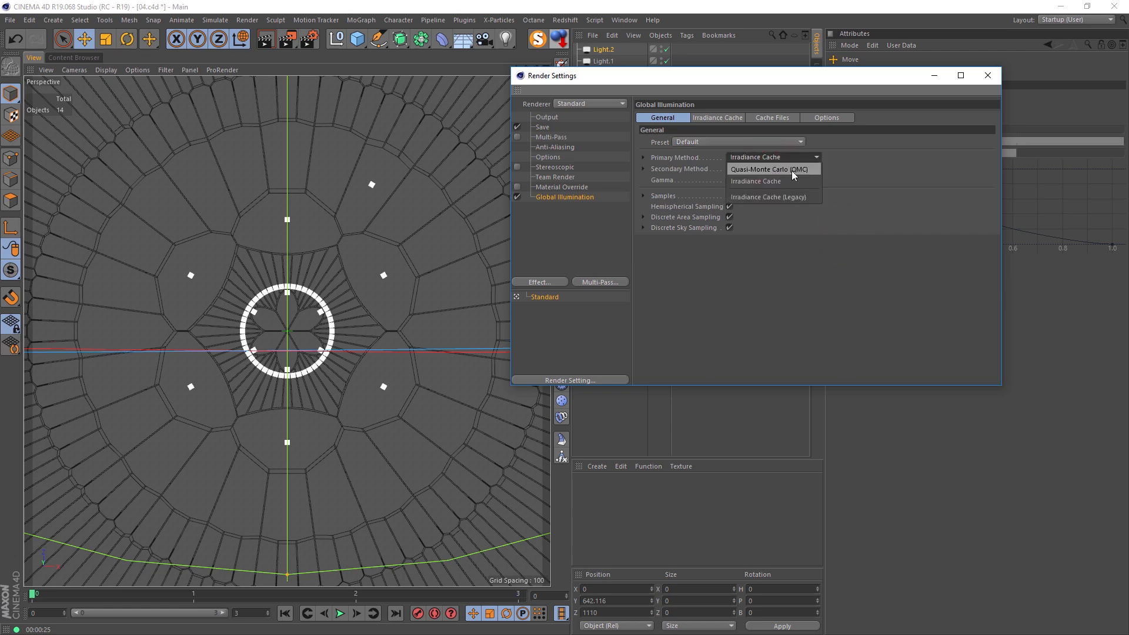
pyautogui.click(792, 170)
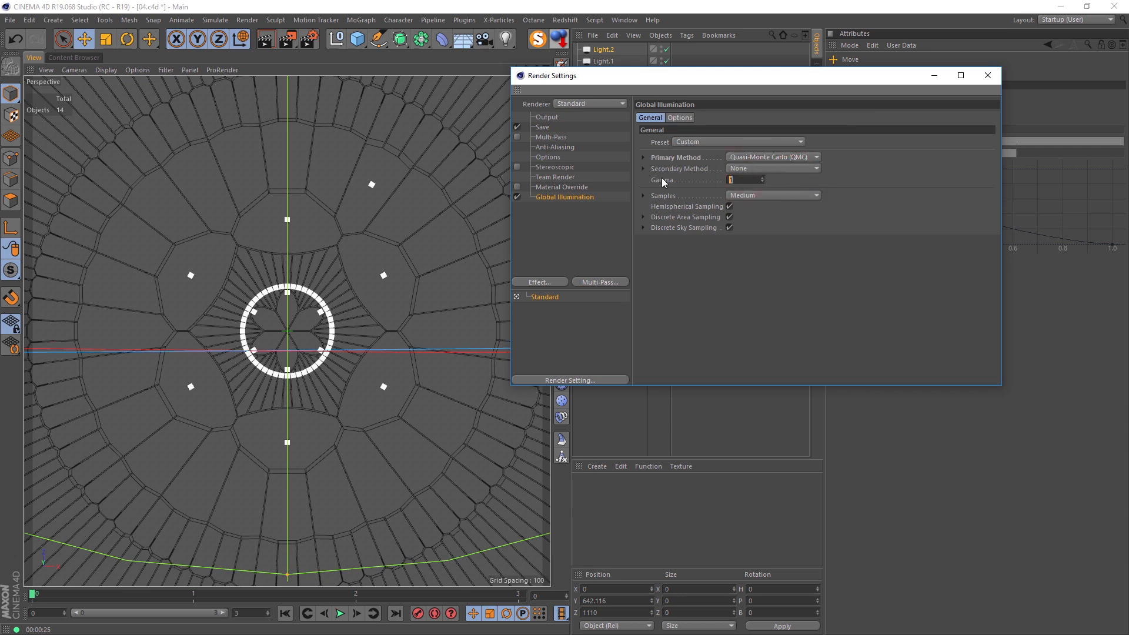
pyautogui.write('2.2')
# Set the Global Illumination samples to a custom sample count of 128 and render the view
pyautogui.click(643, 195)
pyautogui.click(759, 195)
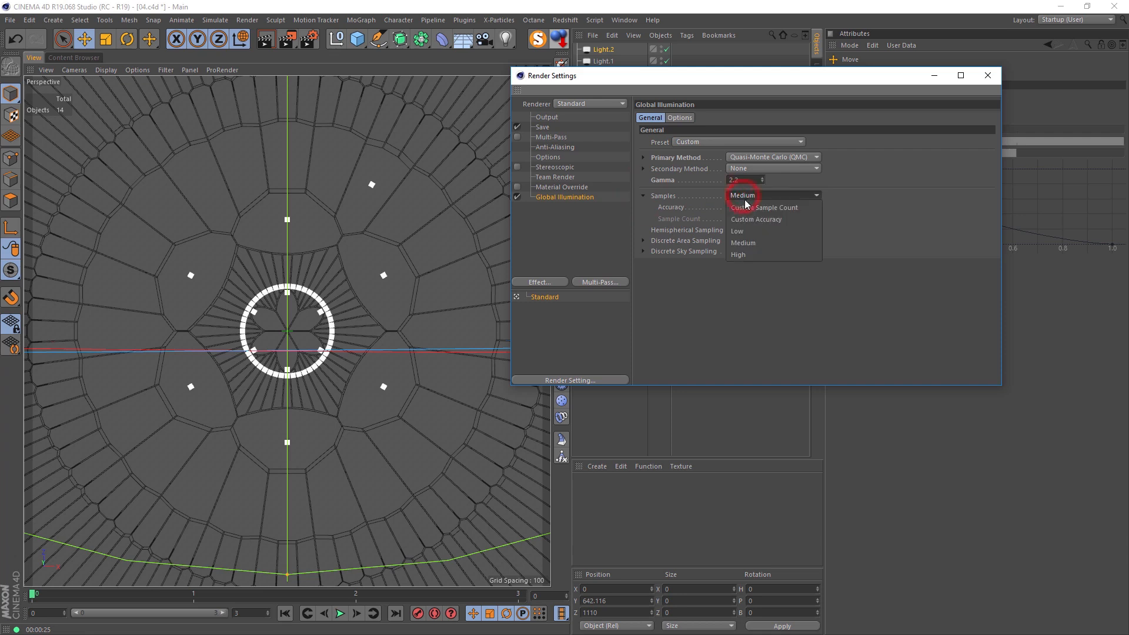
pyautogui.click(788, 211)
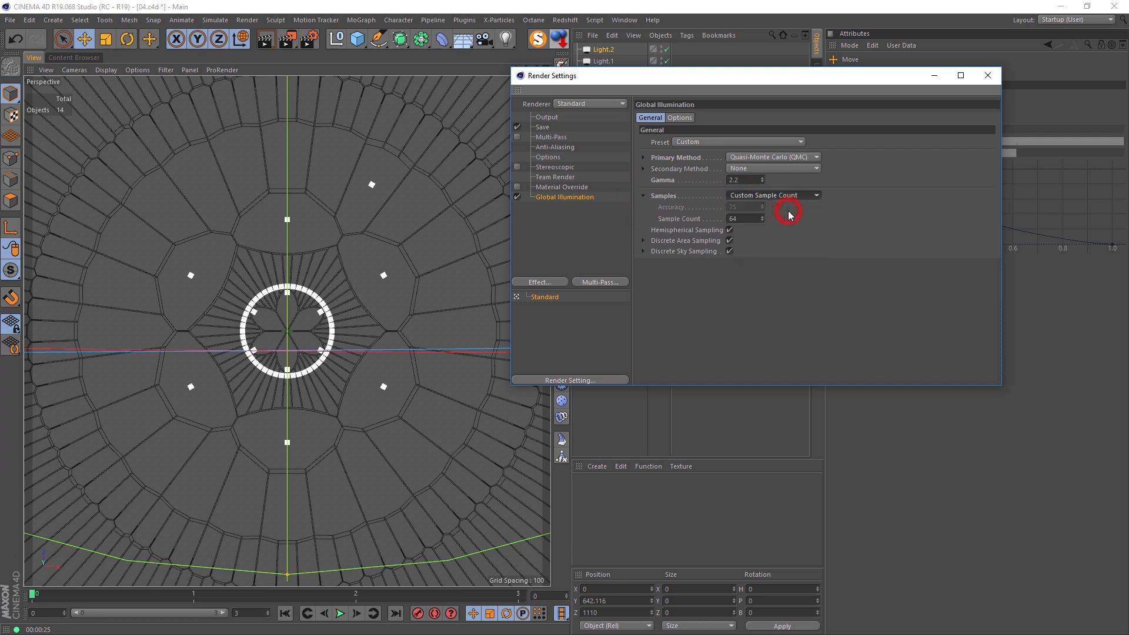
pyautogui.click(752, 220)
pyautogui.write('*2')
pyautogui.press('Return')
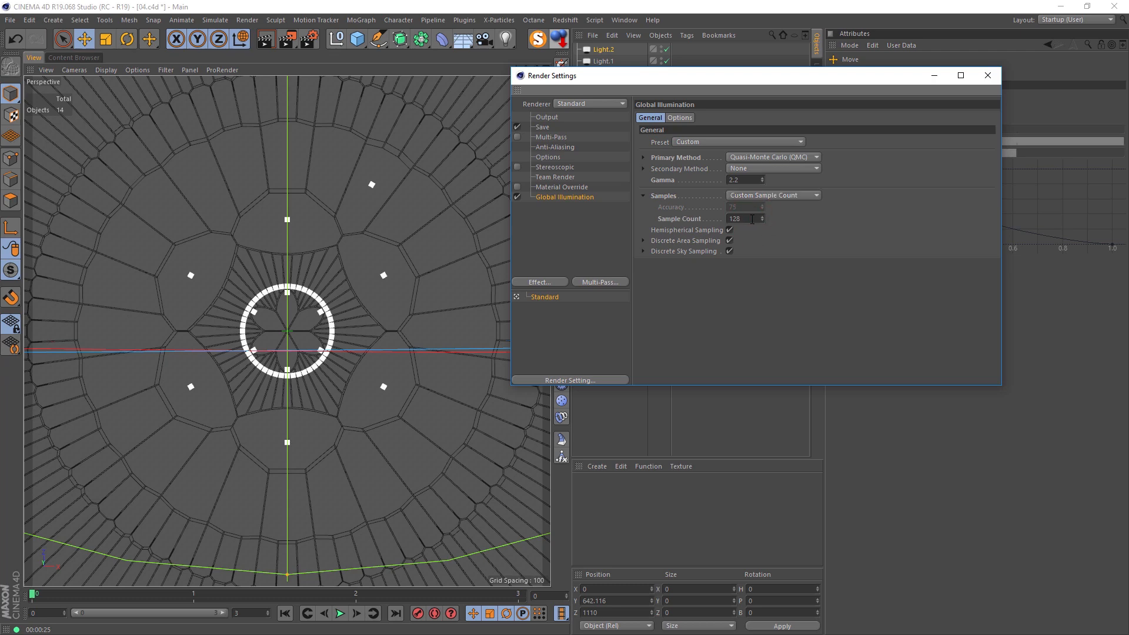
pyautogui.click(270, 45)
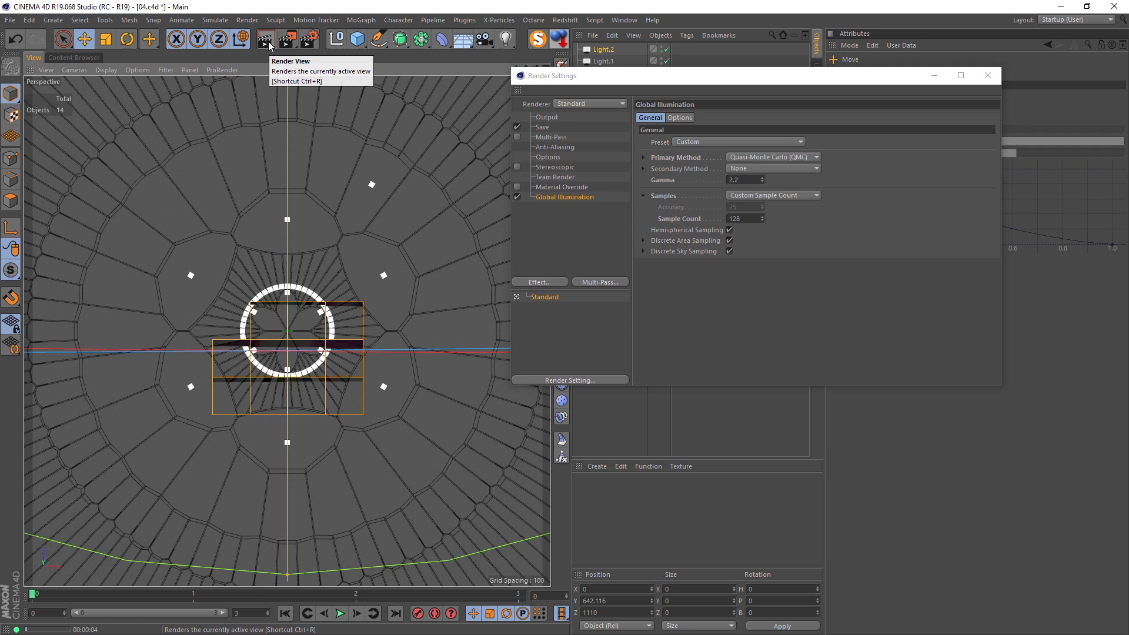
pyautogui.click(988, 76)
# Enable Icon Color for all three lights
pyautogui.moveTo(609, 53); pyautogui.dragTo(698, 68)
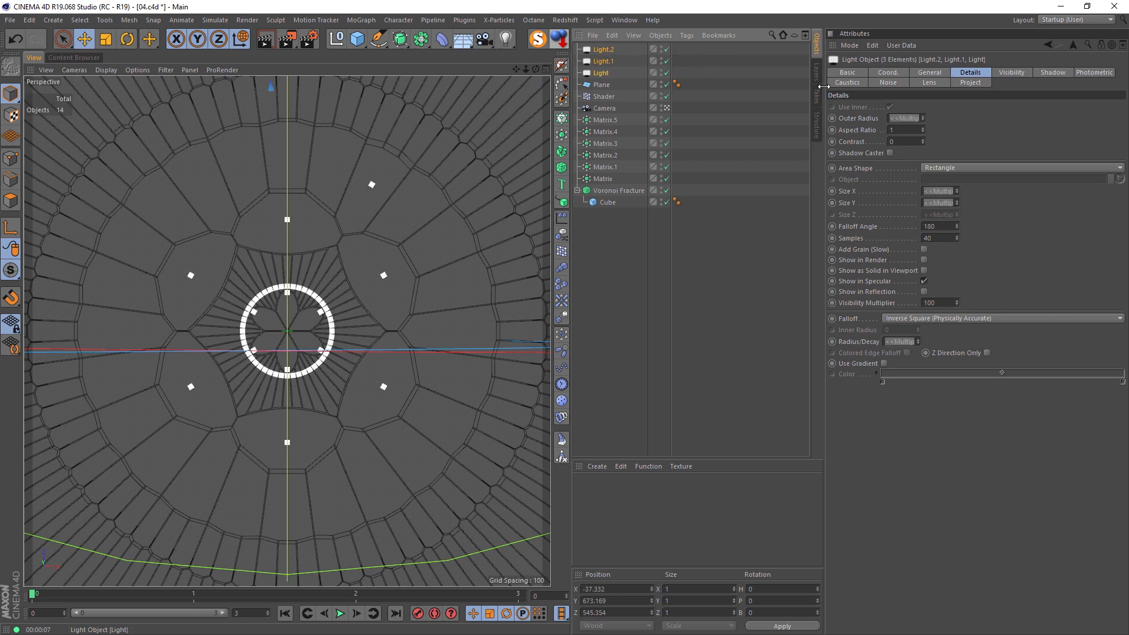
pyautogui.click(928, 72)
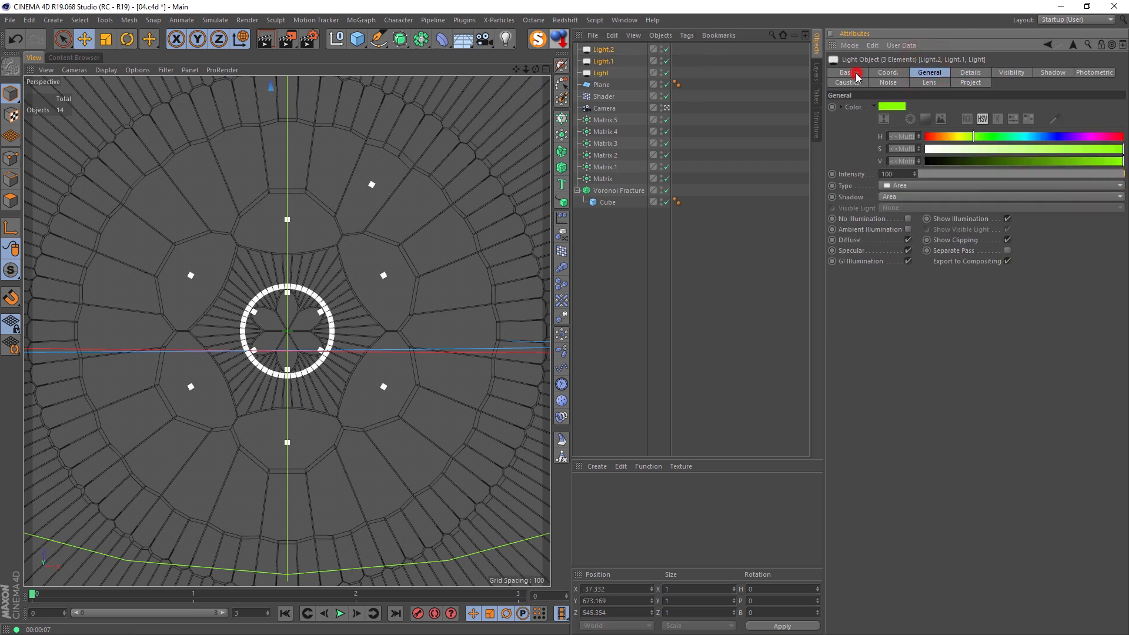
pyautogui.click(849, 73)
pyautogui.click(903, 164)
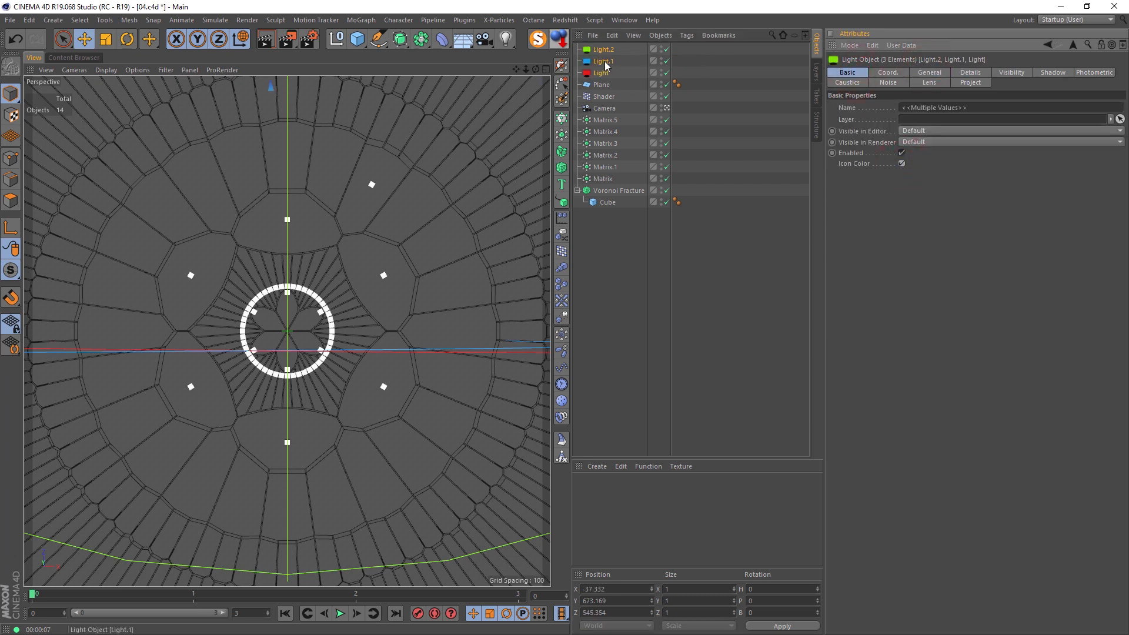
# Recolor the third light orange with a three-color wheel harmony, about hue 27, saturation 81, value 71, and render the view
pyautogui.click(603, 49)
pyautogui.click(929, 72)
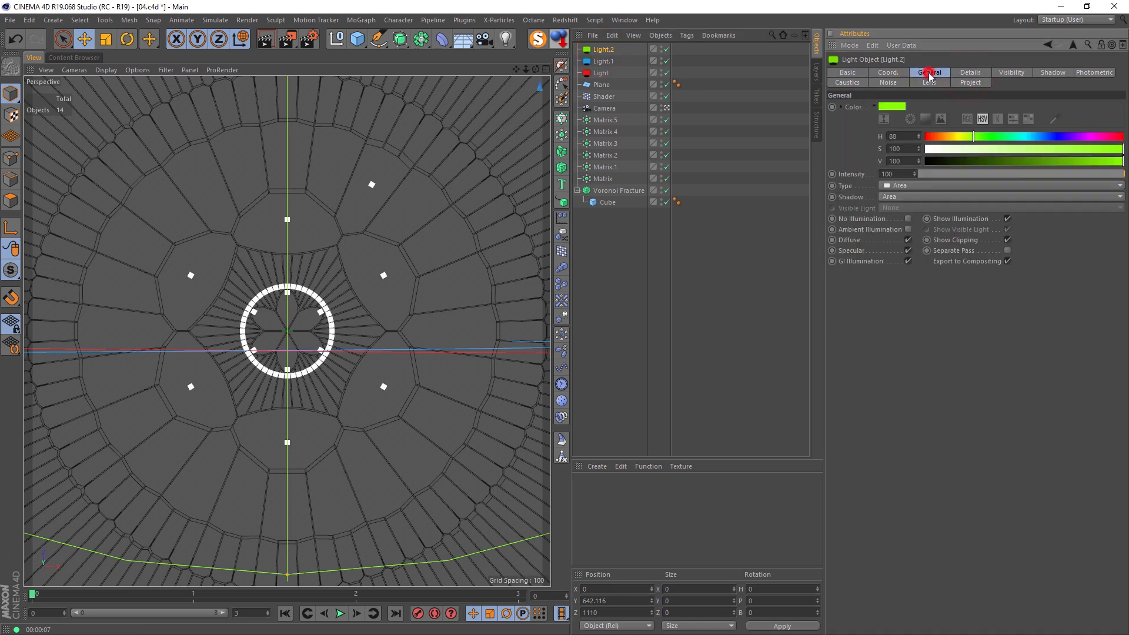
pyautogui.click(911, 120)
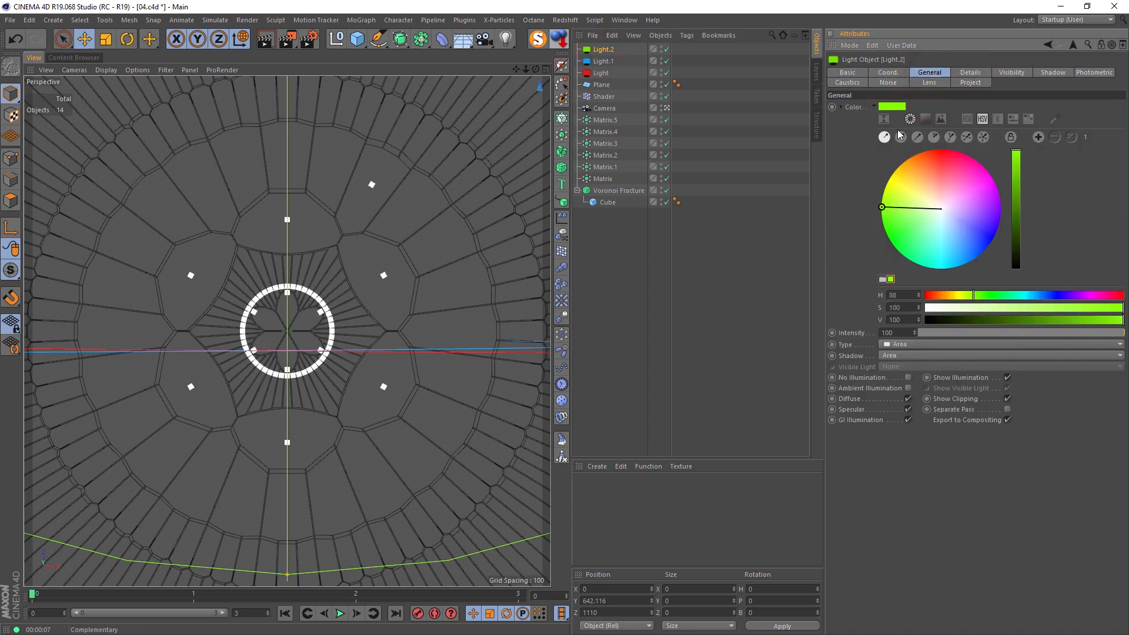
pyautogui.click(949, 138)
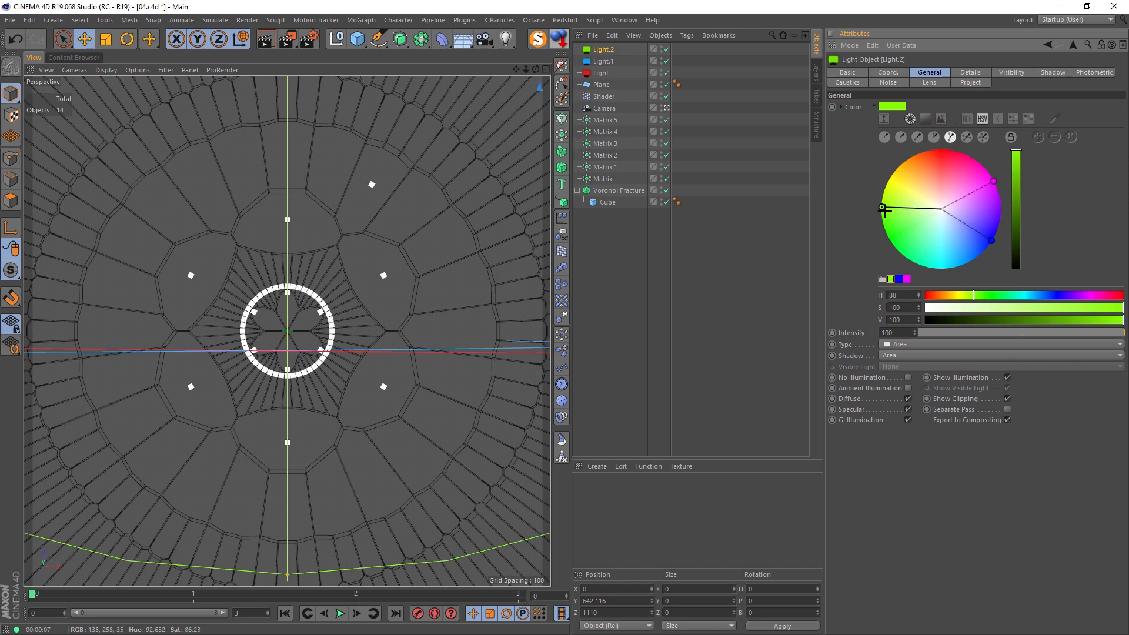
pyautogui.moveTo(884, 204); pyautogui.dragTo(898, 230)
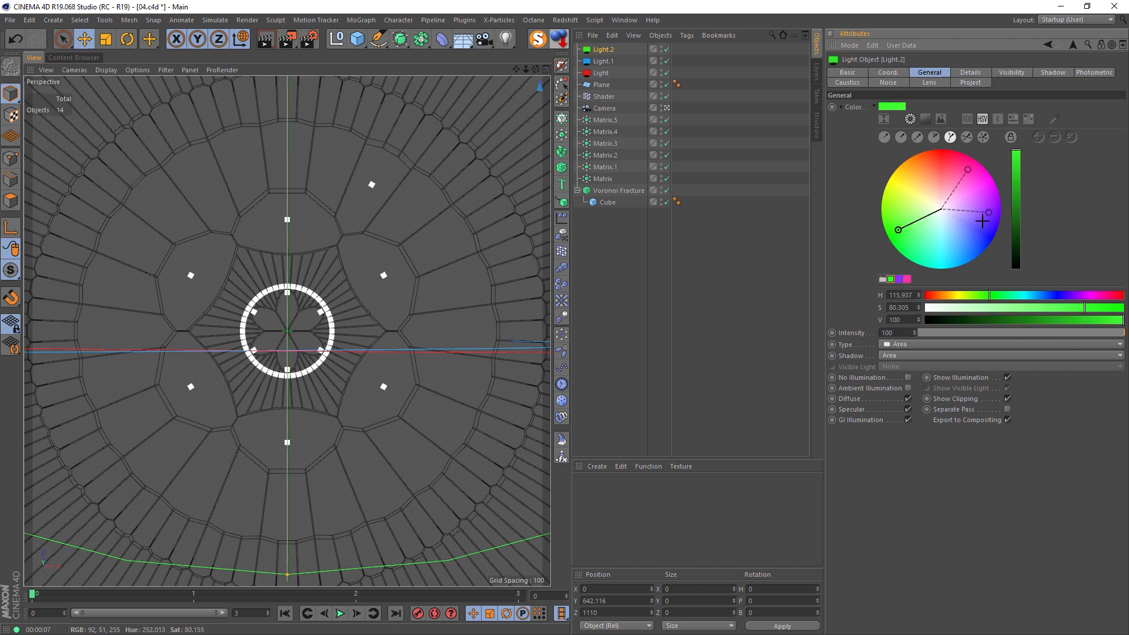
pyautogui.moveTo(898, 230); pyautogui.dragTo(920, 166)
pyautogui.click(1017, 184)
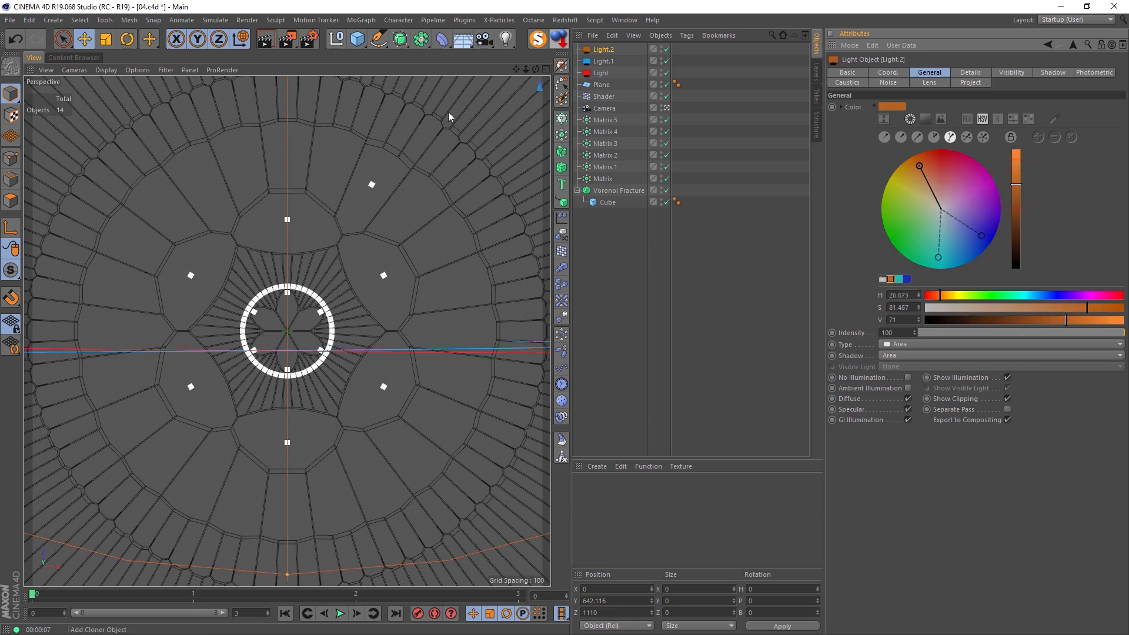
pyautogui.click(269, 42)
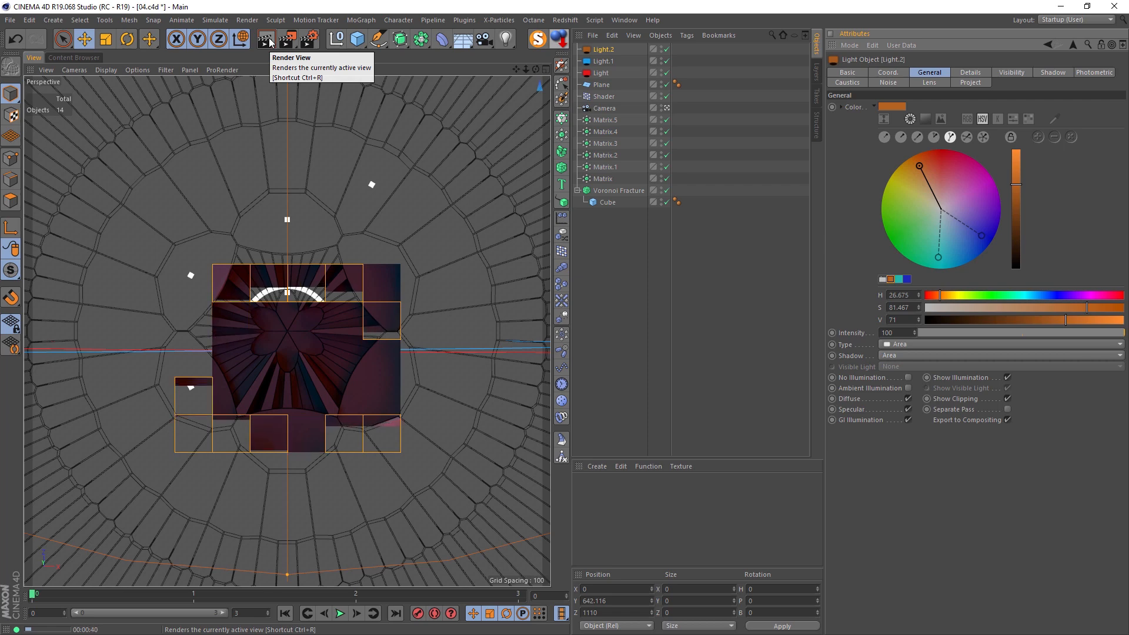
# Turn off Global Illumination in the render settings
pyautogui.click(309, 39)
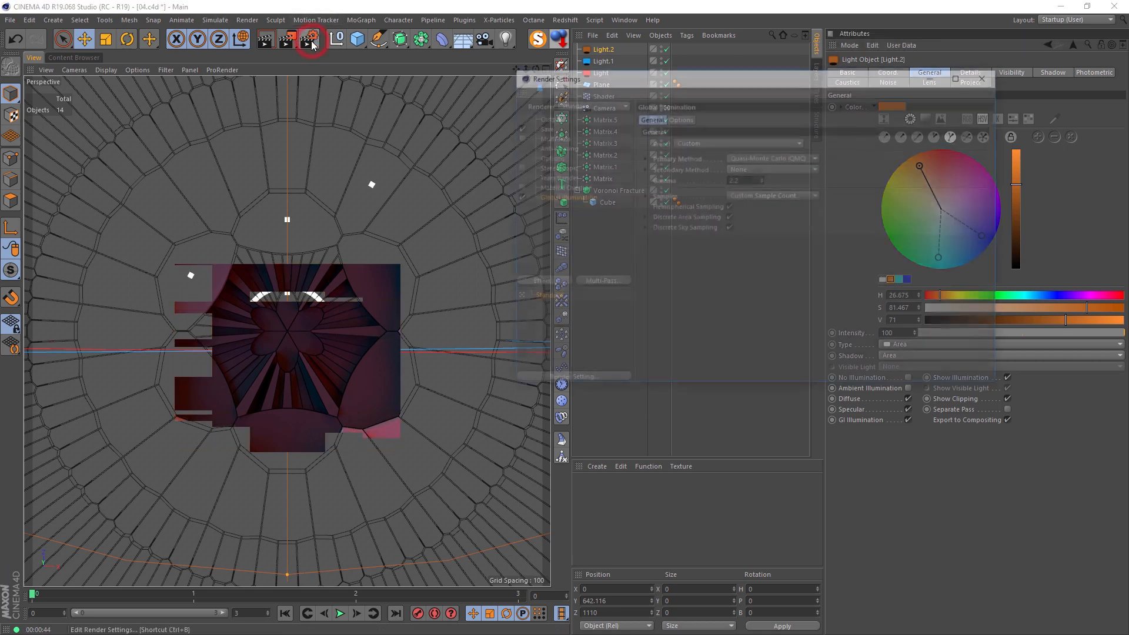
pyautogui.click(517, 197)
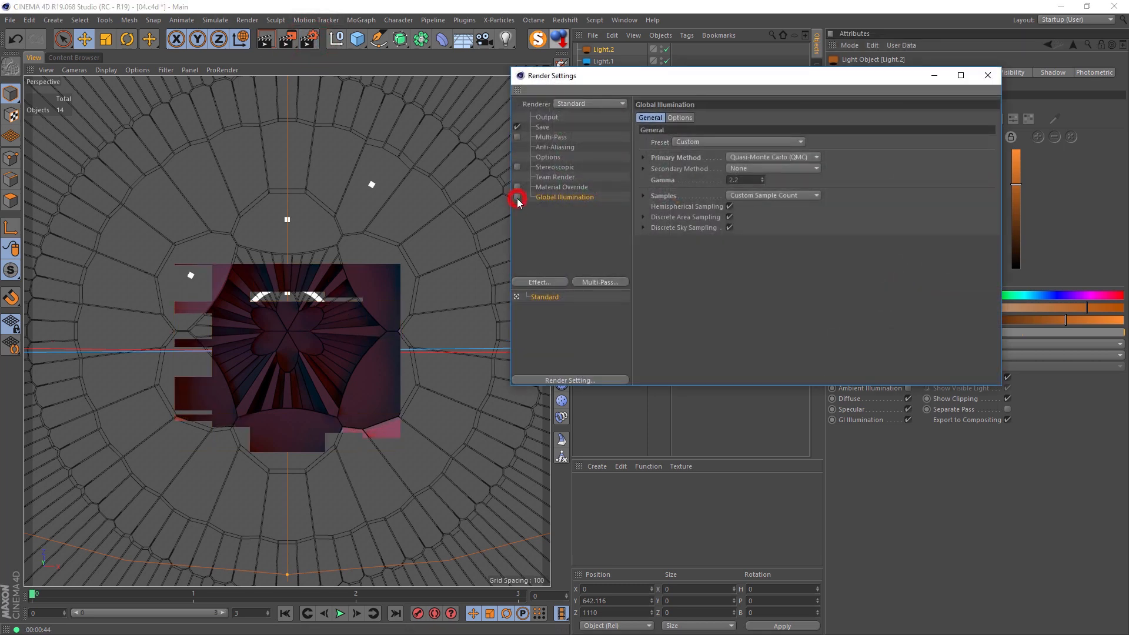
pyautogui.click(988, 75)
# Set all three lights' area shadows to 100 maximum samples and 55 accuracy, and render the view
pyautogui.keyDown('shift'); pyautogui.click(605, 73); pyautogui.keyUp('shift')
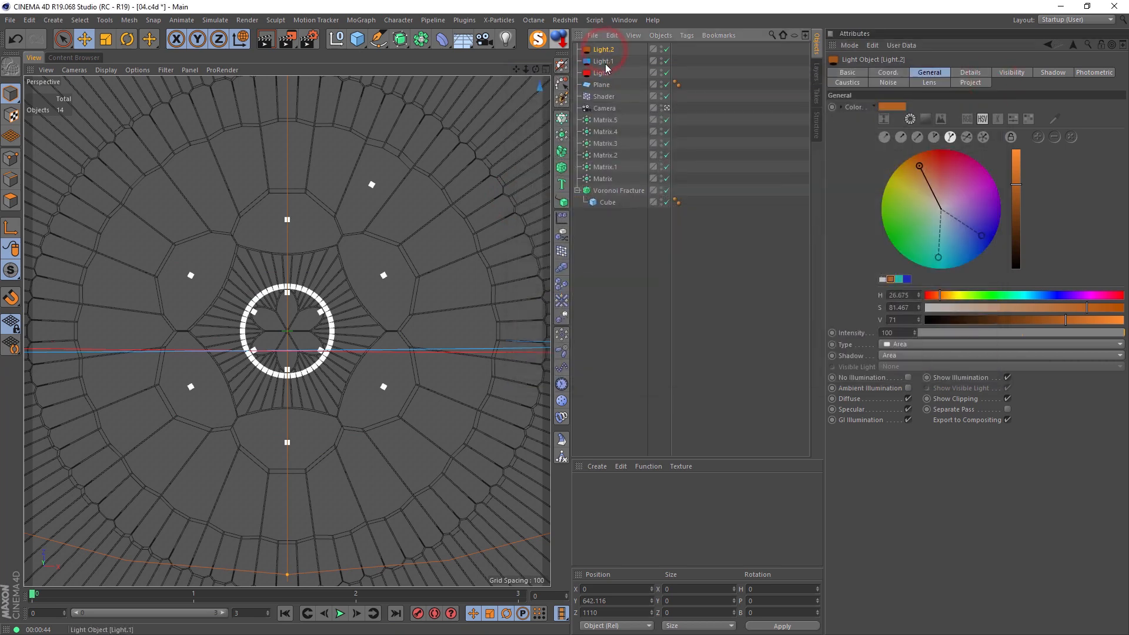
pyautogui.click(1039, 73)
pyautogui.click(916, 195)
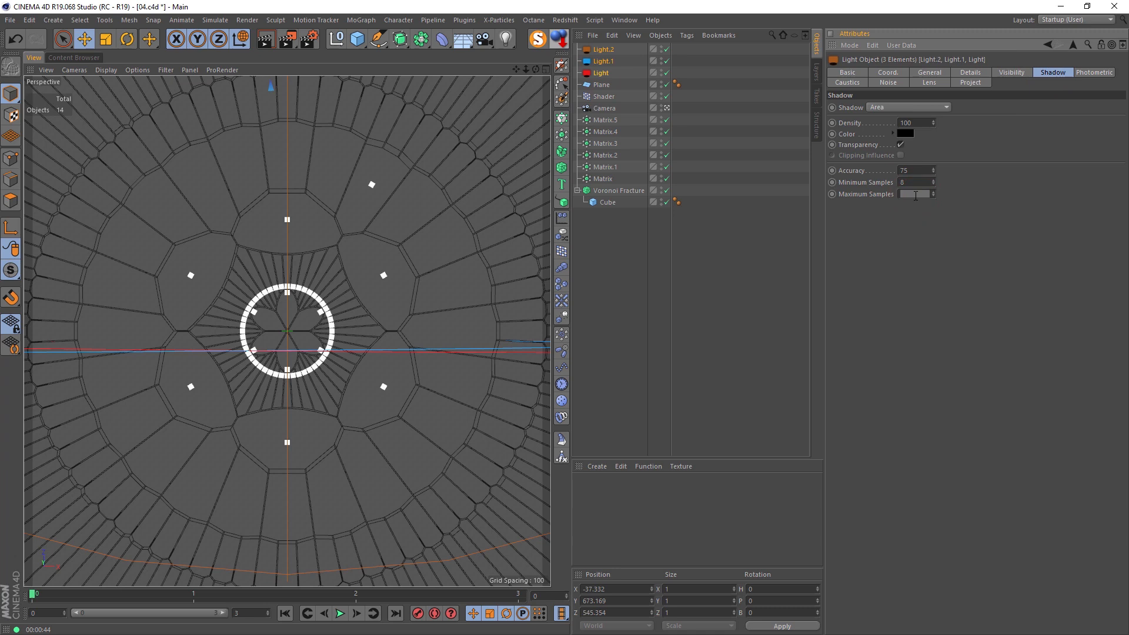
pyautogui.write('100')
pyautogui.press('Return')
pyautogui.doubleClick(915, 172)
pyautogui.click(265, 39)
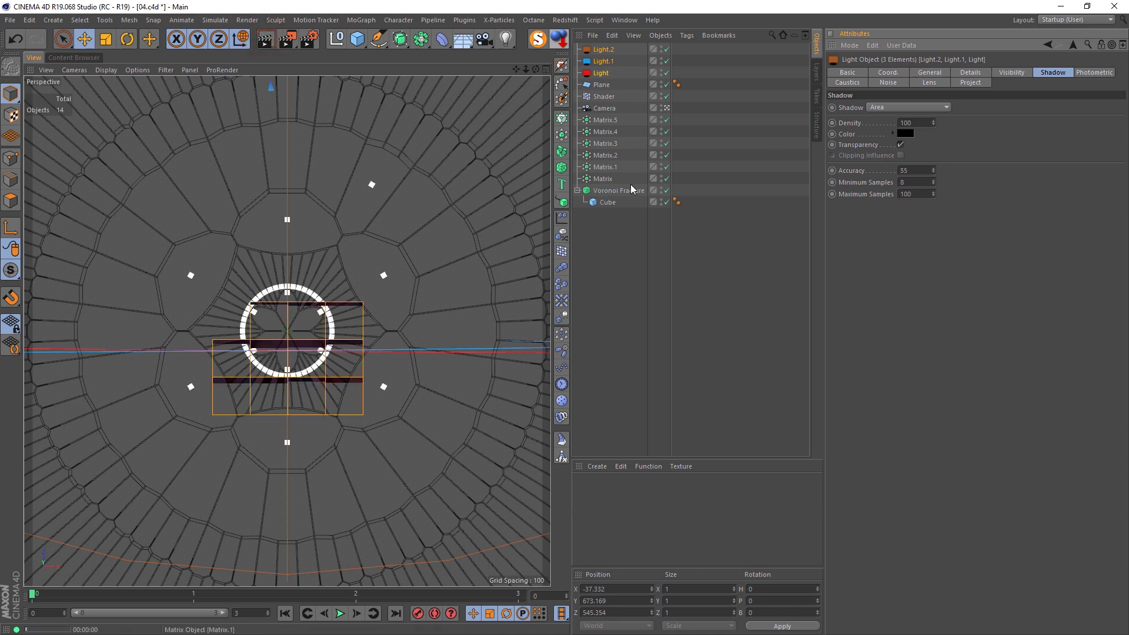